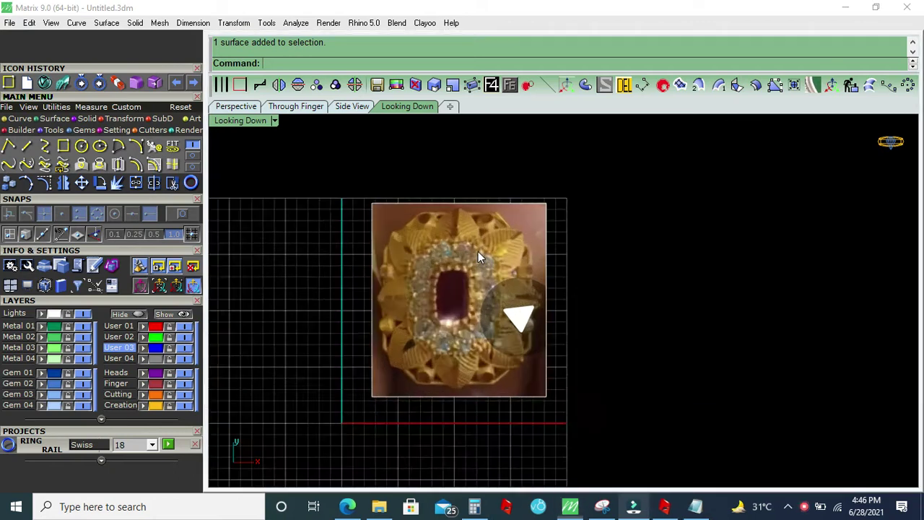
# Scale the ring reference photo with Scale 2D to a reference length of 16
pyautogui.scroll(2, 445, 249)
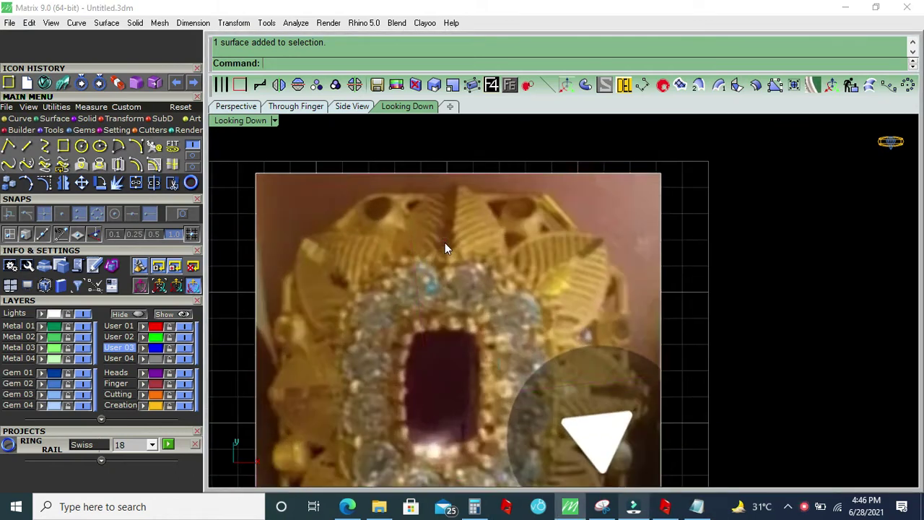
pyautogui.click(452, 84)
pyautogui.scroll(3, 469, 167)
pyautogui.scroll(-2, 469, 169)
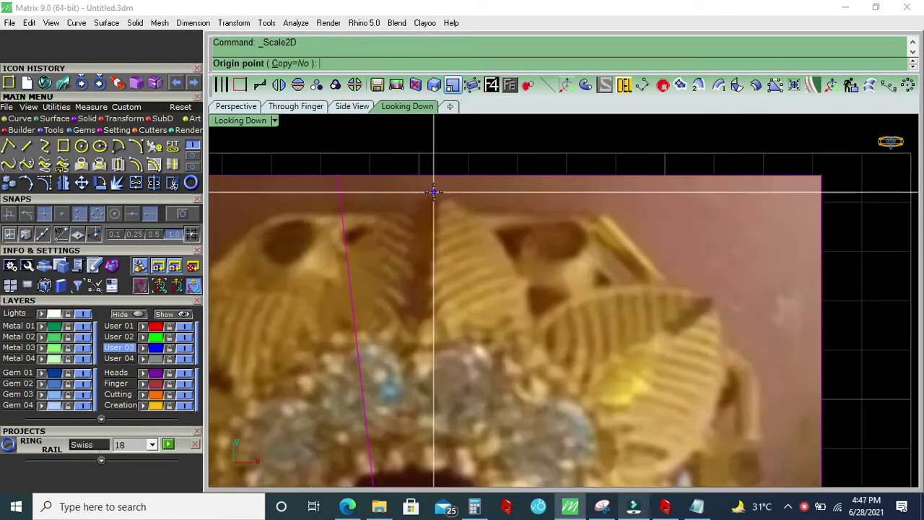
pyautogui.click(433, 192)
pyautogui.scroll(-2, 433, 192)
pyautogui.scroll(-2, 462, 200)
pyautogui.scroll(2, 459, 234)
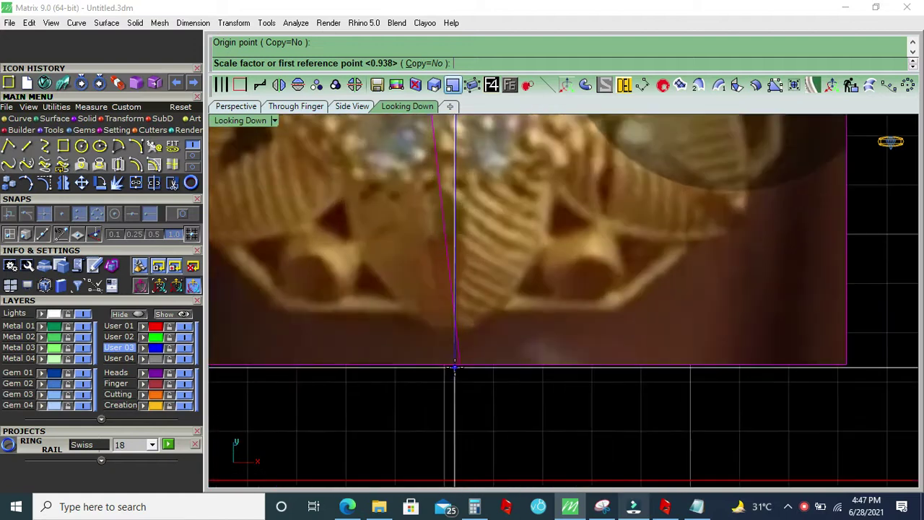
pyautogui.click(459, 341)
pyautogui.write('16')
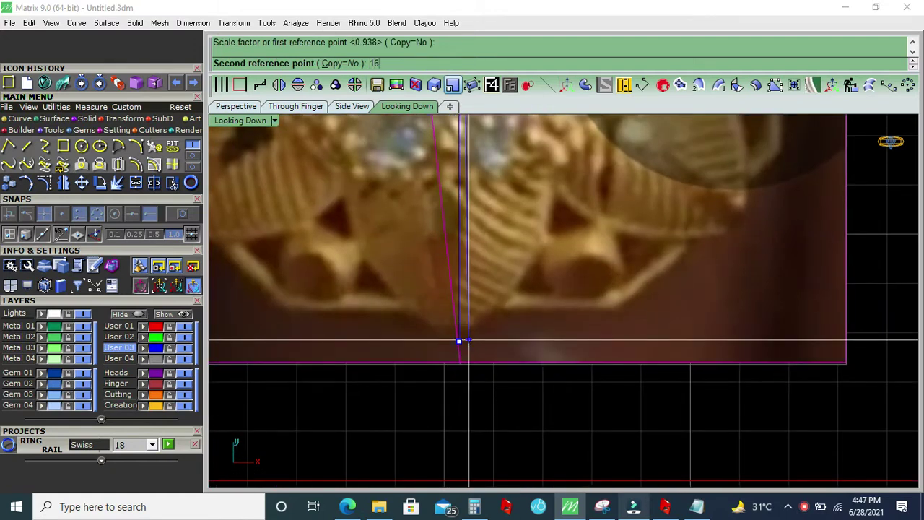
pyautogui.press('Return')
pyautogui.scroll(-2, 485, 346)
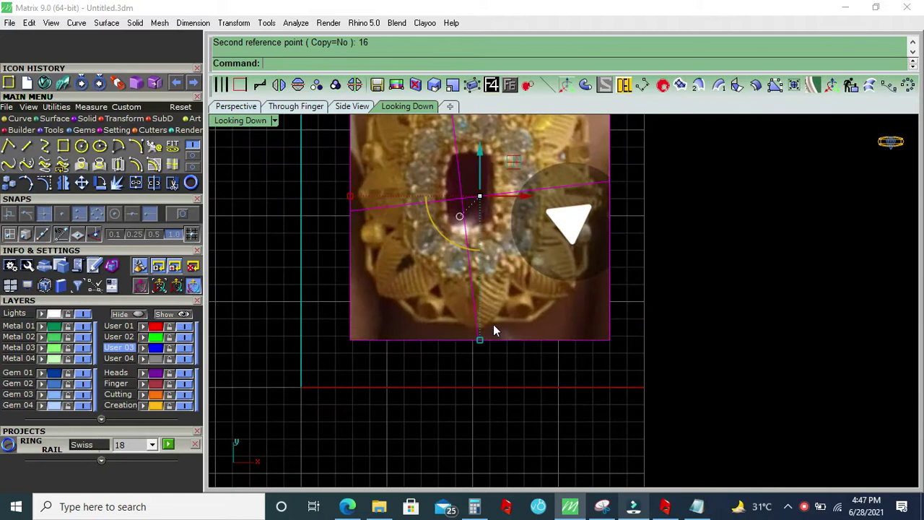
# Centre the scaled photo on the origin with Utilities > Center Object
pyautogui.click(55, 107)
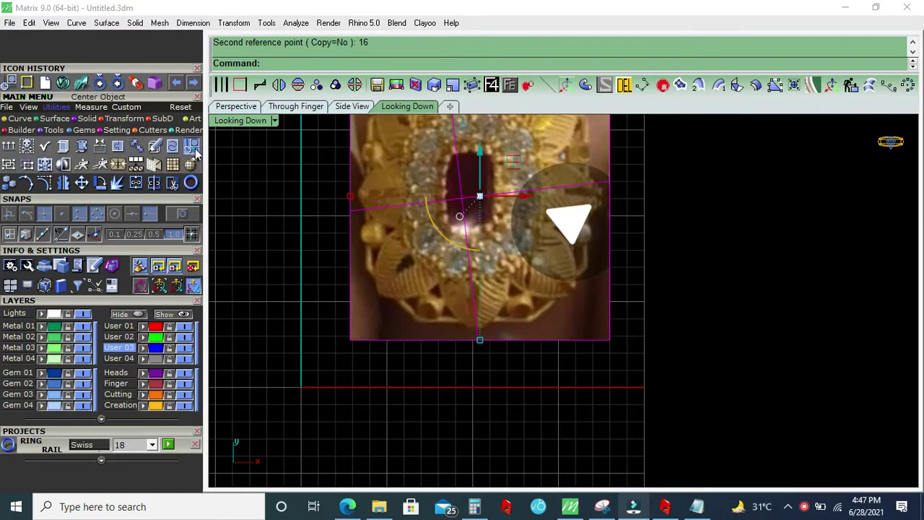
pyautogui.click(481, 349)
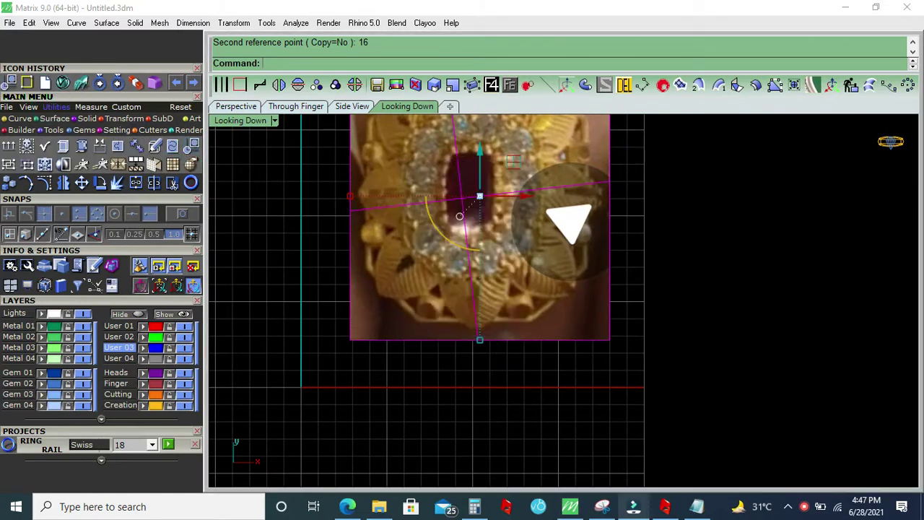
pyautogui.scroll(2, 457, 287)
pyautogui.scroll(2, 457, 282)
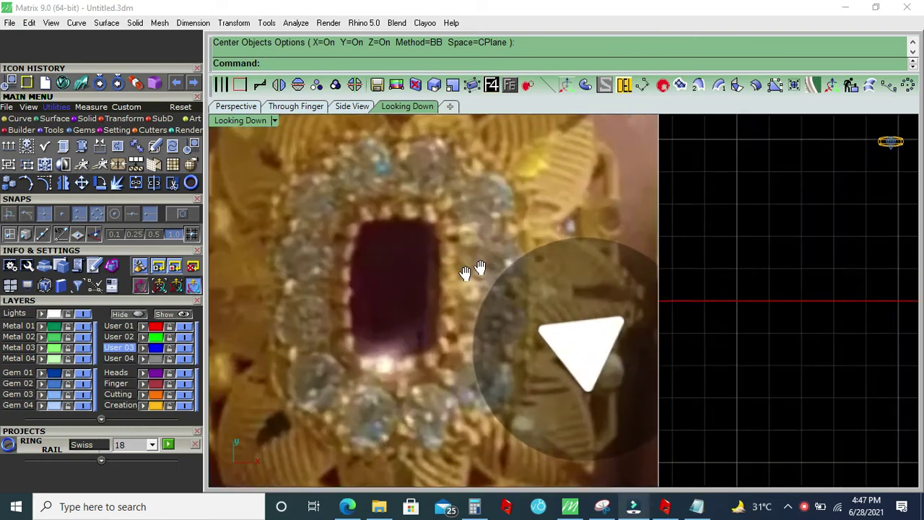
# Add an aligned dimension of 3.97 across the stone's width, placed below the ring
pyautogui.scroll(1, 395, 259)
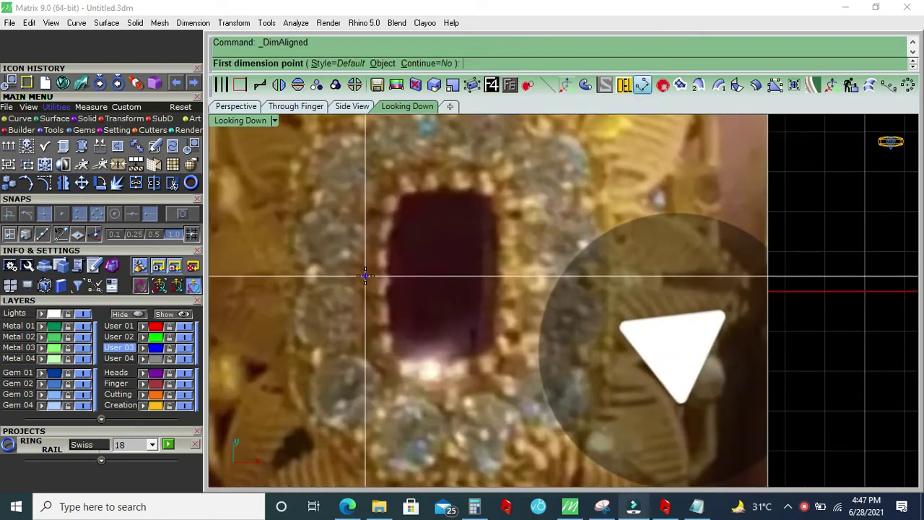
pyautogui.click(363, 276)
pyautogui.click(520, 276)
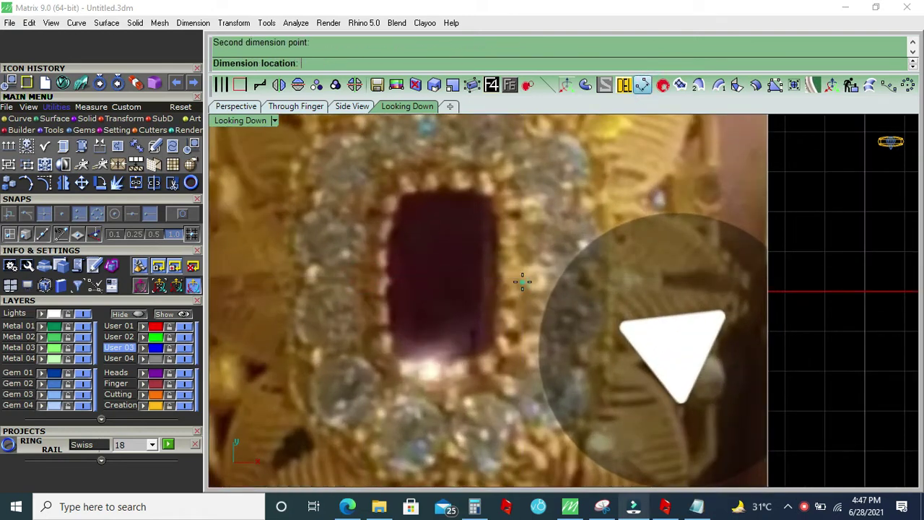
pyautogui.scroll(-1, 505, 280)
pyautogui.scroll(-1, 498, 275)
pyautogui.click(462, 408)
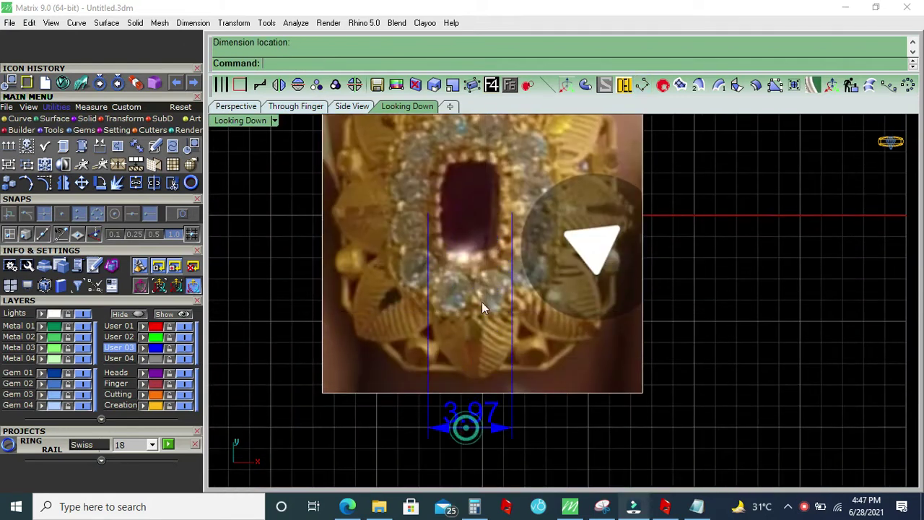
pyautogui.scroll(2, 469, 247)
pyautogui.scroll(1, 462, 297)
# Add an aligned dimension of 5.50 along the stone's height, placed beside the ring
pyautogui.press('Return')
pyautogui.click(464, 295)
pyautogui.scroll(-1, 465, 291)
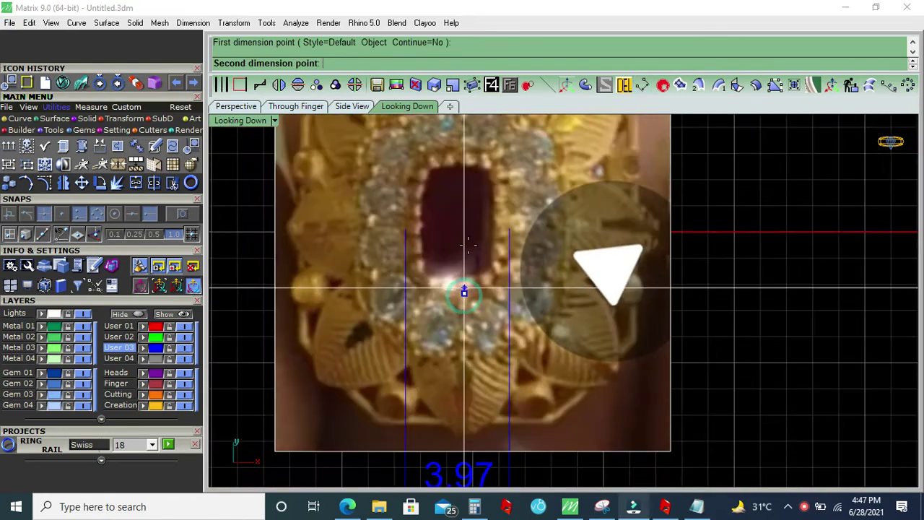
pyautogui.scroll(1, 469, 332)
pyautogui.scroll(1, 472, 253)
pyautogui.click(469, 195)
pyautogui.scroll(-1, 469, 199)
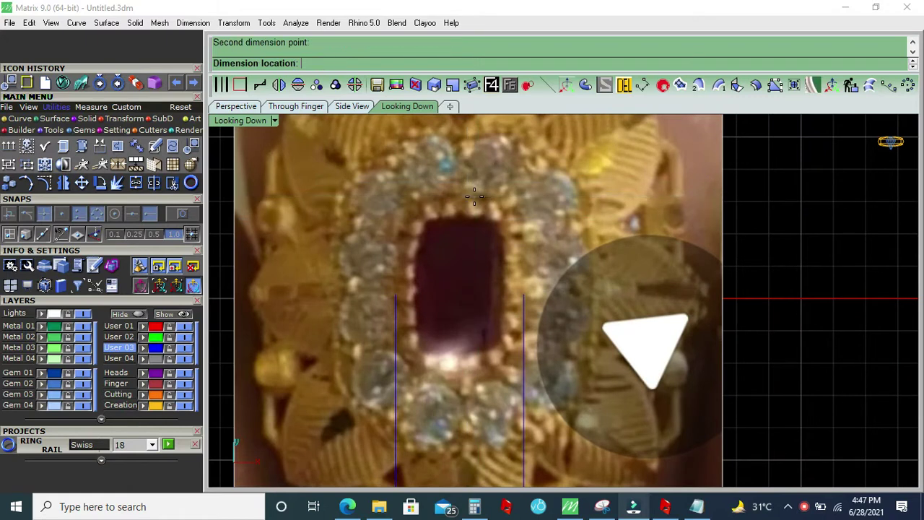
pyautogui.scroll(-1, 433, 210)
pyautogui.scroll(-1, 382, 220)
pyautogui.click(333, 224)
pyautogui.scroll(1, 433, 281)
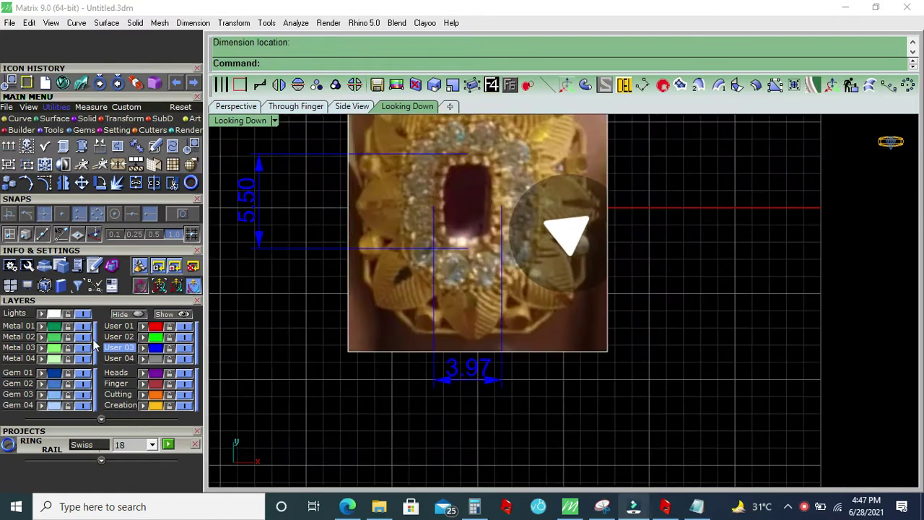
pyautogui.moveTo(318, 248); pyautogui.dragTo(309, 304, button='right')
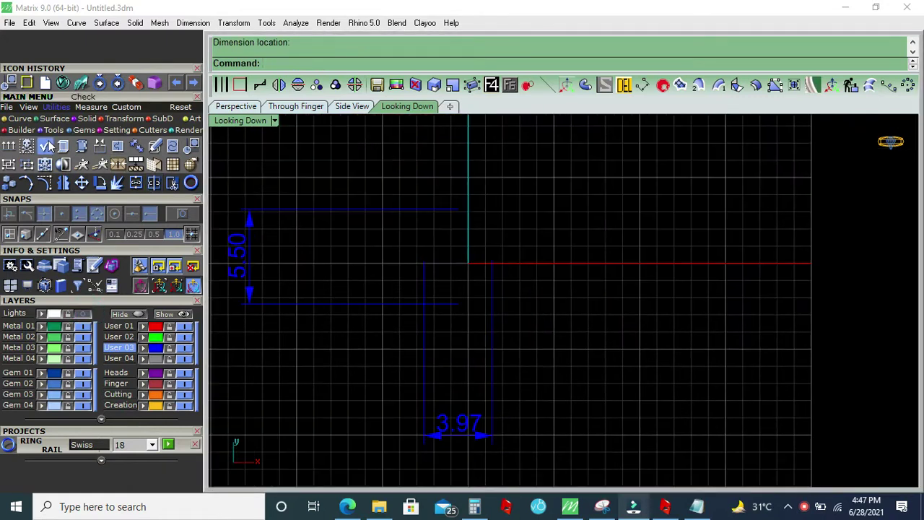
# Draw a 3 by 4 rectangle from the origin on layer User 02
pyautogui.click(26, 82)
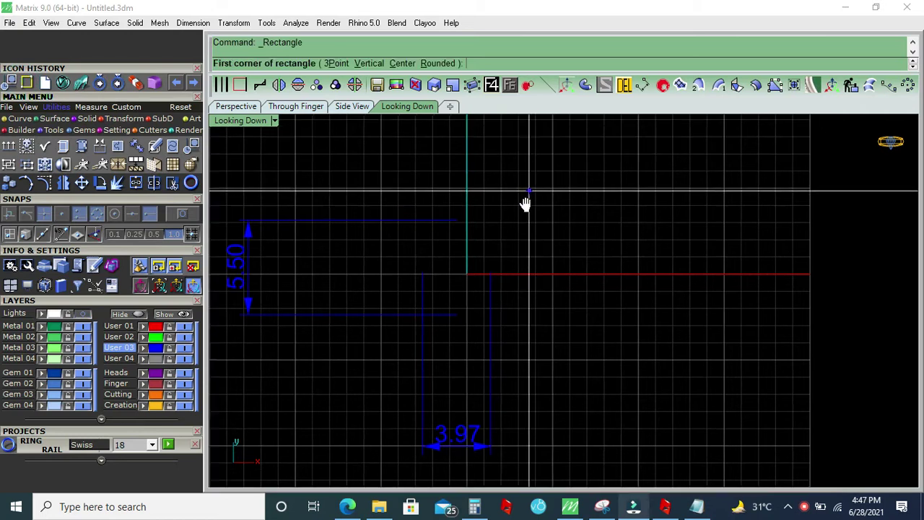
pyautogui.click(490, 86)
pyautogui.click(119, 337)
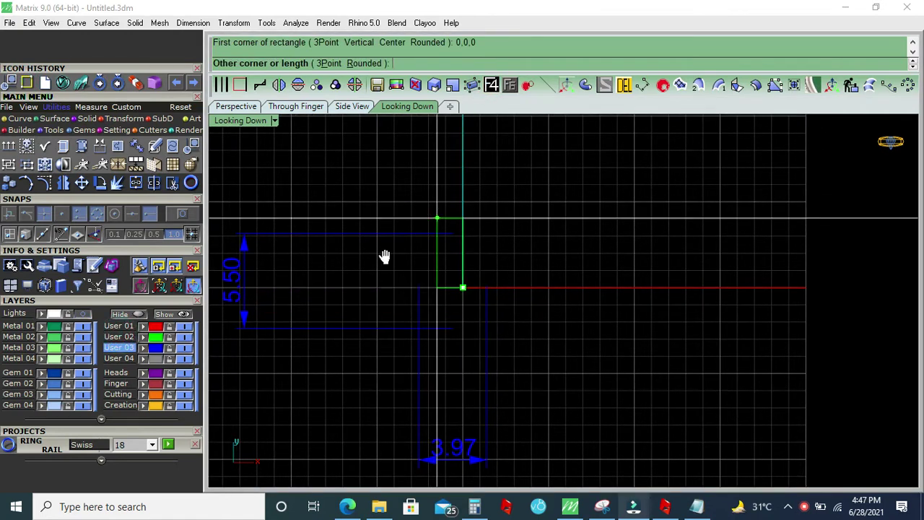
pyautogui.moveTo(468, 210); pyautogui.dragTo(414, 251, button='right')
pyautogui.write('3')
pyautogui.press('Return')
pyautogui.write('4')
pyautogui.press('Return')
# Rotate the rectangle 90°, centre it on the origin, and delete the stone dimensions
pyautogui.click(445, 328)
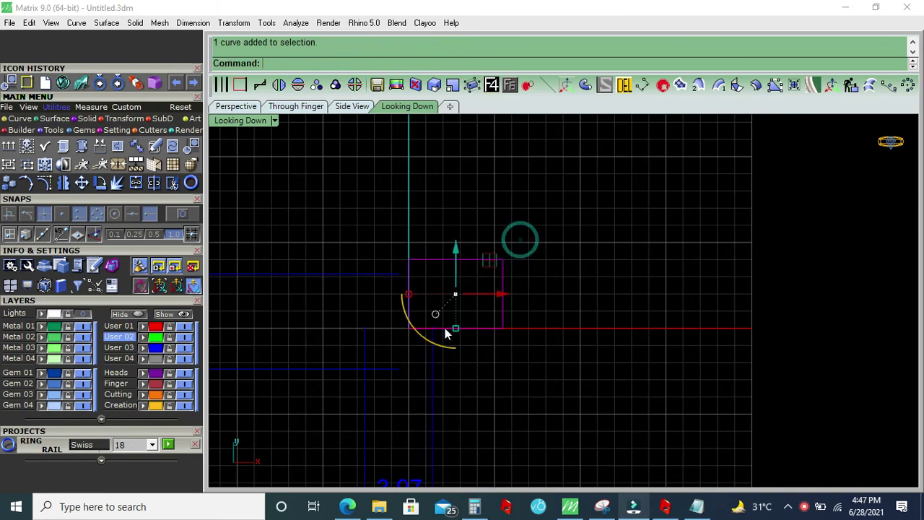
pyautogui.moveTo(436, 350); pyautogui.dragTo(541, 352)
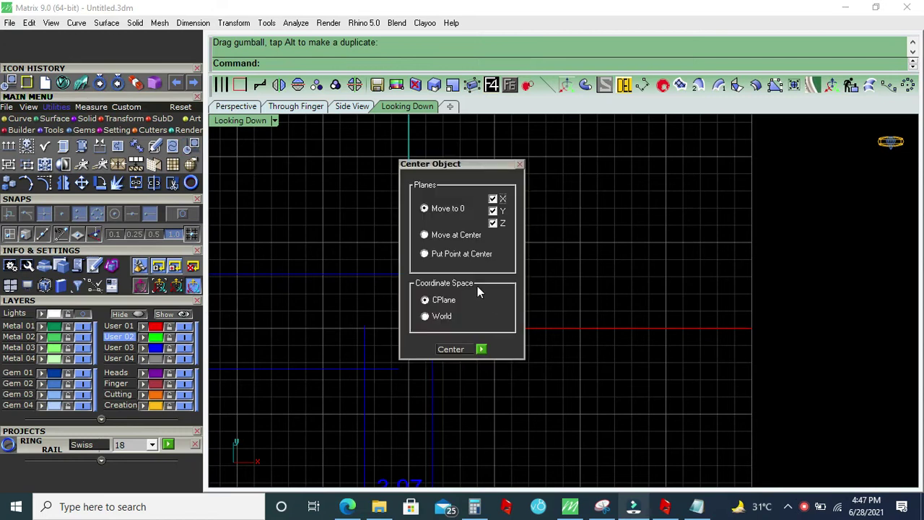
pyautogui.click(481, 349)
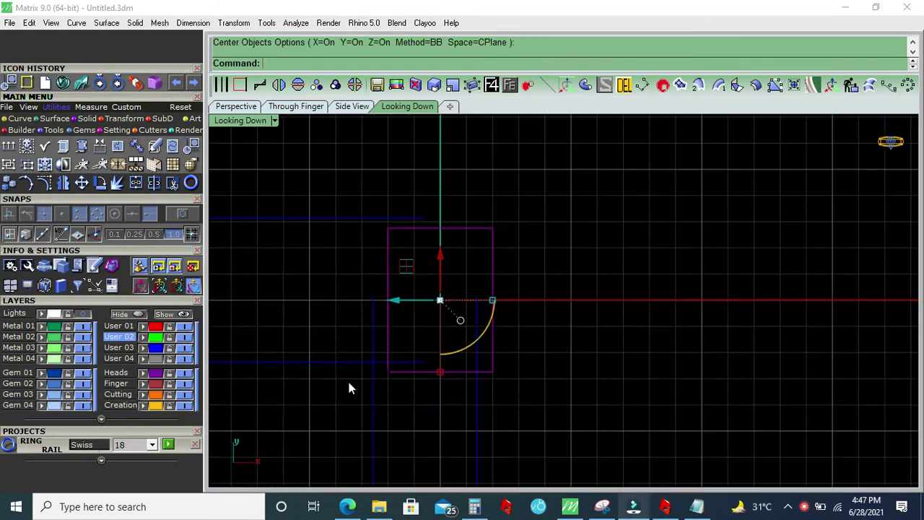
pyautogui.click(605, 88)
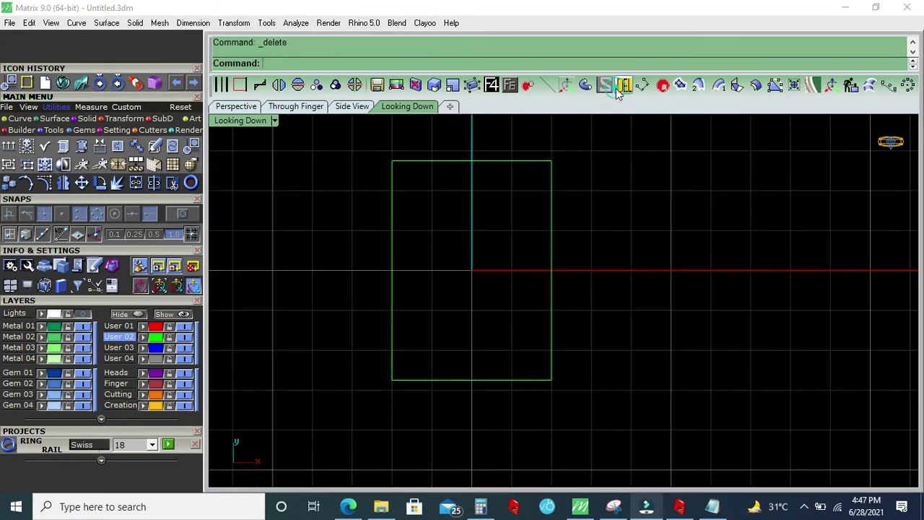
pyautogui.scroll(-2, 452, 236)
pyautogui.scroll(2, 387, 263)
# Offset the rectangle by 0.5 to create a second outline
pyautogui.click(386, 262)
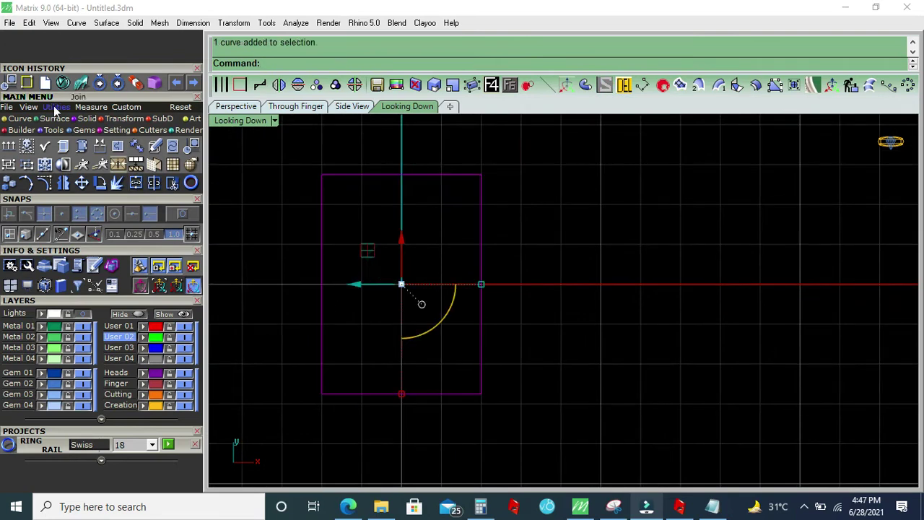
pyautogui.click(18, 119)
pyautogui.click(135, 166)
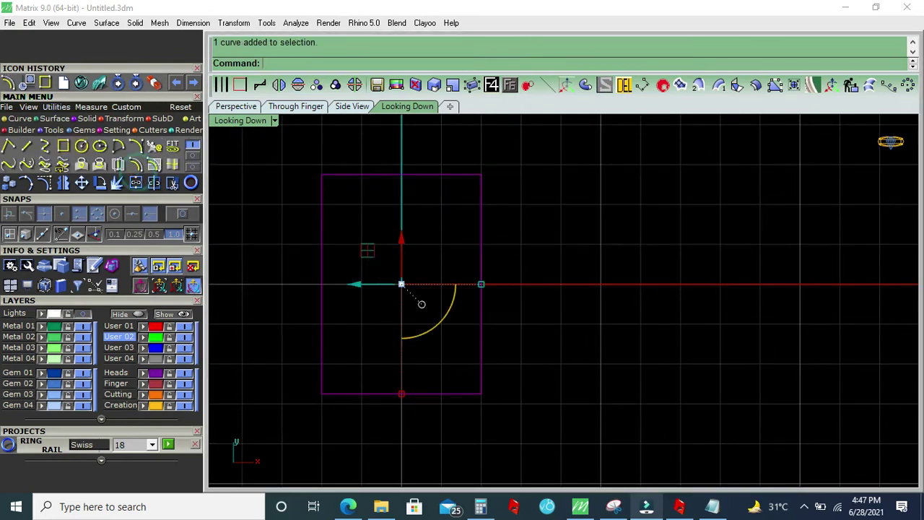
pyautogui.scroll(1, 421, 275)
pyautogui.press('Return')
pyautogui.click(422, 280)
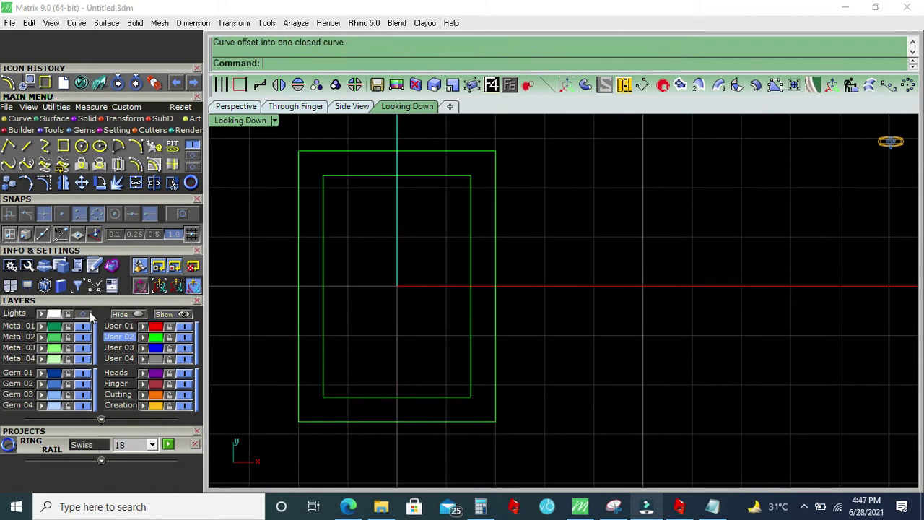
pyautogui.scroll(1, 354, 293)
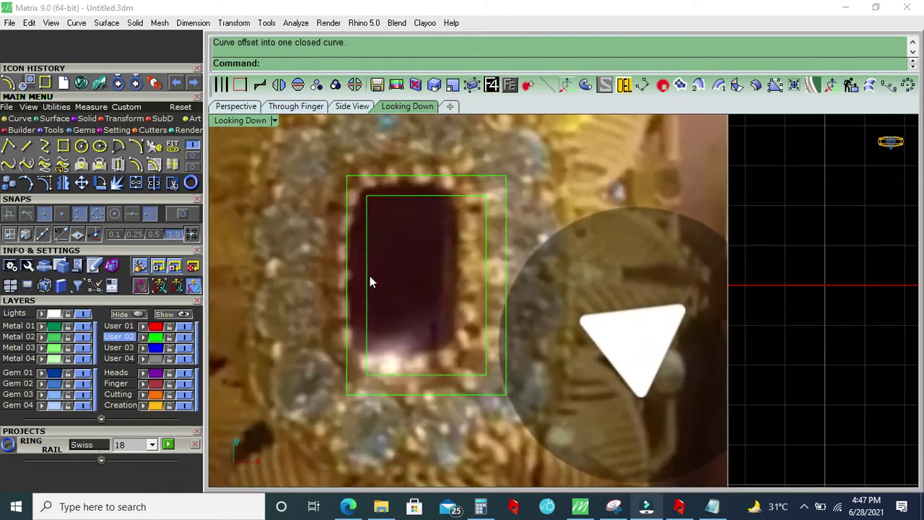
# Begin measuring the gap between the two outlines, then cancel the measurement
pyautogui.click(642, 85)
pyautogui.scroll(2, 491, 238)
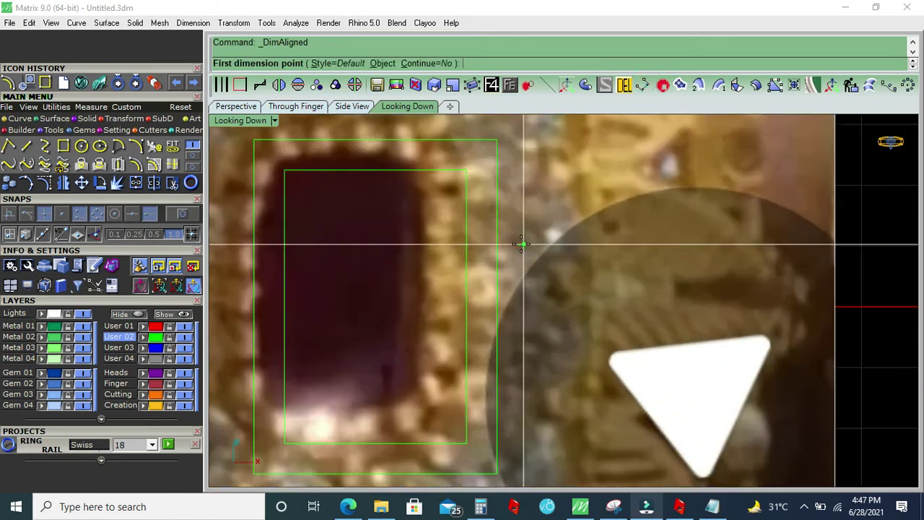
pyautogui.click(490, 238)
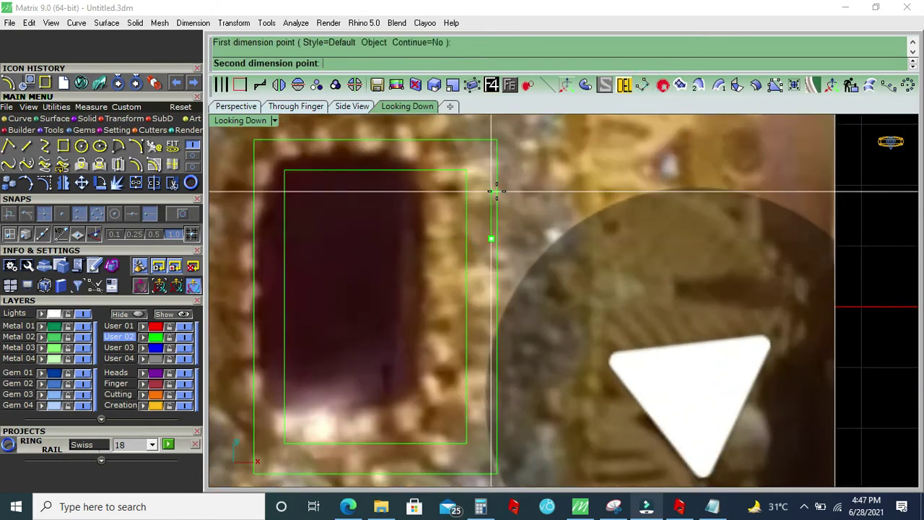
pyautogui.click(496, 194)
pyautogui.scroll(-1, 496, 194)
pyautogui.press('Escape')
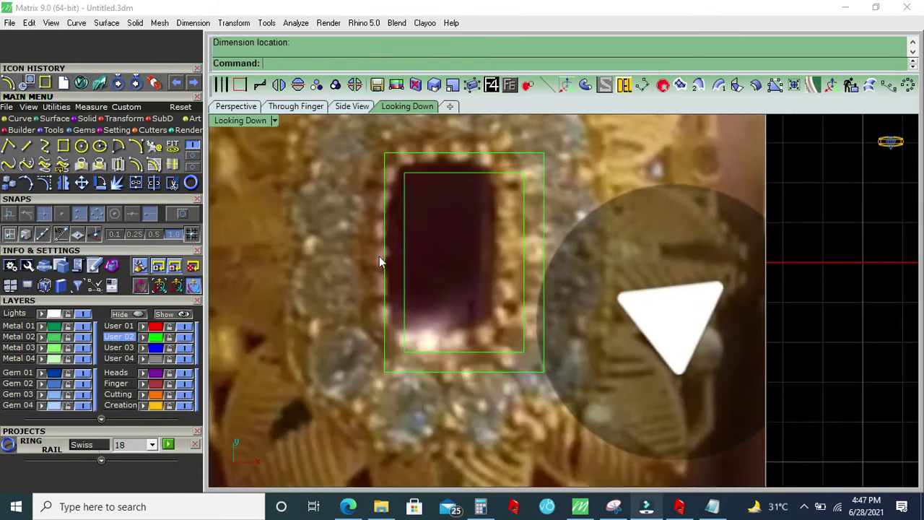
pyautogui.scroll(2, 404, 258)
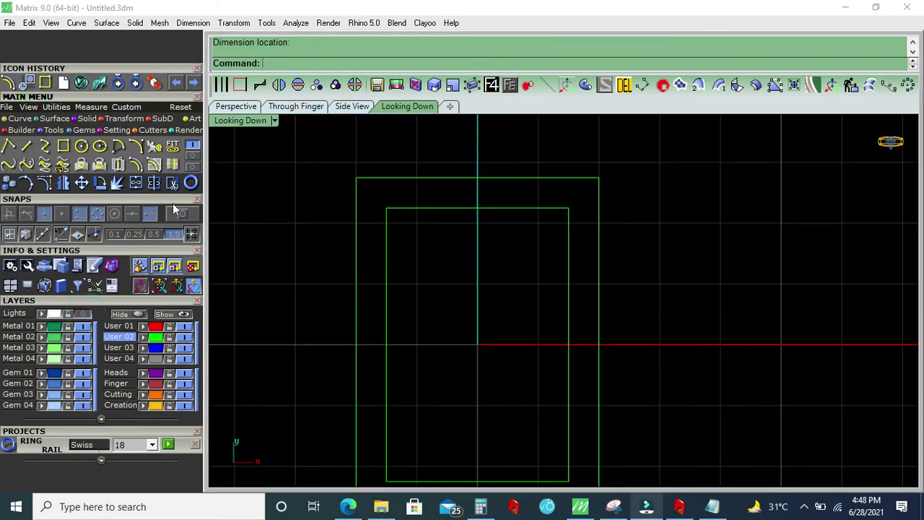
pyautogui.click(81, 130)
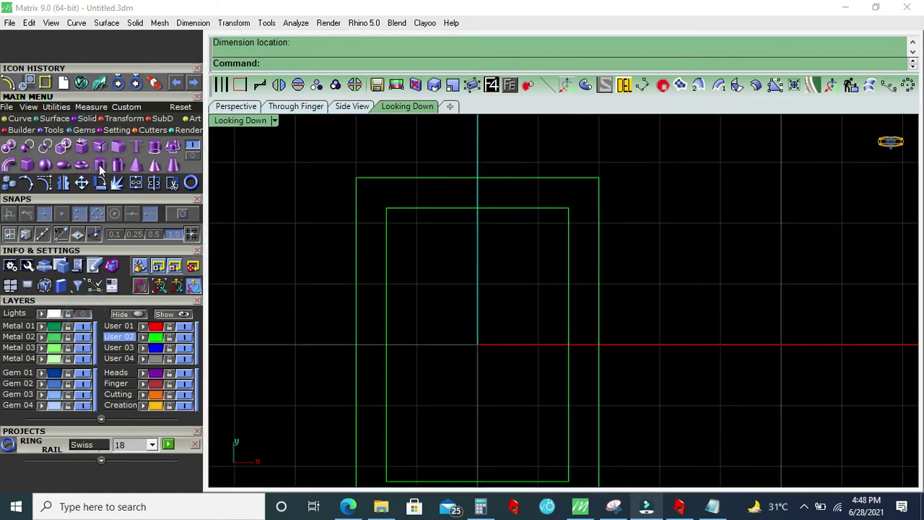
# Create a cylinder at the origin with diameter 0.7 and height 2.5
pyautogui.click(102, 168)
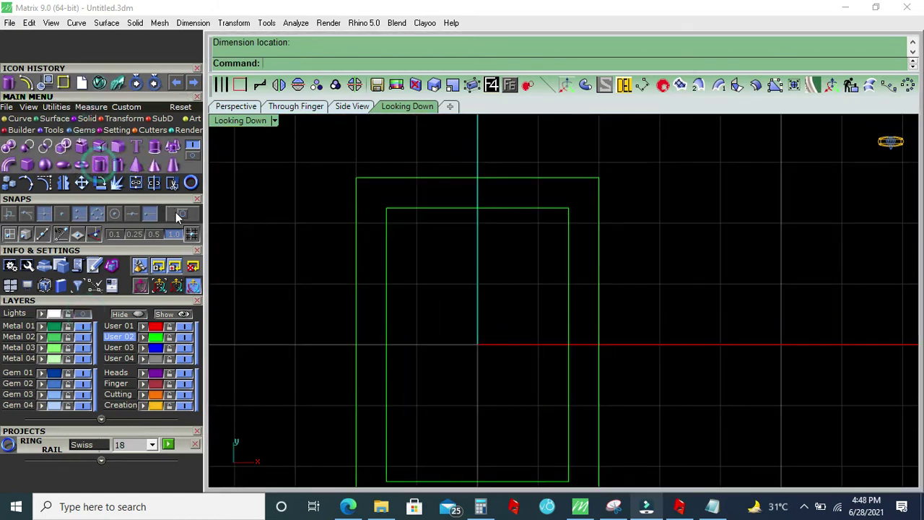
pyautogui.click(492, 87)
pyautogui.write('.')
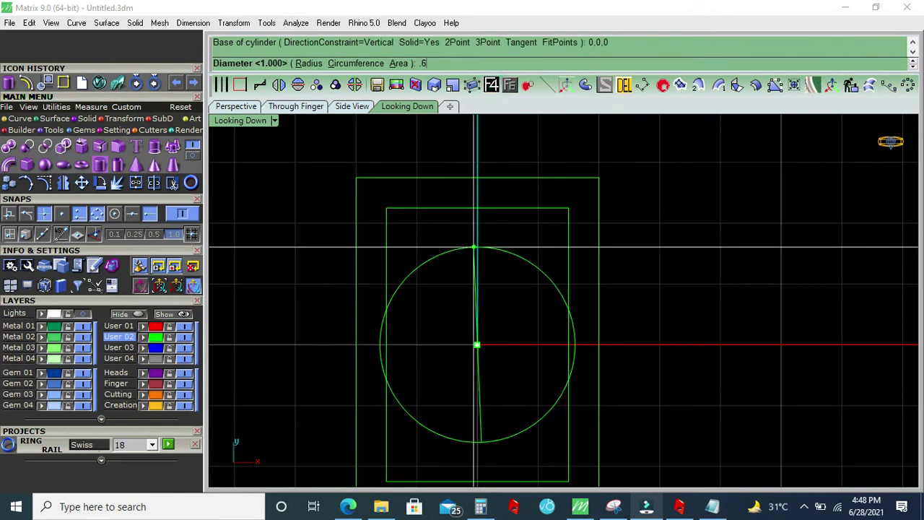
pyautogui.write('6')
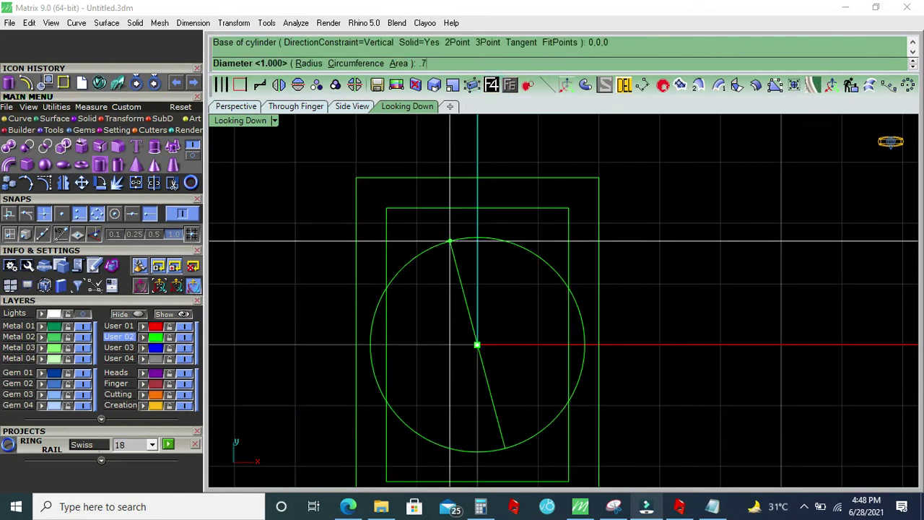
pyautogui.press('Return')
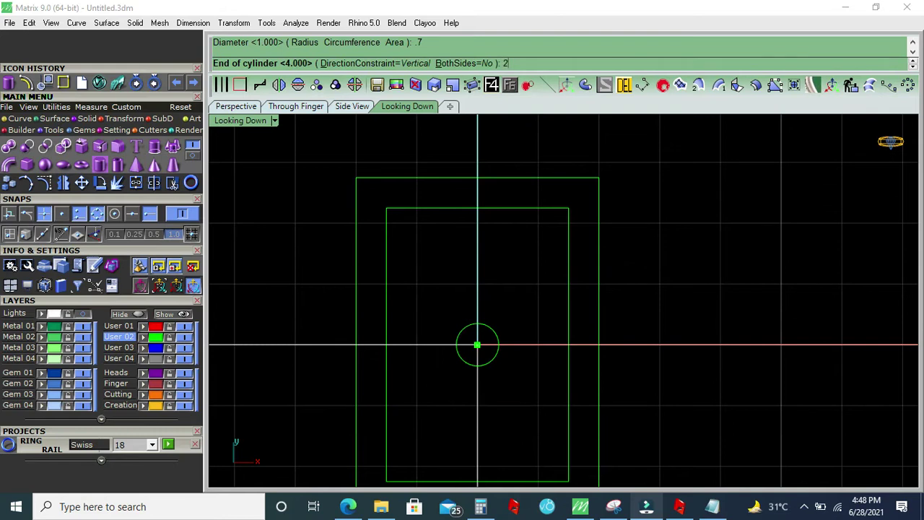
pyautogui.press('Return')
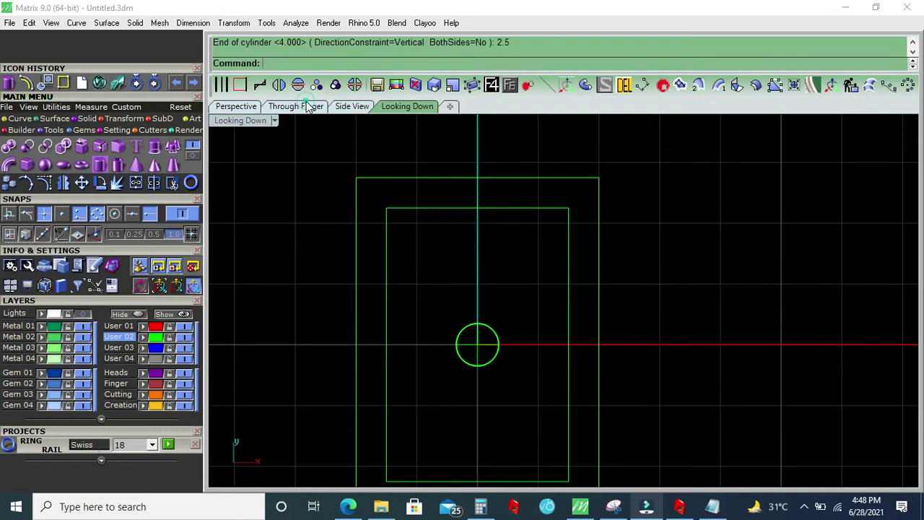
# Switch to Through Finger view and adjust the cylinder's top edge
pyautogui.click(303, 106)
pyautogui.scroll(4, 571, 289)
pyautogui.scroll(4, 548, 296)
pyautogui.scroll(3, 505, 303)
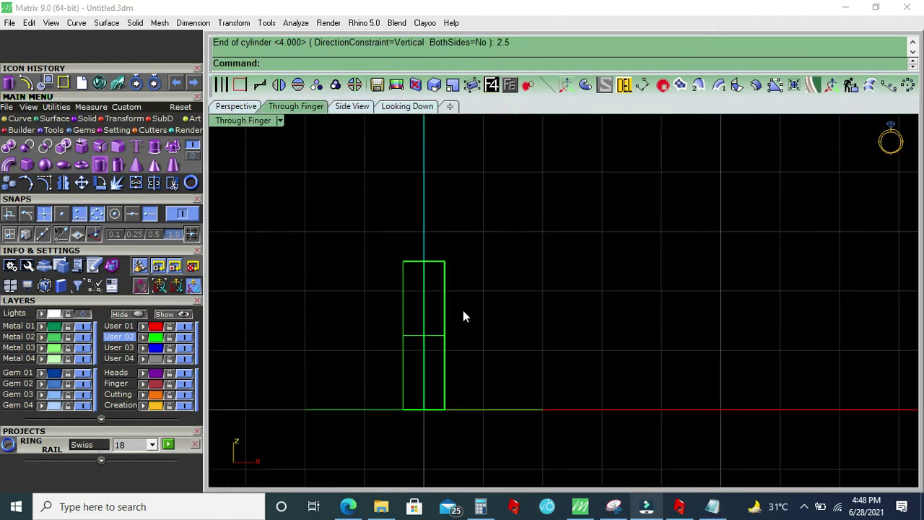
pyautogui.moveTo(340, 291); pyautogui.dragTo(561, 208)
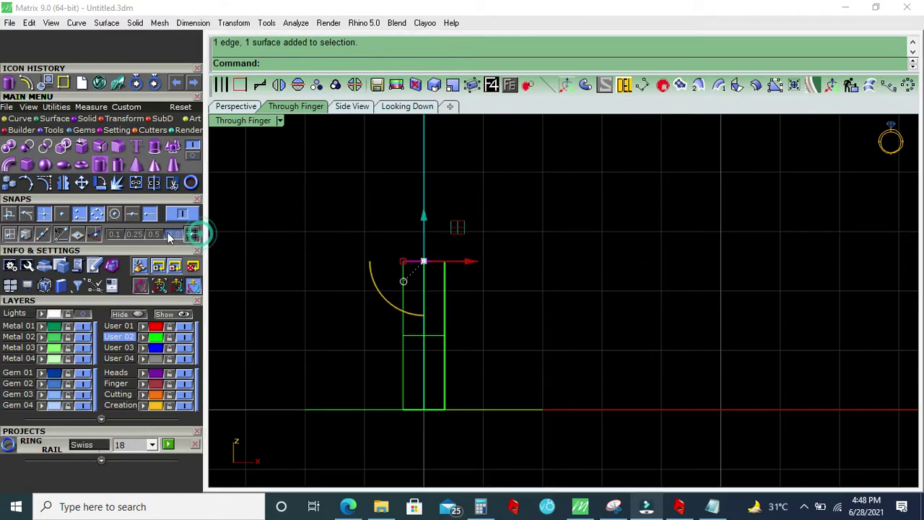
pyautogui.moveTo(423, 240); pyautogui.dragTo(378, 237)
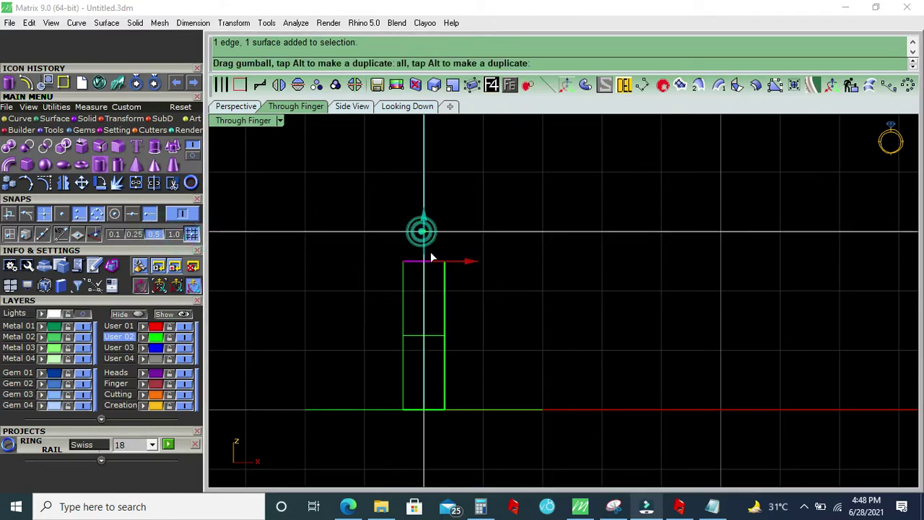
# Round the cylinder's top edge with a 0.3 fillet, then return to Looking Down view
pyautogui.click(127, 183)
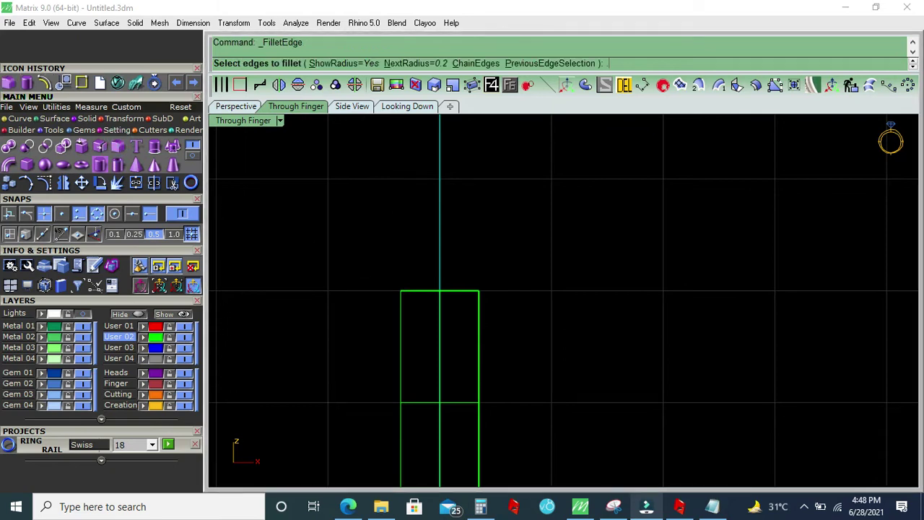
pyautogui.write('3')
pyautogui.press('Return')
pyautogui.click(324, 242)
pyautogui.press('Return')
pyautogui.press('Return')
pyautogui.click(408, 106)
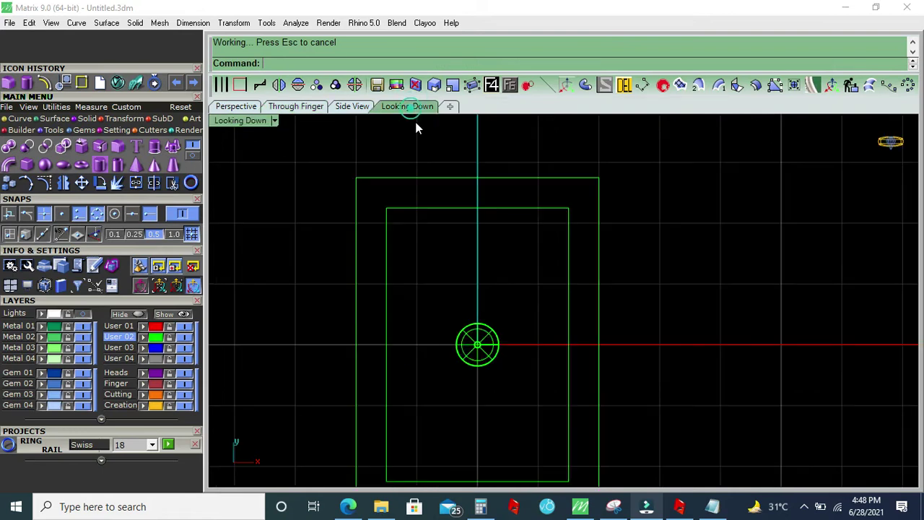
# Set 0.1 movement snapping and move the bead up onto the outline's top edge
pyautogui.click(476, 346)
pyautogui.click(114, 234)
pyautogui.moveTo(478, 307); pyautogui.dragTo(482, 208)
pyautogui.click(482, 209)
pyautogui.click(490, 334)
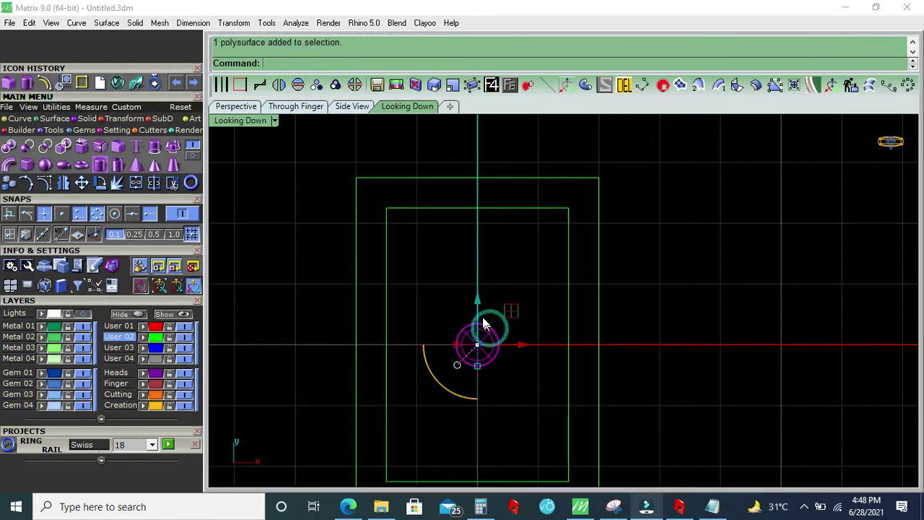
pyautogui.moveTo(489, 320); pyautogui.dragTo(486, 174)
pyautogui.scroll(5, 480, 187)
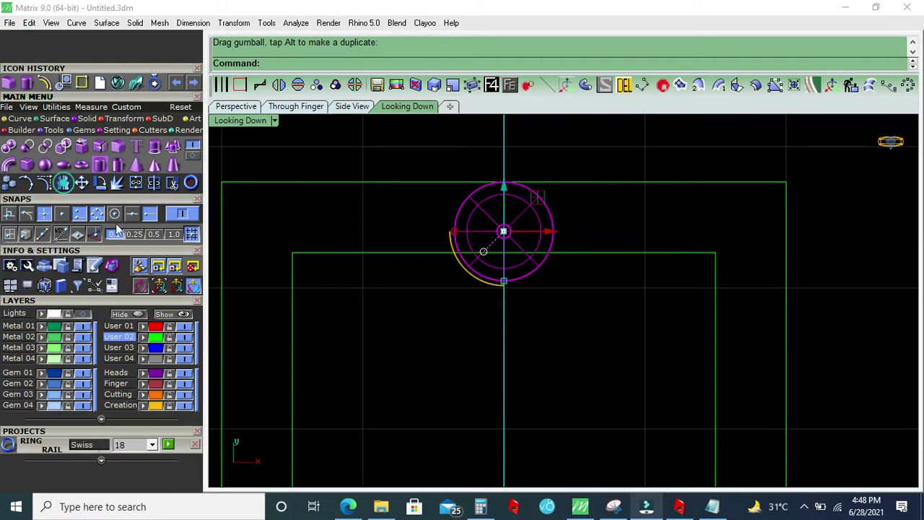
# Mirror the bead twice to place three beads along the top edge
pyautogui.click(63, 183)
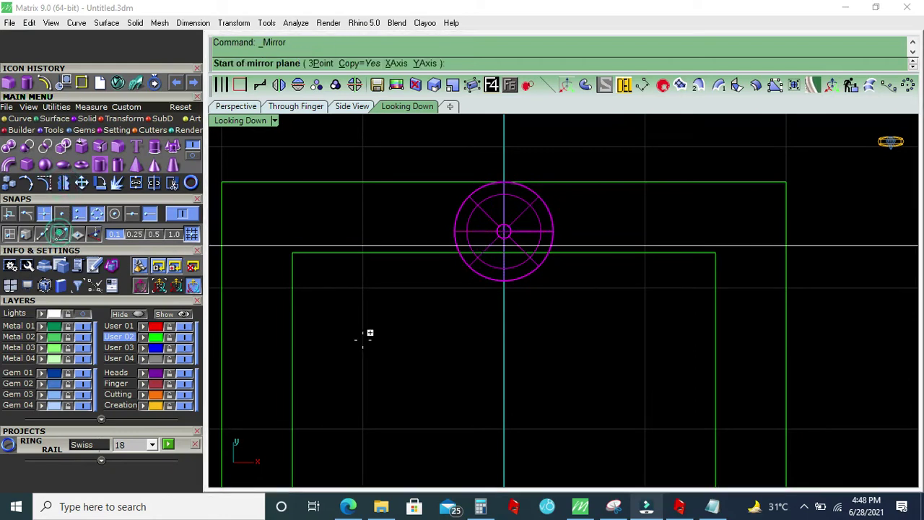
pyautogui.click(449, 346)
pyautogui.click(433, 384)
pyautogui.press('Escape')
pyautogui.click(382, 238)
pyautogui.press('Return')
pyautogui.click(334, 357)
pyautogui.click(332, 390)
pyautogui.scroll(-3, 340, 347)
pyautogui.moveTo(345, 305); pyautogui.dragTo(388, 300, button='right')
pyautogui.scroll(1, 389, 310)
# Mirror the two left beads to complete a top row of five beads
pyautogui.moveTo(278, 318); pyautogui.dragTo(545, 156)
pyautogui.click(279, 85)
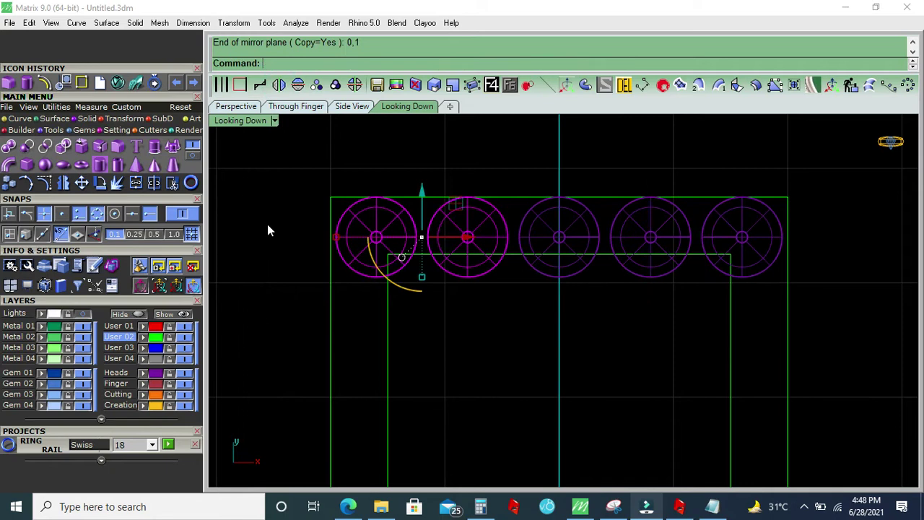
pyautogui.moveTo(227, 298); pyautogui.dragTo(898, 138)
pyautogui.scroll(2, 334, 245)
# Mirror the five-bead row down to the bottom edge of the outline
pyautogui.click(322, 232)
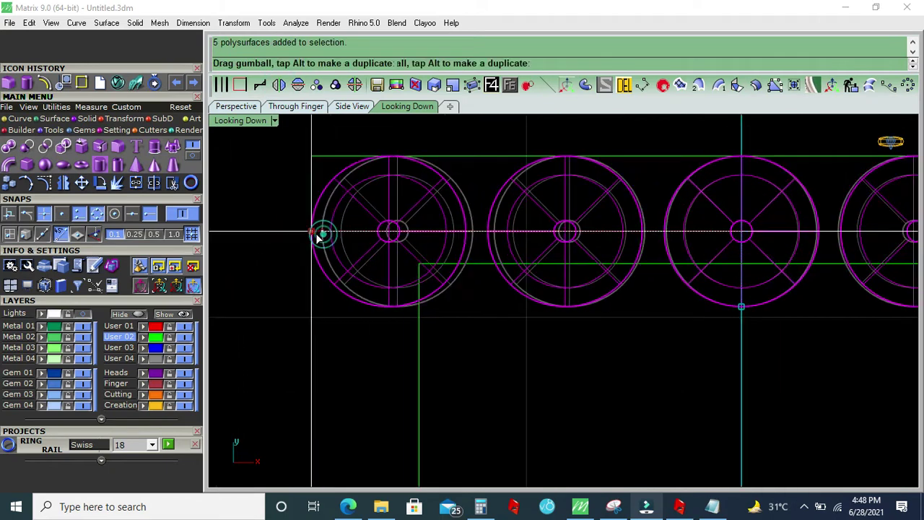
pyautogui.scroll(-3, 318, 281)
pyautogui.click(294, 316)
pyautogui.moveTo(293, 315); pyautogui.dragTo(805, 139)
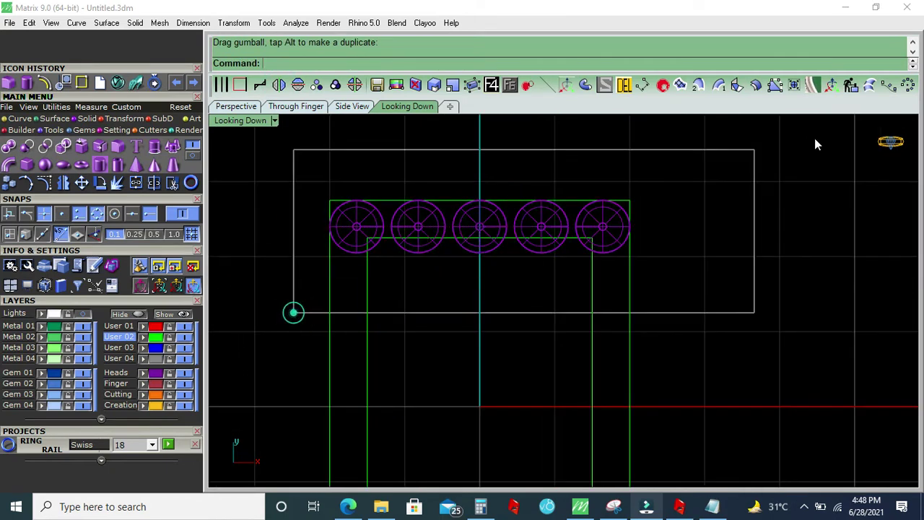
pyautogui.click(298, 85)
# Split the bezel outline and array the top-left bead along the left side
pyautogui.moveTo(296, 169); pyautogui.dragTo(381, 280)
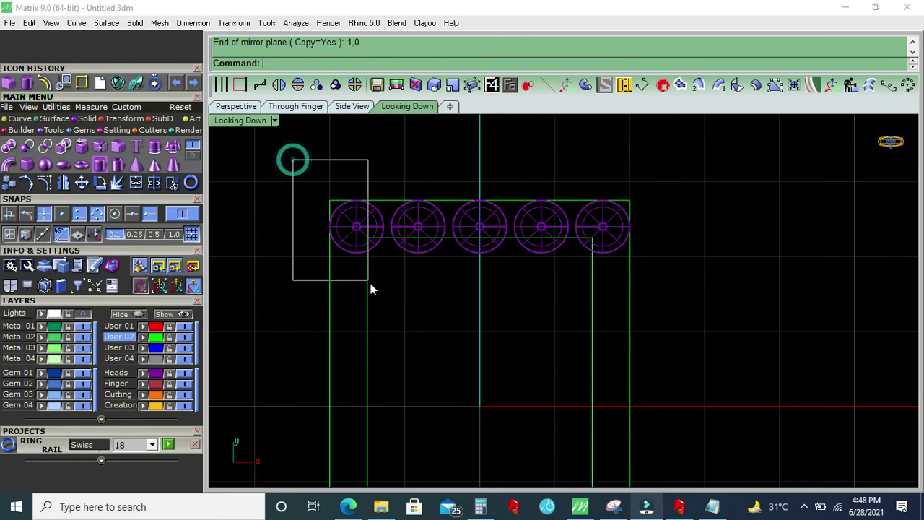
pyautogui.scroll(-2, 380, 280)
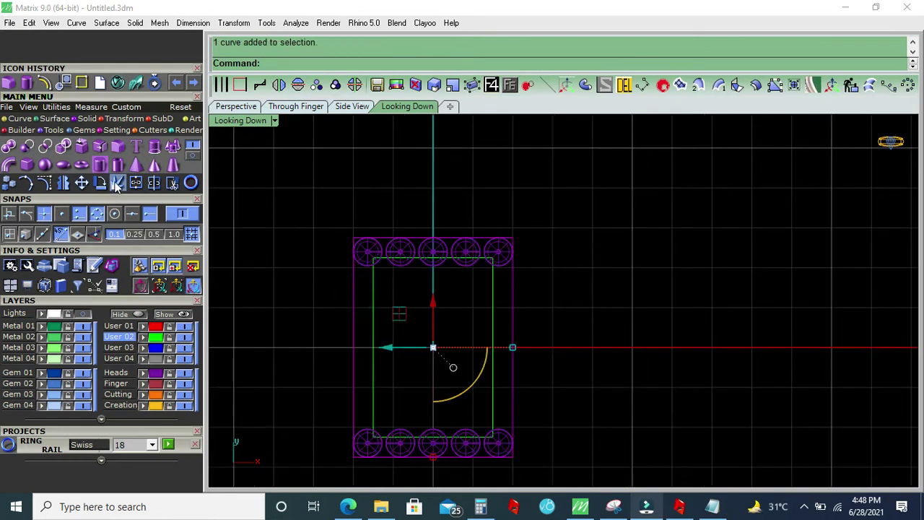
pyautogui.click(174, 183)
pyautogui.moveTo(322, 286); pyautogui.dragTo(397, 215)
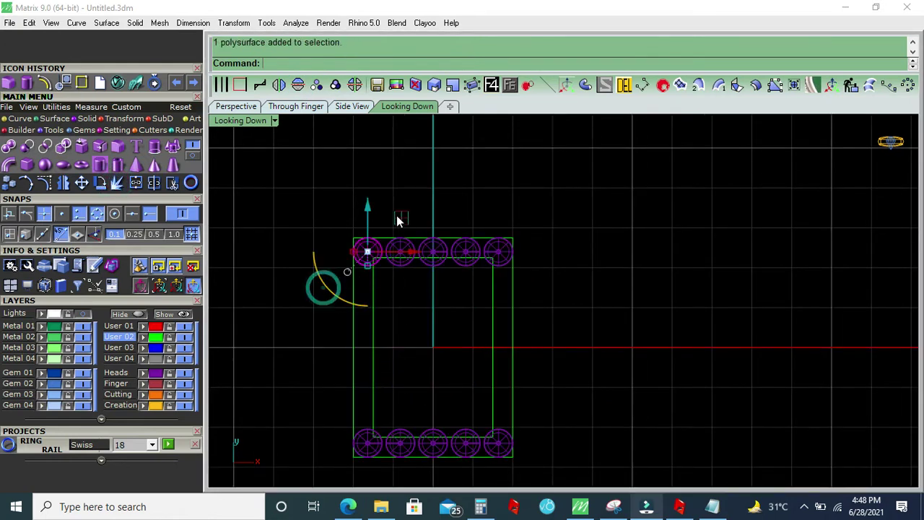
pyautogui.click(888, 86)
pyautogui.click(353, 276)
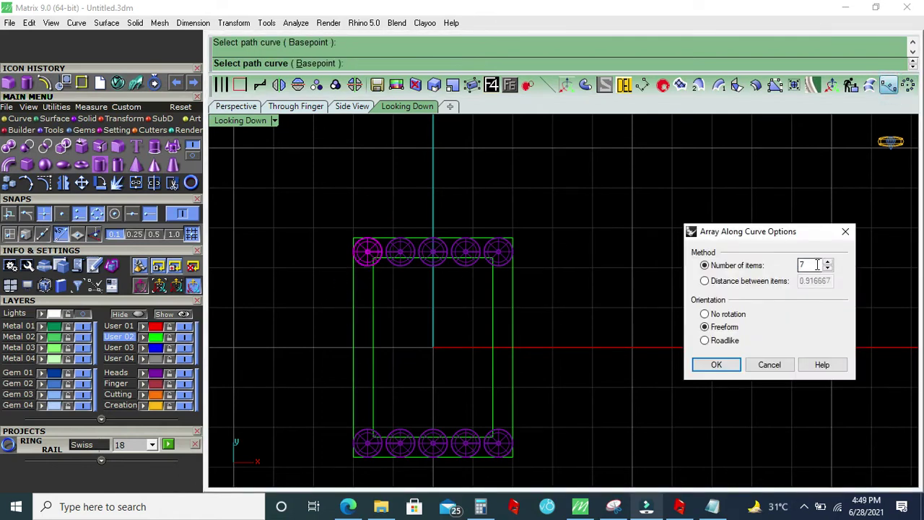
pyautogui.press('Return')
pyautogui.moveTo(547, 322); pyautogui.dragTo(550, 309, button='right')
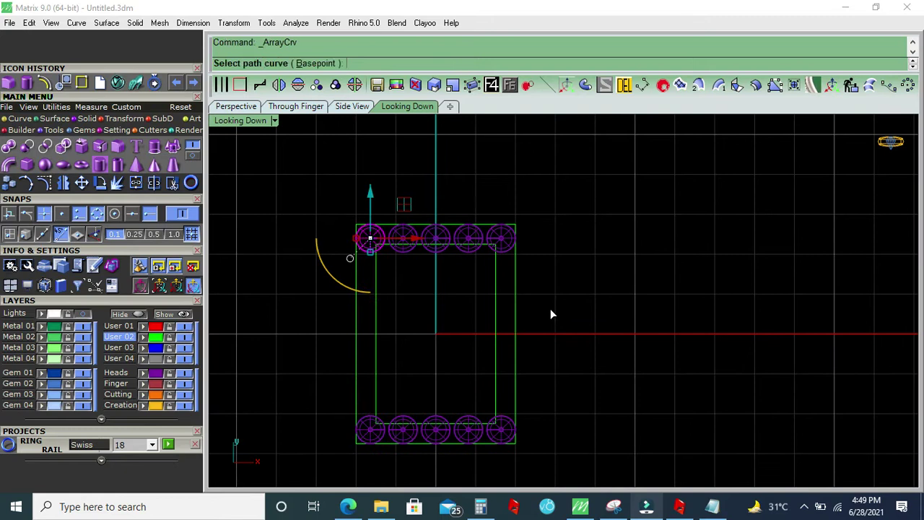
pyautogui.click(356, 278)
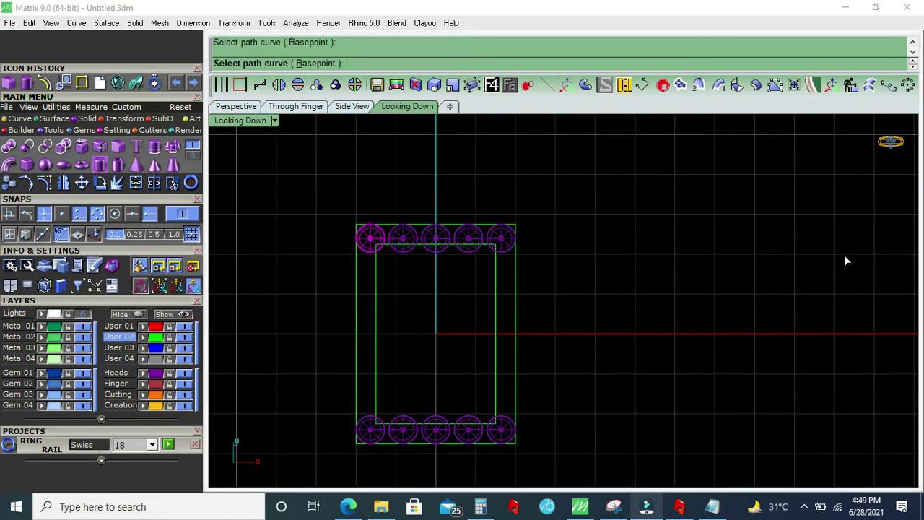
pyautogui.press('Return')
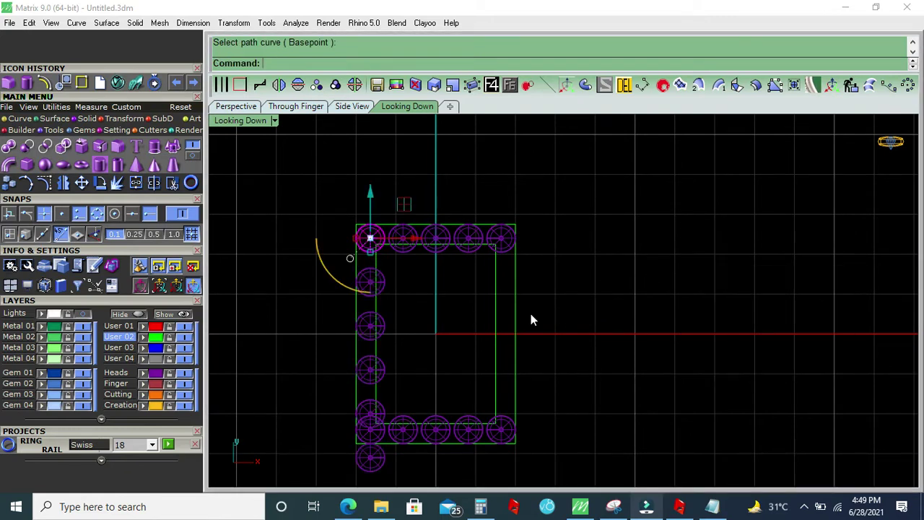
# Undo the left-side array and cancel a second Array Curve attempt
pyautogui.moveTo(532, 319); pyautogui.dragTo(487, 301, button='right')
pyautogui.hotkey('ctrl', 'z')
pyautogui.press('Return')
pyautogui.click(361, 245)
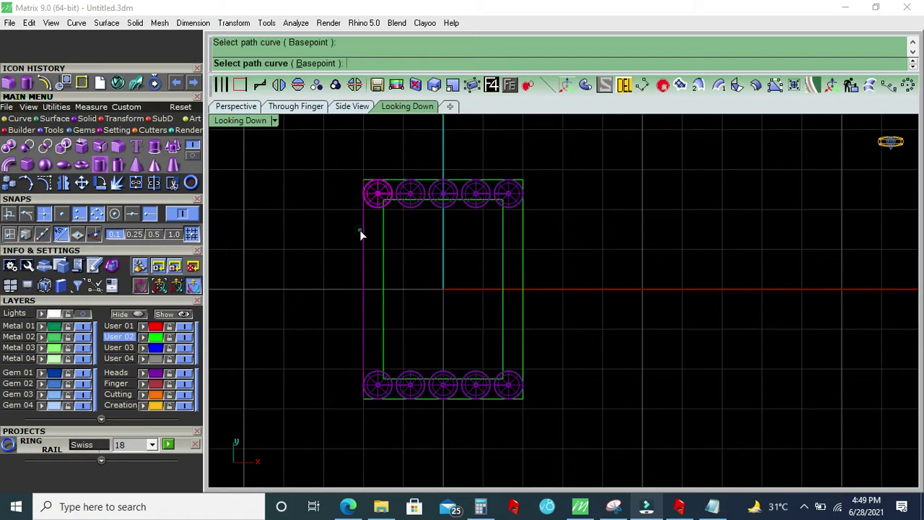
pyautogui.click(764, 363)
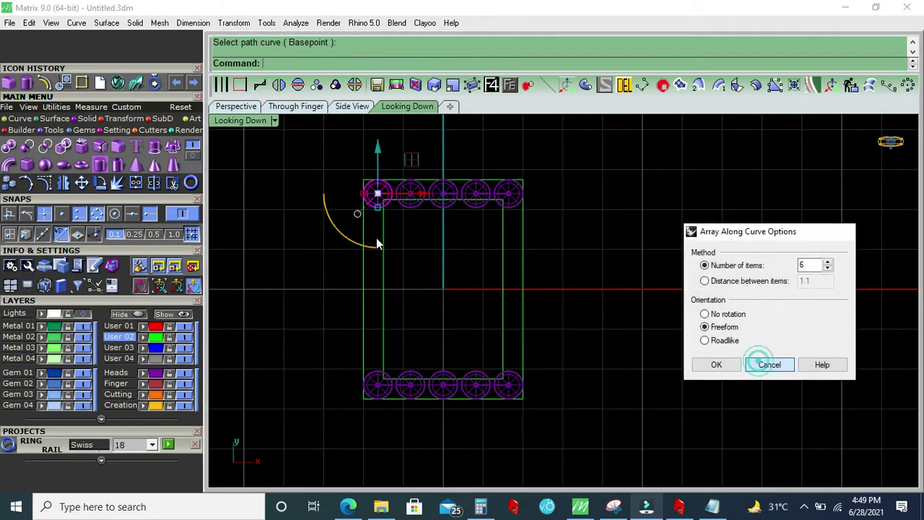
# Copy the top-left bead three times down the left side
pyautogui.hotkey('ctrl', 'c')
pyautogui.click(290, 184)
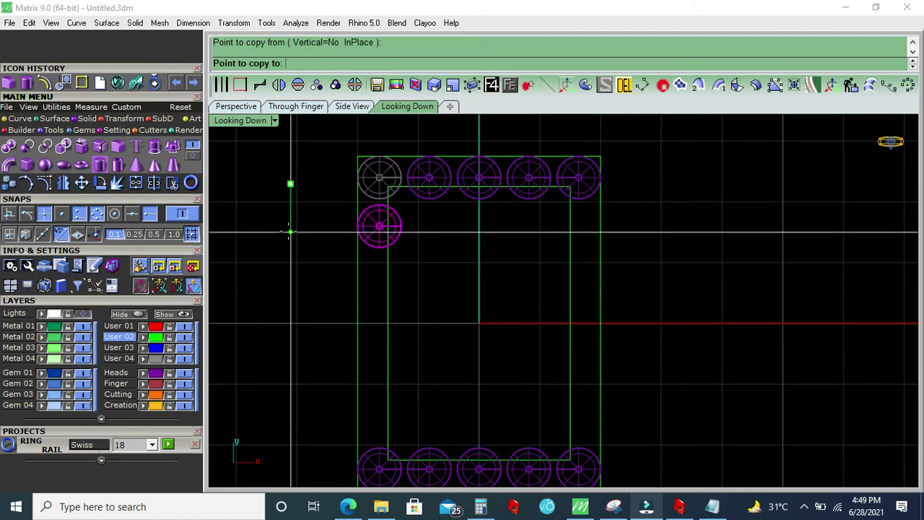
pyautogui.click(289, 231)
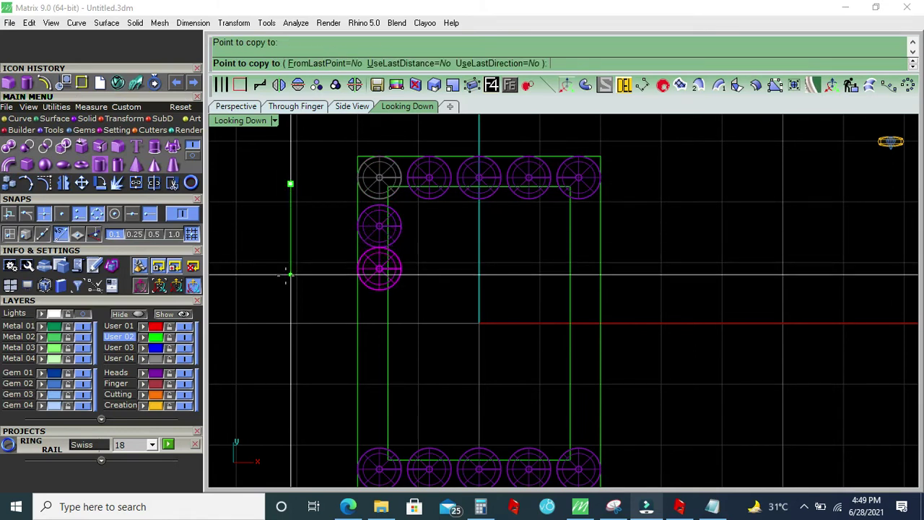
pyautogui.click(289, 280)
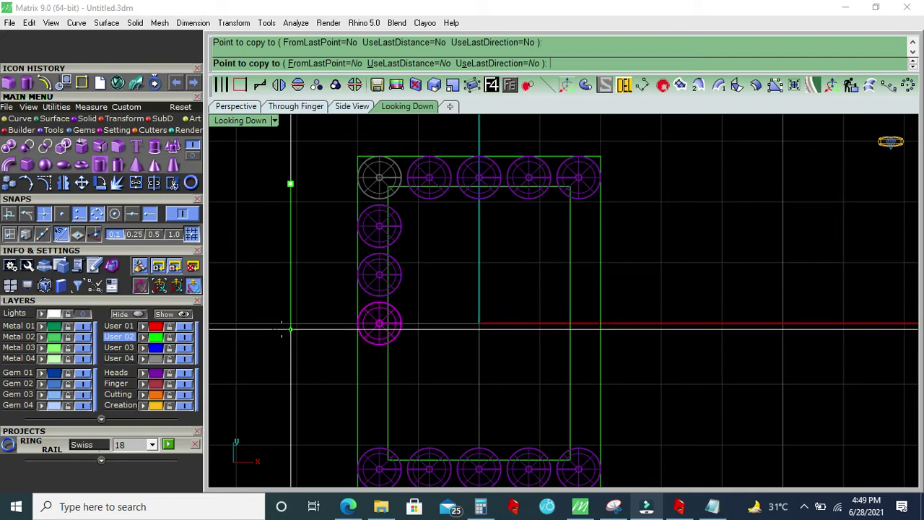
pyautogui.click(289, 329)
pyautogui.press('Return')
pyautogui.click(280, 340)
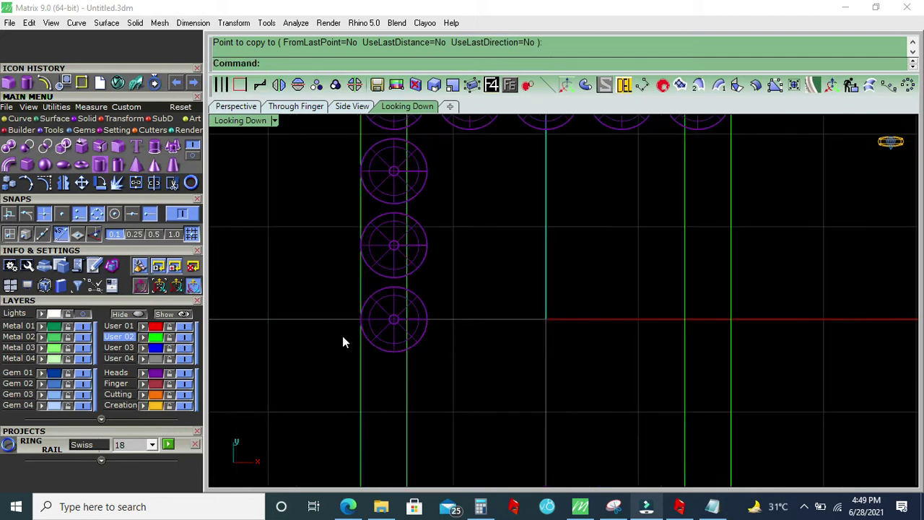
# Mirror the left column of beads across to the right side
pyautogui.moveTo(328, 330); pyautogui.dragTo(424, 207)
pyautogui.click(298, 85)
pyautogui.write('1')
pyautogui.press('Return')
pyautogui.scroll(-3, 329, 220)
pyautogui.moveTo(320, 339); pyautogui.dragTo(382, 221)
pyautogui.click(283, 85)
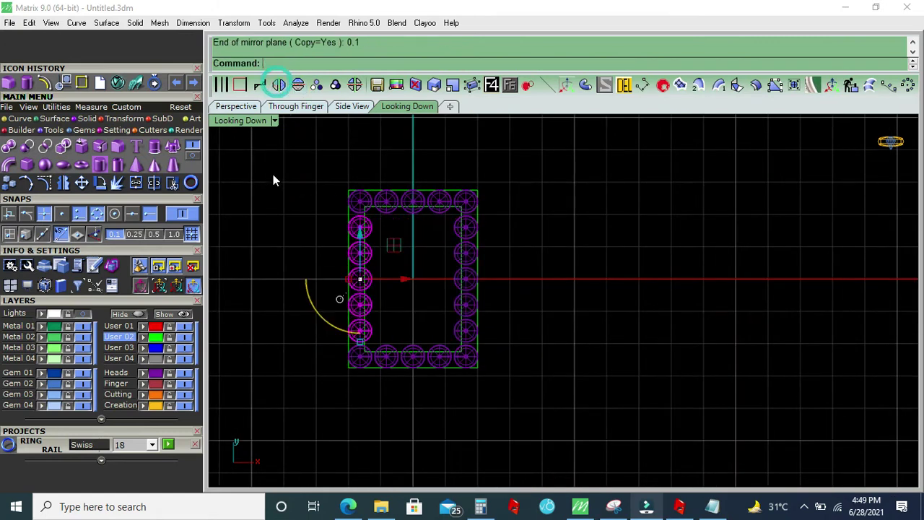
pyautogui.scroll(2, 389, 234)
pyautogui.scroll(3, 361, 193)
pyautogui.click(355, 171)
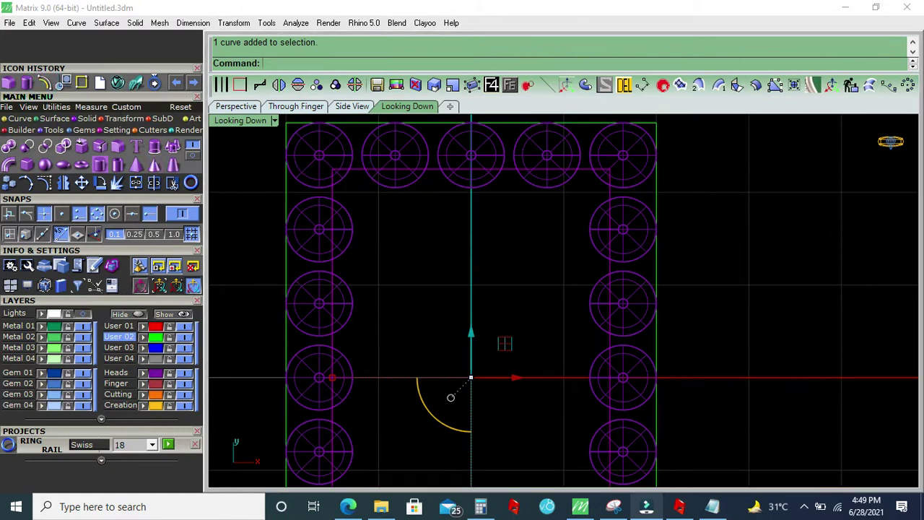
# Offset the rectangle outline inward at a distance of 3
pyautogui.click(44, 82)
pyautogui.scroll(1, 426, 250)
pyautogui.press('Return')
pyautogui.click(505, 243)
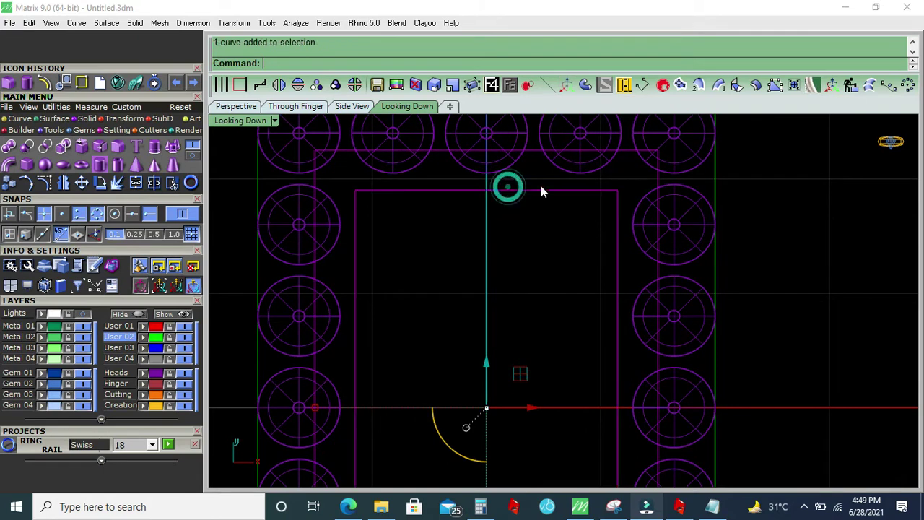
# Fill the rectangle with a planar surface and thicken it into a 0.5-thick band
pyautogui.click(663, 84)
pyautogui.click(544, 194)
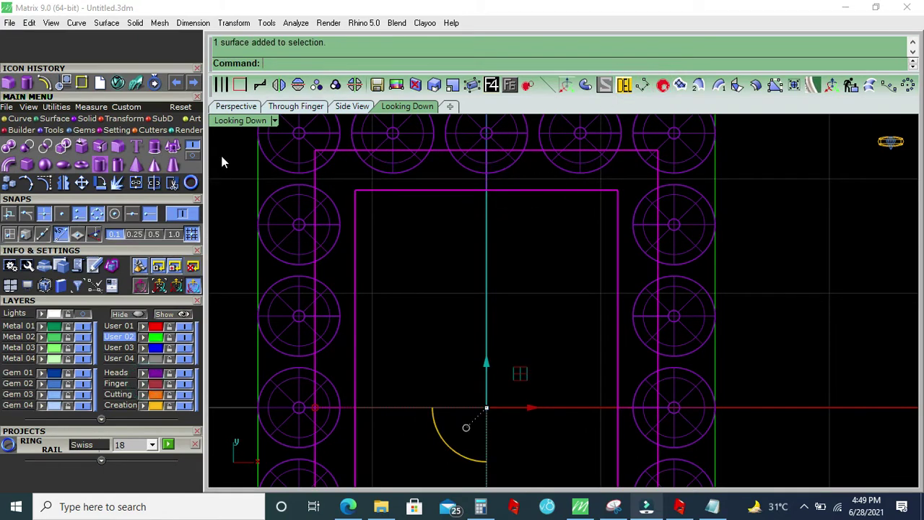
pyautogui.click(236, 106)
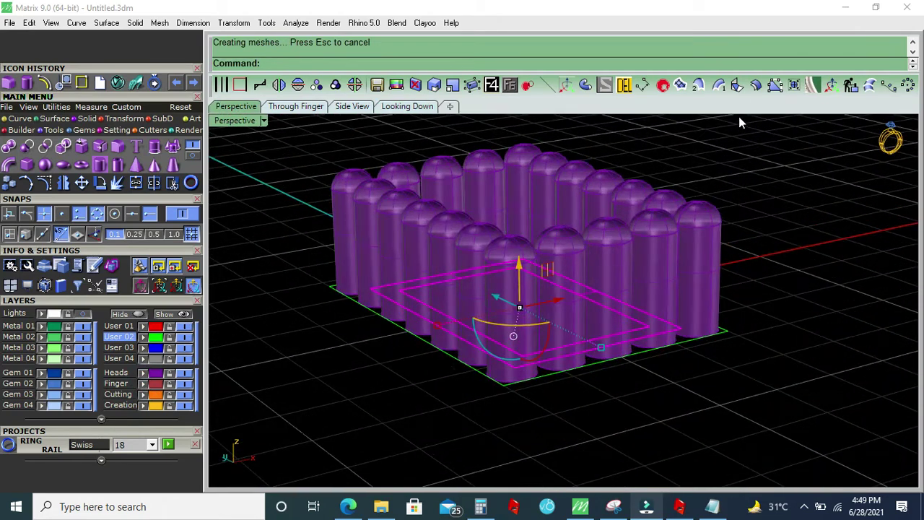
pyautogui.click(755, 85)
pyautogui.moveTo(549, 248); pyautogui.dragTo(571, 252, button='right')
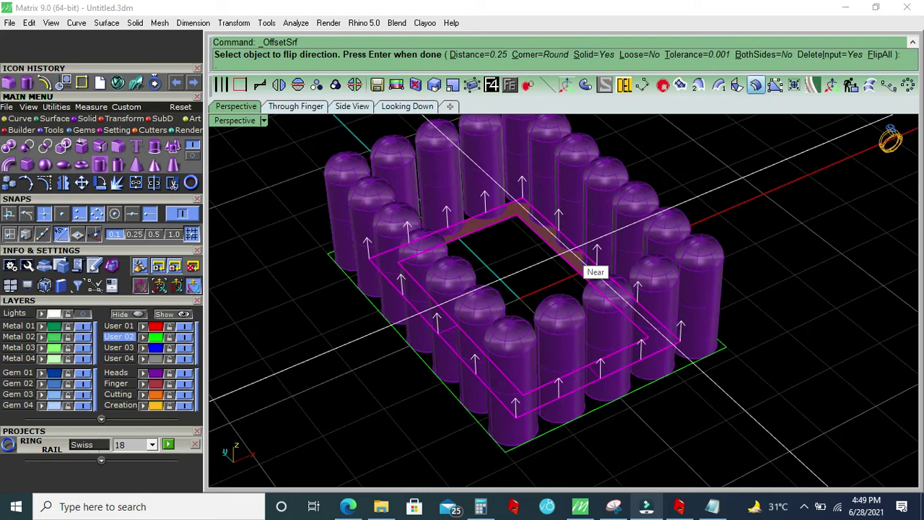
pyautogui.write('.5')
pyautogui.press('Return')
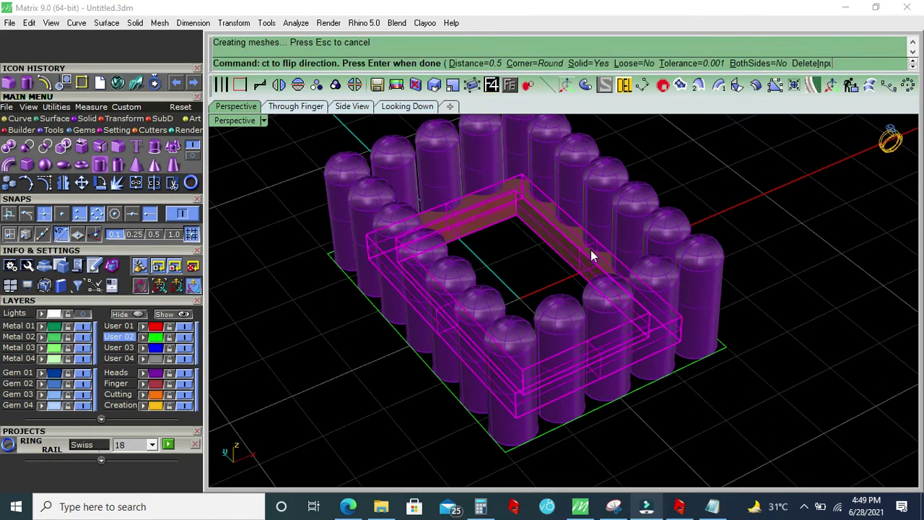
pyautogui.press('Return')
# Delete the leftover construction curves around the band
pyautogui.moveTo(470, 227); pyautogui.dragTo(414, 299, button='right')
pyautogui.scroll(2, 415, 299)
pyautogui.click(424, 291)
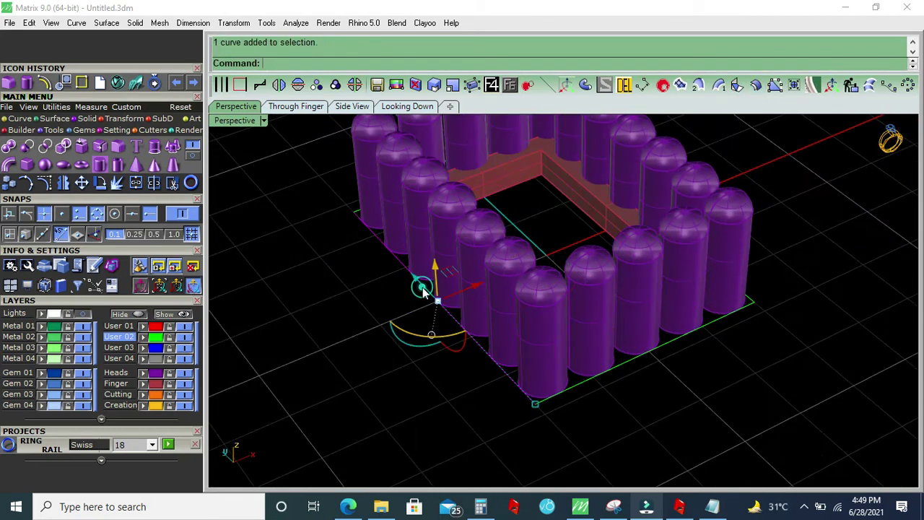
pyautogui.click(154, 344)
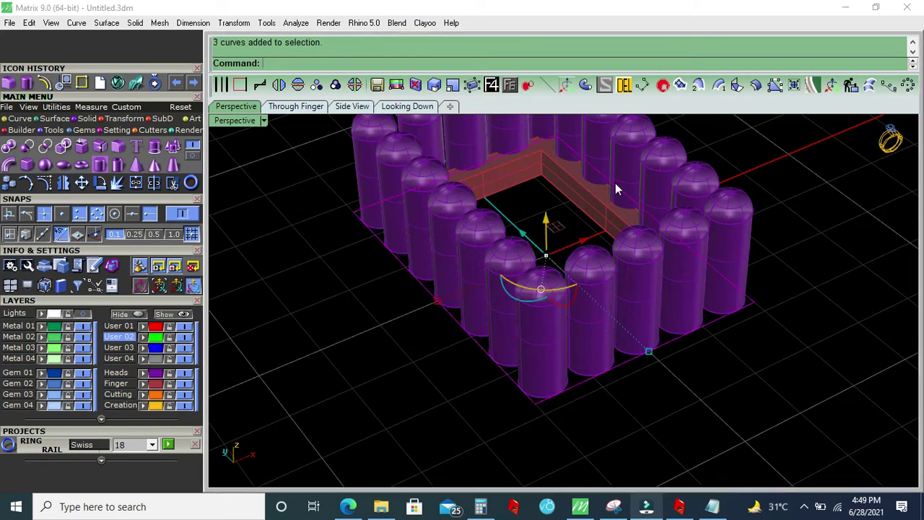
pyautogui.press('Delete')
# Group all 21 bead solids and return to the Looking Down view
pyautogui.scroll(-5, 492, 232)
pyautogui.moveTo(515, 262); pyautogui.dragTo(605, 381, button='right')
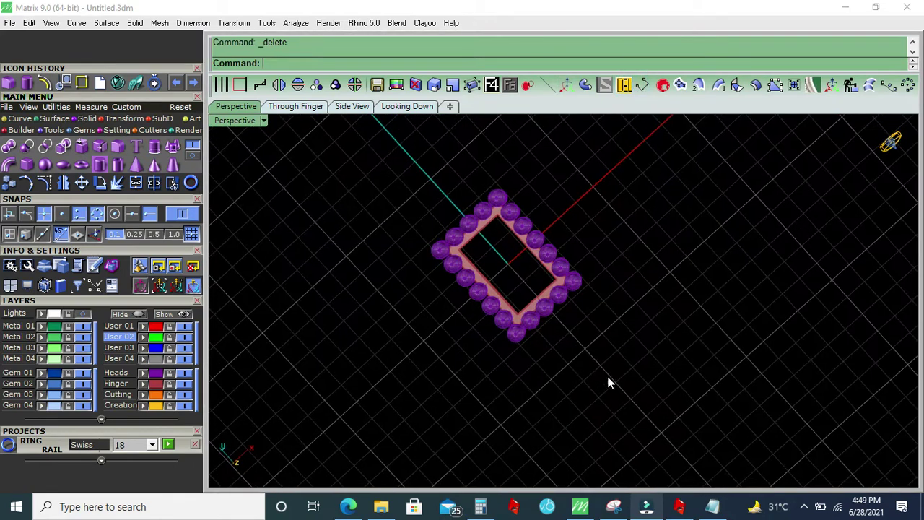
pyautogui.moveTo(384, 176); pyautogui.dragTo(424, 266)
pyautogui.click(335, 84)
pyautogui.click(271, 372)
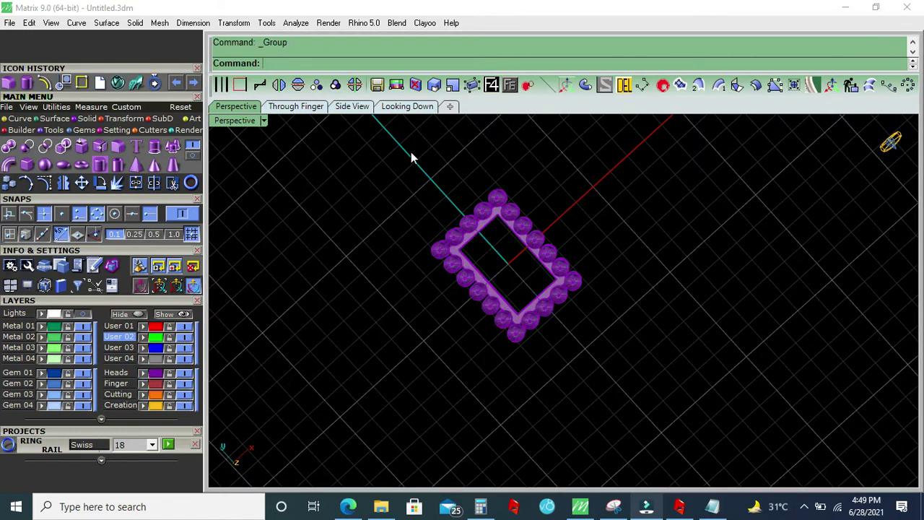
pyautogui.click(415, 108)
pyautogui.scroll(-3, 433, 238)
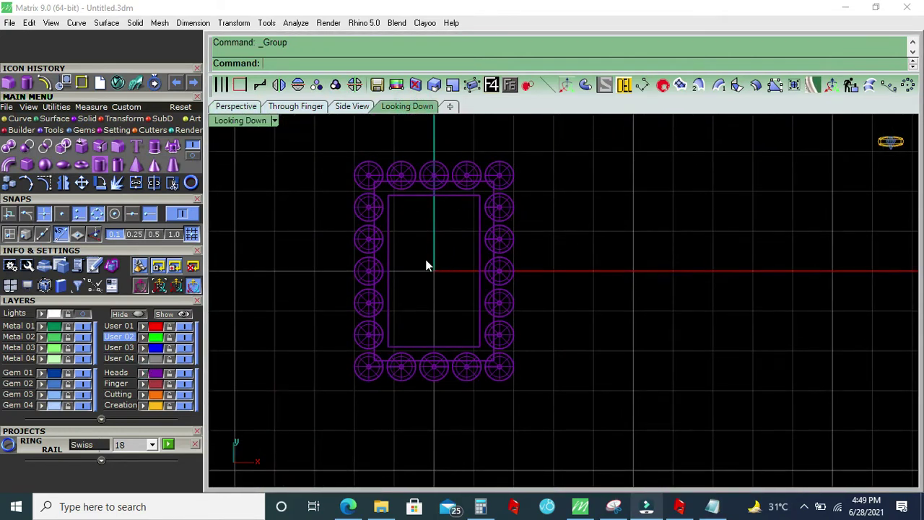
# Move the reference ring photo to line it up behind the bezel
pyautogui.scroll(2, 349, 314)
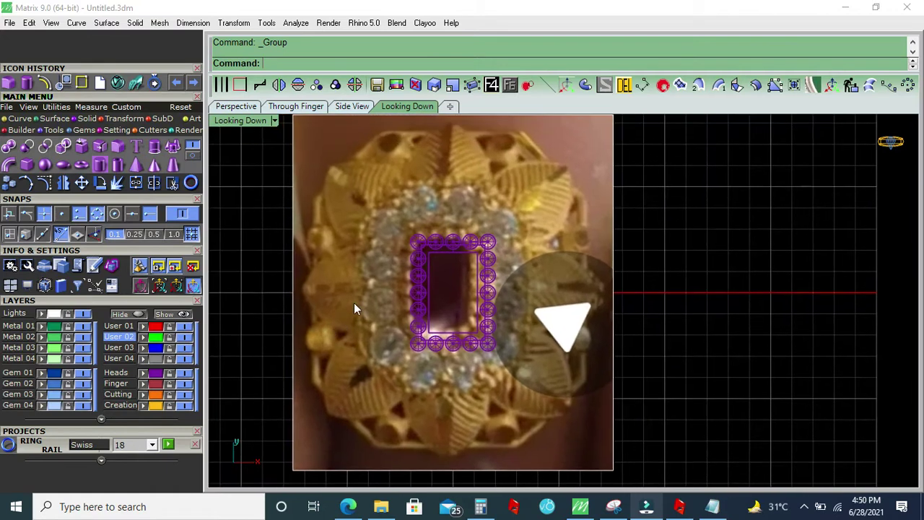
pyautogui.click(353, 307)
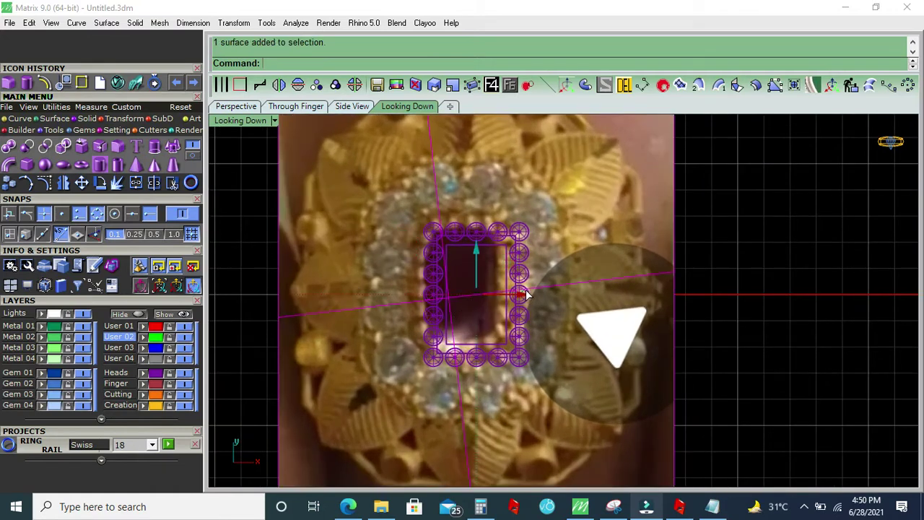
pyautogui.moveTo(527, 294); pyautogui.dragTo(538, 294)
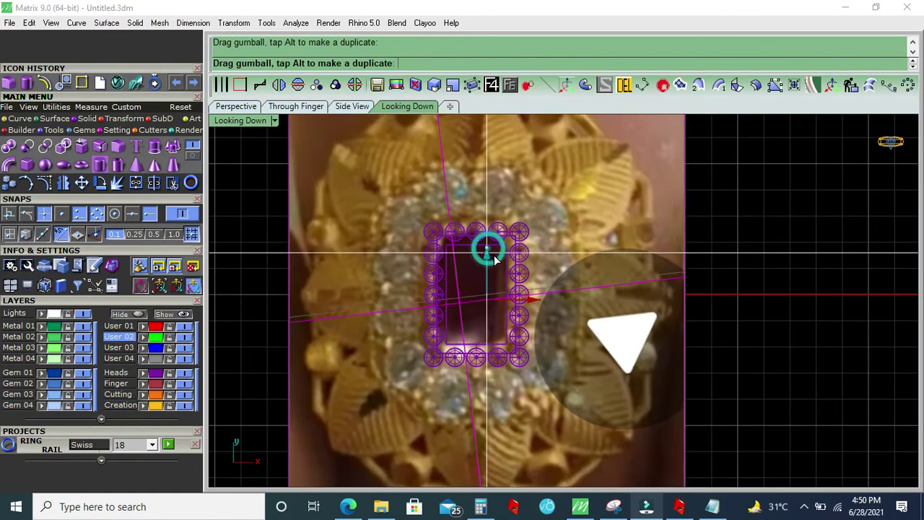
pyautogui.moveTo(494, 259); pyautogui.dragTo(473, 325)
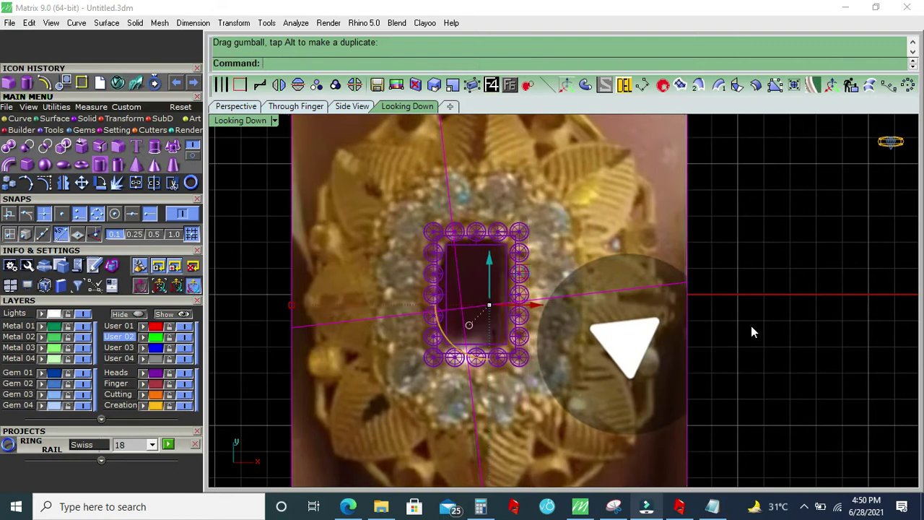
pyautogui.click(751, 332)
# Dimension the distance from the leaf edge to the bezel
pyautogui.scroll(-2, 475, 270)
pyautogui.scroll(2, 464, 278)
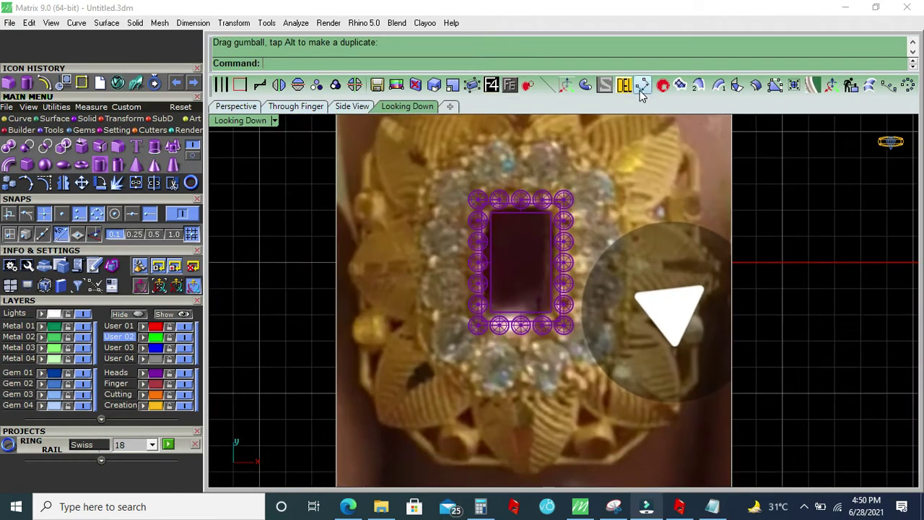
pyautogui.click(642, 85)
pyautogui.scroll(1, 505, 241)
pyautogui.scroll(1, 506, 246)
pyautogui.click(481, 260)
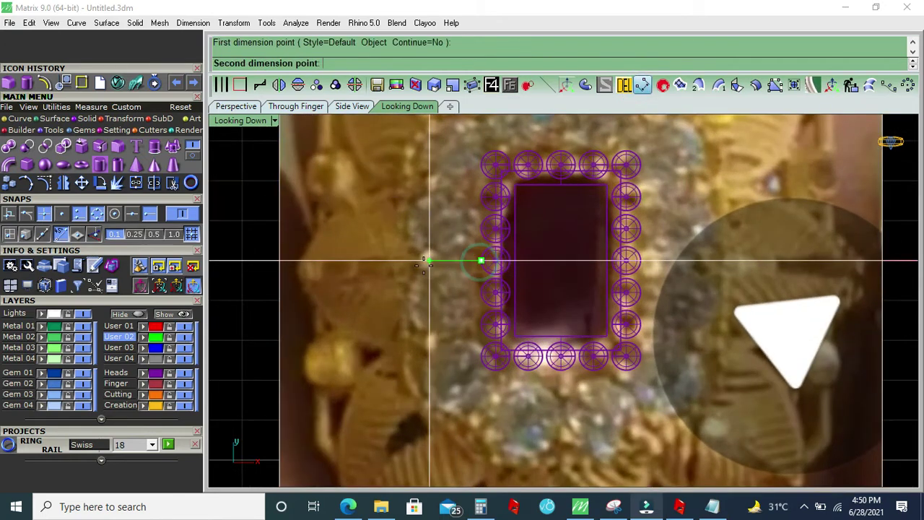
pyautogui.click(394, 260)
pyautogui.click(405, 256)
# Hide the reference photo by turning off the Lights layer
pyautogui.scroll(-2, 408, 254)
pyautogui.click(80, 318)
pyautogui.scroll(1, 485, 260)
pyautogui.scroll(2, 484, 260)
pyautogui.scroll(1, 470, 253)
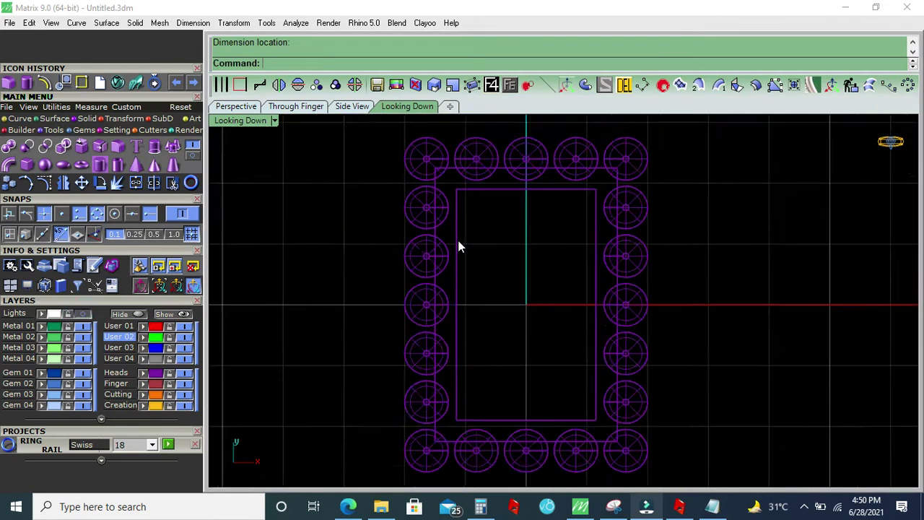
pyautogui.scroll(2, 460, 247)
pyautogui.click(239, 85)
# Duplicate the band's outer left and top edges, then hide the beads and band
pyautogui.click(437, 164)
pyautogui.click(462, 186)
pyautogui.click(449, 135)
pyautogui.click(448, 135)
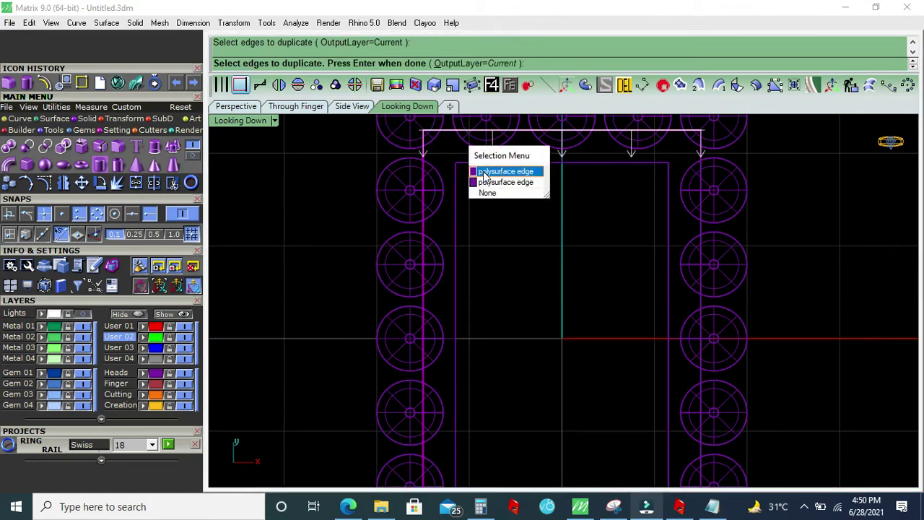
pyautogui.click(477, 173)
pyautogui.press('Return')
pyautogui.click(182, 373)
pyautogui.scroll(-3, 389, 297)
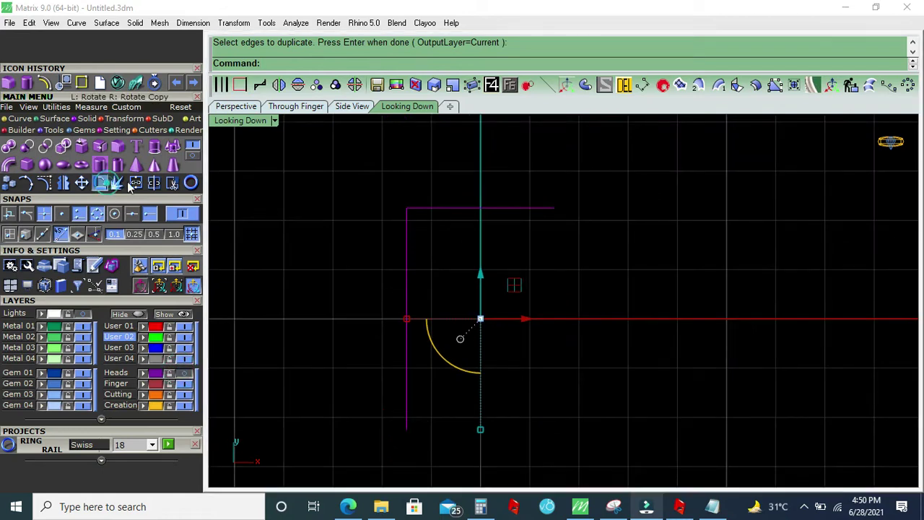
# Rotate a copy of the edges about the origin and join them into one closed outline
pyautogui.click(100, 183)
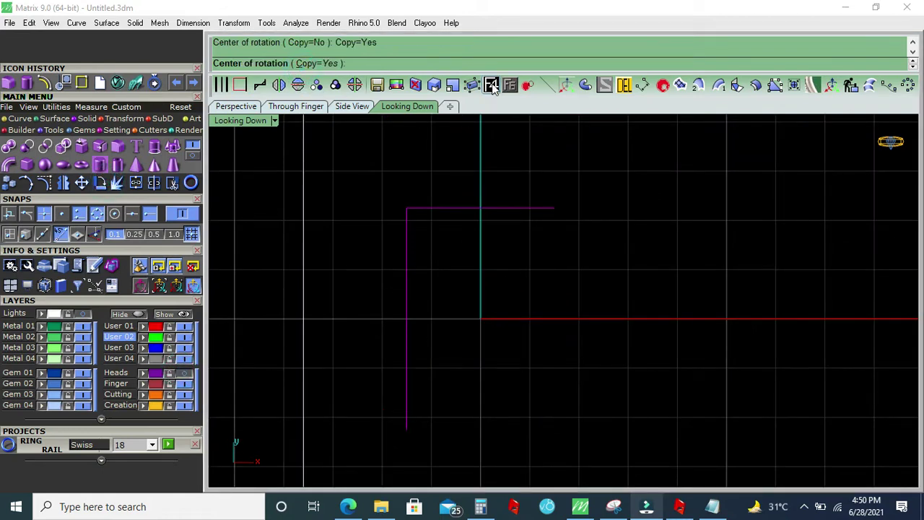
pyautogui.click(481, 318)
pyautogui.click(345, 277)
pyautogui.click(665, 267)
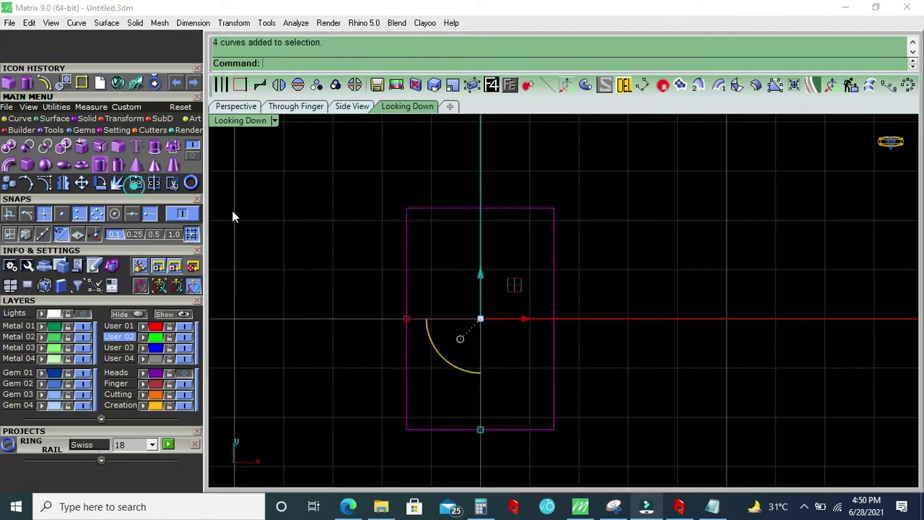
pyautogui.hotkey('ctrl', 'j')
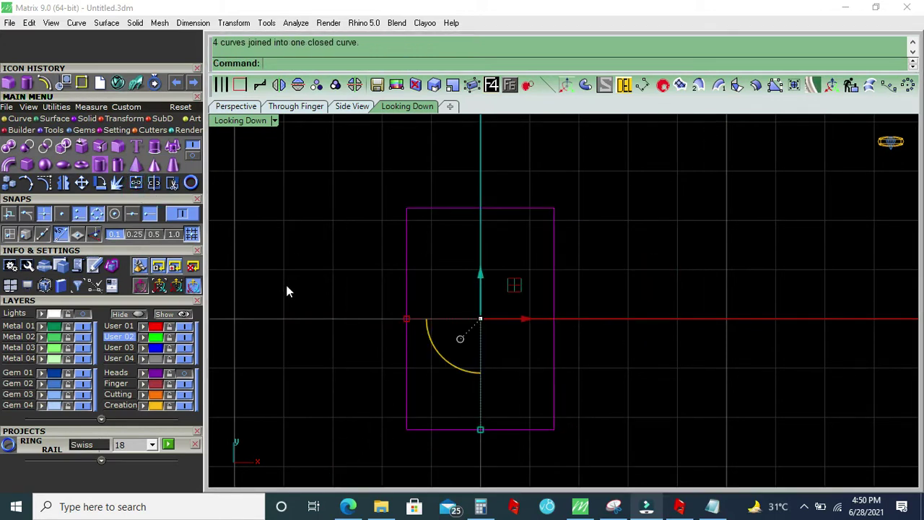
# Fillet the corners of the closed outline with the default radius
pyautogui.click(259, 84)
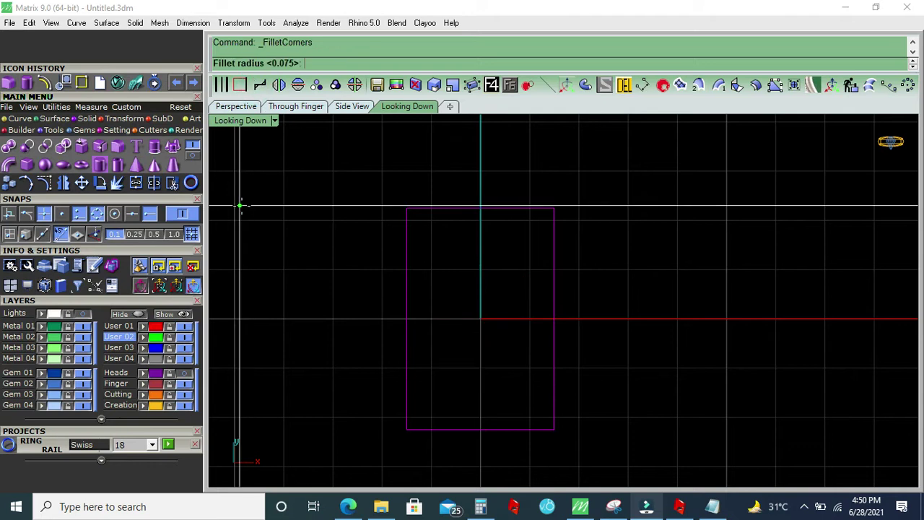
pyautogui.press('Return')
pyautogui.scroll(3, 419, 230)
pyautogui.scroll(-2, 420, 231)
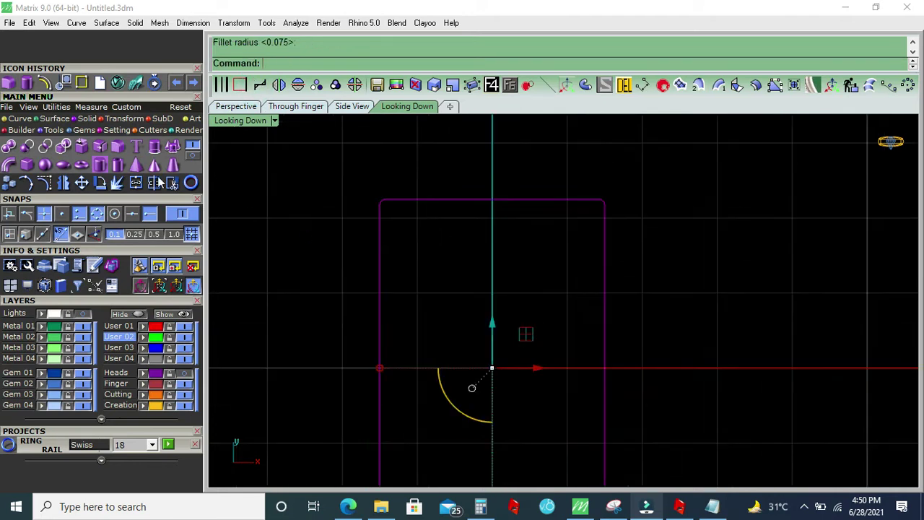
# Offset the rounded outline 0.35 outward, delete the original, and show the beads again
pyautogui.press('o')
pyautogui.press('Return')
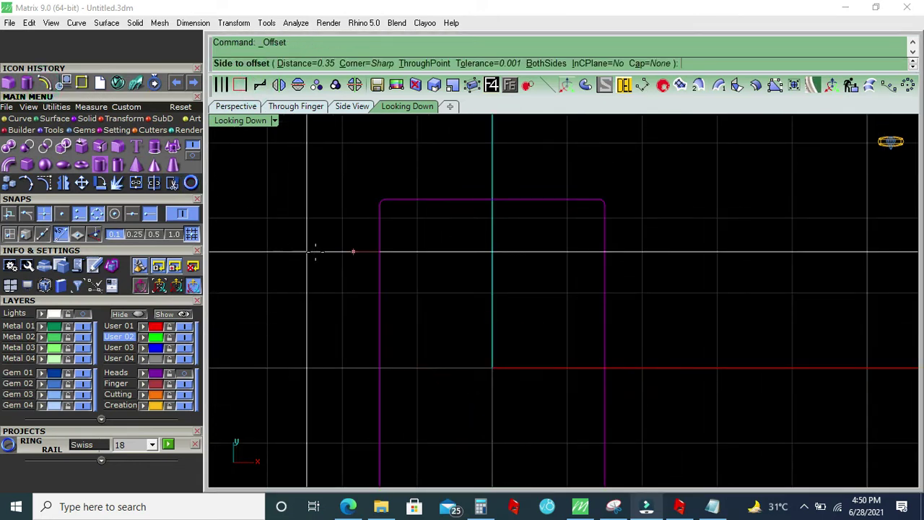
pyautogui.click(315, 251)
pyautogui.click(623, 85)
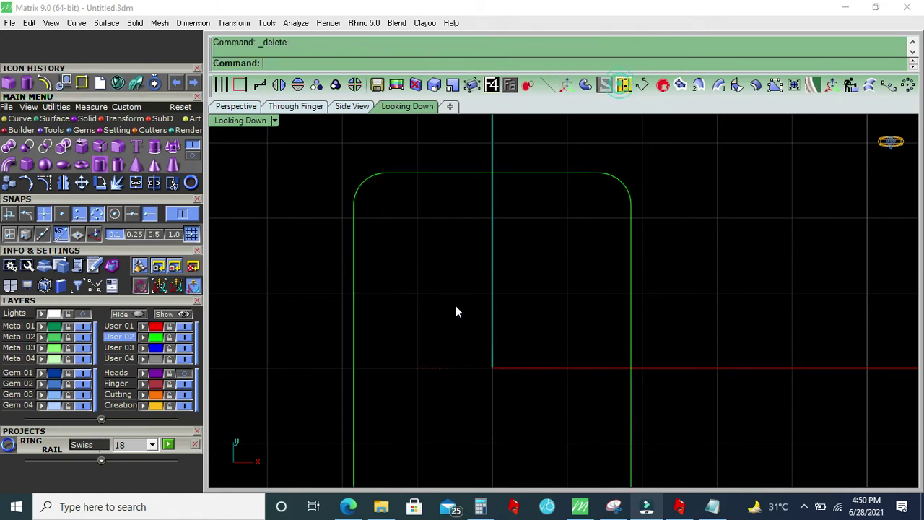
pyautogui.click(186, 372)
pyautogui.click(354, 235)
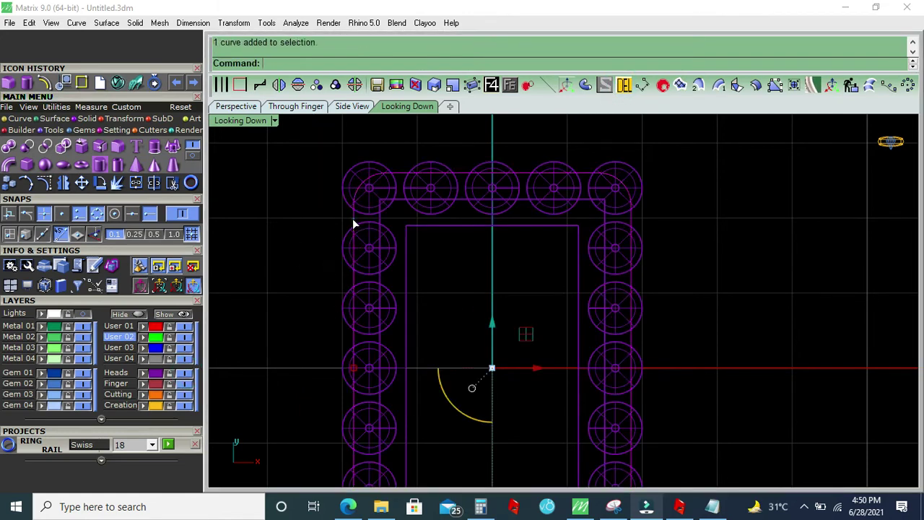
pyautogui.write('2')
# Offset the rounded outline 2 outward into a larger outline and hide the beads
pyautogui.press('Return')
pyautogui.click(283, 238)
pyautogui.scroll(-5, 325, 253)
pyautogui.scroll(-2, 301, 273)
pyautogui.click(264, 247)
pyautogui.click(85, 314)
pyautogui.click(309, 267)
pyautogui.click(185, 374)
# In the side view, raise the inner rounded outline upward
pyautogui.click(363, 325)
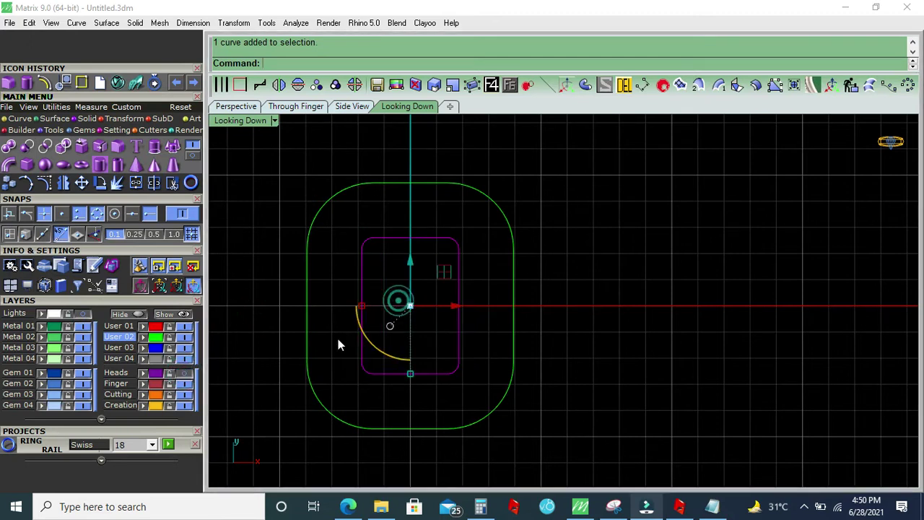
pyautogui.click(296, 106)
pyautogui.click(174, 234)
pyautogui.moveTo(466, 260); pyautogui.dragTo(423, 197)
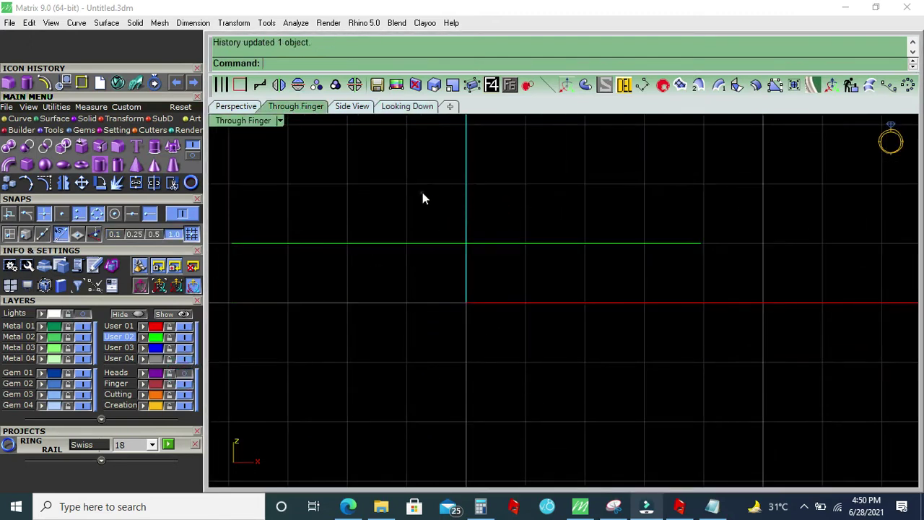
pyautogui.click(277, 244)
# Flatten the curves onto the construction plane, removing the originals
pyautogui.click(238, 106)
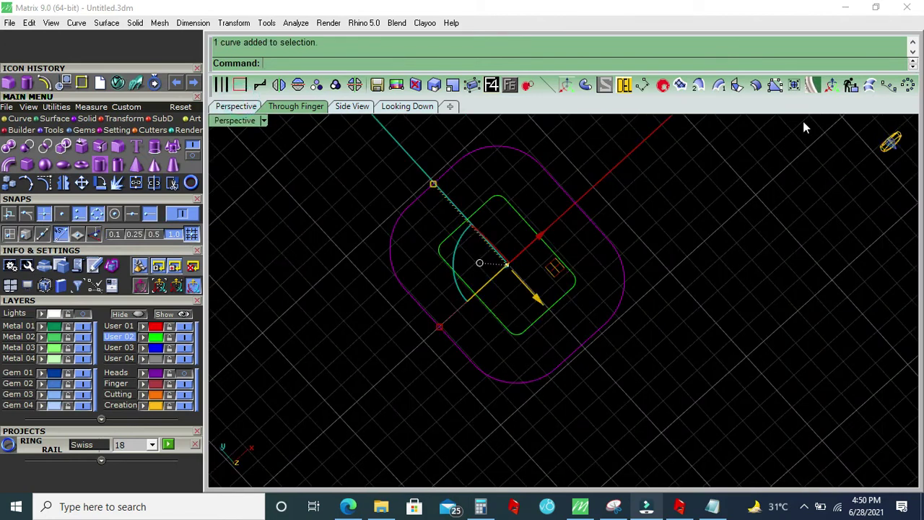
pyautogui.click(124, 120)
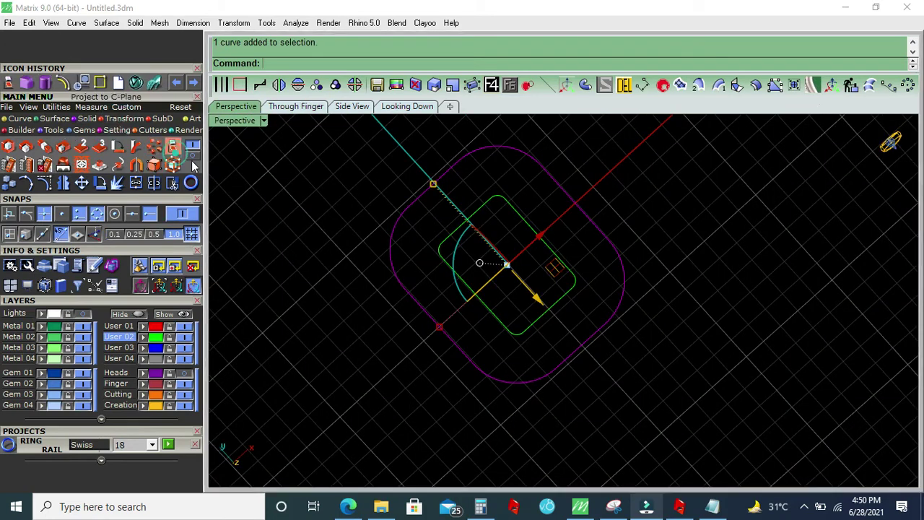
pyautogui.click(316, 85)
pyautogui.click(357, 42)
# Select the outer and inner rounded-rectangle outlines together
pyautogui.moveTo(362, 189); pyautogui.dragTo(500, 258, button='right')
pyautogui.scroll(3, 500, 257)
pyautogui.click(515, 339)
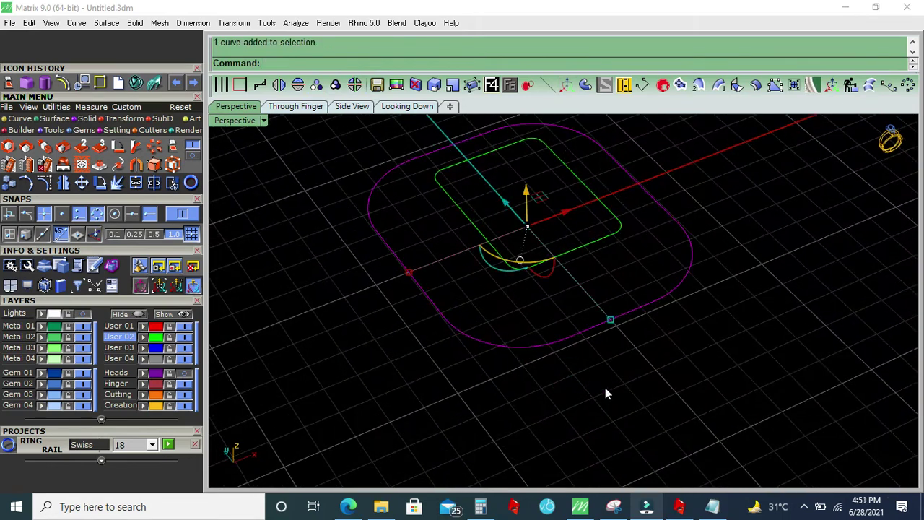
pyautogui.moveTo(605, 390); pyautogui.dragTo(514, 267)
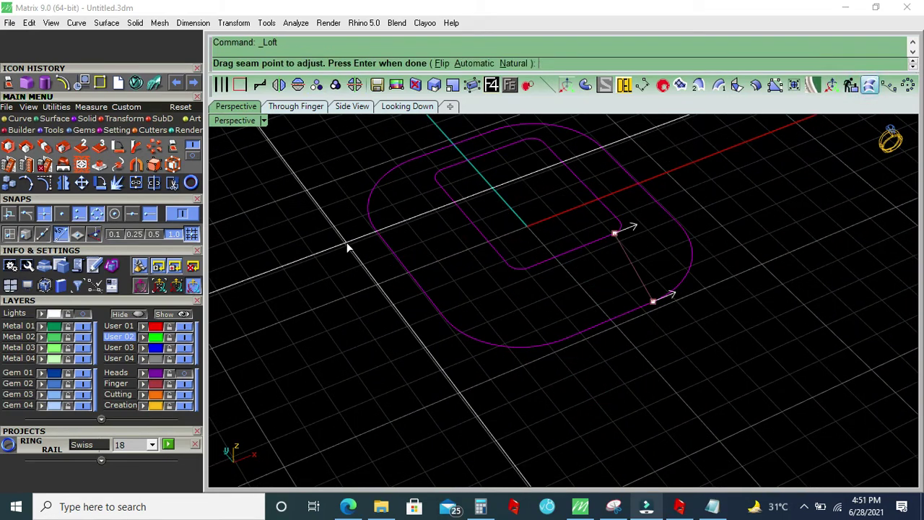
# Loft the band surface between the two outlines on layer User 04 and delete the outlines
pyautogui.press('Return')
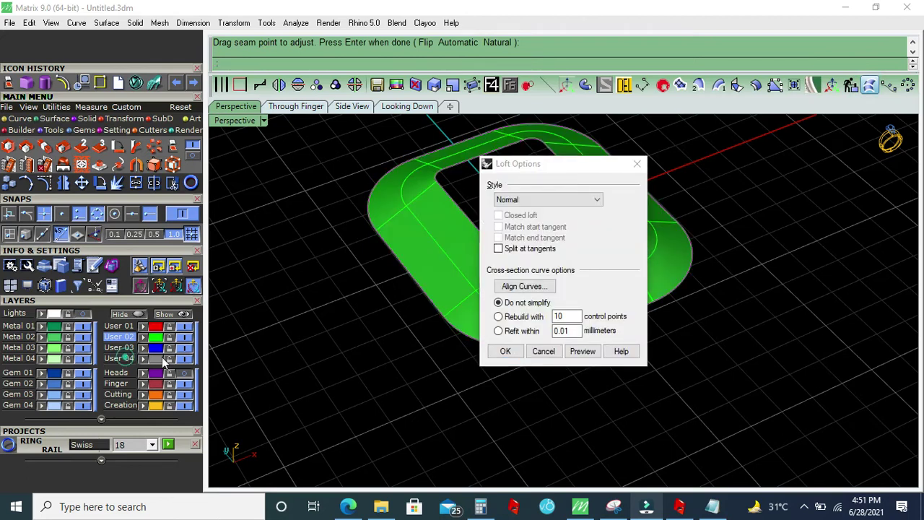
pyautogui.click(125, 356)
pyautogui.press('Return')
pyautogui.moveTo(307, 352); pyautogui.dragTo(425, 287, button='right')
pyautogui.click(623, 86)
# Raise the band's inner part upward with a 0.1 snap step to form a sloped plateau
pyautogui.moveTo(621, 216); pyautogui.dragTo(568, 332, button='right')
pyautogui.click(417, 260)
pyautogui.click(137, 235)
pyautogui.scroll(3, 517, 259)
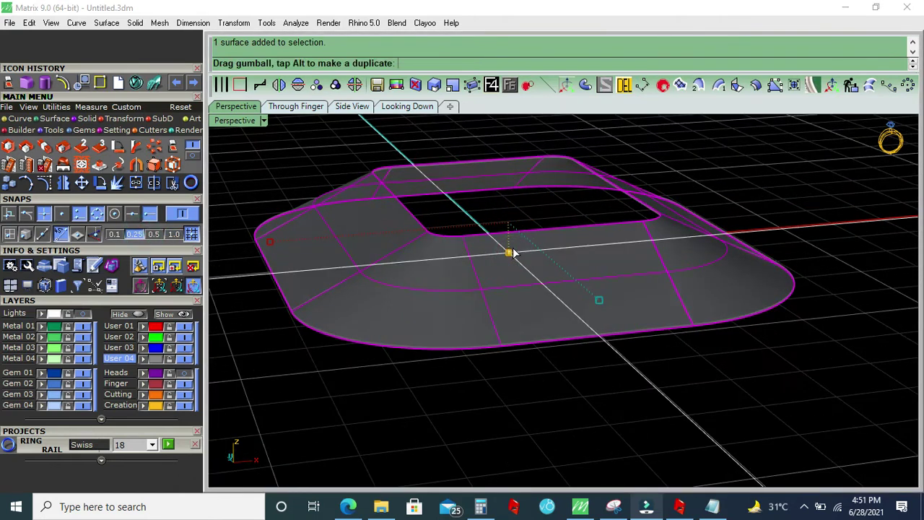
pyautogui.moveTo(513, 257); pyautogui.dragTo(505, 268)
pyautogui.hotkey('ctrl', 'z')
pyautogui.click(112, 234)
pyautogui.scroll(2, 507, 268)
pyautogui.moveTo(490, 241)
pyautogui.mouseDown()
pyautogui.moveTo(488, 186)
pyautogui.moveTo(488, 238)
pyautogui.mouseUp()
pyautogui.click(310, 107)
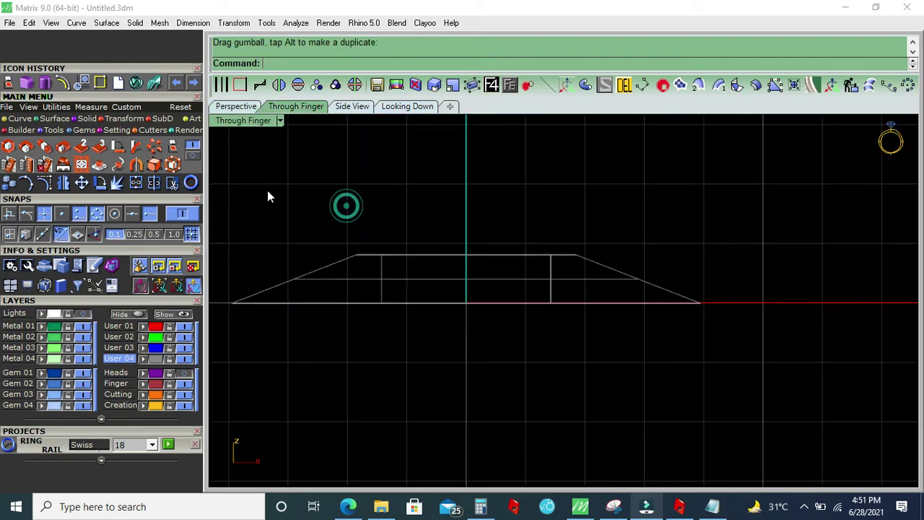
# Show the beaded bezel again in a perspective view from above
pyautogui.click(235, 107)
pyautogui.scroll(-3, 396, 287)
pyautogui.moveTo(396, 287)
pyautogui.mouseDown(button='right')
pyautogui.moveTo(497, 381)
pyautogui.moveTo(185, 373)
pyautogui.mouseUp(button='right')
pyautogui.click(185, 373)
pyautogui.scroll(3, 521, 283)
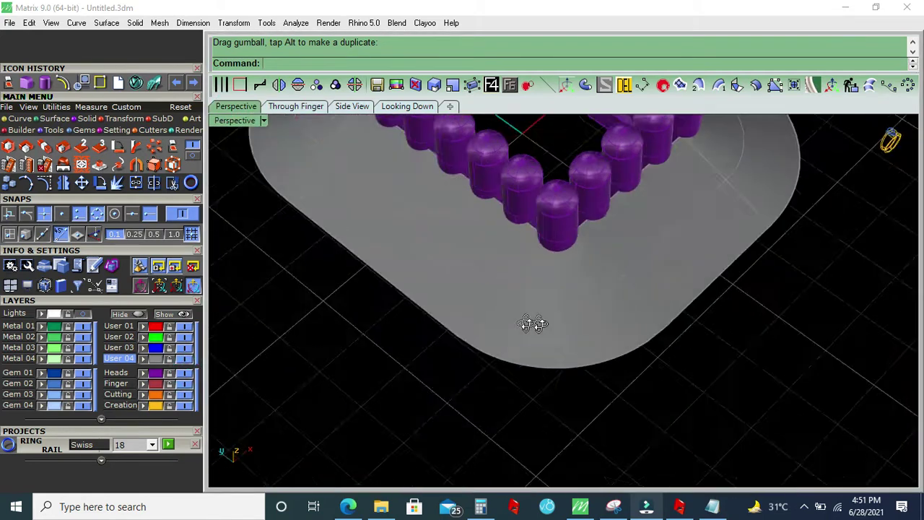
pyautogui.scroll(2, 614, 342)
# Try extracting an isocurve from the band surface, then undo the wrong one
pyautogui.click(547, 87)
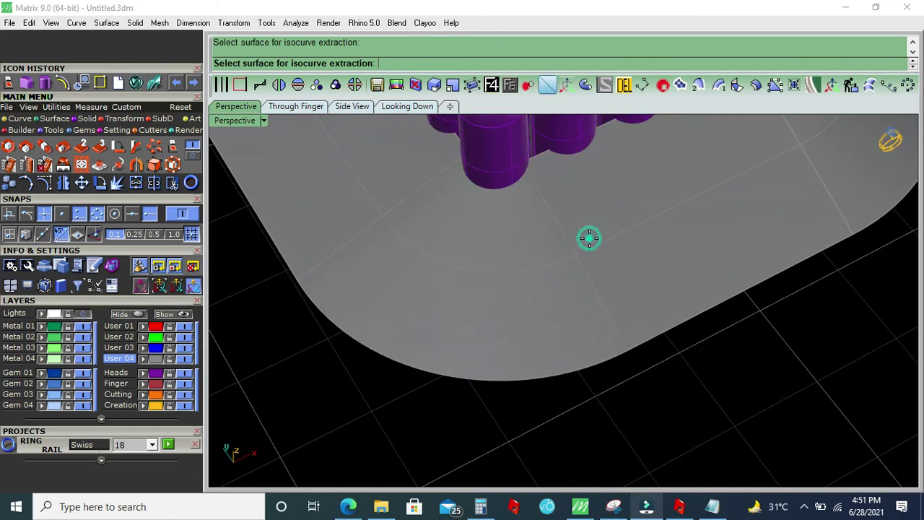
pyautogui.click(586, 242)
pyautogui.click(580, 254)
pyautogui.press('Return')
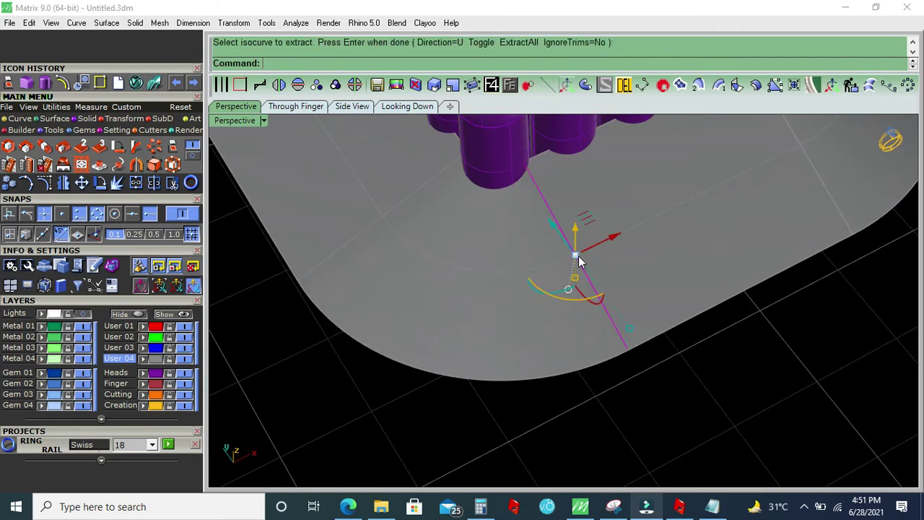
pyautogui.hotkey('ctrl', 'z')
pyautogui.press('Return')
# Extract the V-direction isocurve around the band onto layer User 02 with snapping off
pyautogui.click(585, 262)
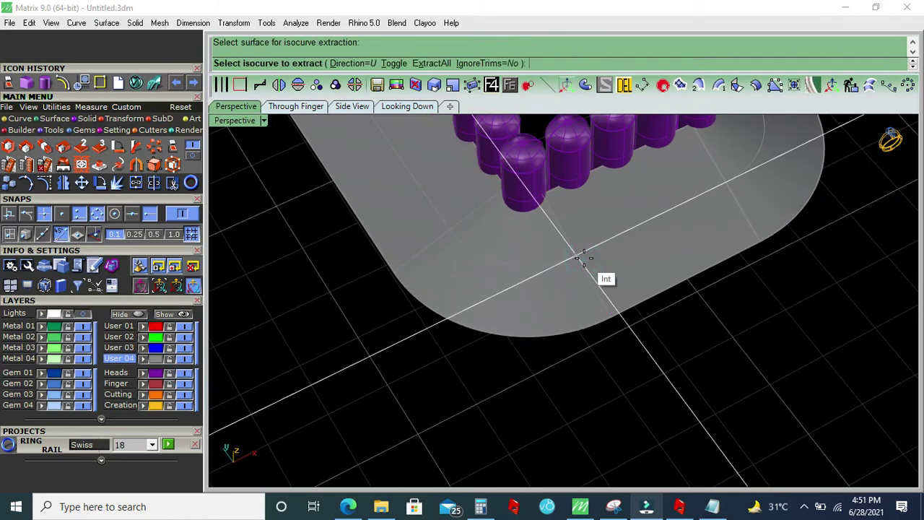
pyautogui.click(394, 62)
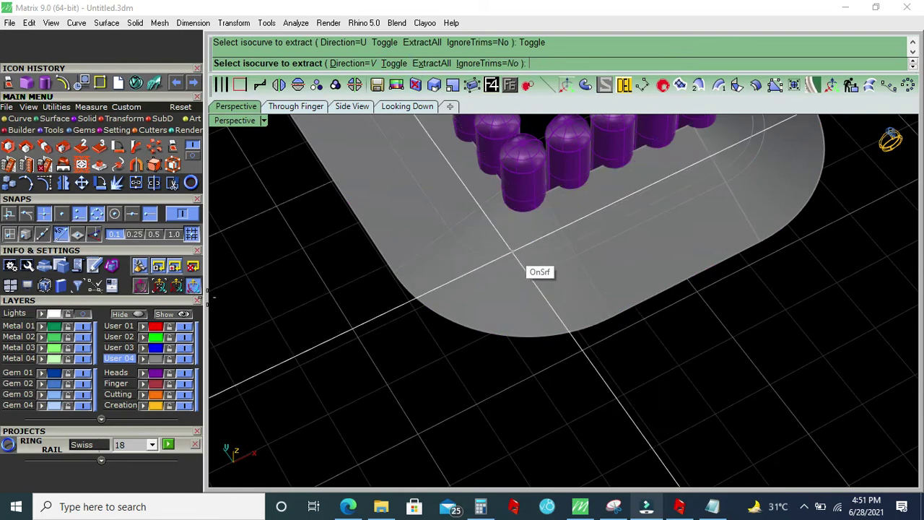
pyautogui.click(119, 337)
pyautogui.click(182, 213)
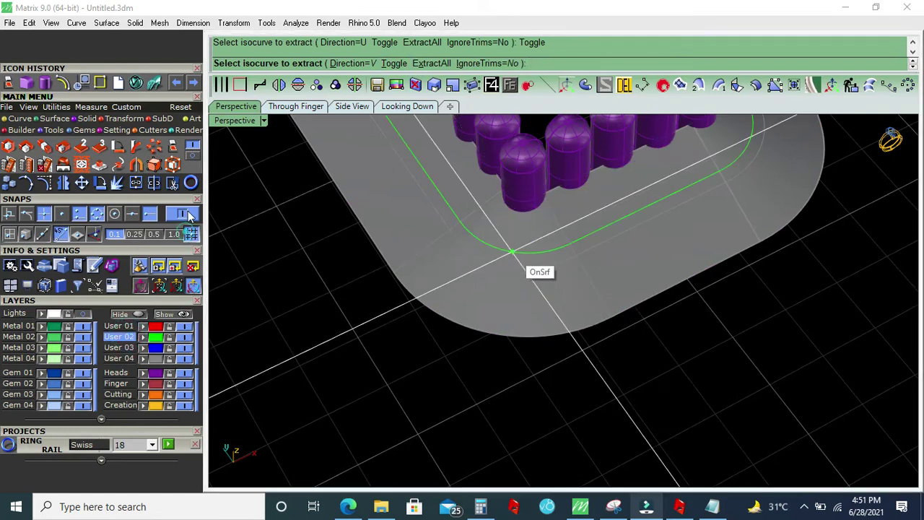
pyautogui.click(454, 228)
pyautogui.press('Return')
# Hide the band surface and view the ring from Looking Down
pyautogui.scroll(-5, 468, 273)
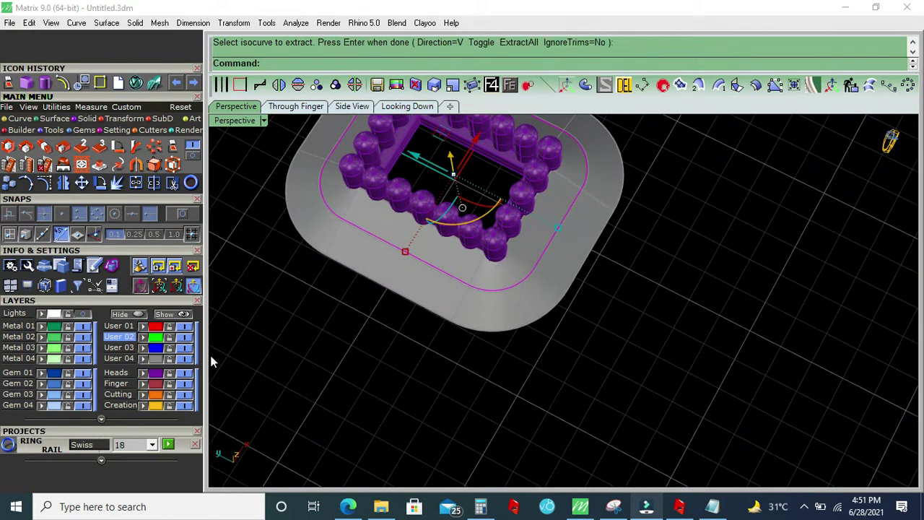
pyautogui.click(185, 358)
pyautogui.click(407, 106)
pyautogui.scroll(2, 307, 272)
pyautogui.scroll(1, 385, 291)
pyautogui.click(19, 118)
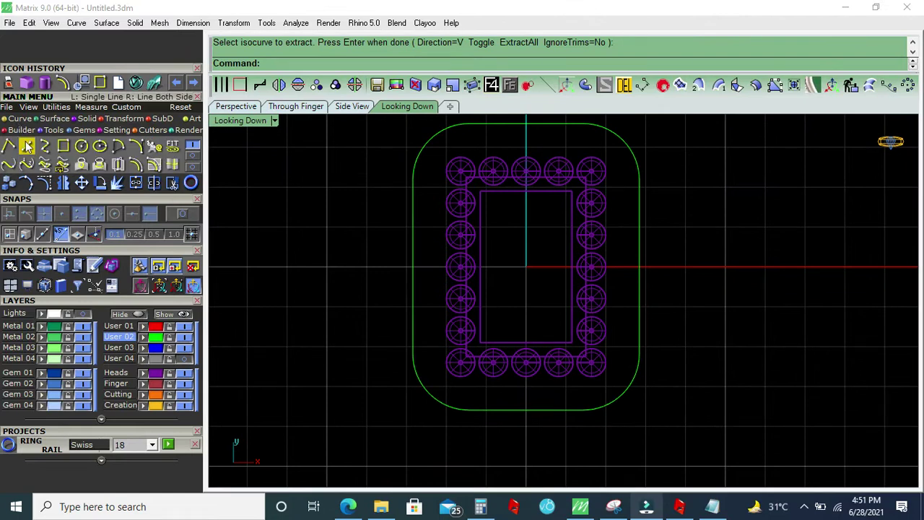
# Trim the extracted outline with lines through the origin down to its lower-left corner, then delete the lines
pyautogui.click(9, 146)
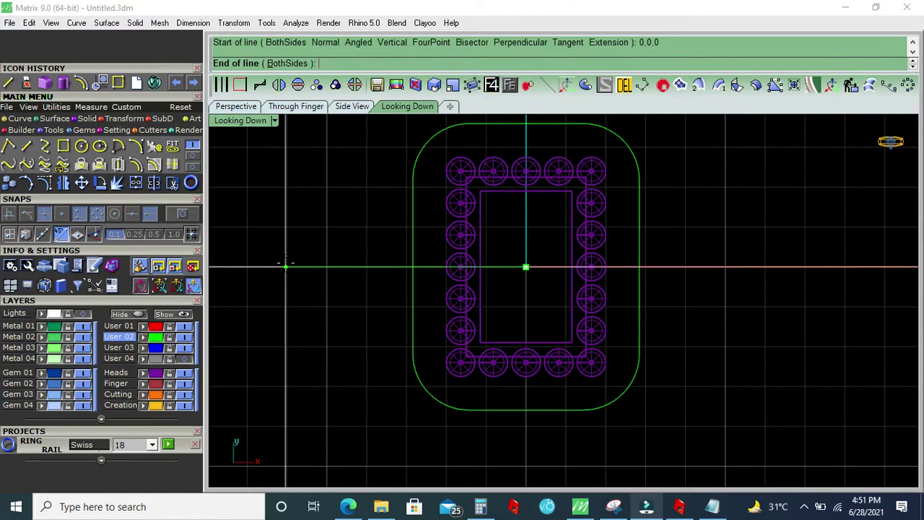
pyautogui.moveTo(354, 251); pyautogui.dragTo(332, 190, button='right')
pyautogui.click(503, 205)
pyautogui.click(513, 433)
pyautogui.click(503, 205)
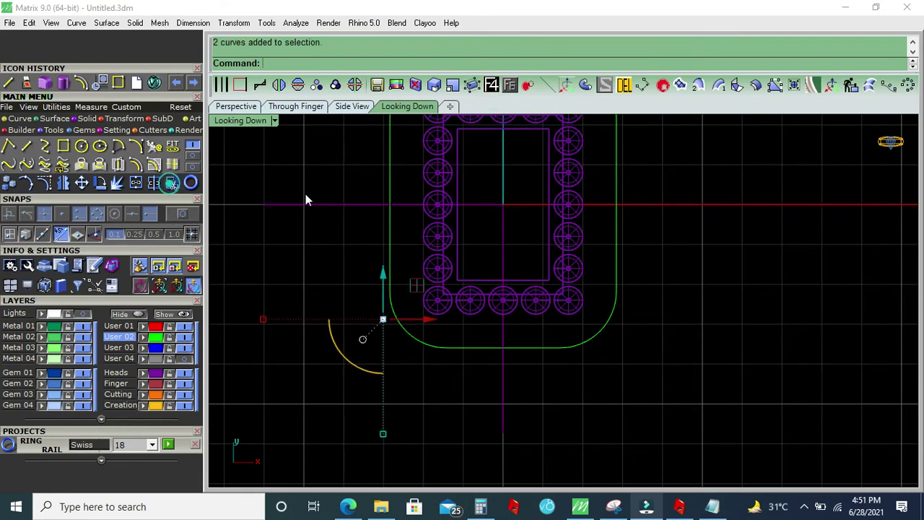
pyautogui.click(390, 199)
pyautogui.click(377, 224)
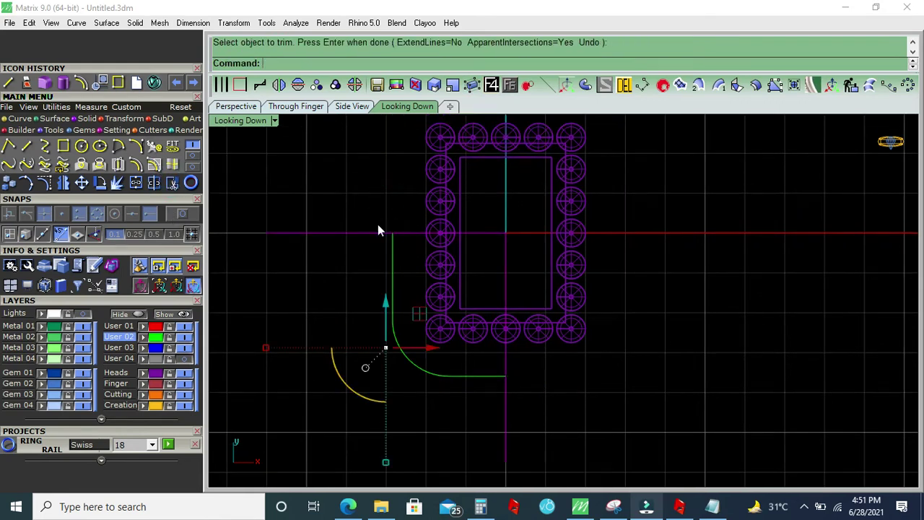
pyautogui.click(624, 85)
# Show the band surface again and rebuild the corner curve with 5 points
pyautogui.click(394, 296)
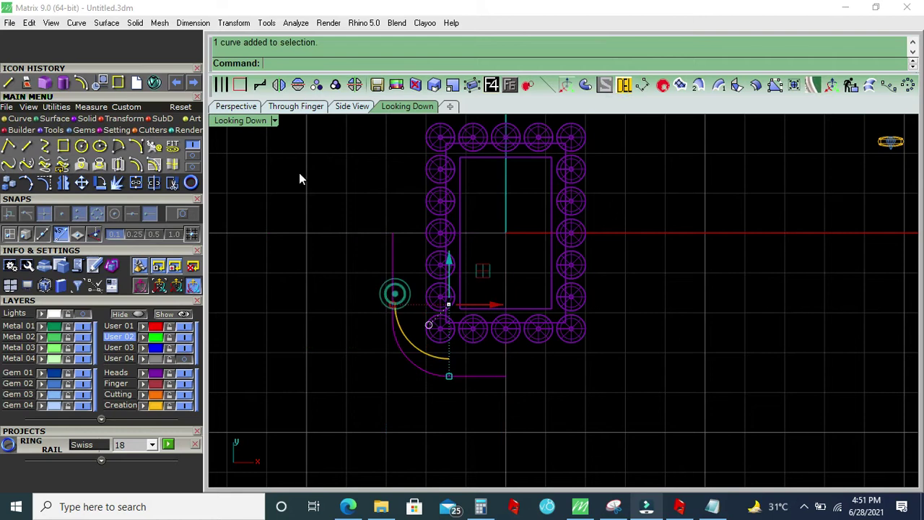
pyautogui.click(236, 107)
pyautogui.click(185, 359)
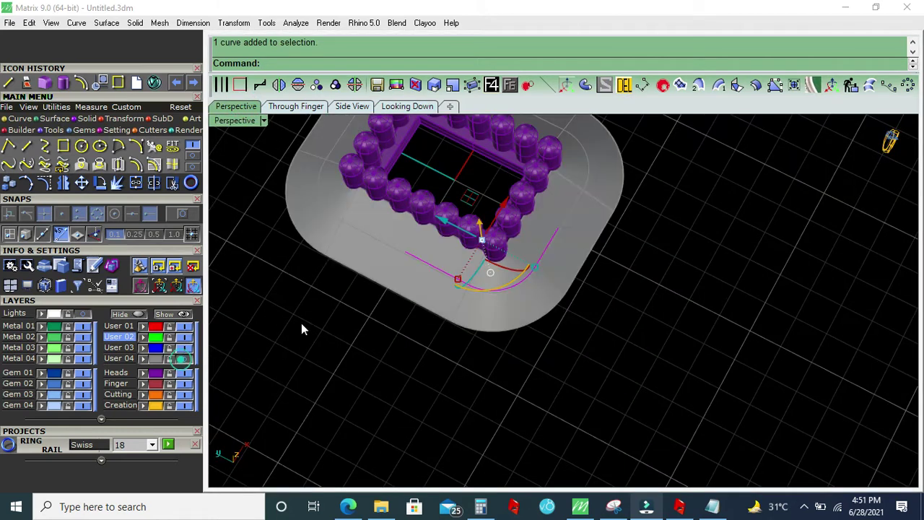
pyautogui.scroll(3, 405, 303)
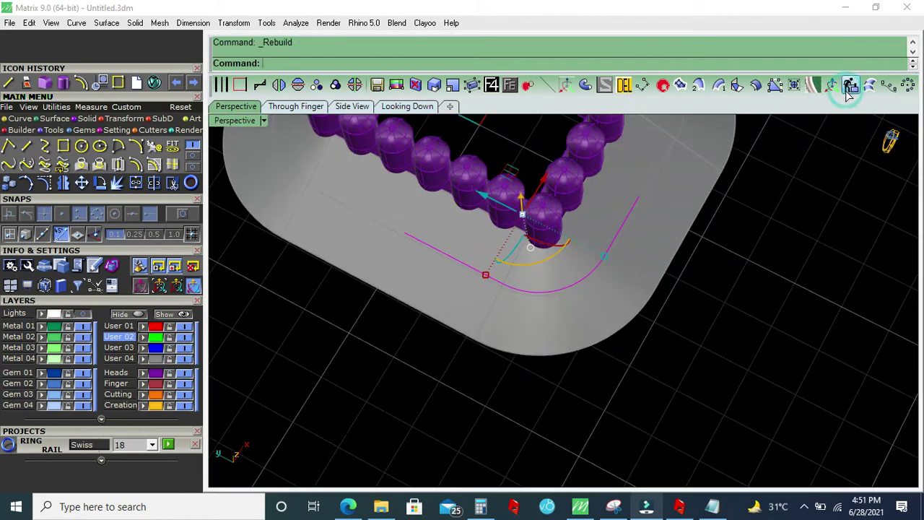
pyautogui.write('50')
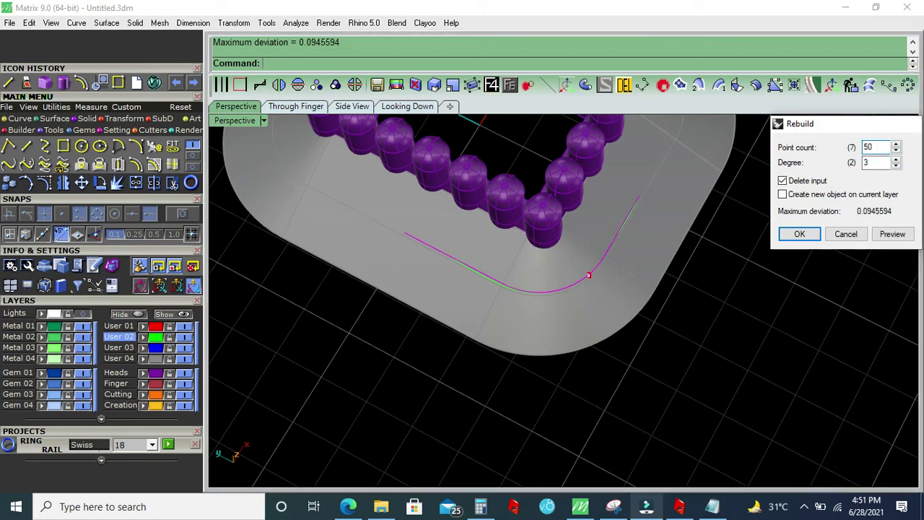
pyautogui.press('Return')
pyautogui.click(512, 85)
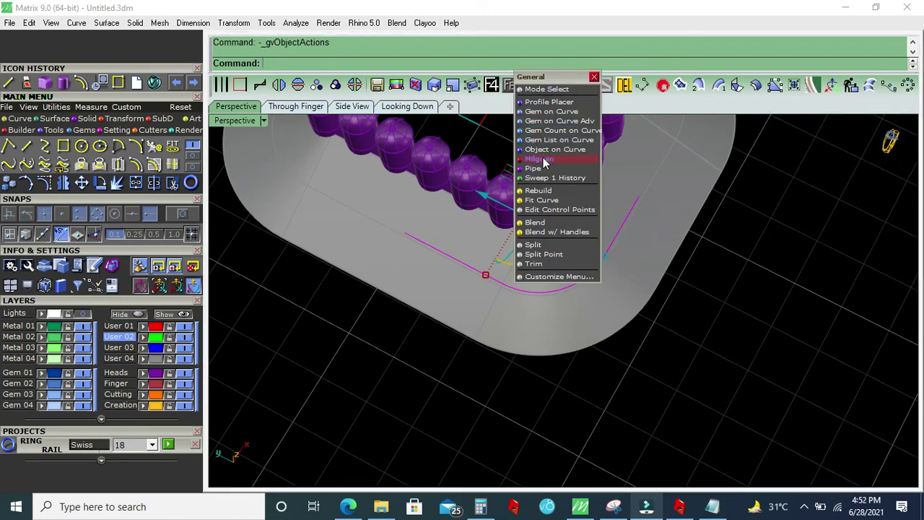
# Place beads on the corner curve, spanning start position 0 to end position 100%
pyautogui.click(540, 158)
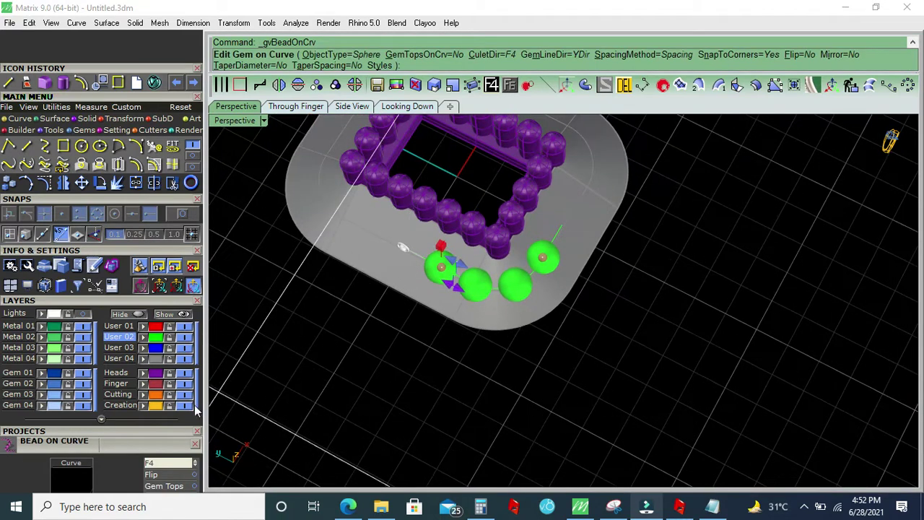
pyautogui.scroll(-5, 169, 437)
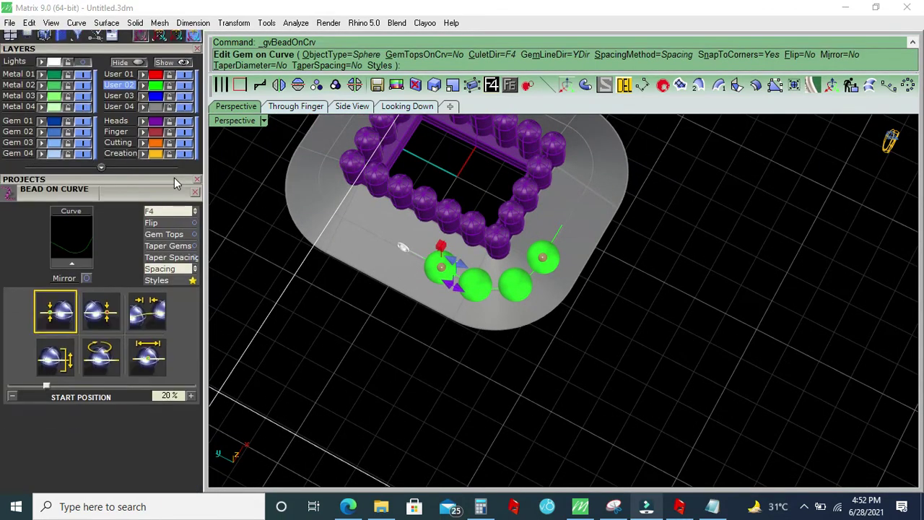
pyautogui.click(144, 364)
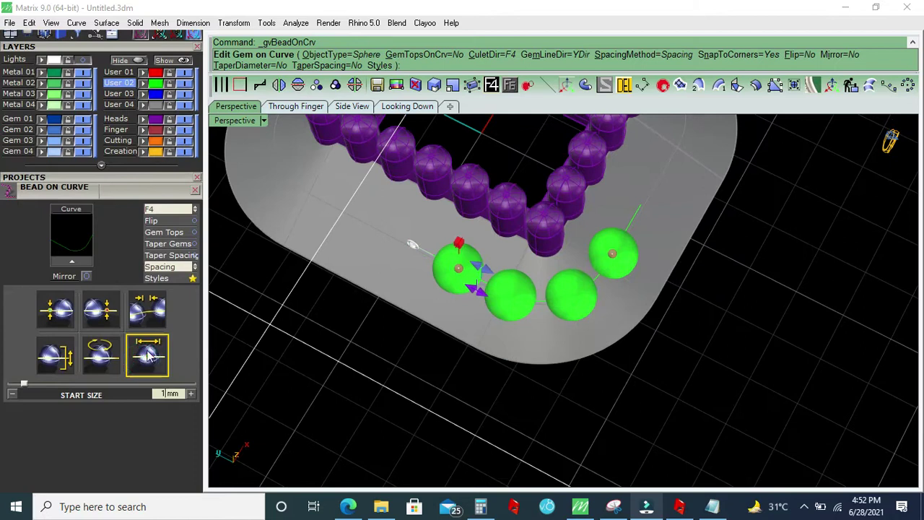
pyautogui.scroll(2, 512, 302)
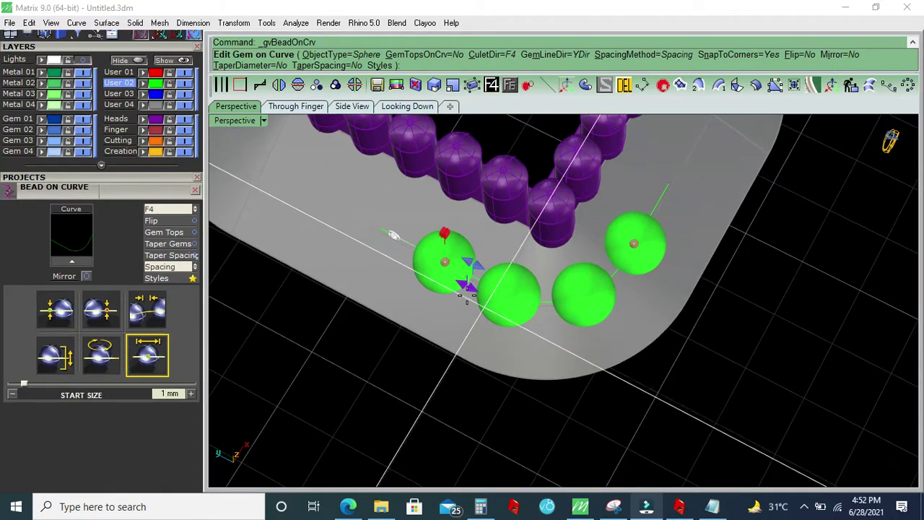
pyautogui.click(153, 362)
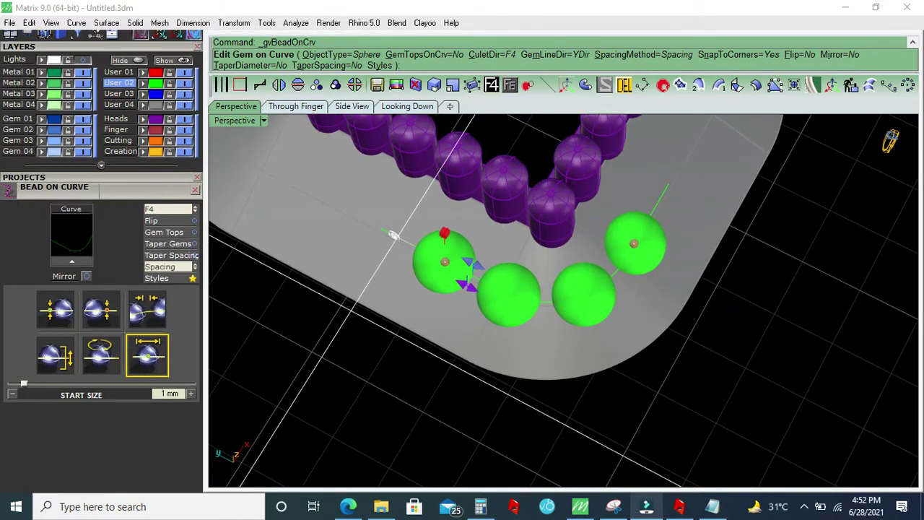
pyautogui.write('1.8')
pyautogui.press('Return')
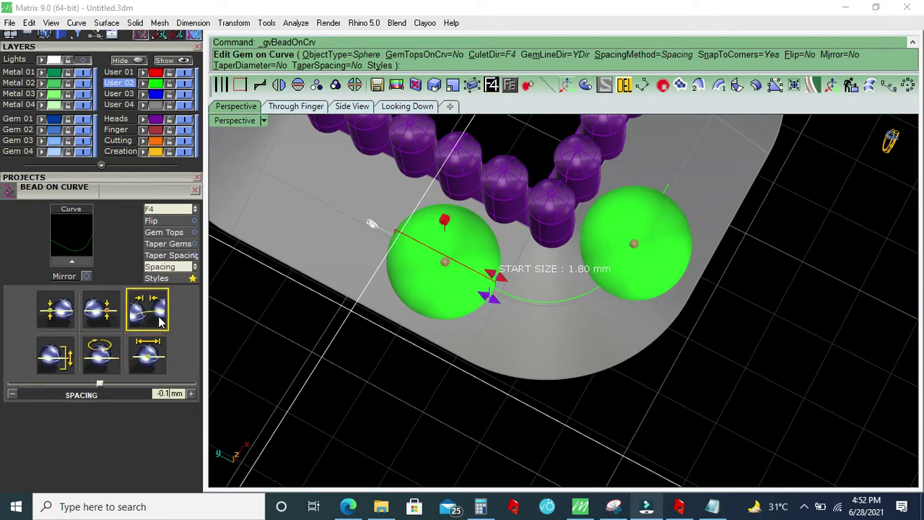
pyautogui.click(55, 310)
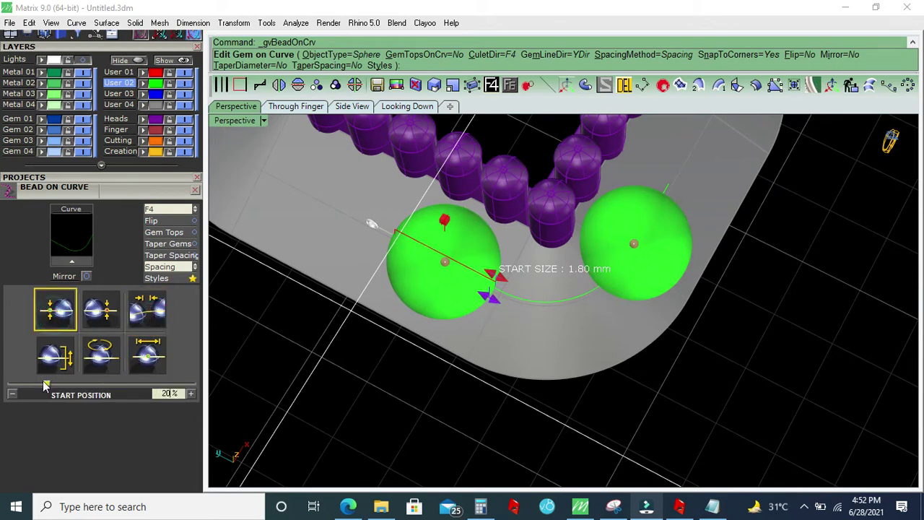
pyautogui.moveTo(48, 384); pyautogui.dragTo(4, 379)
pyautogui.click(105, 325)
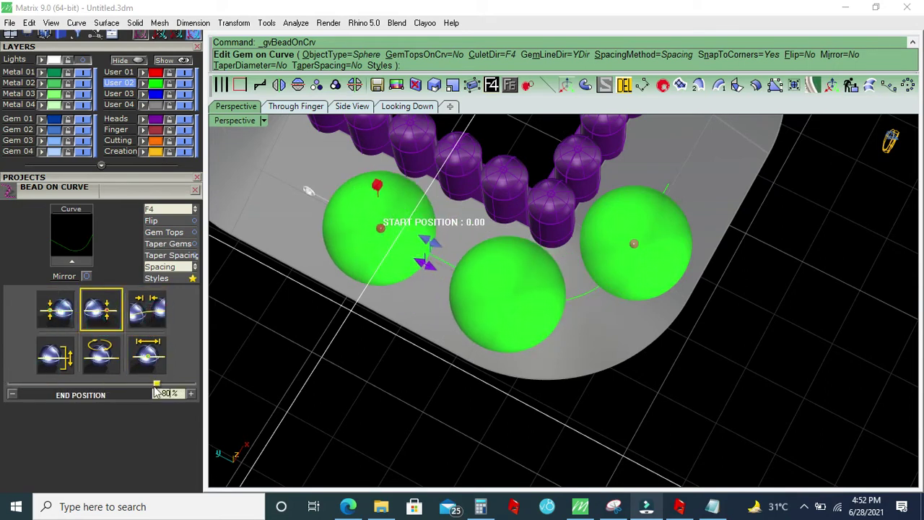
pyautogui.moveTo(157, 383); pyautogui.dragTo(243, 381)
# Reduce the bead start size to 1.5 mm and finish placing the beads
pyautogui.scroll(-3, 388, 339)
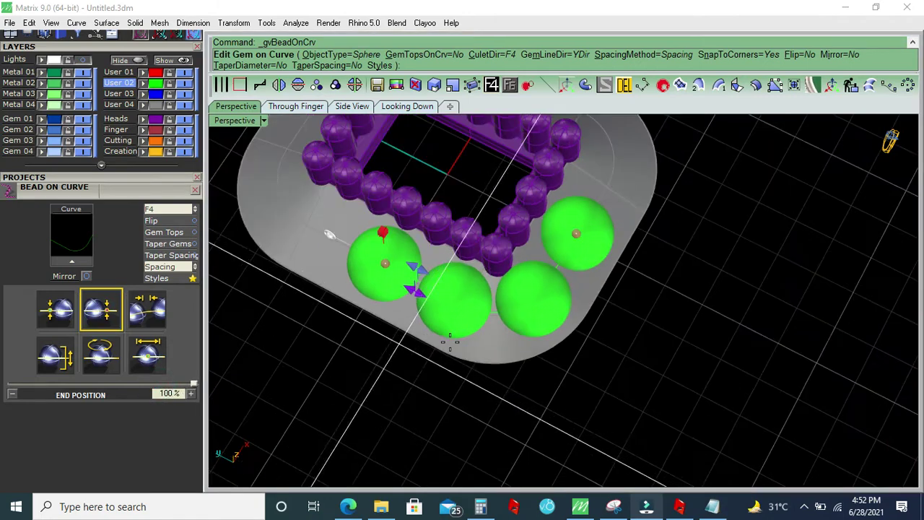
pyautogui.scroll(-3, 389, 339)
pyautogui.scroll(3, 465, 334)
pyautogui.scroll(3, 465, 334)
pyautogui.scroll(-3, 465, 334)
pyautogui.moveTo(465, 334); pyautogui.dragTo(293, 343, button='right')
pyautogui.scroll(3, 293, 342)
pyautogui.click(151, 355)
pyautogui.scroll(-1, 189, 346)
pyautogui.scroll(-1, 189, 346)
pyautogui.scroll(-1, 189, 346)
pyautogui.scroll(-2, 209, 352)
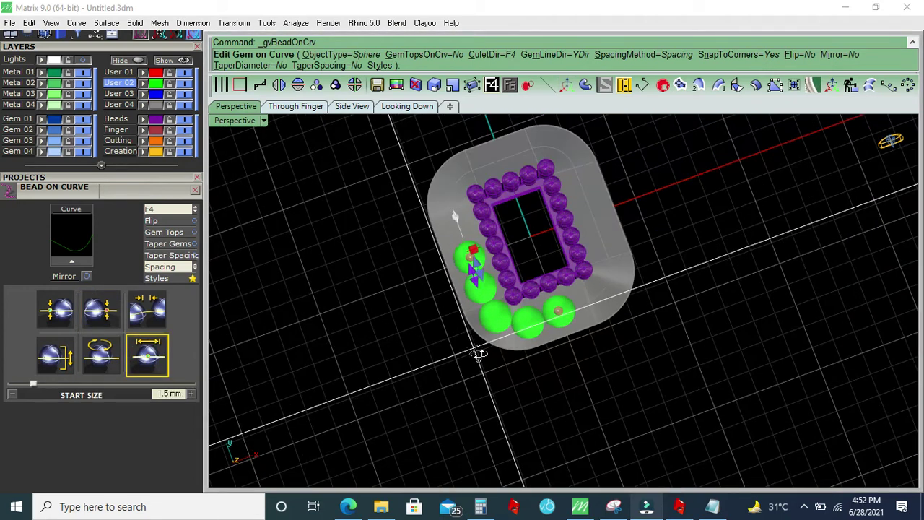
pyautogui.moveTo(450, 206)
pyautogui.mouseDown(button='right')
pyautogui.moveTo(519, 342)
pyautogui.moveTo(504, 246)
pyautogui.moveTo(514, 199)
pyautogui.mouseUp(button='right')
pyautogui.scroll(1, 512, 342)
pyautogui.click(506, 342)
pyautogui.scroll(1, 216, 179)
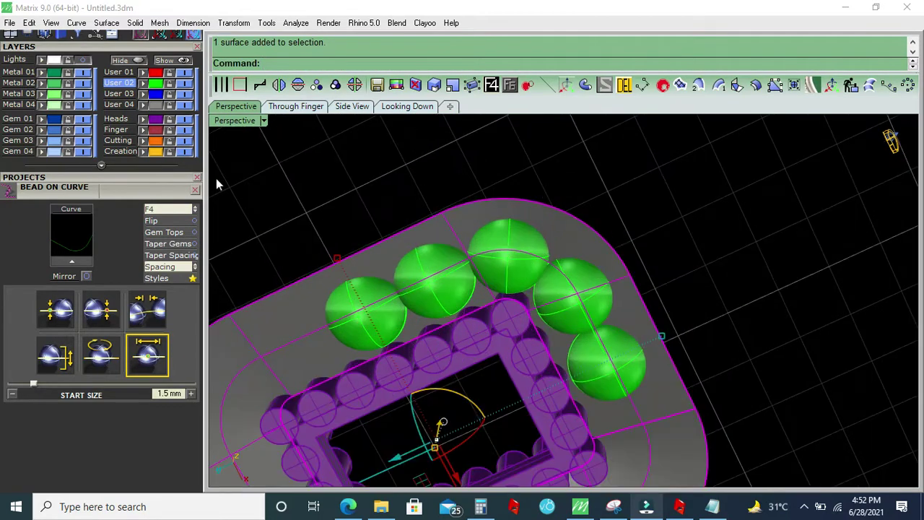
# Trim all five green spheres off where they meet the band surface
pyautogui.scroll(3, 168, 282)
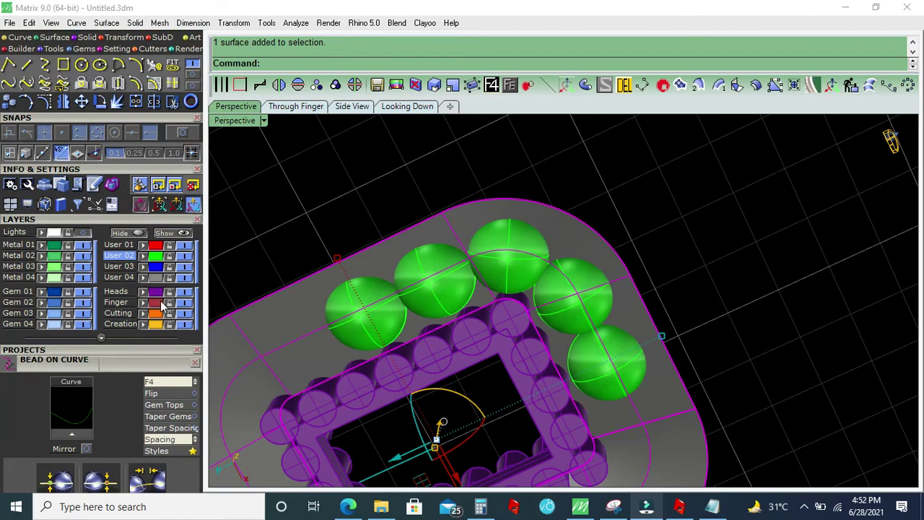
pyautogui.click(172, 101)
pyautogui.scroll(2, 361, 314)
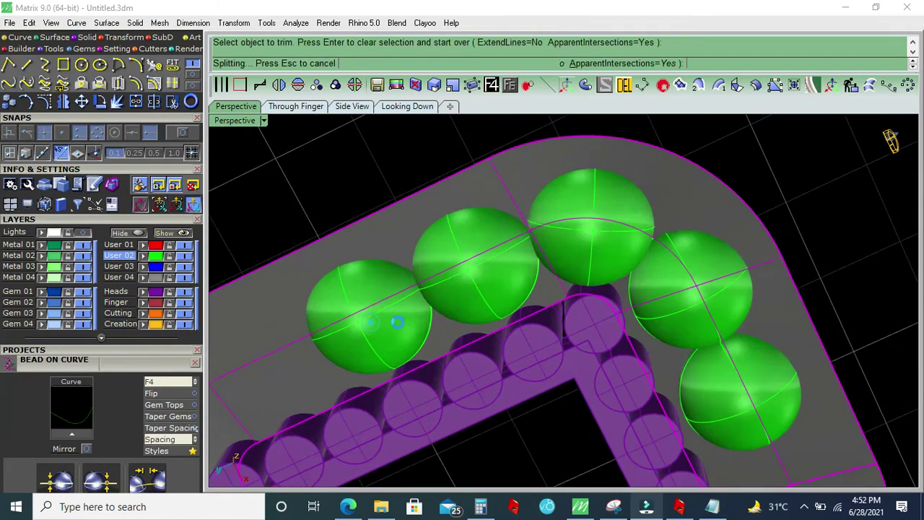
pyautogui.click(368, 318)
pyautogui.click(475, 300)
pyautogui.click(585, 256)
pyautogui.click(672, 299)
pyautogui.click(726, 395)
pyautogui.press('Return')
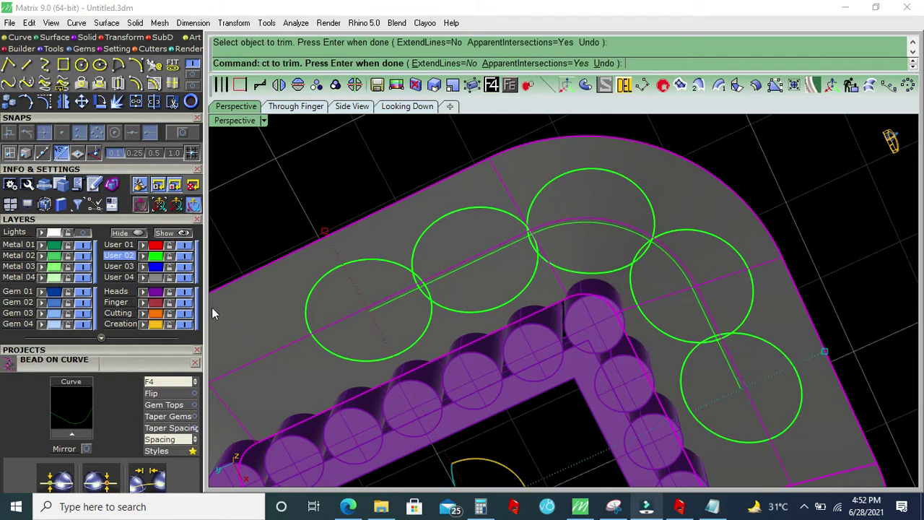
# Delete the curve the beads were placed along
pyautogui.scroll(-2, 409, 212)
pyautogui.scroll(-3, 419, 209)
pyautogui.press('Return')
pyautogui.scroll(3, 424, 209)
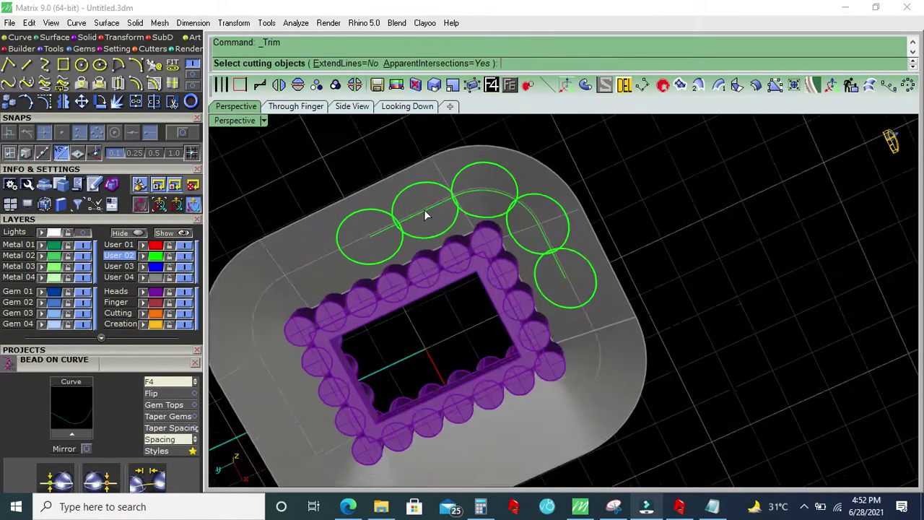
pyautogui.scroll(2, 425, 210)
pyautogui.click(425, 212)
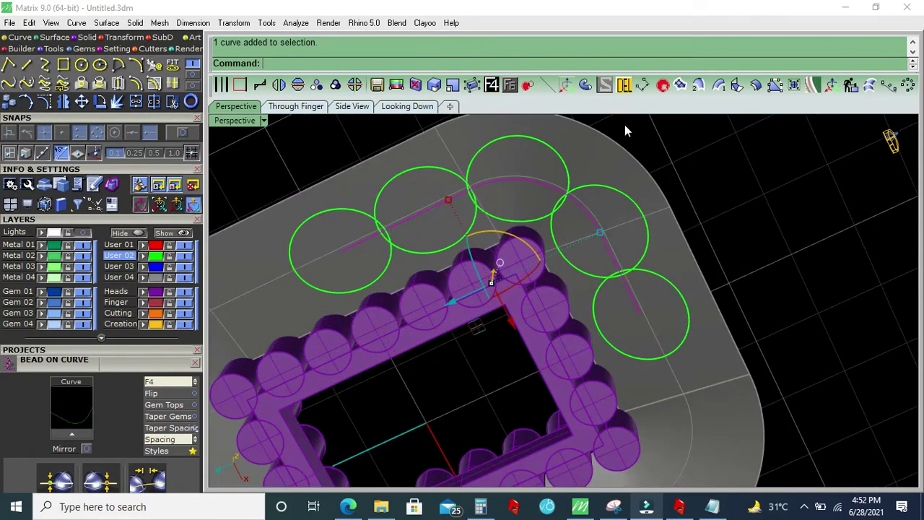
pyautogui.click(624, 88)
# Make User 03 the current layer
pyautogui.scroll(-3, 460, 182)
pyautogui.moveTo(460, 182); pyautogui.dragTo(408, 360, button='right')
pyautogui.scroll(3, 408, 360)
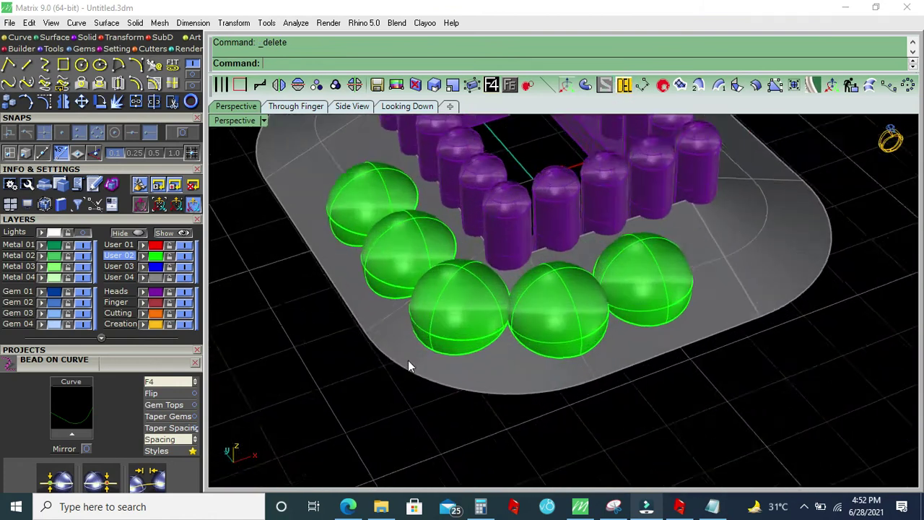
pyautogui.scroll(2, 408, 360)
pyautogui.click(120, 266)
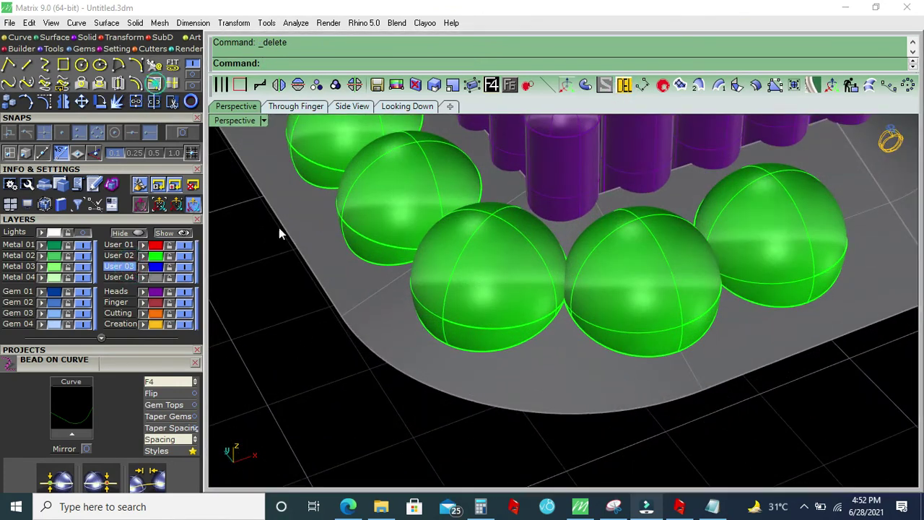
# Offset the band's outer edge along its surface by 0.5 and by 0.25
pyautogui.click(323, 288)
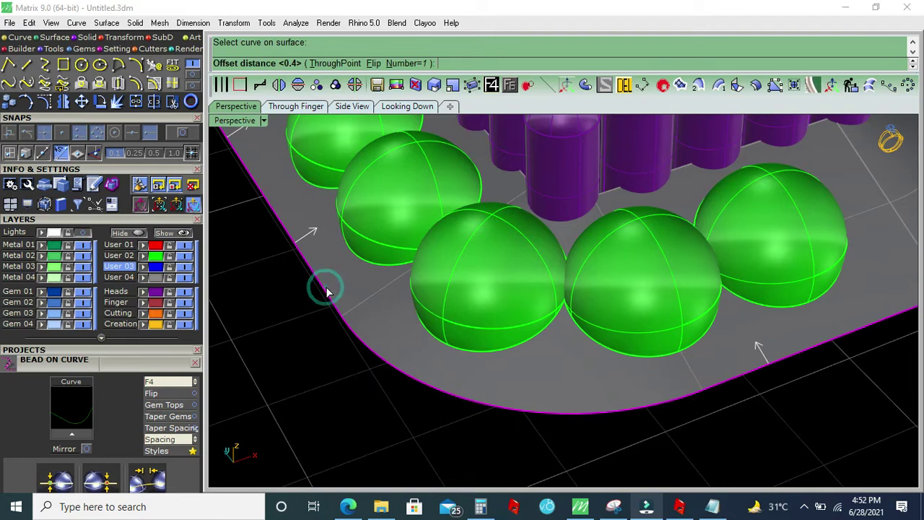
pyautogui.write('.5')
pyautogui.press('Return')
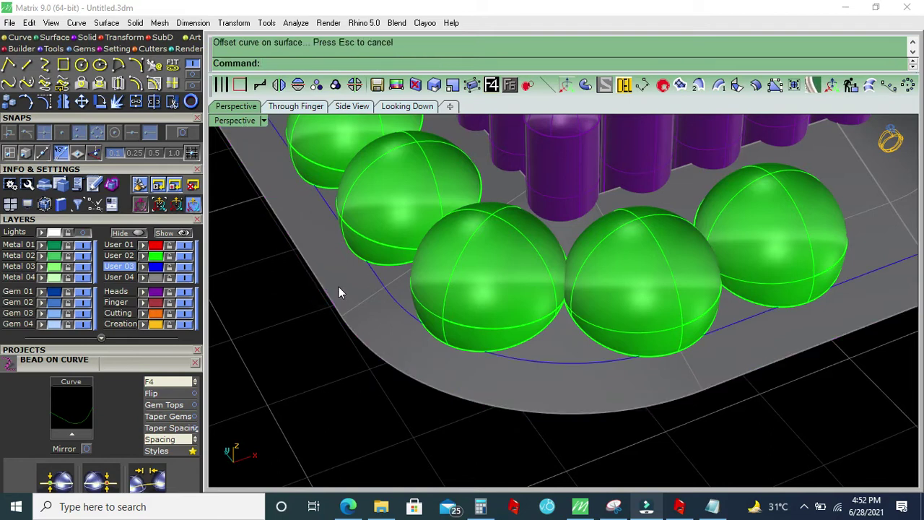
pyautogui.press('Return')
pyautogui.click(339, 309)
pyautogui.write('.25')
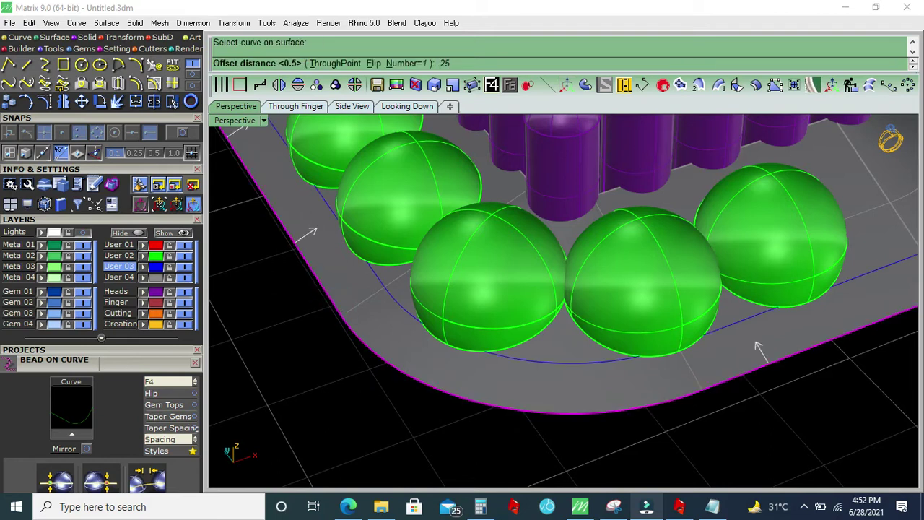
pyautogui.press('Return')
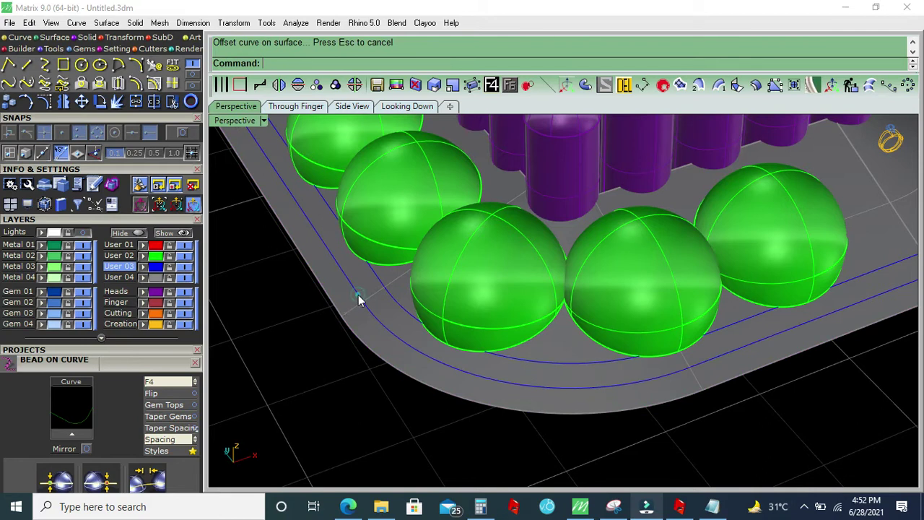
pyautogui.click(379, 318)
pyautogui.click(397, 329)
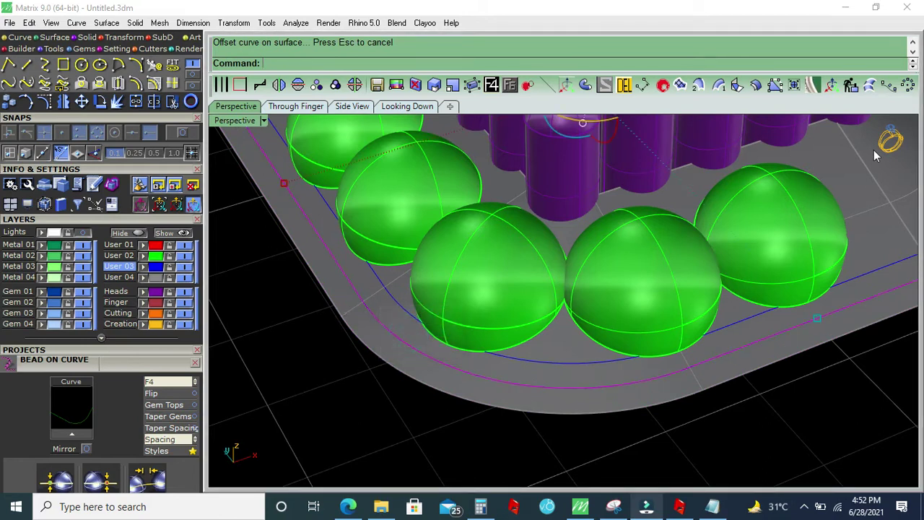
# Rebuild the new offset curve with the default settings
pyautogui.click(850, 85)
pyautogui.click(800, 233)
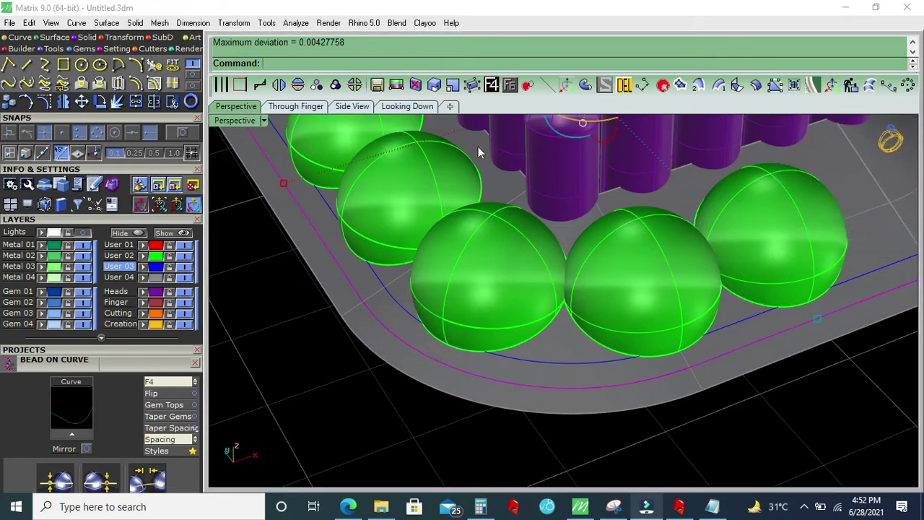
pyautogui.click(510, 86)
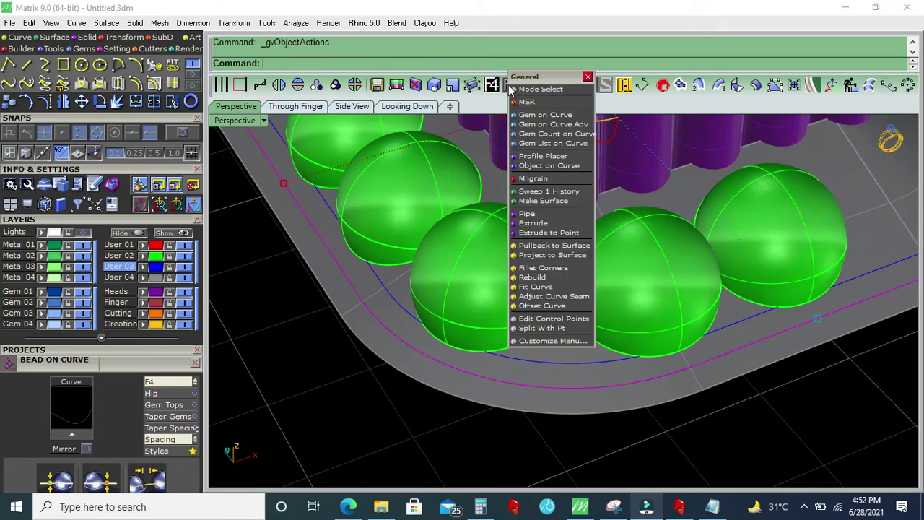
# Start Milgrain beads on the offset curve with a bead spacing of -0.1
pyautogui.click(533, 179)
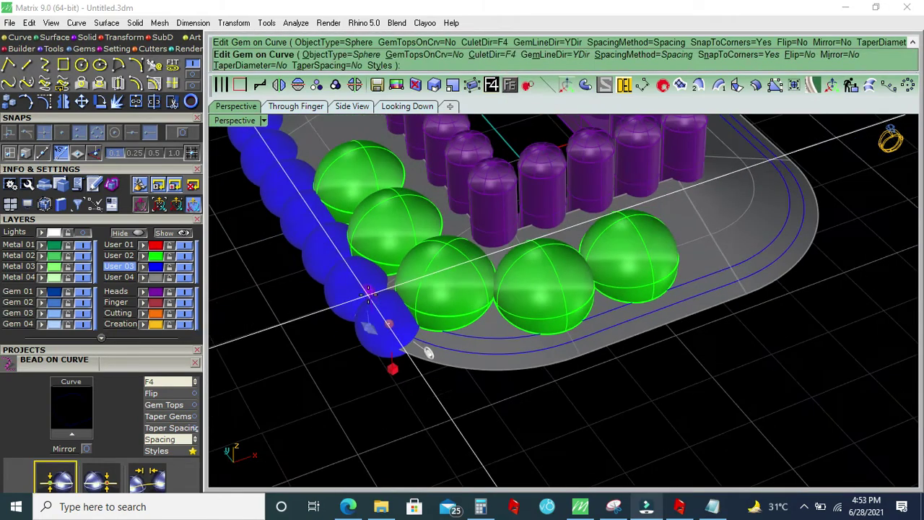
pyautogui.moveTo(133, 364); pyautogui.dragTo(134, 208)
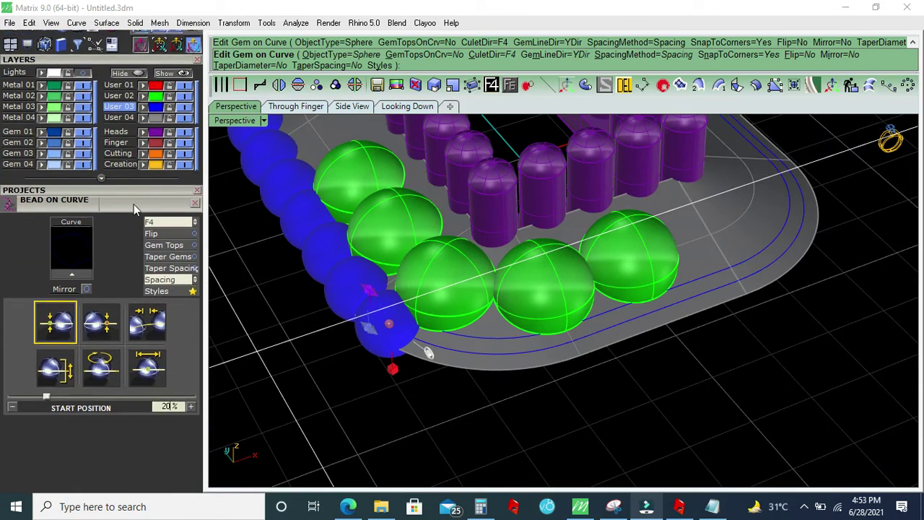
pyautogui.click(152, 383)
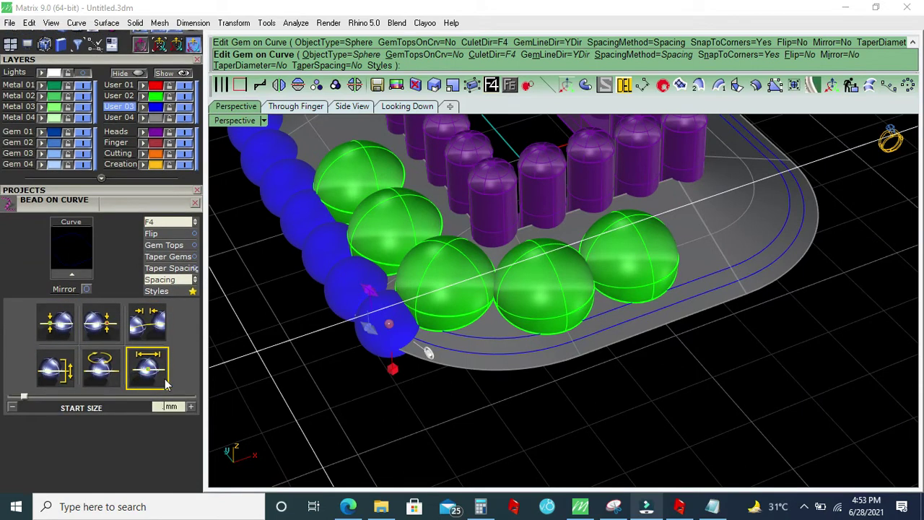
pyautogui.click(154, 334)
pyautogui.write('-0.1')
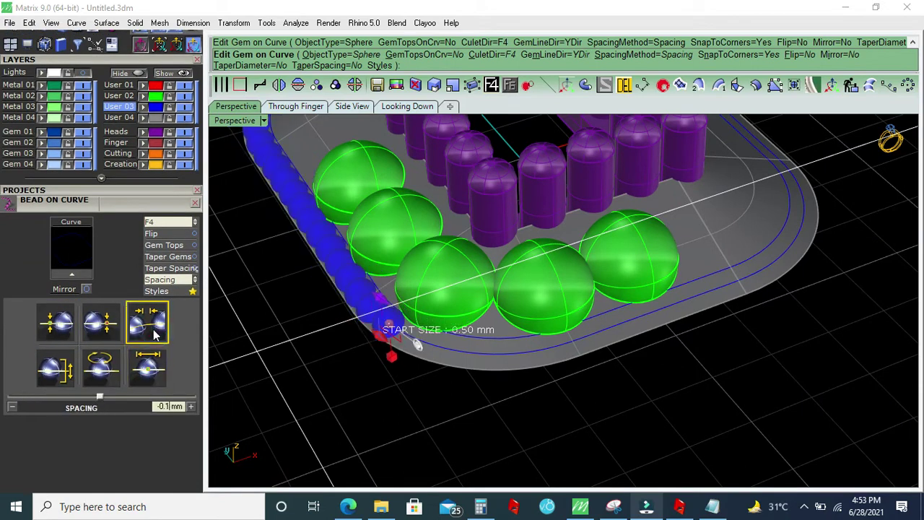
pyautogui.press('Return')
# Run the beads from 0% to 100% of the curve, oriented by the band surface
pyautogui.click(66, 329)
pyautogui.moveTo(46, 397); pyautogui.dragTo(8, 397)
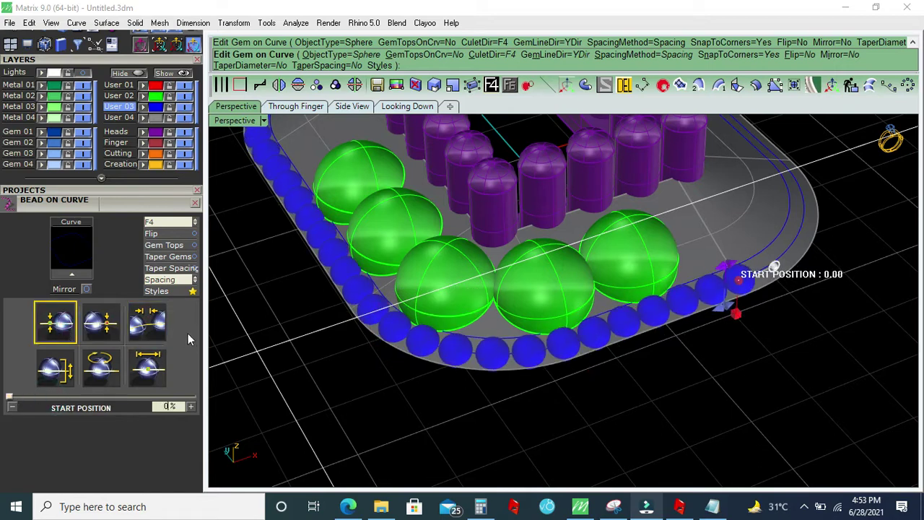
pyautogui.click(103, 325)
pyautogui.moveTo(150, 396); pyautogui.dragTo(251, 402)
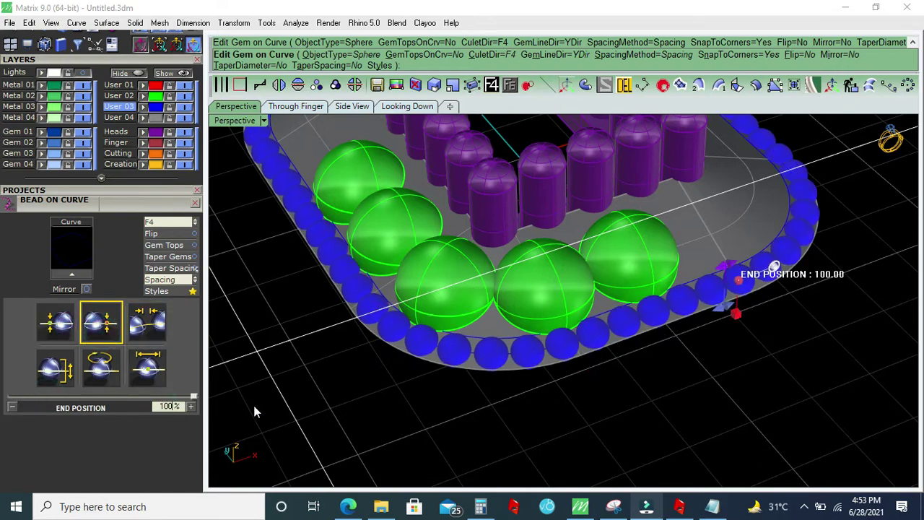
pyautogui.moveTo(498, 328); pyautogui.dragTo(462, 390, button='right')
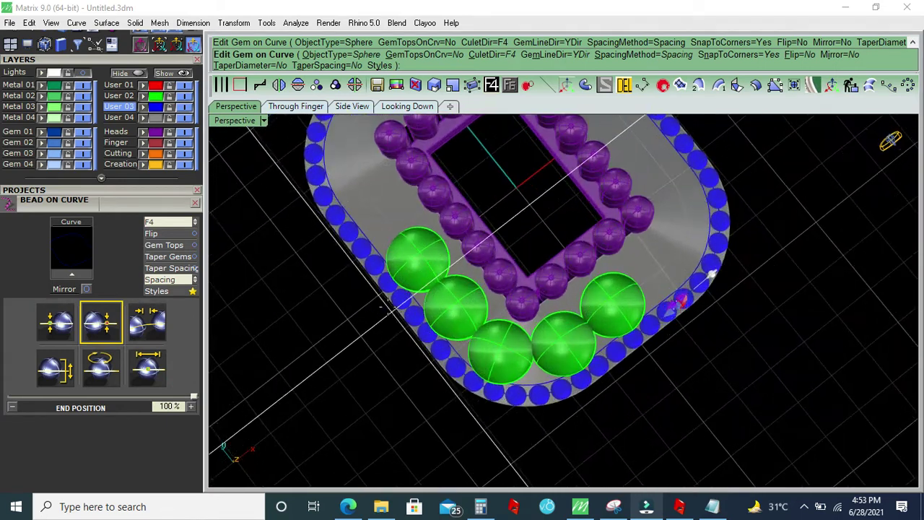
pyautogui.click(169, 222)
pyautogui.click(155, 223)
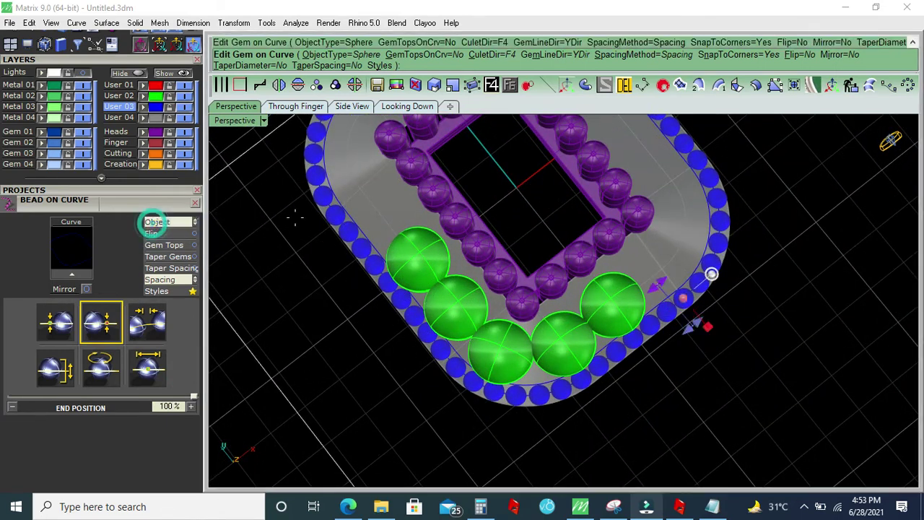
pyautogui.click(366, 200)
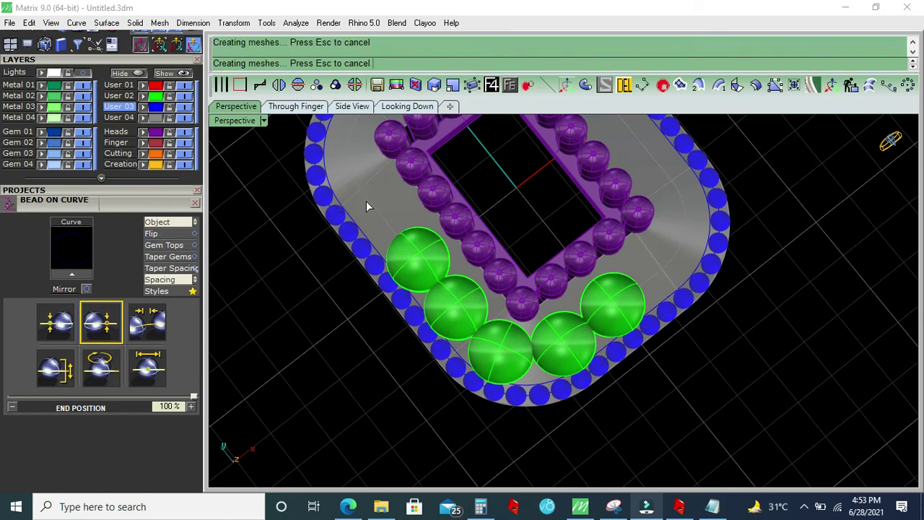
# Offset the five green gems' surfaces by 0.5 with all directions flipped inward
pyautogui.moveTo(508, 251)
pyautogui.mouseDown(button='right')
pyautogui.moveTo(592, 334)
pyautogui.moveTo(544, 279)
pyautogui.mouseUp(button='right')
pyautogui.scroll(3, 543, 279)
pyautogui.scroll(2, 515, 266)
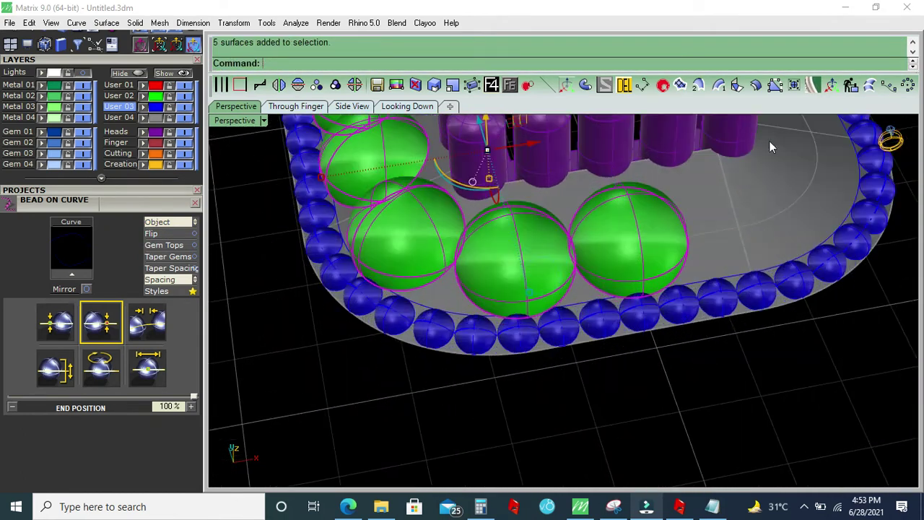
pyautogui.click(758, 88)
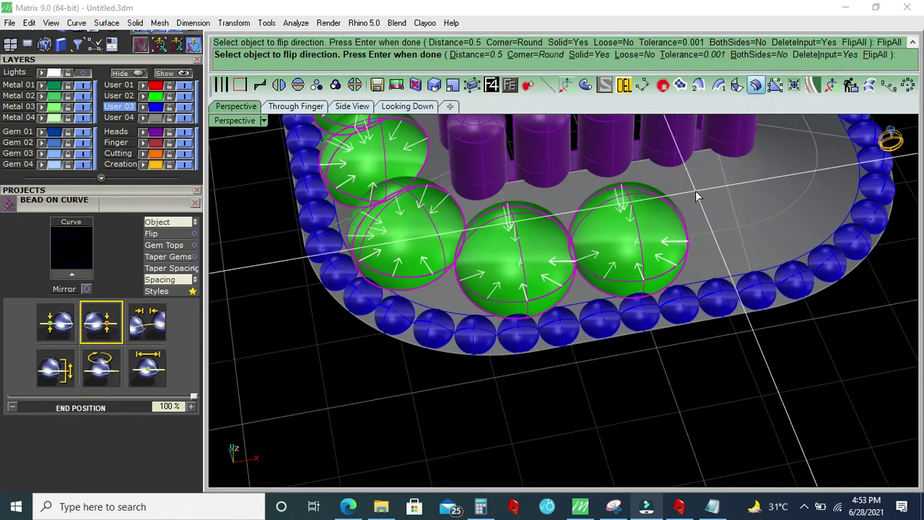
pyautogui.press('Return')
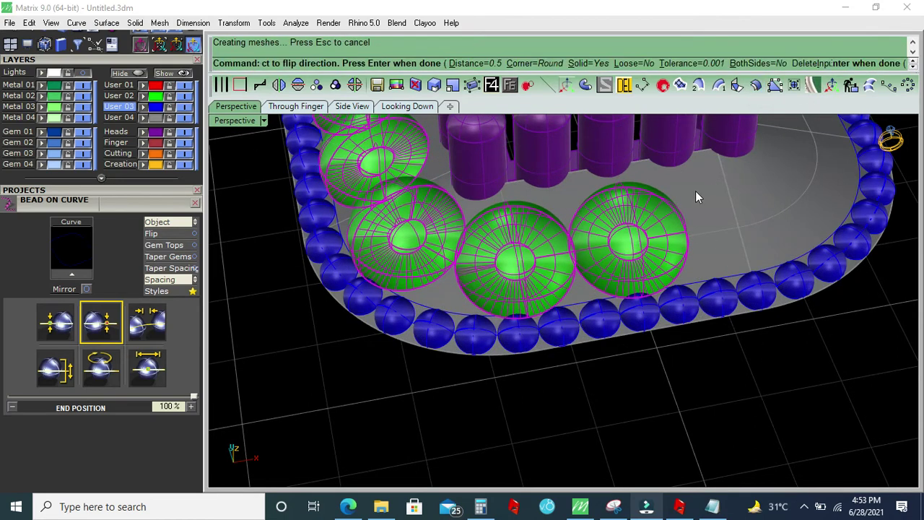
pyautogui.rightClick(657, 261)
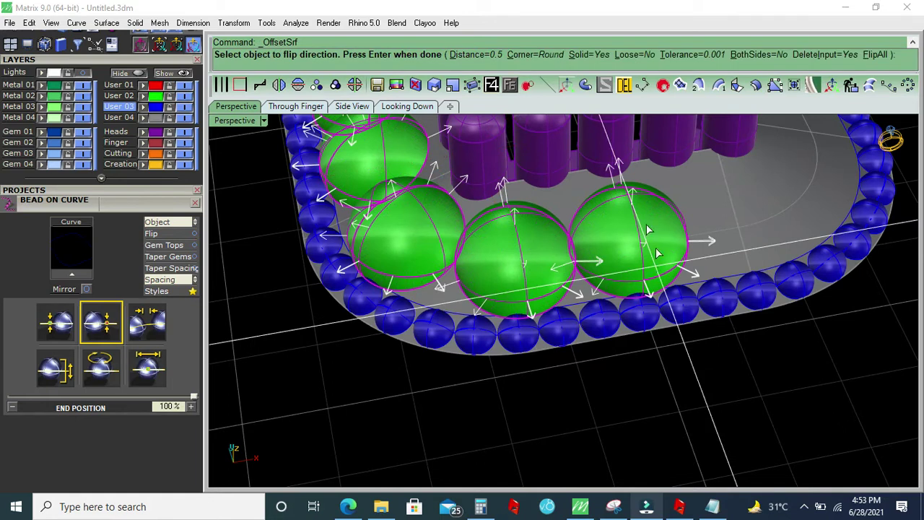
pyautogui.click(871, 57)
pyautogui.write('.25')
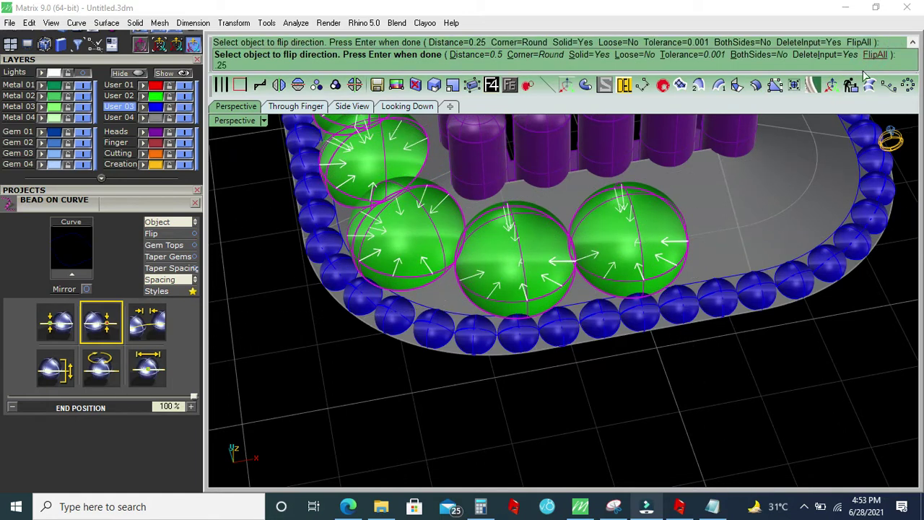
pyautogui.press('Return')
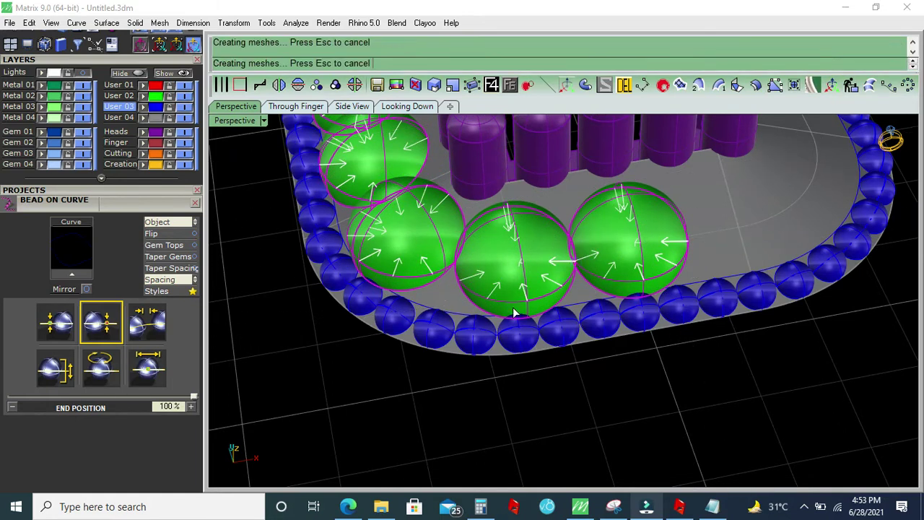
# Ungroup the gem shells, deselect two, and group the remaining three
pyautogui.scroll(-2, 514, 313)
pyautogui.scroll(2, 510, 303)
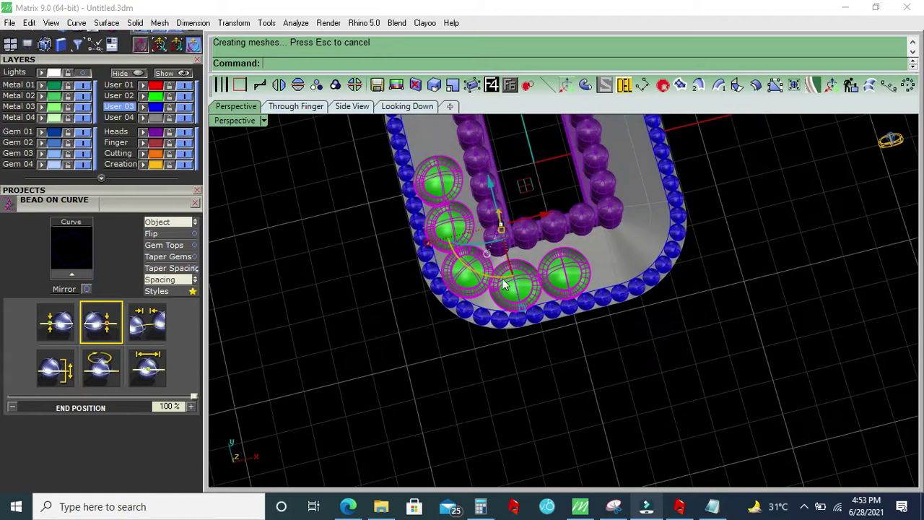
pyautogui.scroll(2, 546, 329)
pyautogui.hotkey('ctrl', 'shift', 'g')
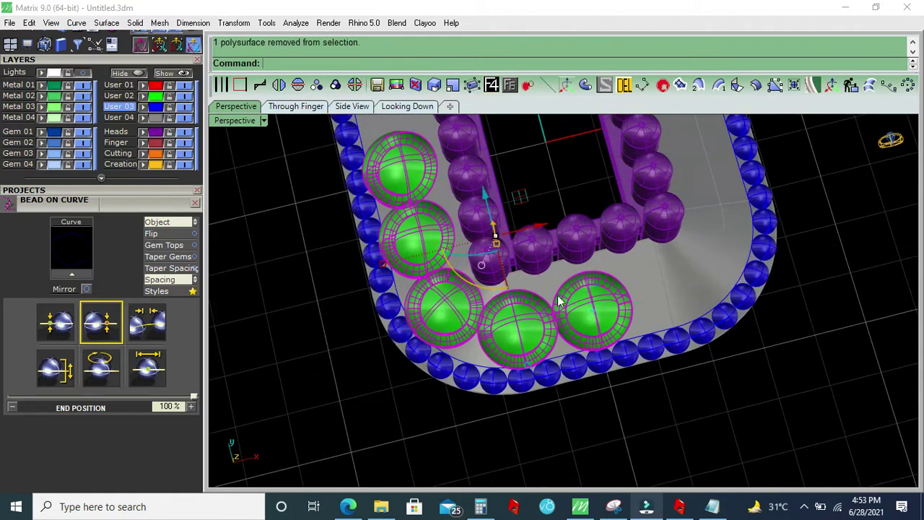
pyautogui.keyDown('ctrl'); pyautogui.click(592, 315); pyautogui.keyUp('ctrl')
pyautogui.keyDown('ctrl'); pyautogui.click(431, 170); pyautogui.keyUp('ctrl')
pyautogui.hotkey('ctrl', 'g')
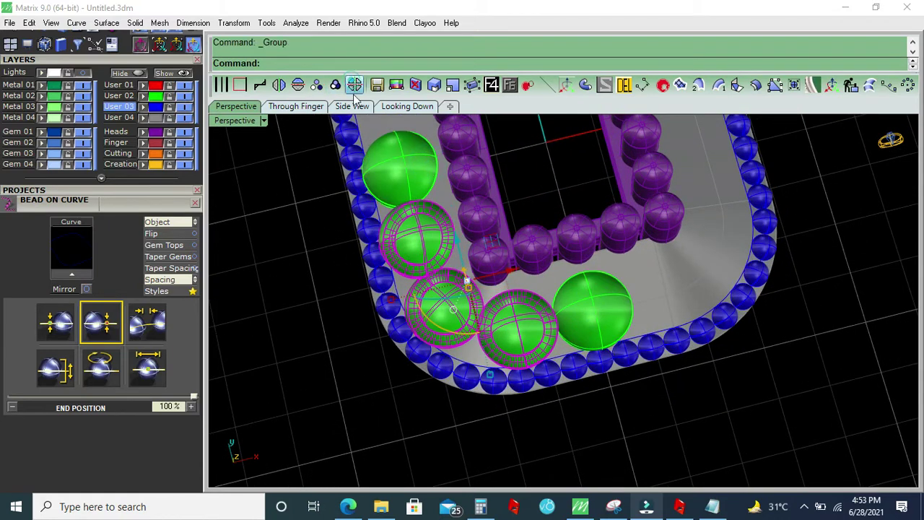
# Mirror the gems to the opposite side of the bezel
pyautogui.click(354, 86)
pyautogui.click(359, 170)
pyautogui.click(279, 85)
pyautogui.click(335, 86)
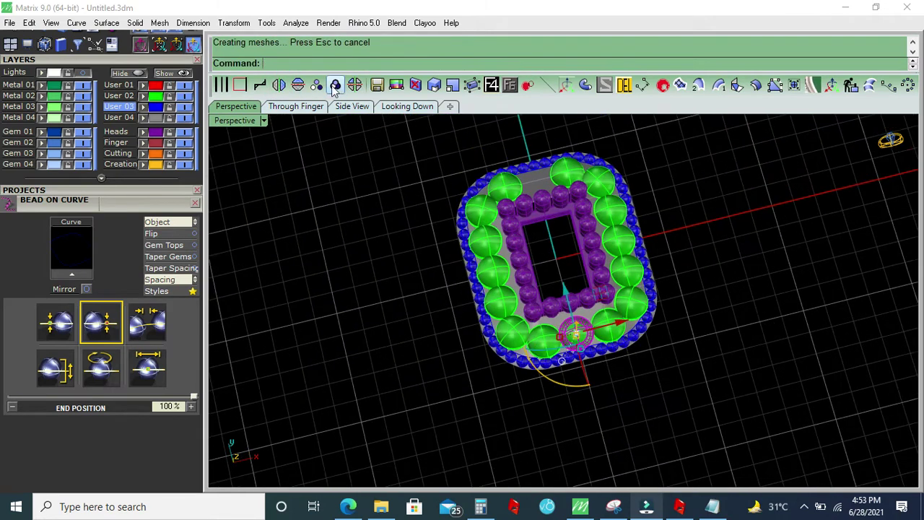
pyautogui.click(298, 85)
# Hide the User 04 shank layer to inspect the gem settings
pyautogui.scroll(2, 502, 269)
pyautogui.click(185, 118)
pyautogui.scroll(3, 472, 317)
pyautogui.scroll(2, 567, 301)
pyautogui.scroll(1, 575, 393)
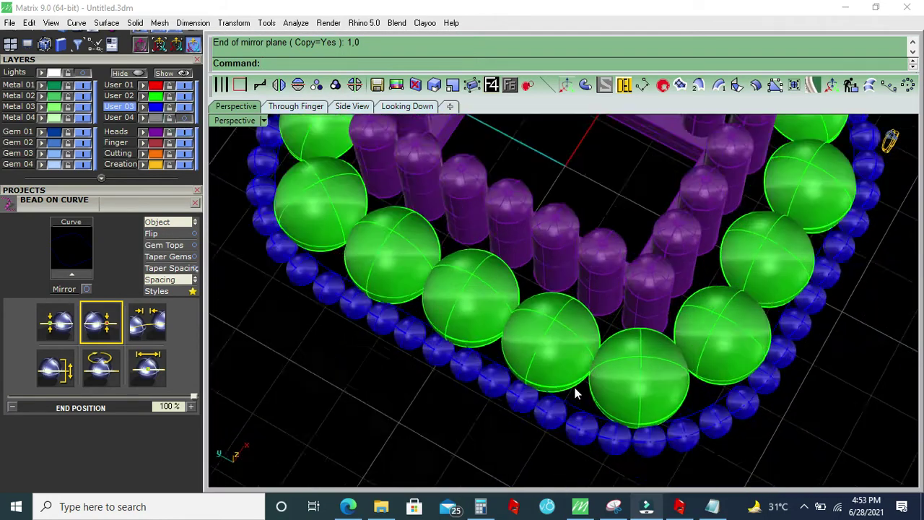
pyautogui.scroll(1, 576, 393)
pyautogui.moveTo(616, 431); pyautogui.dragTo(566, 243, button='right')
pyautogui.scroll(2, 522, 303)
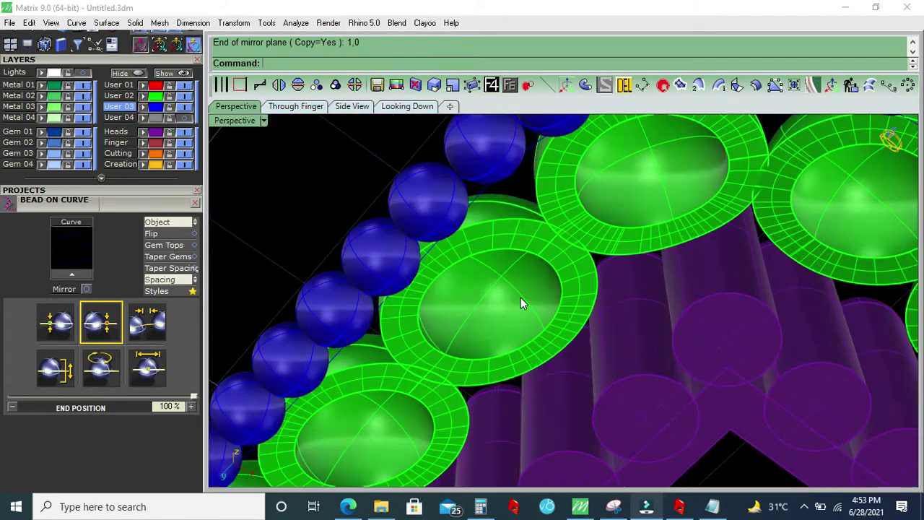
pyautogui.scroll(-3, 521, 303)
pyautogui.moveTo(521, 303); pyautogui.dragTo(525, 391, button='right')
pyautogui.scroll(2, 525, 391)
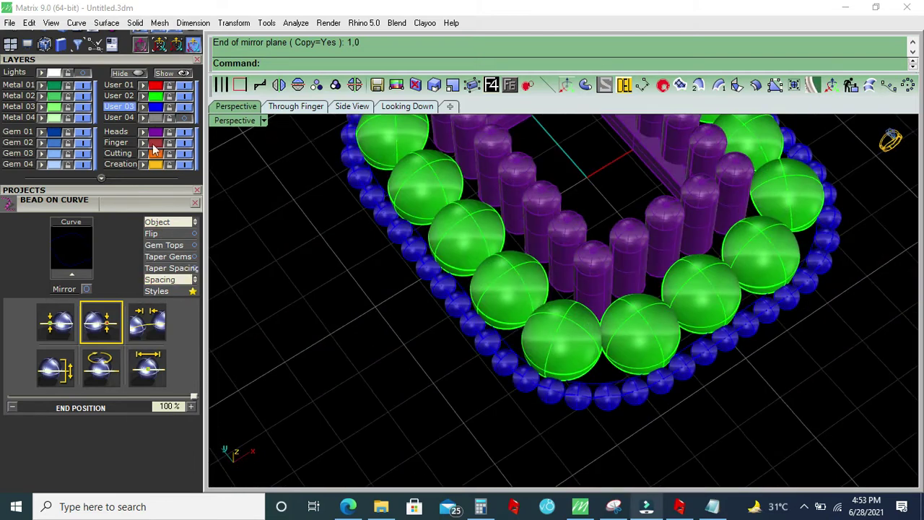
# Group the gems, prongs and beads together into one frame
pyautogui.click(156, 106)
pyautogui.click(156, 116)
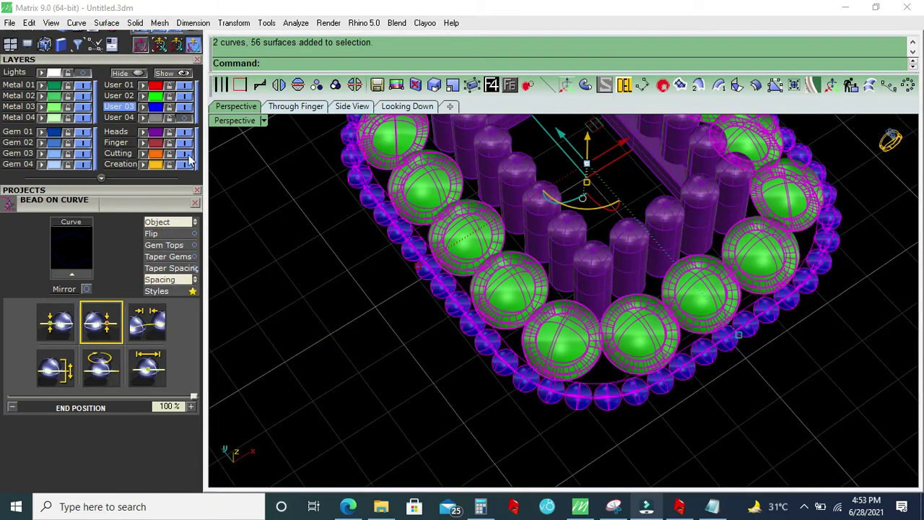
pyautogui.click(159, 131)
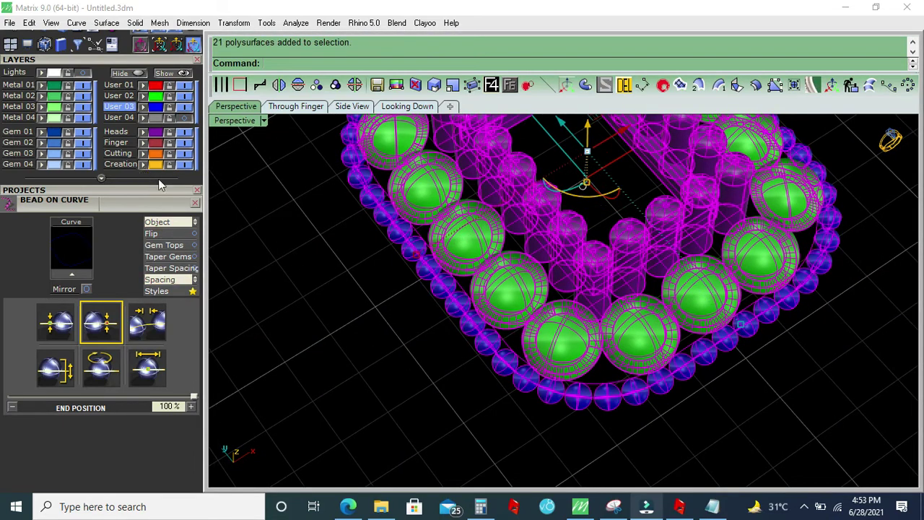
pyautogui.hotkey('ctrl', 'g')
pyautogui.click(355, 298)
# Switch to the Looking Down view of the ring
pyautogui.scroll(-3, 481, 351)
pyautogui.moveTo(481, 351); pyautogui.dragTo(482, 306, button='right')
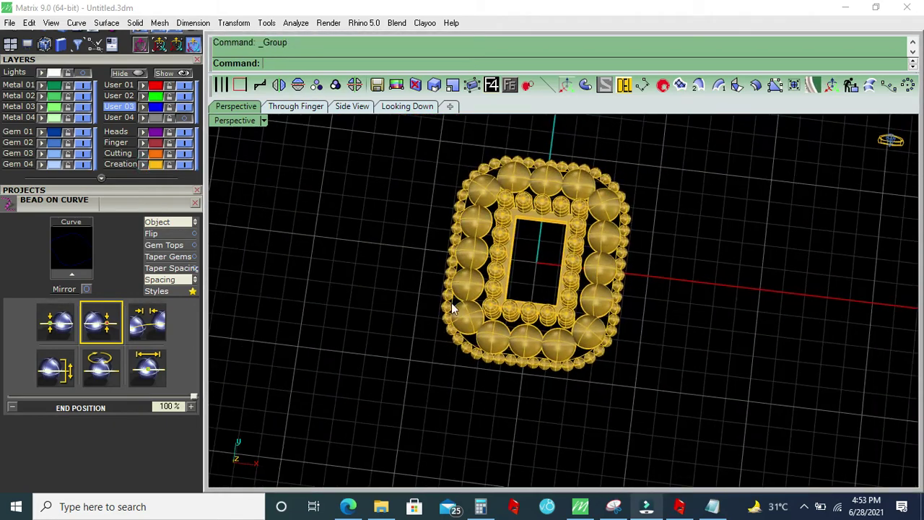
pyautogui.click(407, 106)
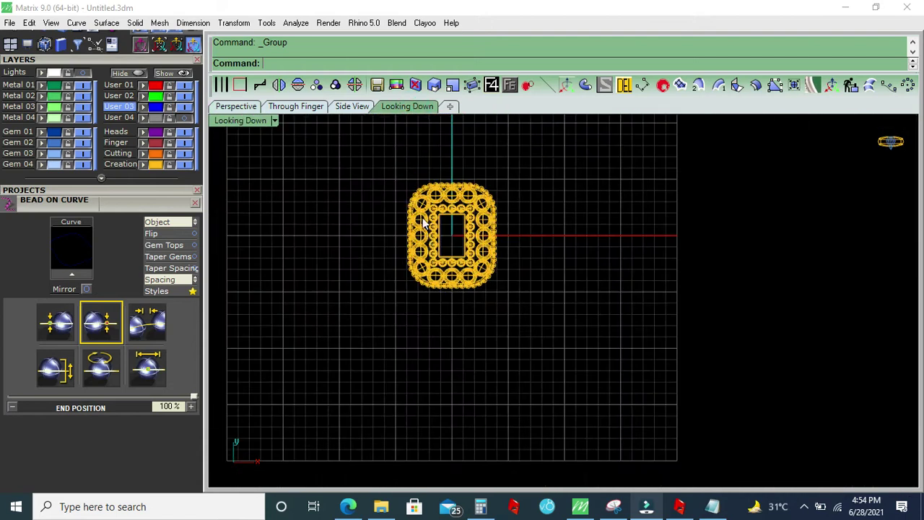
# Show the ring reference photo behind the view and zoom in on the leaf
pyautogui.click(85, 73)
pyautogui.scroll(3, 398, 218)
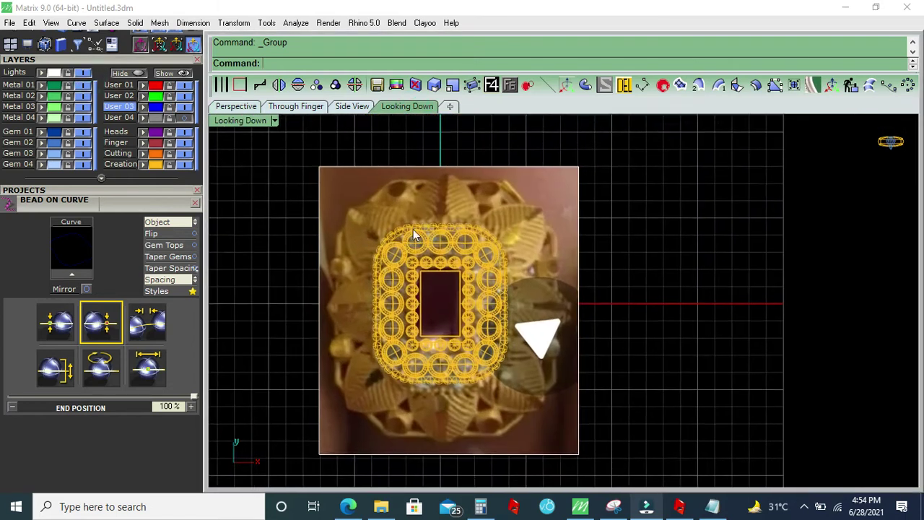
pyautogui.scroll(1, 445, 233)
pyautogui.scroll(1, 456, 240)
pyautogui.scroll(2, 530, 231)
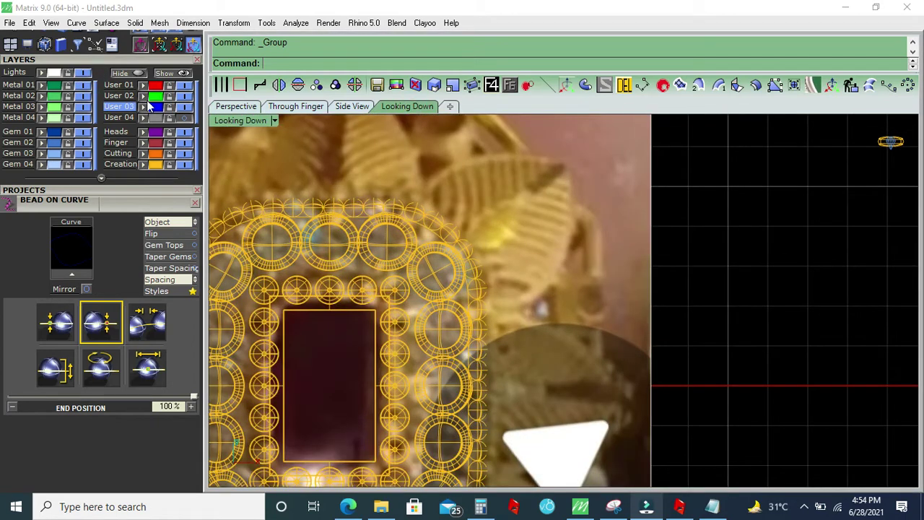
pyautogui.scroll(2, 101, 108)
pyautogui.scroll(2, 87, 137)
pyautogui.scroll(2, 75, 163)
pyautogui.scroll(-3, 46, 90)
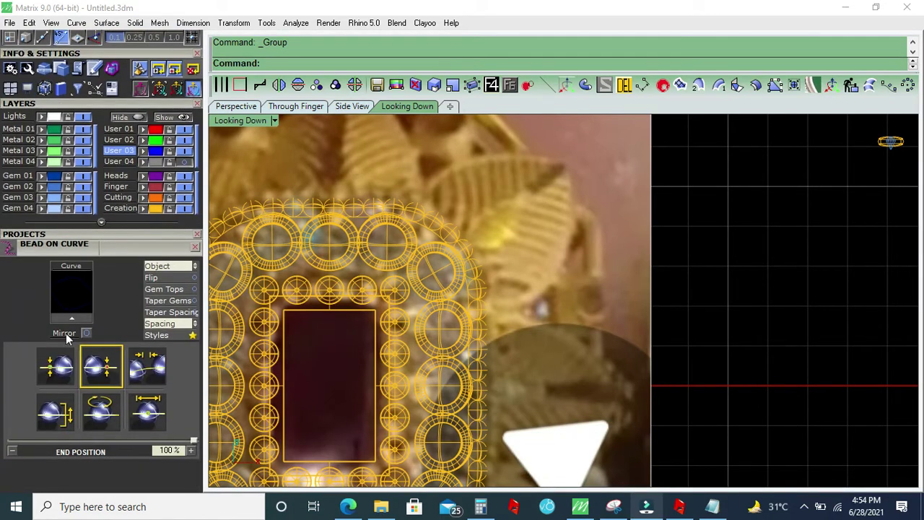
pyautogui.scroll(3, 65, 325)
pyautogui.scroll(2, 66, 343)
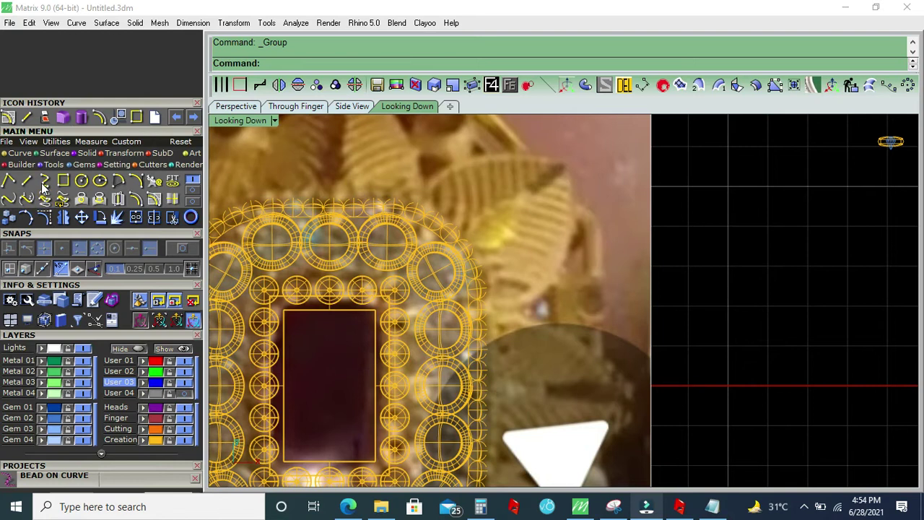
# Trace one leaf edge as an interpolated curve from its tip to the bezel
pyautogui.click(26, 199)
pyautogui.scroll(1, 527, 223)
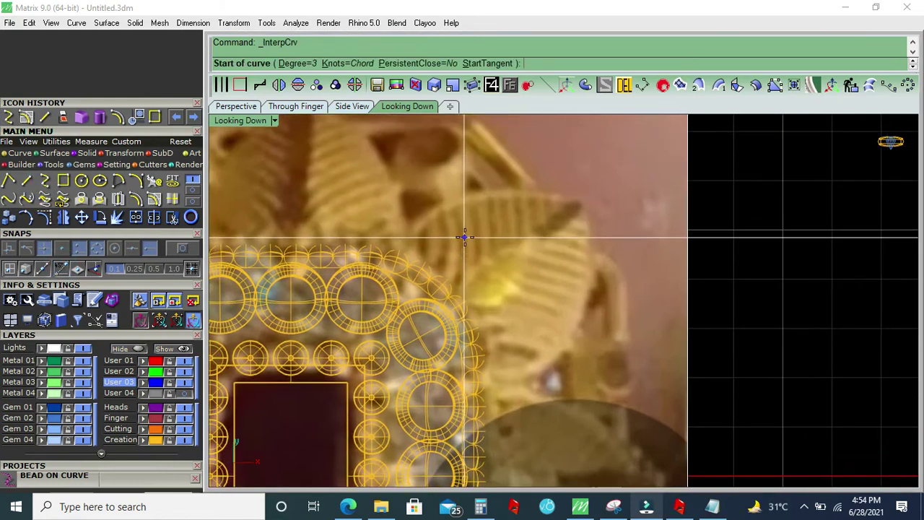
pyautogui.click(586, 201)
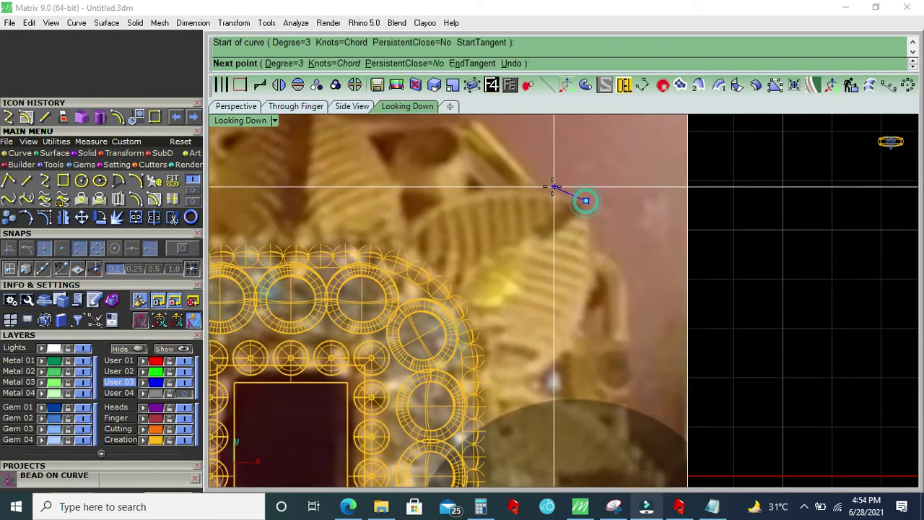
pyautogui.click(544, 188)
pyautogui.click(459, 195)
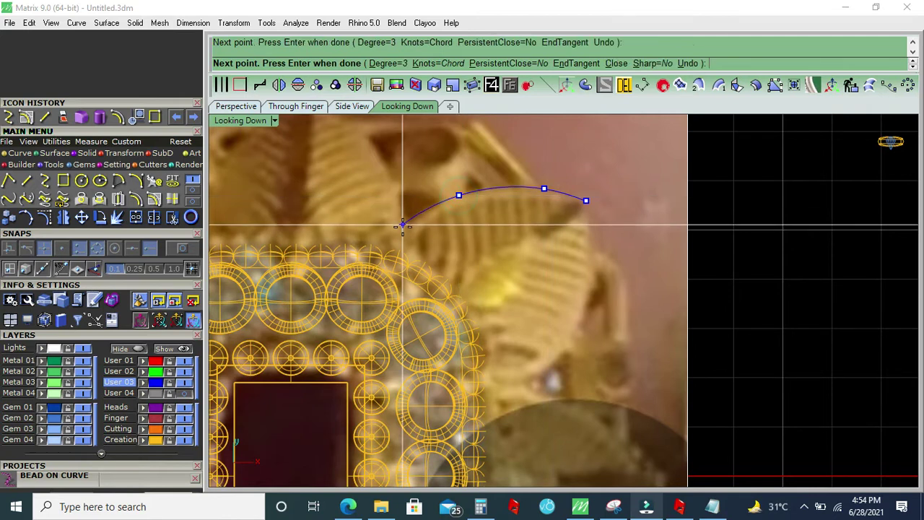
pyautogui.click(402, 231)
pyautogui.press('Return')
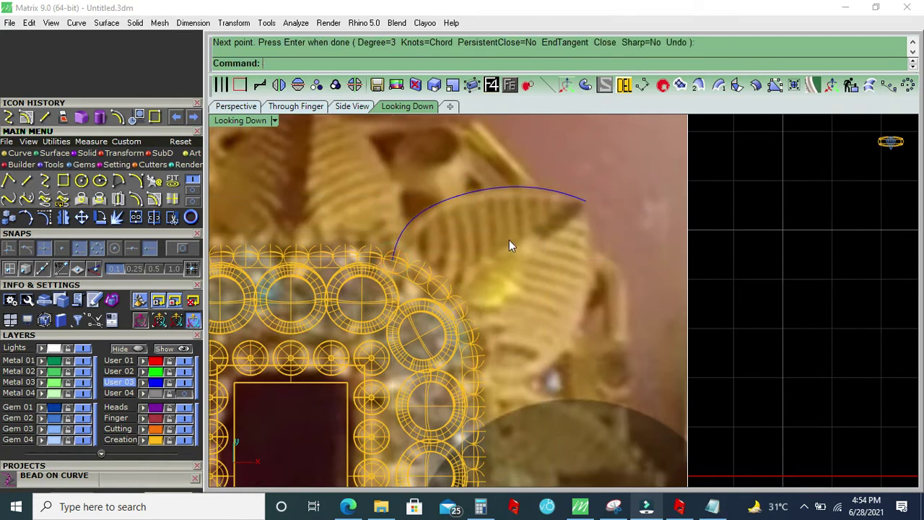
# Mirror a copy of the leaf curve and move it onto the leaf's other edge
pyautogui.click(572, 210)
pyautogui.scroll(3, 572, 210)
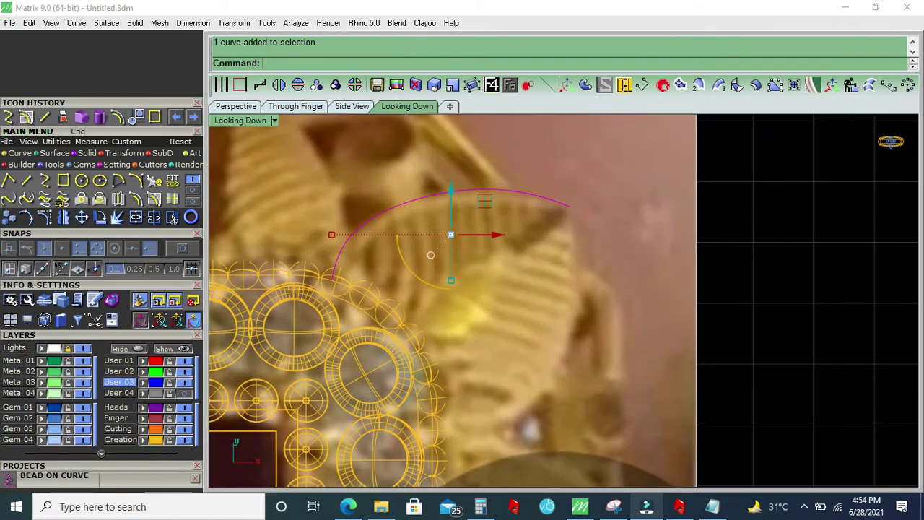
pyautogui.click(66, 217)
pyautogui.scroll(3, 520, 246)
pyautogui.click(530, 216)
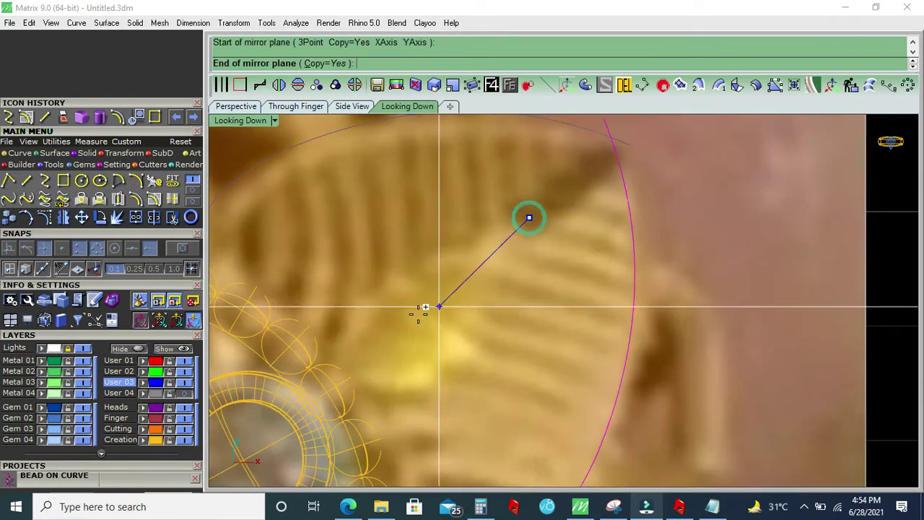
pyautogui.scroll(-2, 403, 320)
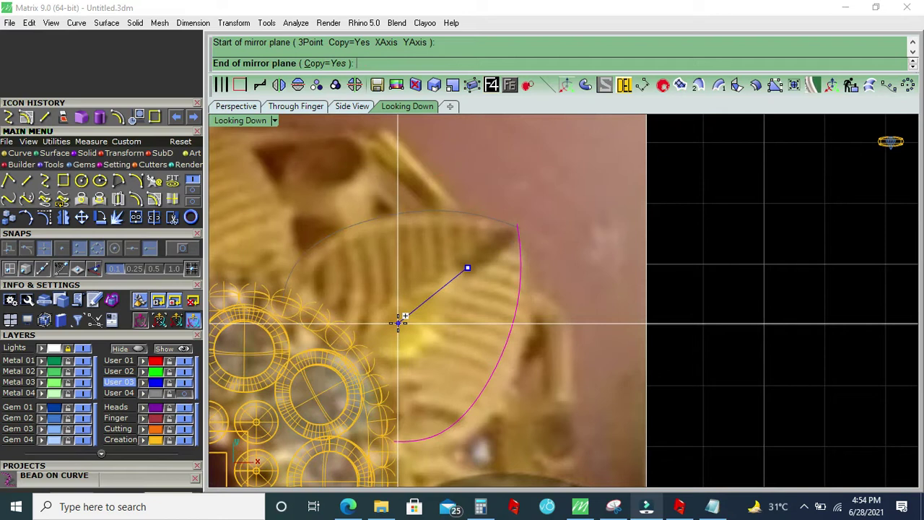
pyautogui.click(402, 322)
pyautogui.moveTo(474, 262)
pyautogui.mouseDown()
pyautogui.moveTo(483, 286)
pyautogui.moveTo(480, 279)
pyautogui.mouseUp()
pyautogui.click(520, 257)
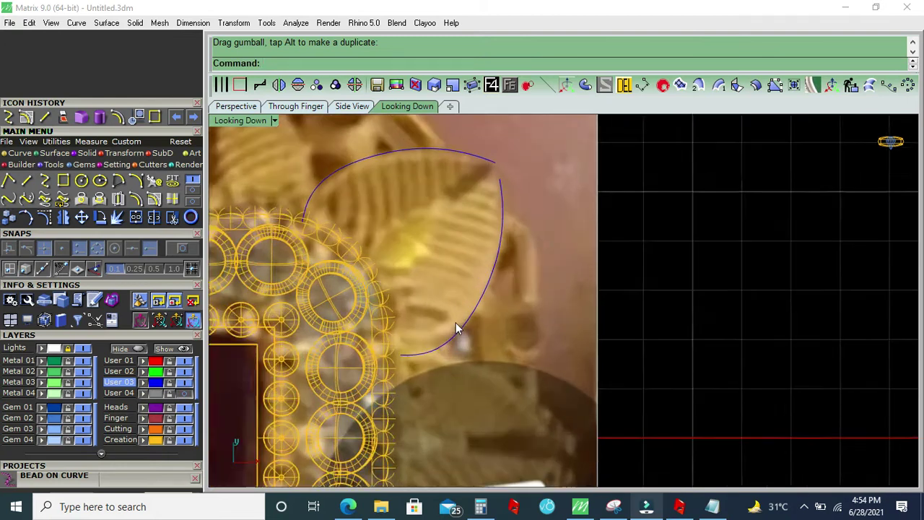
# Frame the leaf and hide the reference photo layer
pyautogui.scroll(1, 456, 328)
pyautogui.moveTo(491, 239); pyautogui.dragTo(483, 263, button='right')
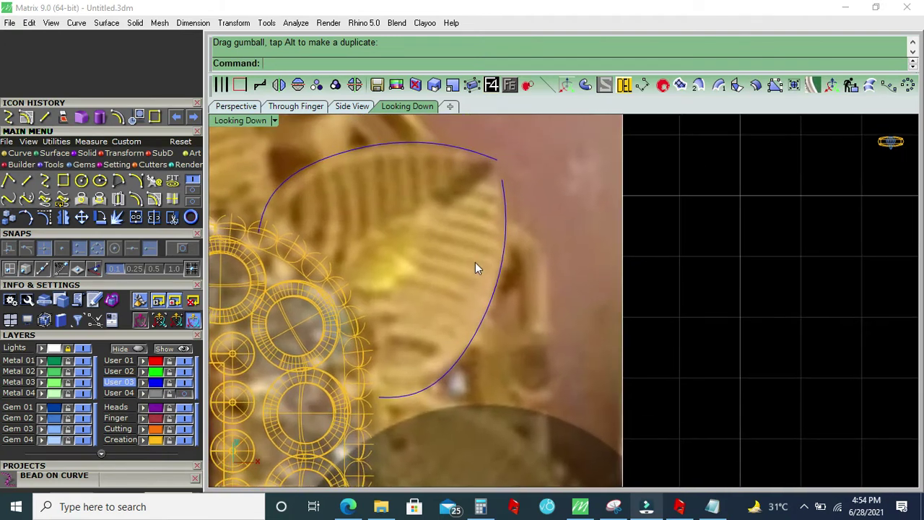
pyautogui.click(88, 342)
pyautogui.click(88, 350)
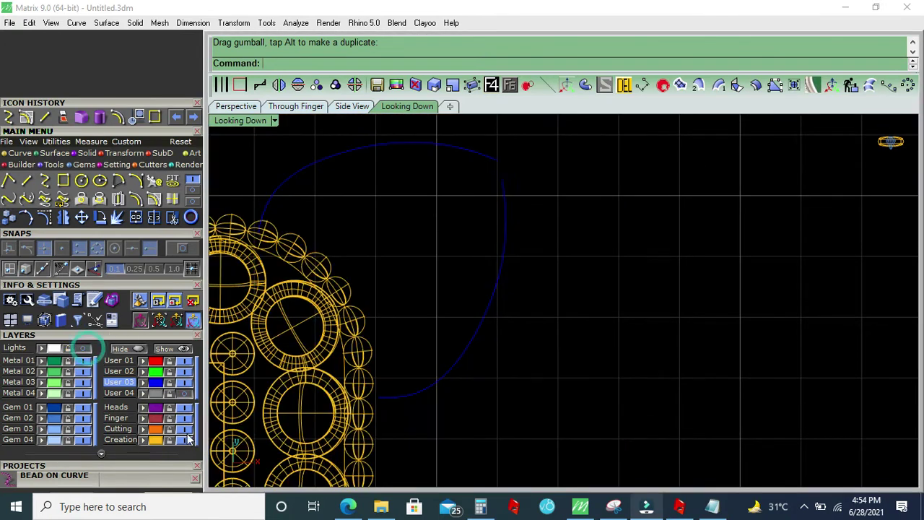
# Rotate both leaf curves 180° to point upward and centre them on the origin
pyautogui.scroll(-2, 324, 390)
pyautogui.moveTo(443, 396); pyautogui.dragTo(355, 295)
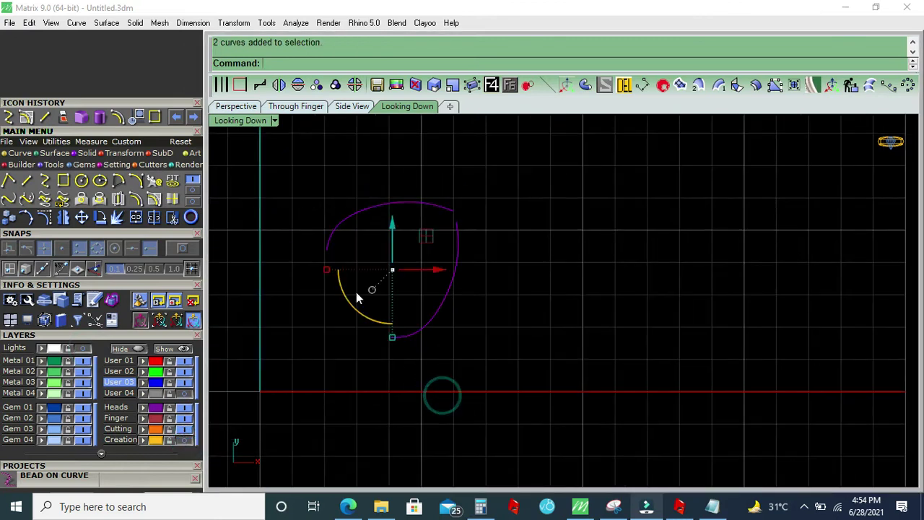
pyautogui.scroll(1, 354, 295)
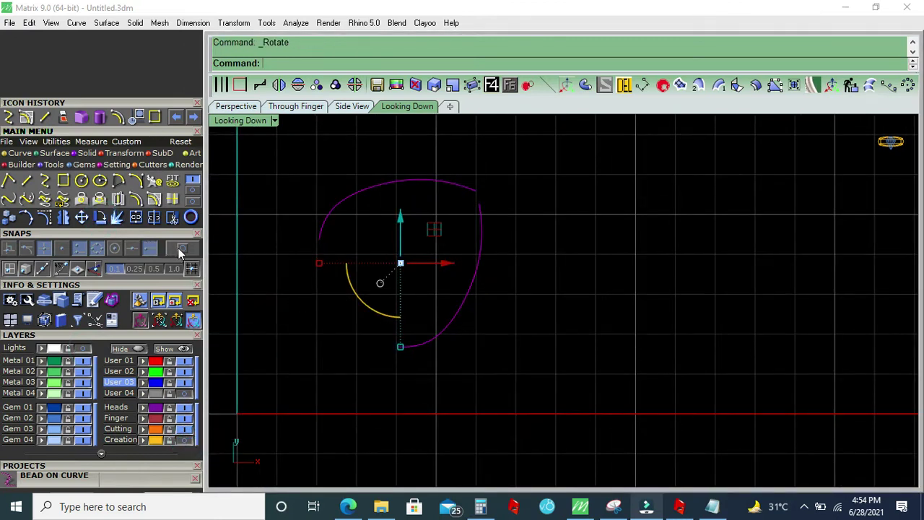
pyautogui.click(318, 238)
pyautogui.click(396, 347)
pyautogui.click(601, 337)
pyautogui.scroll(-2, 427, 281)
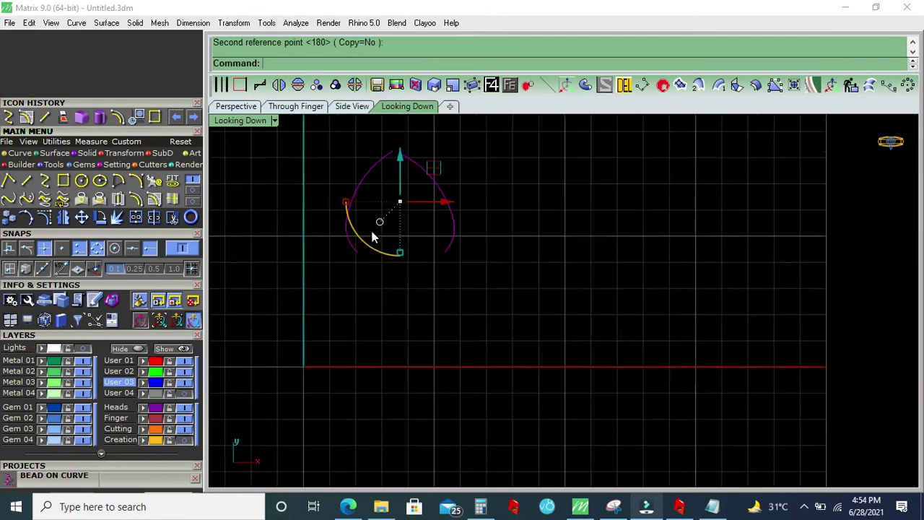
pyautogui.scroll(2, 373, 236)
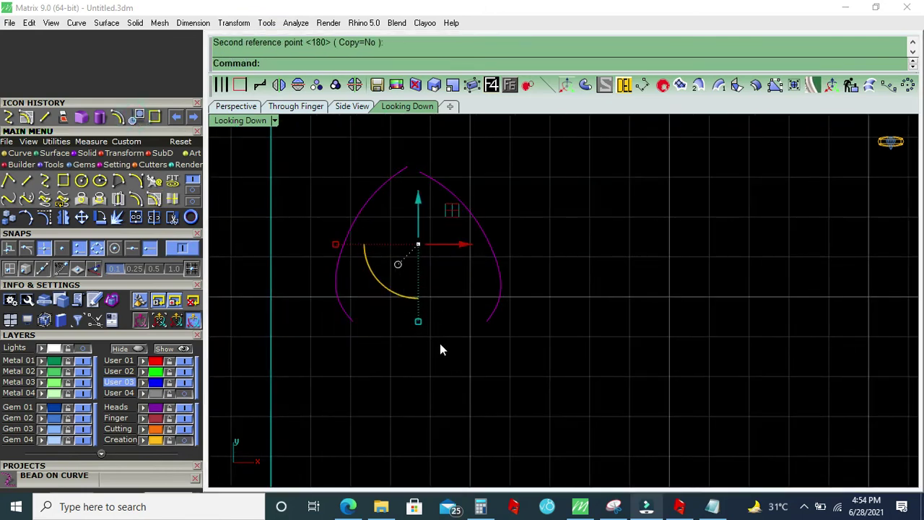
pyautogui.click(480, 350)
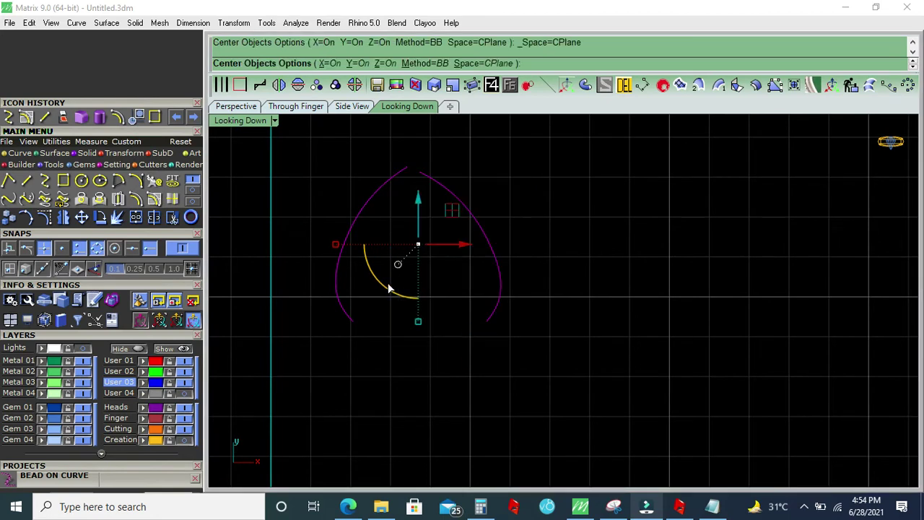
# Mirror the left leaf side across the Y axis and delete the old right curve
pyautogui.scroll(1, 396, 329)
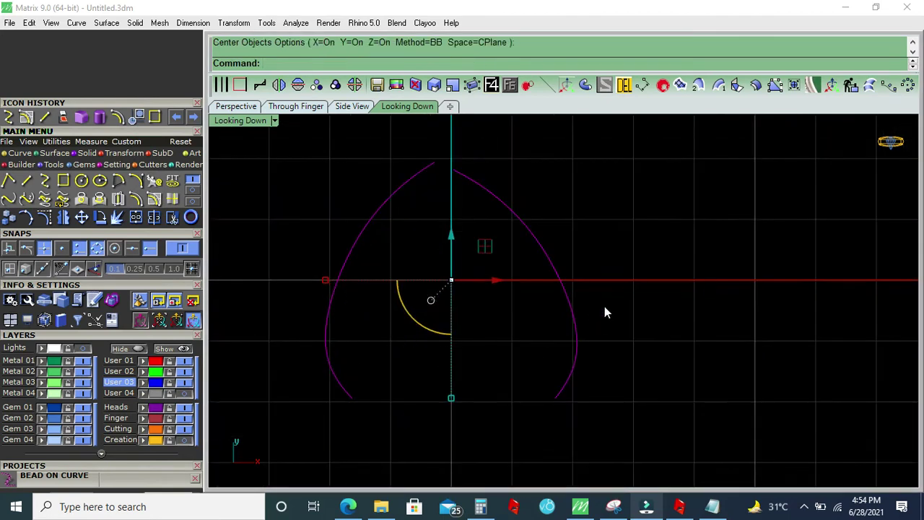
pyautogui.click(329, 364)
pyautogui.click(279, 85)
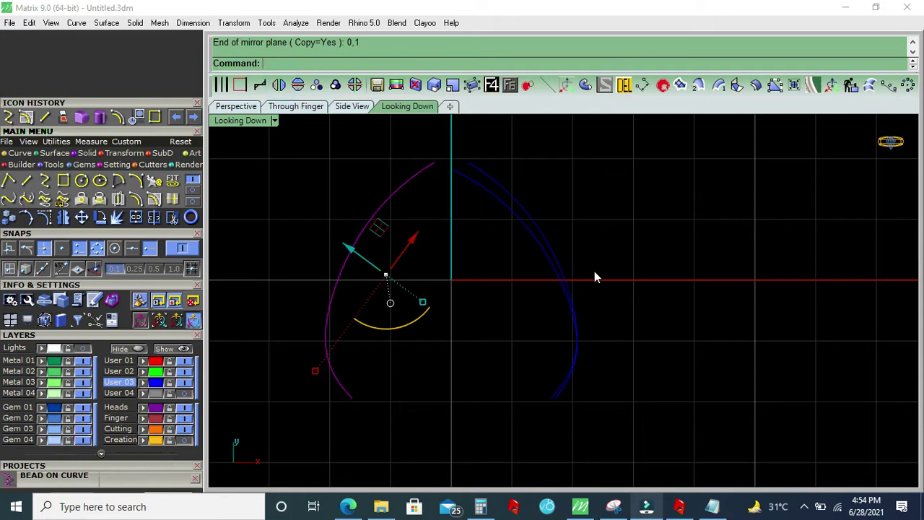
pyautogui.click(514, 215)
pyautogui.click(624, 85)
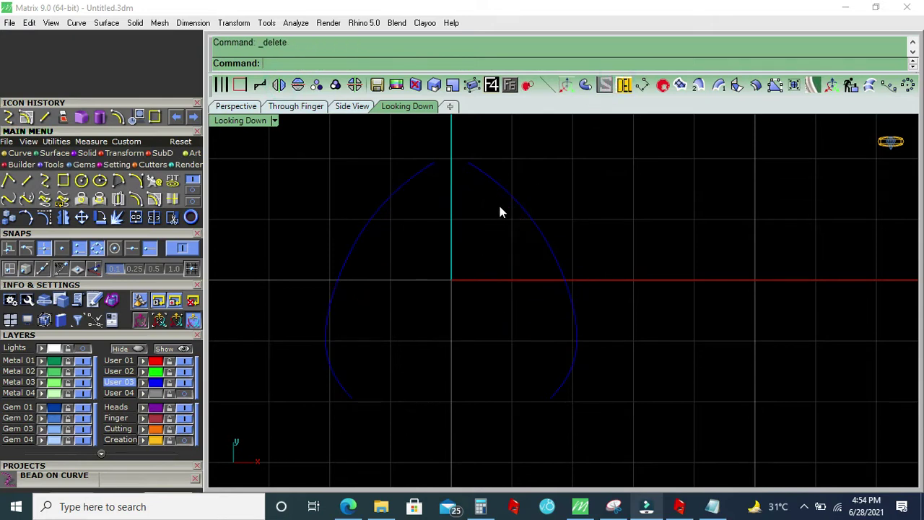
pyautogui.click(63, 200)
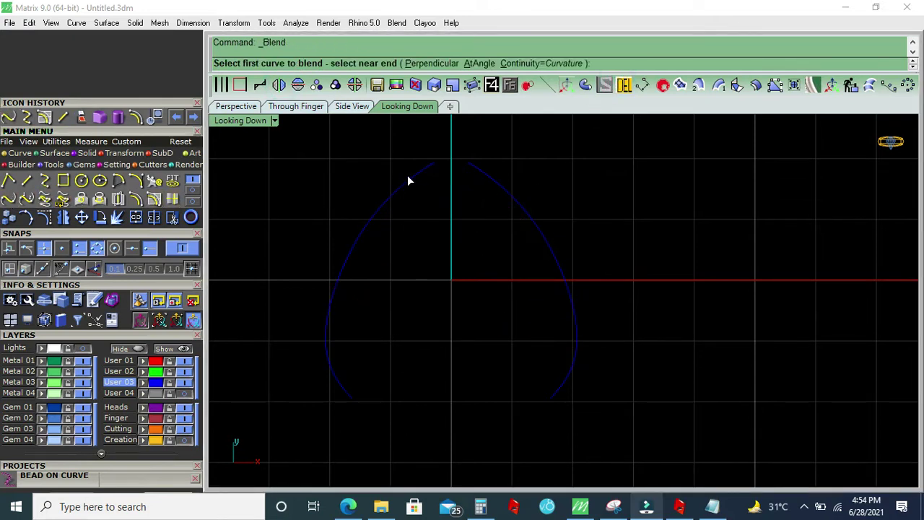
# Blend the leaf curve ends and join the three curves into one outline
pyautogui.click(480, 172)
pyautogui.scroll(-5, 418, 267)
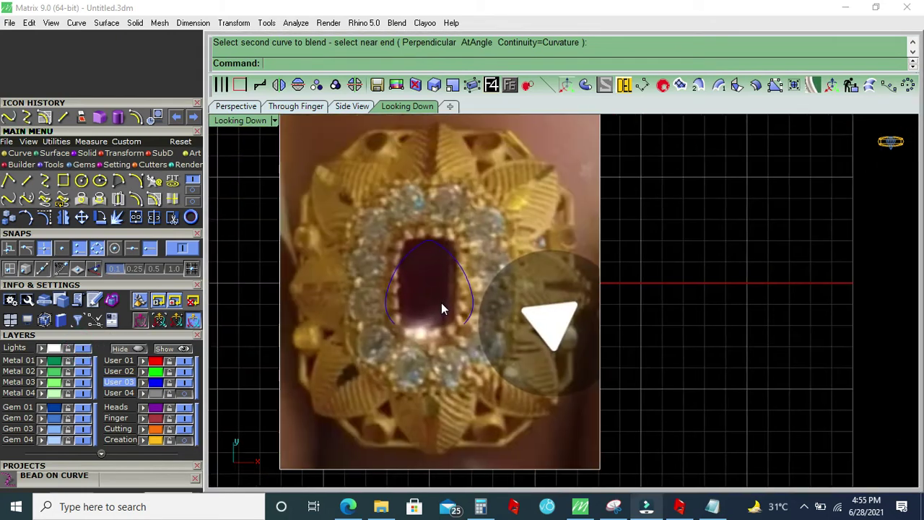
pyautogui.scroll(3, 392, 307)
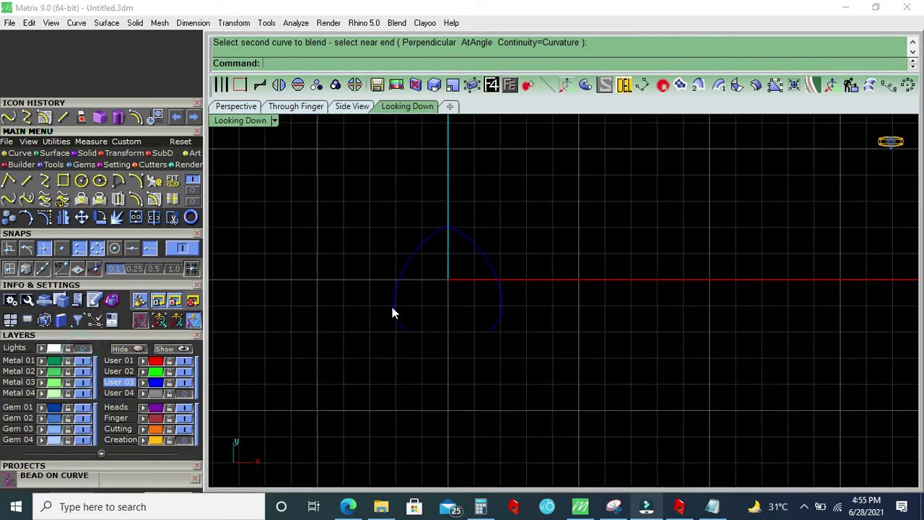
pyautogui.scroll(2, 495, 233)
pyautogui.click(136, 217)
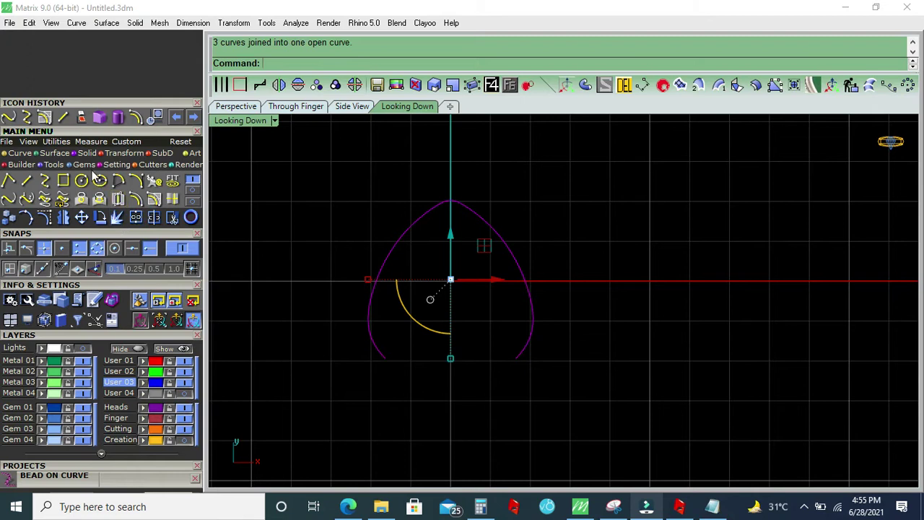
# Split the joined outline at its top midpoint
pyautogui.click(154, 218)
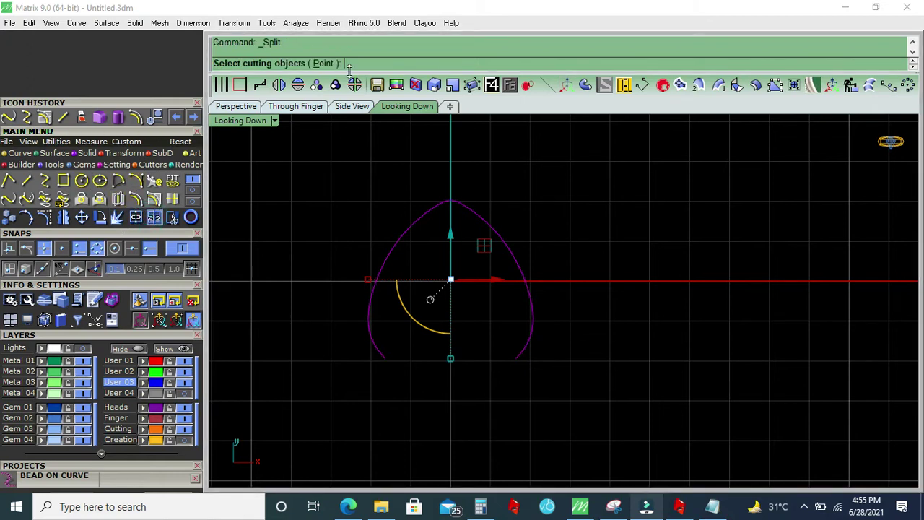
pyautogui.click(330, 63)
pyautogui.scroll(2, 442, 247)
pyautogui.click(454, 180)
pyautogui.press('Return')
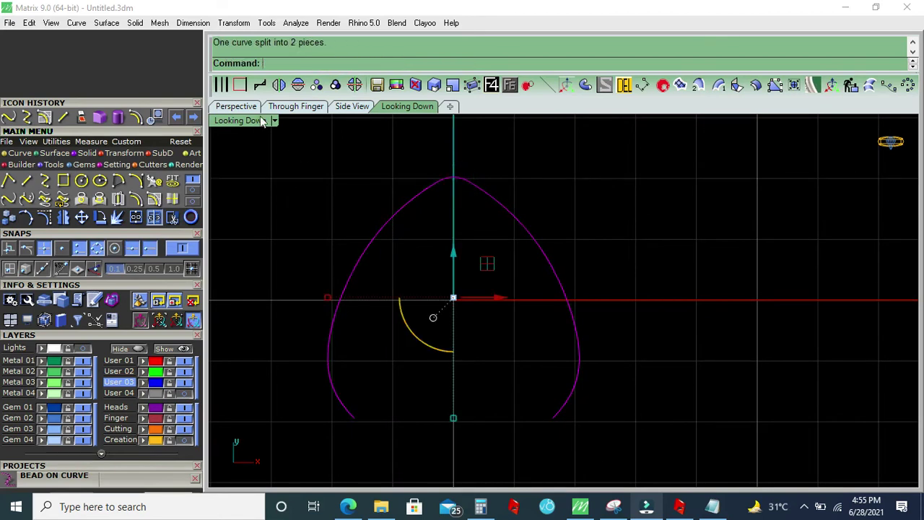
# Create a mean curve between the two halves and rebuild it to 4 points, degree 3
pyautogui.click(222, 86)
pyautogui.moveTo(500, 392); pyautogui.dragTo(369, 318)
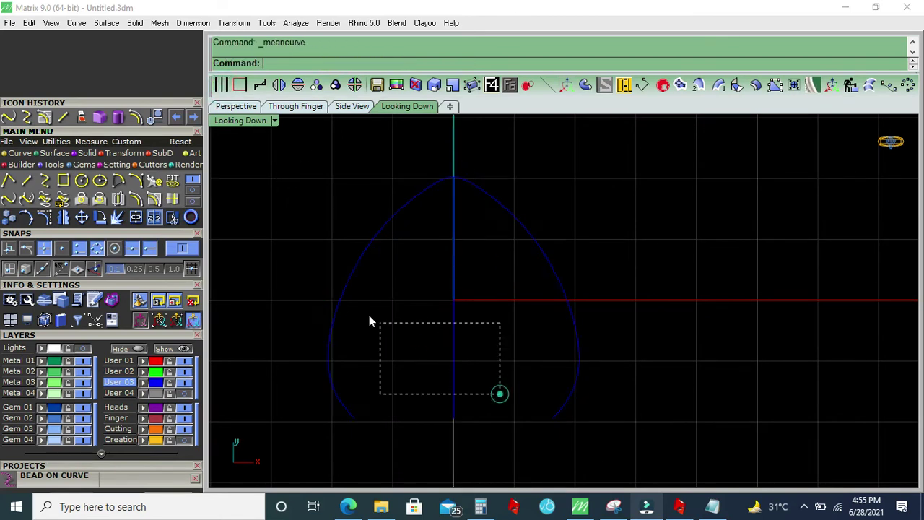
pyautogui.click(849, 86)
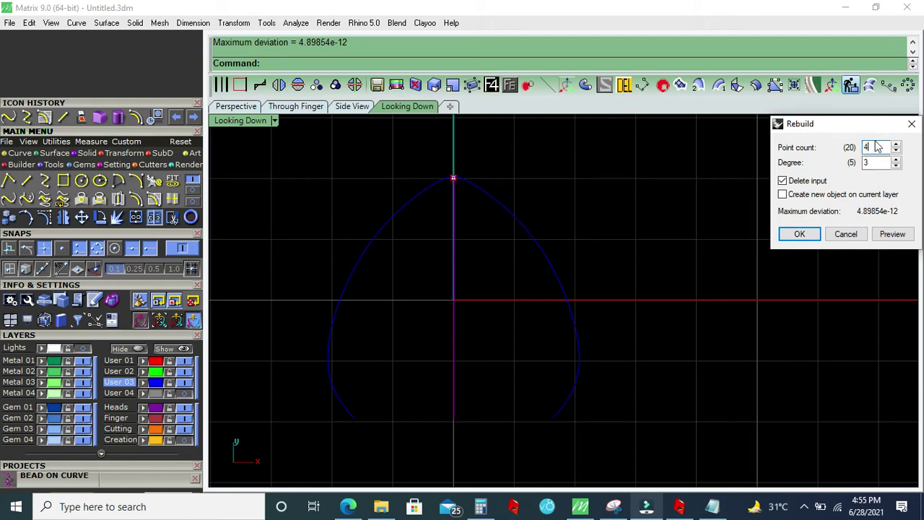
pyautogui.press('Return')
pyautogui.click(351, 106)
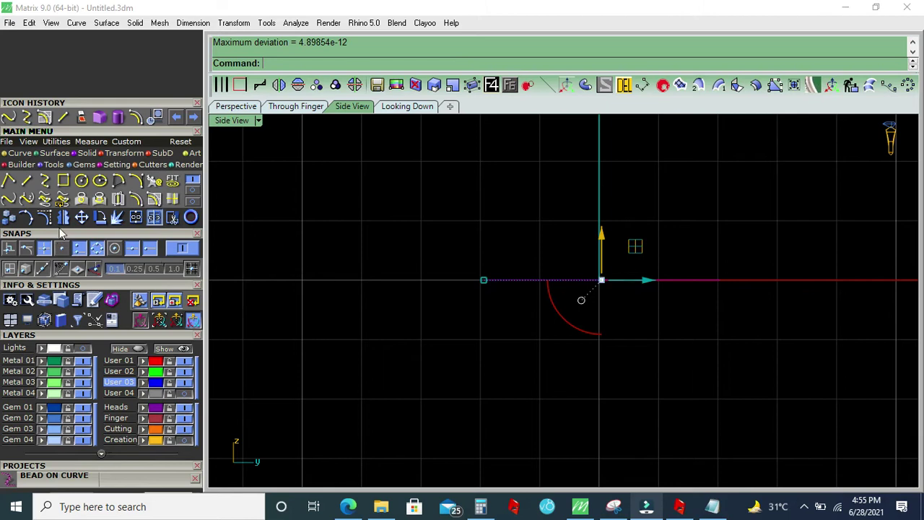
# Show the centre curve's control points and lift three of them using 0.5 snap
pyautogui.click(31, 199)
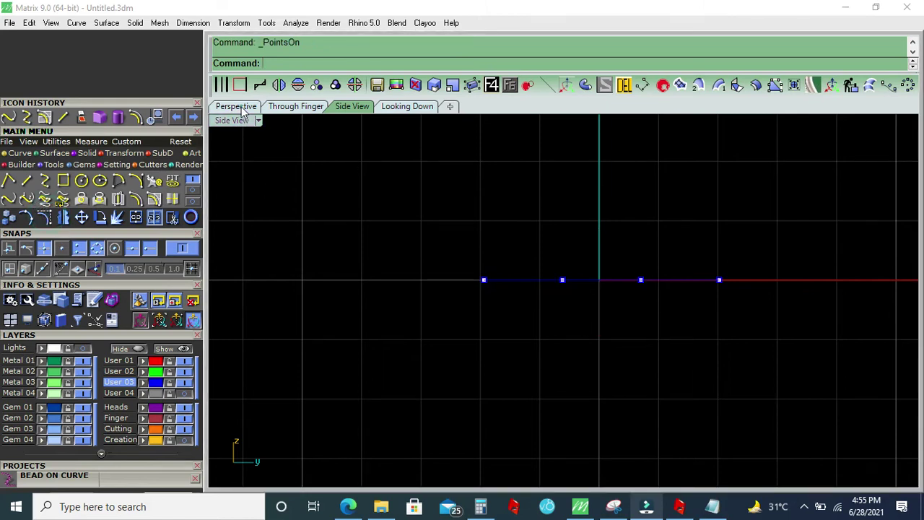
pyautogui.click(237, 106)
pyautogui.scroll(2, 524, 267)
pyautogui.moveTo(552, 304); pyautogui.dragTo(534, 259)
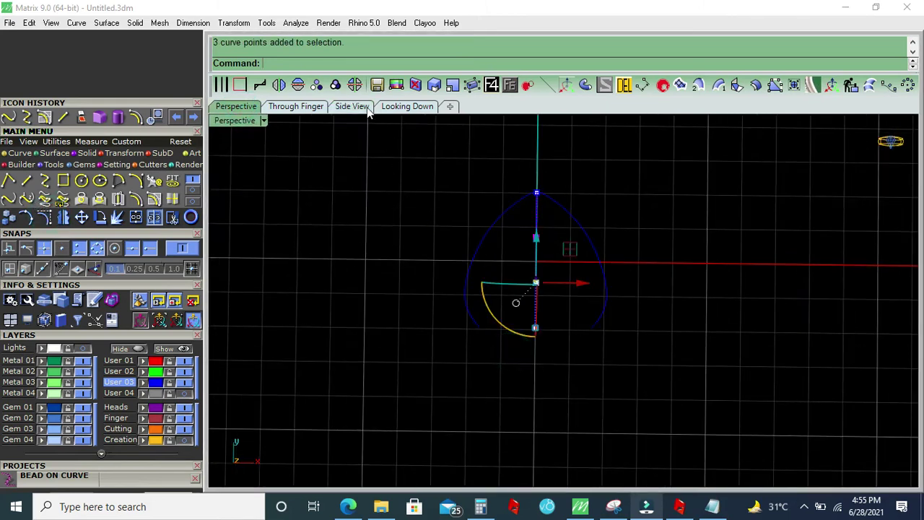
pyautogui.click(365, 106)
pyautogui.click(191, 268)
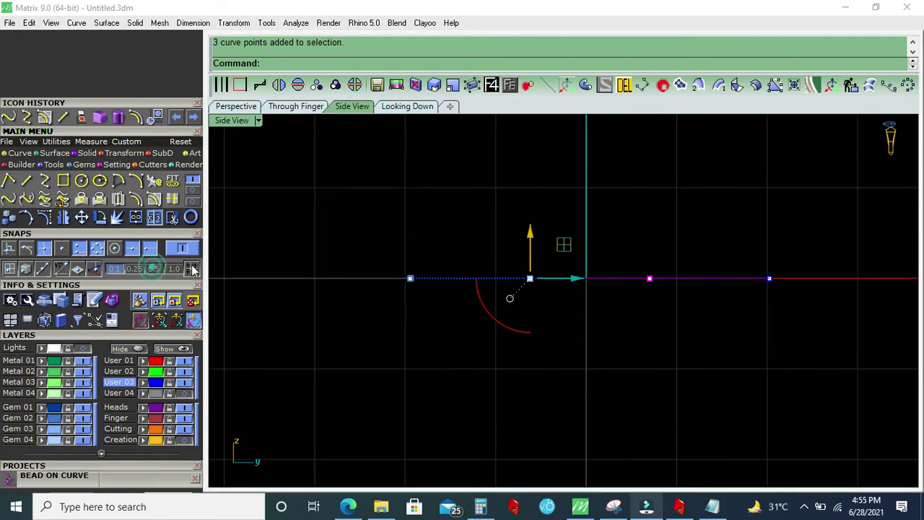
pyautogui.moveTo(529, 236); pyautogui.dragTo(529, 188)
# Raise the left and middle control points to bow the centre curve into an arch
pyautogui.moveTo(511, 252); pyautogui.dragTo(423, 298, button='right')
pyautogui.moveTo(319, 382)
pyautogui.mouseDown()
pyautogui.moveTo(436, 240)
pyautogui.moveTo(448, 240)
pyautogui.mouseUp()
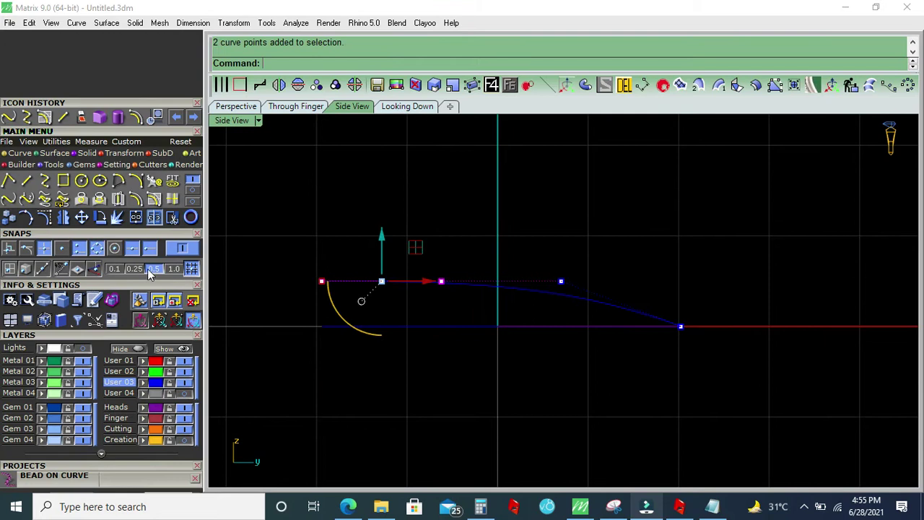
pyautogui.moveTo(383, 248); pyautogui.dragTo(384, 226)
pyautogui.moveTo(299, 213); pyautogui.dragTo(326, 280)
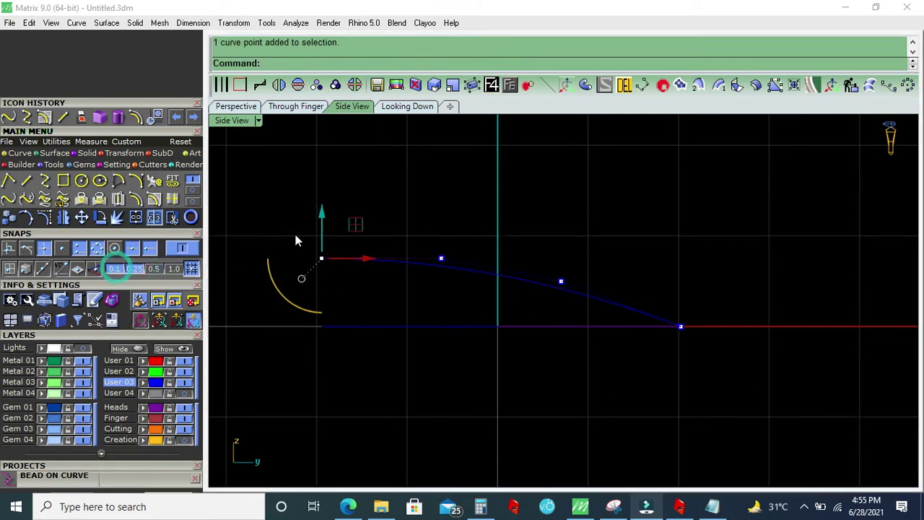
pyautogui.moveTo(321, 211); pyautogui.dragTo(321, 222)
pyautogui.moveTo(404, 229); pyautogui.dragTo(591, 322)
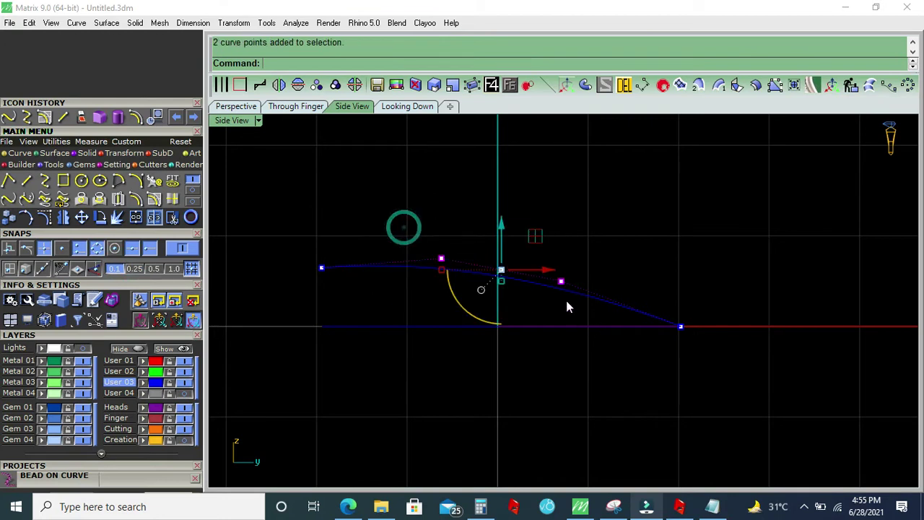
pyautogui.click(498, 241)
pyautogui.moveTo(423, 227); pyautogui.dragTo(574, 307)
pyautogui.moveTo(504, 254); pyautogui.dragTo(504, 236)
pyautogui.click(605, 213)
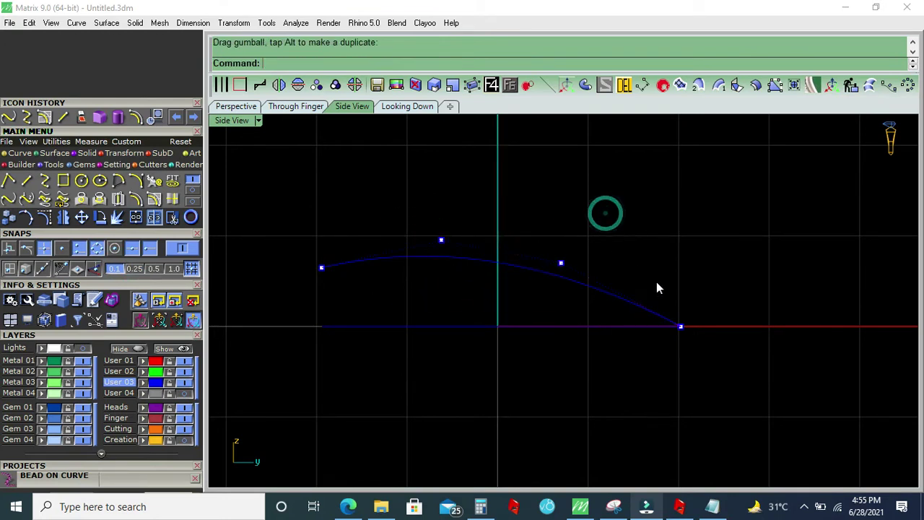
# Select the outline and centre curve in perspective and make Metal 01 the current layer
pyautogui.click(236, 106)
pyautogui.moveTo(555, 278); pyautogui.dragTo(333, 335)
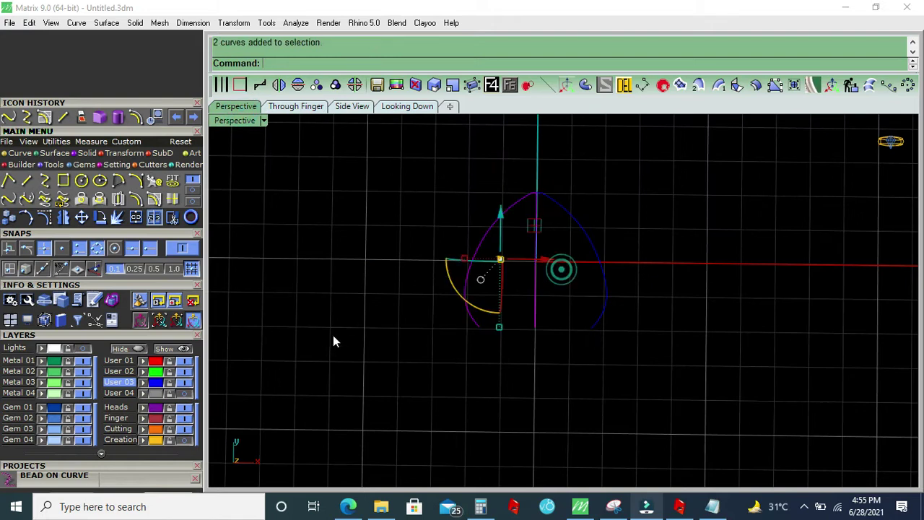
pyautogui.scroll(3, 434, 268)
pyautogui.click(32, 363)
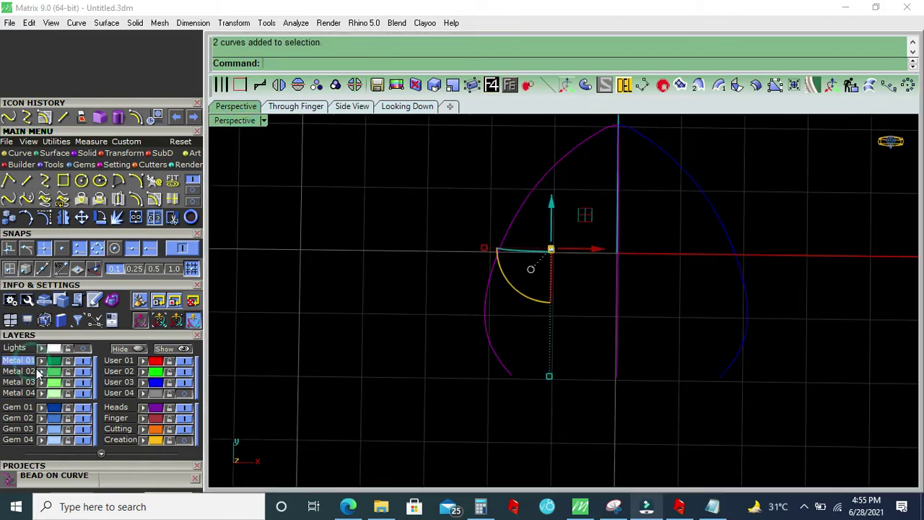
pyautogui.click(870, 86)
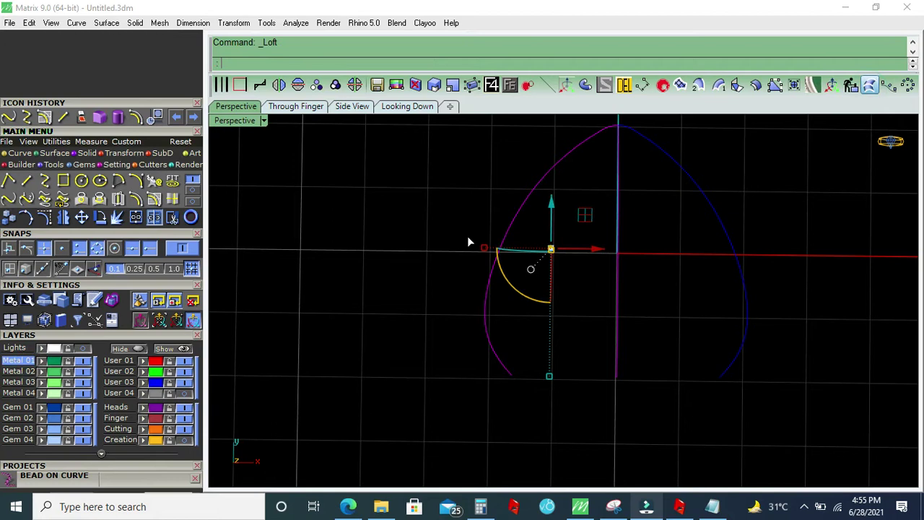
# Accept the loft and run a pipe with default diameters along the centre curve
pyautogui.press('Return')
pyautogui.press('Return')
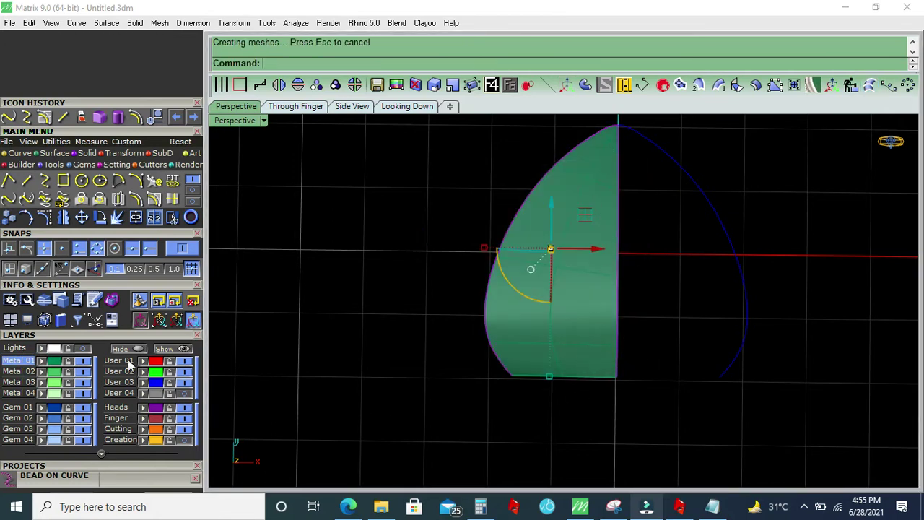
pyautogui.keyDown('ctrl'); pyautogui.click(519, 383); pyautogui.keyUp('ctrl')
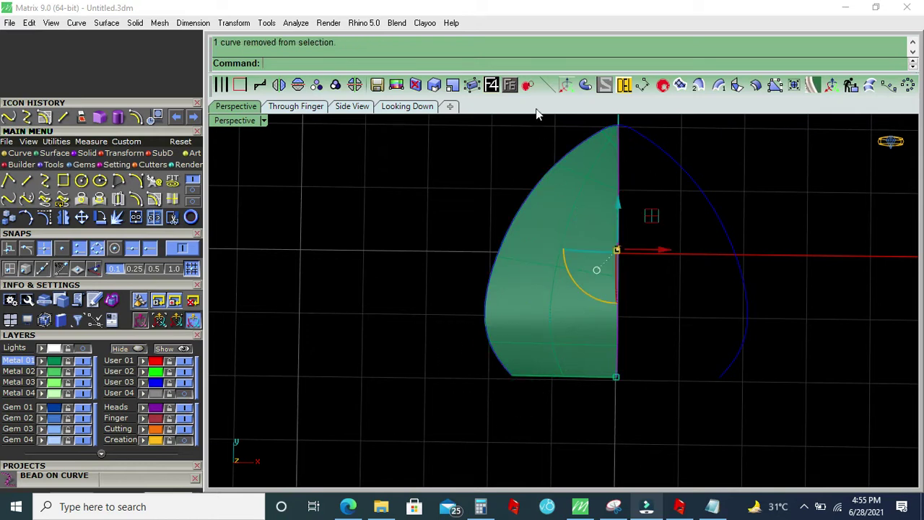
pyautogui.click(583, 85)
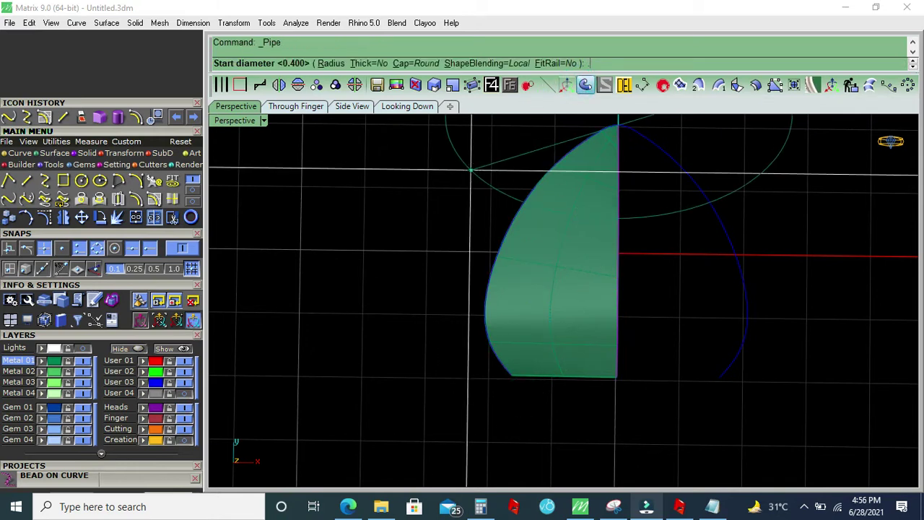
pyautogui.press('Return')
pyautogui.press('Return')
pyautogui.press('Return')
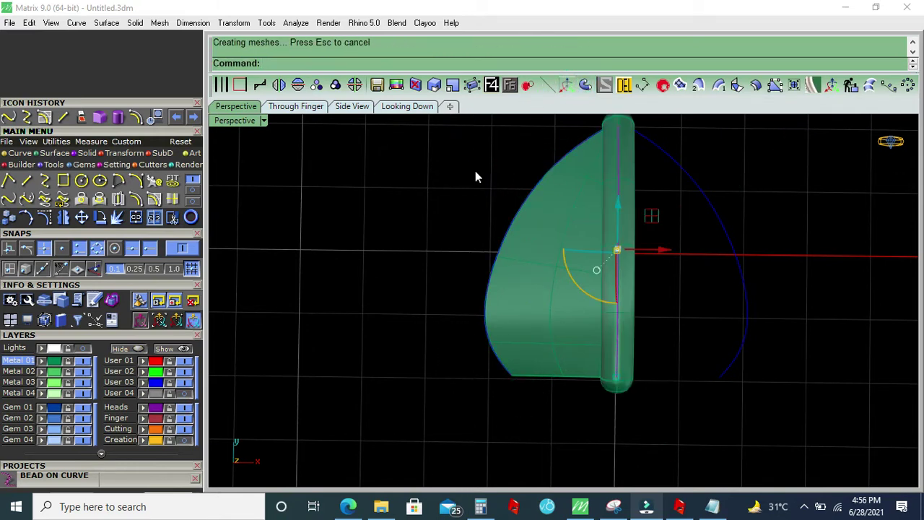
# Delete the leftover construction curves
pyautogui.click(624, 86)
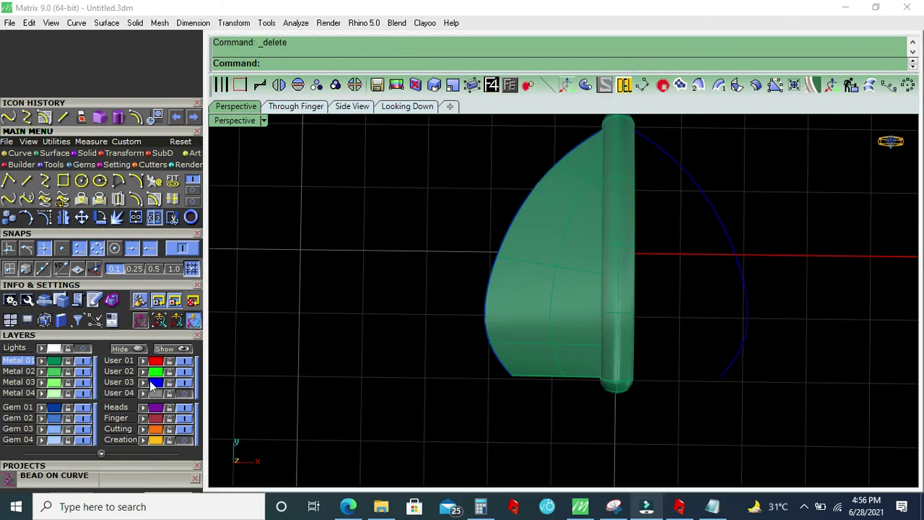
pyautogui.press('Delete')
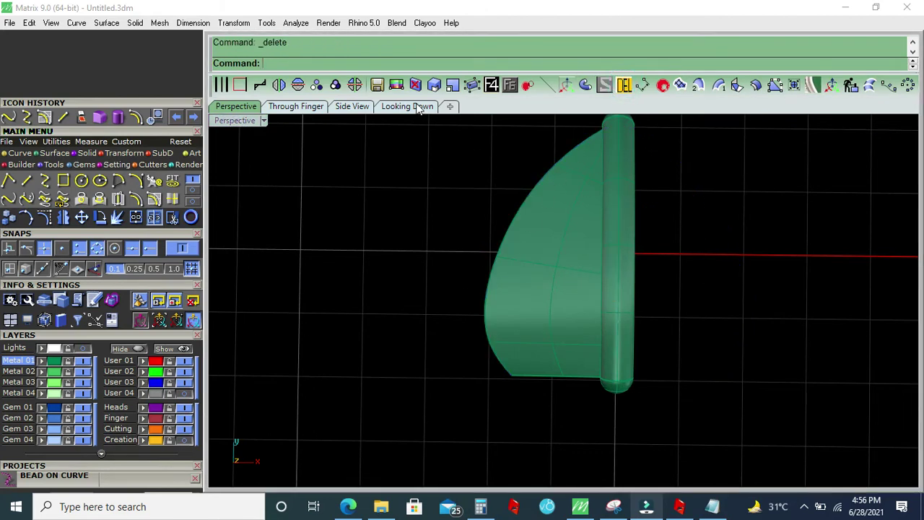
pyautogui.click(407, 106)
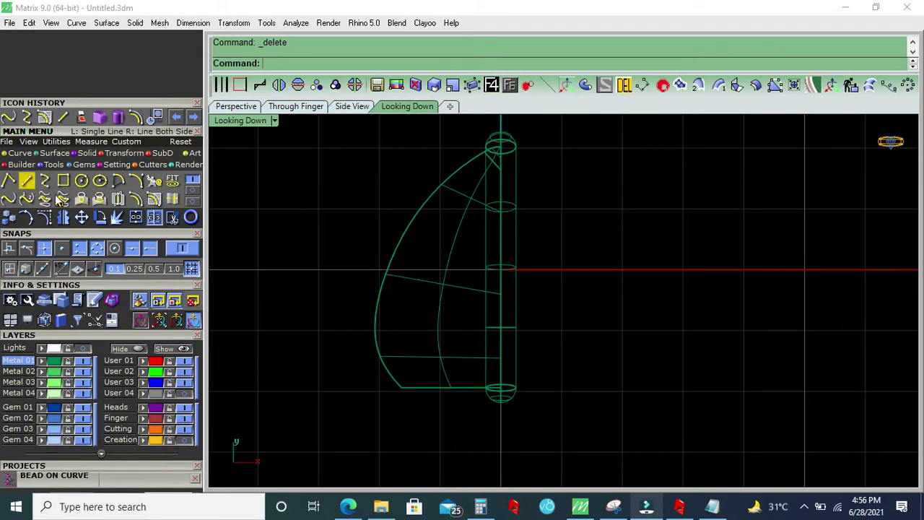
# Select the leaf polysurface and try Create UV Curves from the Ring Rail tools
pyautogui.click(382, 289)
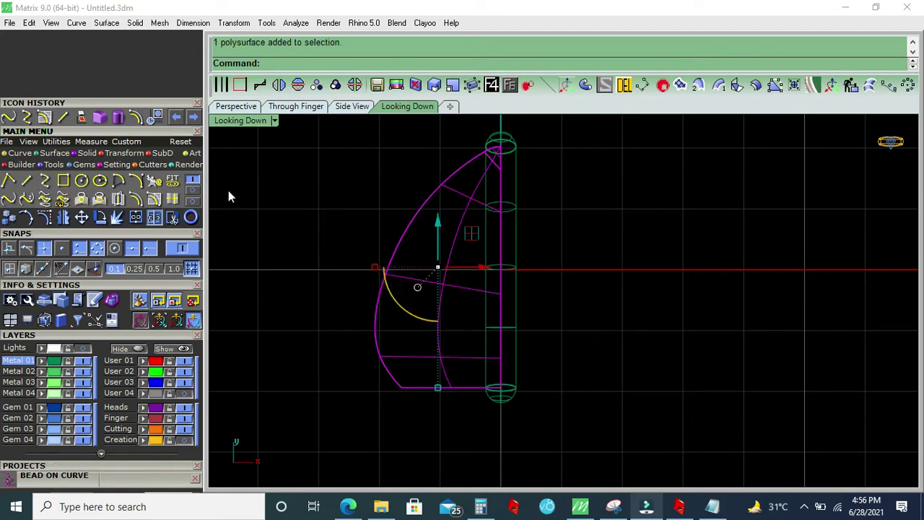
pyautogui.click(22, 164)
pyautogui.scroll(-4, 386, 312)
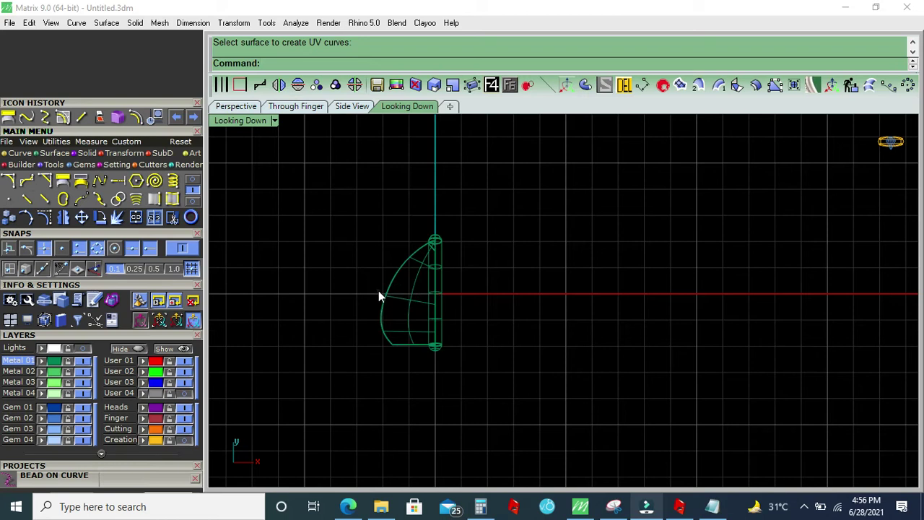
pyautogui.click(385, 296)
pyautogui.scroll(-3, 436, 297)
pyautogui.rightClick(447, 303)
pyautogui.rightClick(446, 303)
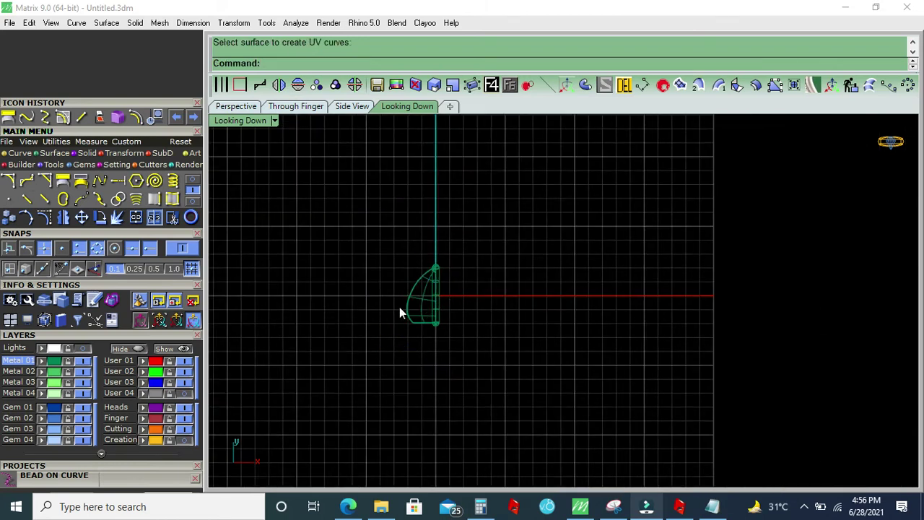
# Lay out the leaf surface's UV curves and move the rectangle to the right
pyautogui.scroll(2, 424, 325)
pyautogui.scroll(2, 399, 314)
pyautogui.click(403, 309)
pyautogui.scroll(1, 402, 311)
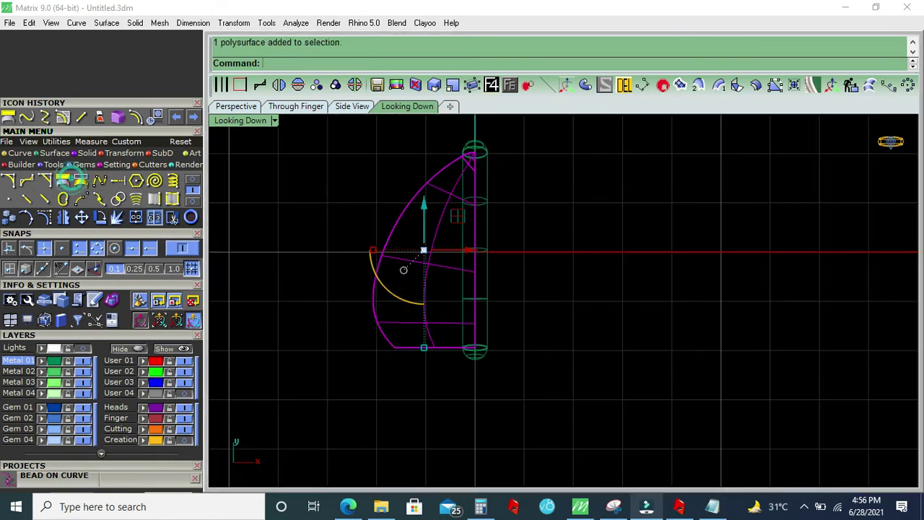
pyautogui.click(384, 261)
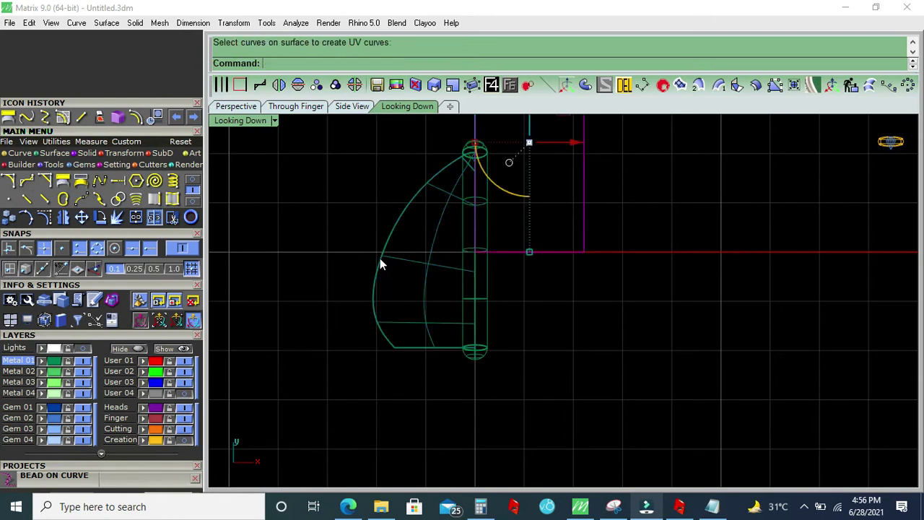
pyautogui.moveTo(396, 299); pyautogui.dragTo(482, 299)
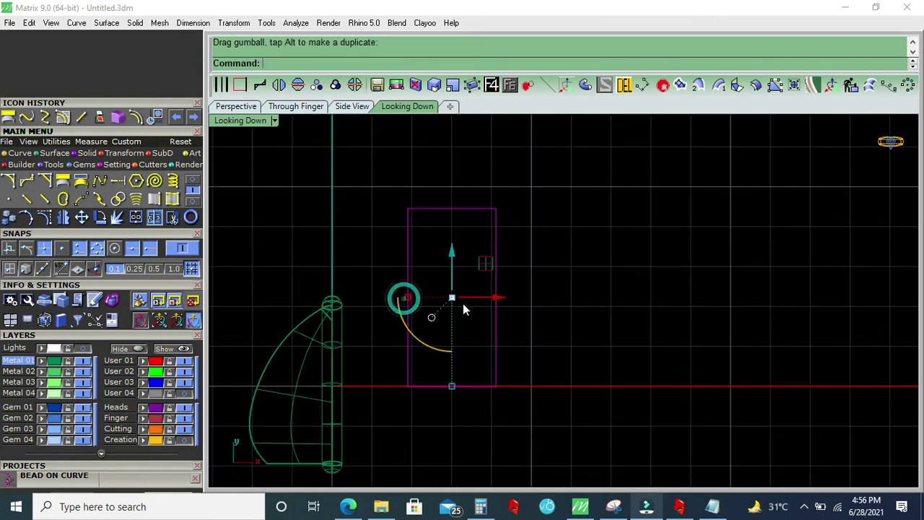
# Explode the UV rectangle and tween 14 evenly spaced curves between its opposite sides
pyautogui.click(116, 217)
pyautogui.click(546, 291)
pyautogui.click(136, 199)
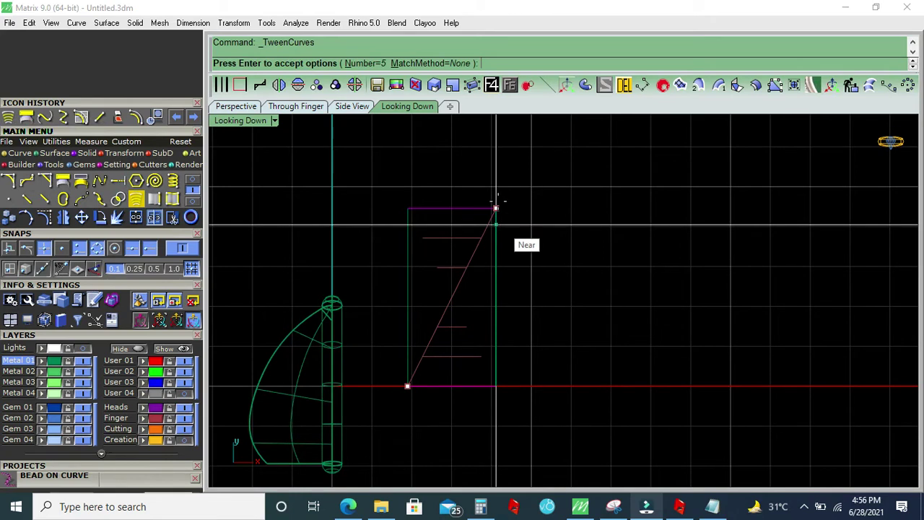
pyautogui.click(497, 208)
pyautogui.write('10')
pyautogui.press('Return')
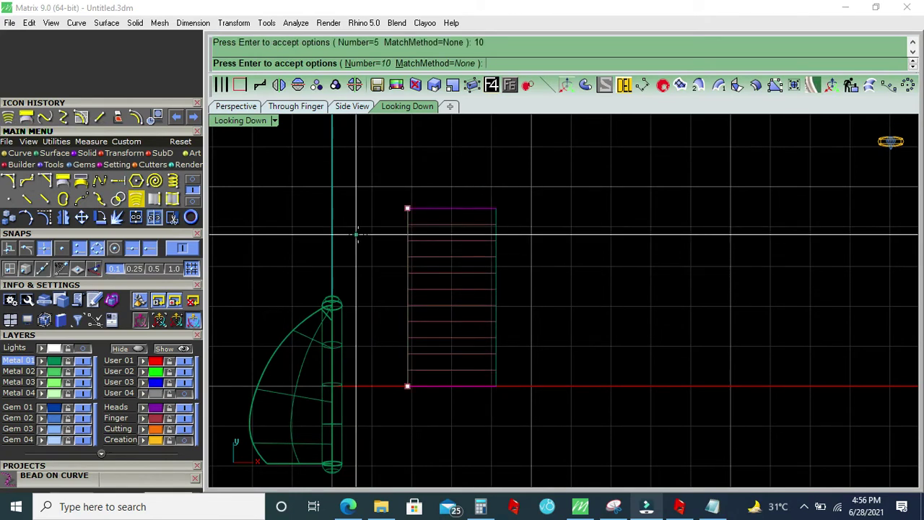
pyautogui.write('12')
pyautogui.press('Return')
pyautogui.write('4')
pyautogui.press('Return')
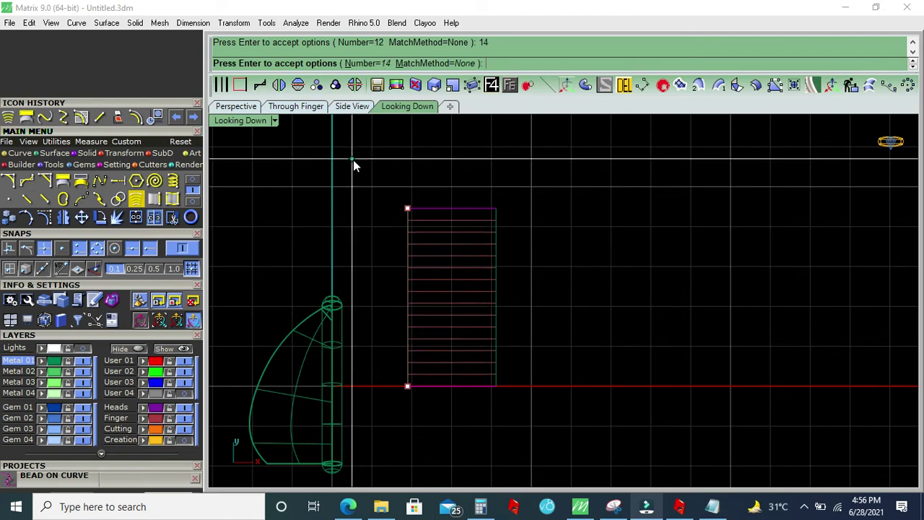
pyautogui.press('Return')
# Select the in-between lines and map them onto the leaf-shaped surface with Bead on Curve
pyautogui.moveTo(370, 160); pyautogui.dragTo(607, 416)
pyautogui.moveTo(298, 329); pyautogui.dragTo(361, 248, button='right')
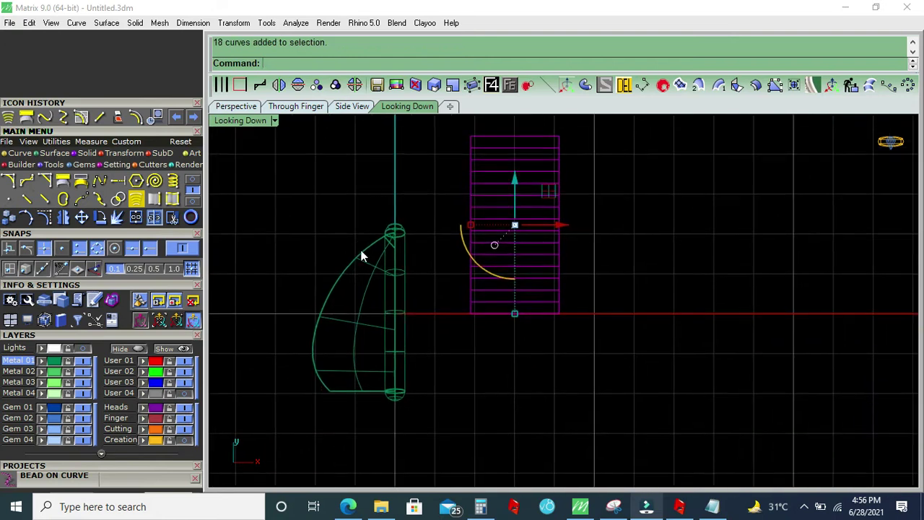
pyautogui.scroll(4, 511, 317)
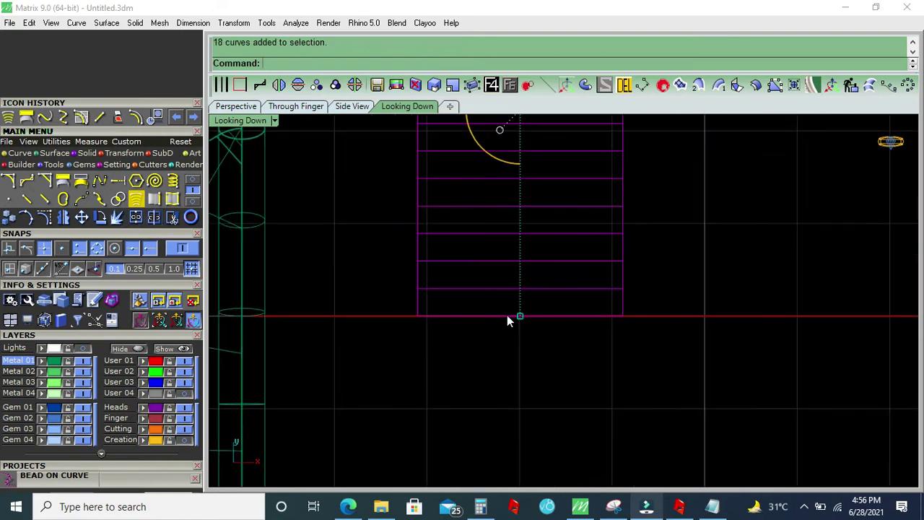
pyautogui.keyDown('ctrl'); pyautogui.click(499, 317); pyautogui.keyUp('ctrl')
pyautogui.moveTo(524, 292); pyautogui.dragTo(519, 301)
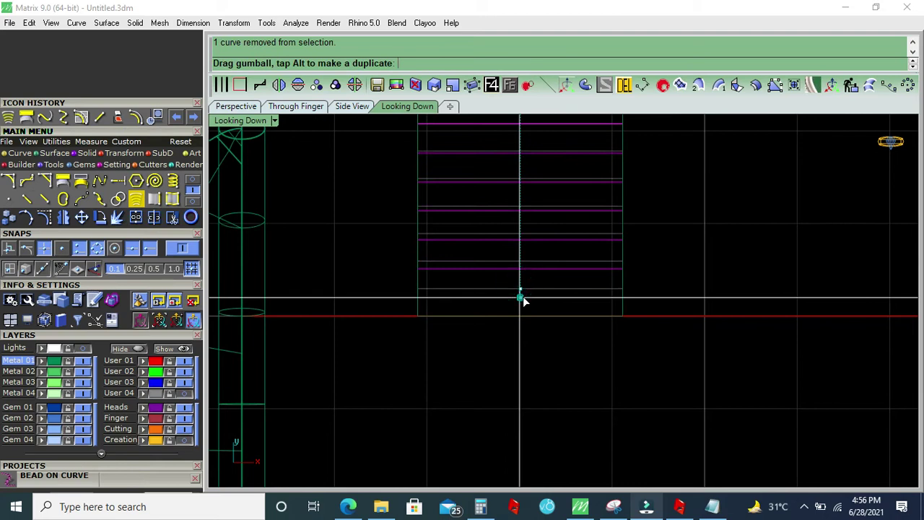
pyautogui.keyDown('shift'); pyautogui.click(534, 320); pyautogui.keyUp('shift')
pyautogui.scroll(-3, 534, 320)
pyautogui.moveTo(452, 276); pyautogui.dragTo(468, 268, button='right')
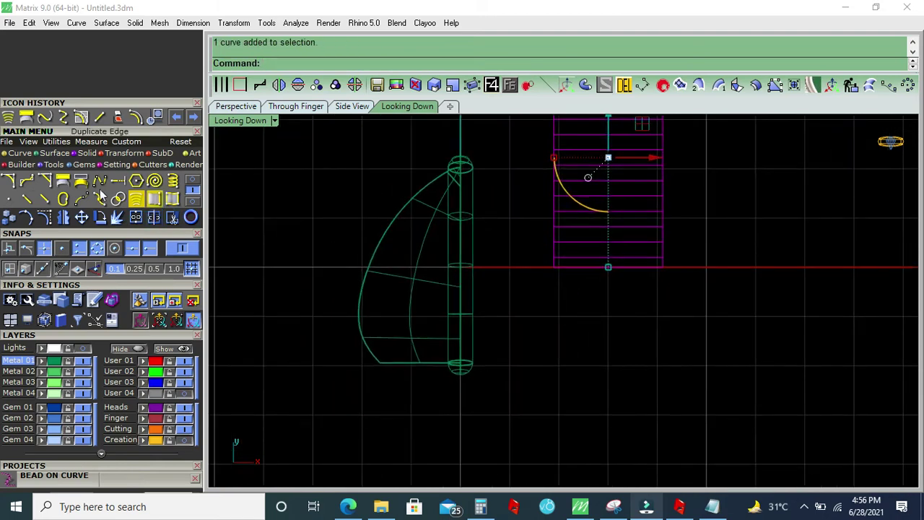
pyautogui.press('Return')
pyautogui.click(392, 274)
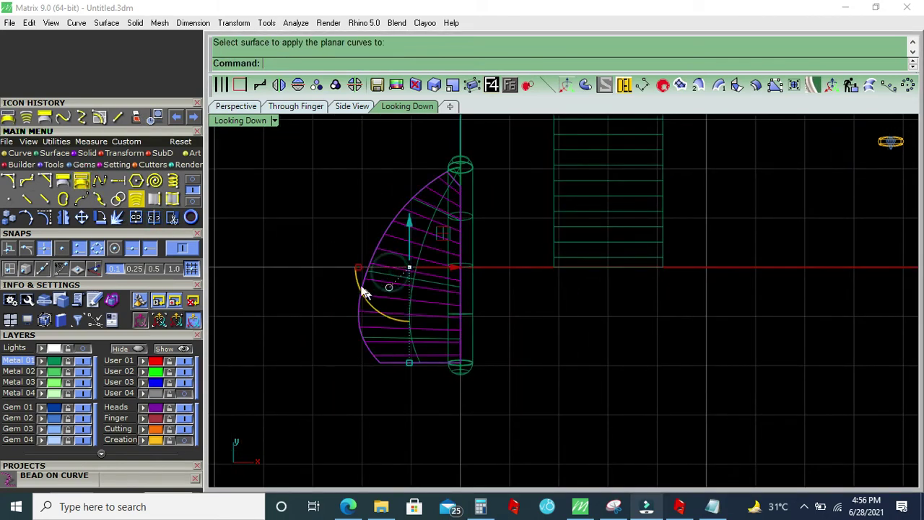
# Turn the mapped curves into round pipes with a 0.3 diameter
pyautogui.scroll(3, 383, 270)
pyautogui.keyDown('ctrl'); pyautogui.click(375, 270); pyautogui.keyUp('ctrl')
pyautogui.moveTo(436, 287); pyautogui.dragTo(430, 298, button='right')
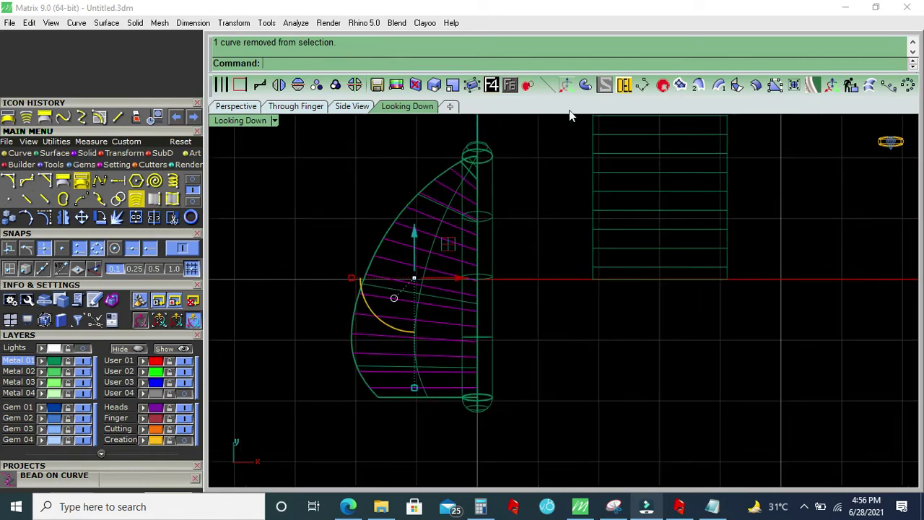
pyautogui.rightClick(393, 298)
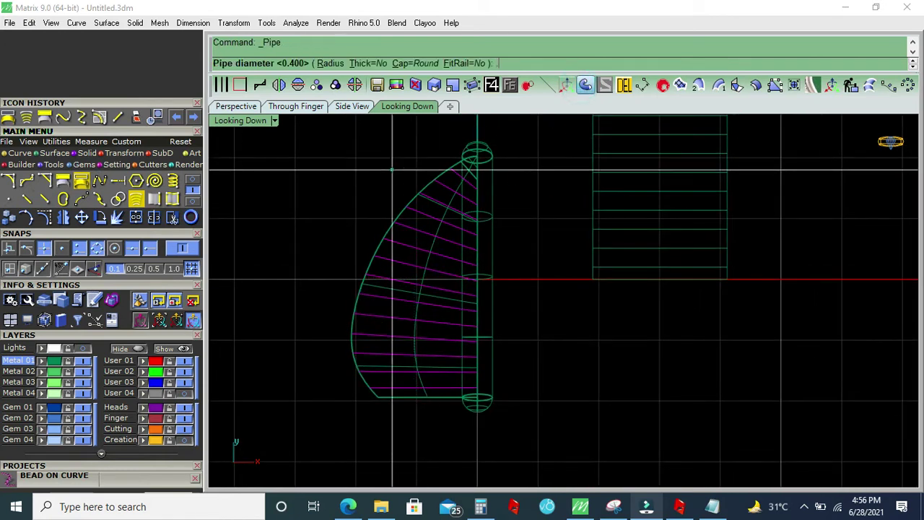
pyautogui.write('3')
pyautogui.press('Return')
# Delete the leftover guide rectangle and arc curves
pyautogui.scroll(3, 419, 208)
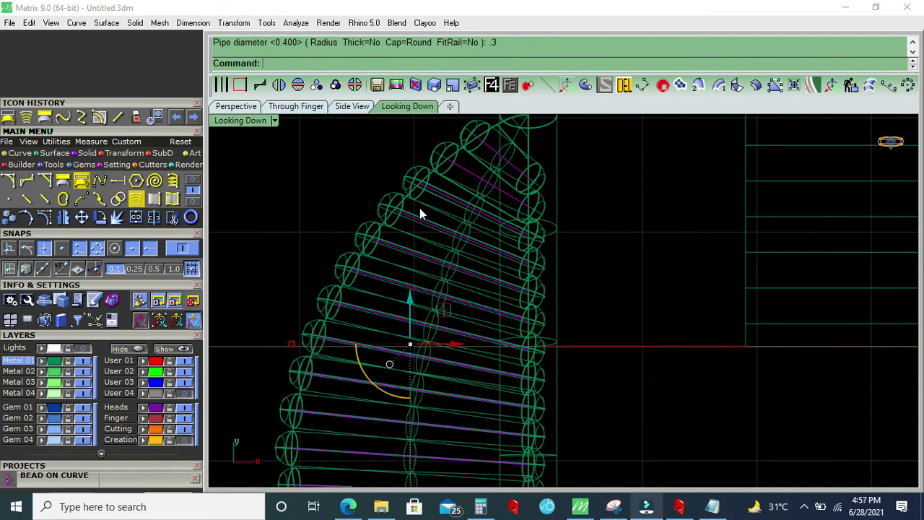
pyautogui.scroll(-3, 419, 208)
pyautogui.click(611, 91)
pyautogui.scroll(-2, 484, 292)
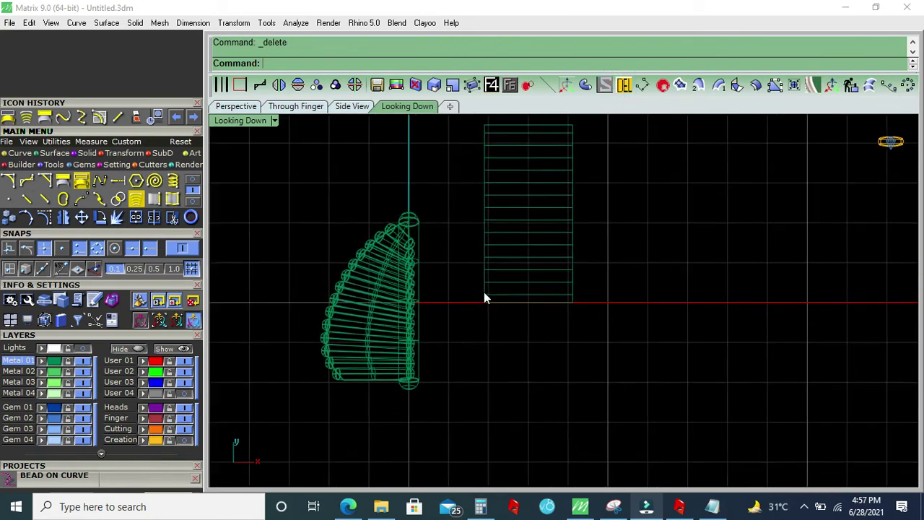
pyautogui.scroll(-2, 480, 325)
pyautogui.moveTo(475, 329); pyautogui.dragTo(624, 182)
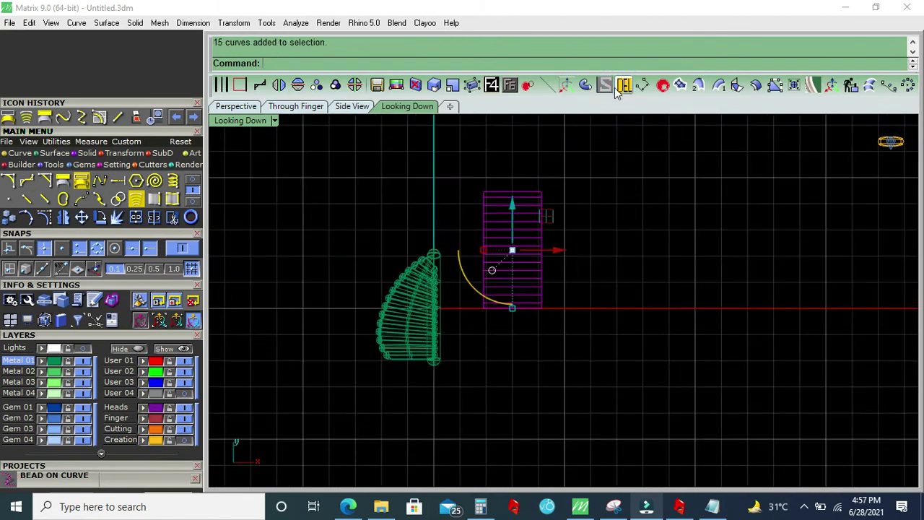
pyautogui.click(621, 87)
# View the ribbed half-leaf in shaded Perspective and select it
pyautogui.click(243, 109)
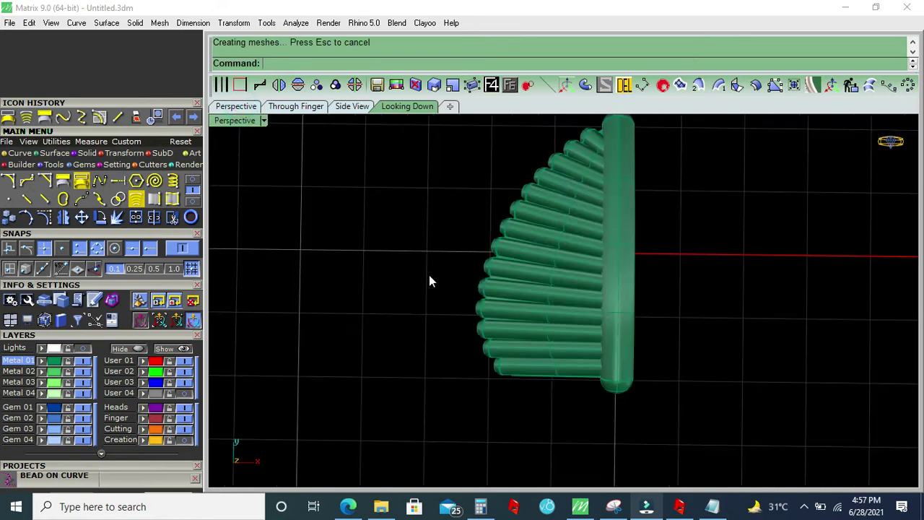
pyautogui.scroll(2, 433, 267)
pyautogui.moveTo(462, 351); pyautogui.dragTo(648, 202, button='right')
pyautogui.scroll(2, 533, 365)
pyautogui.scroll(2, 532, 365)
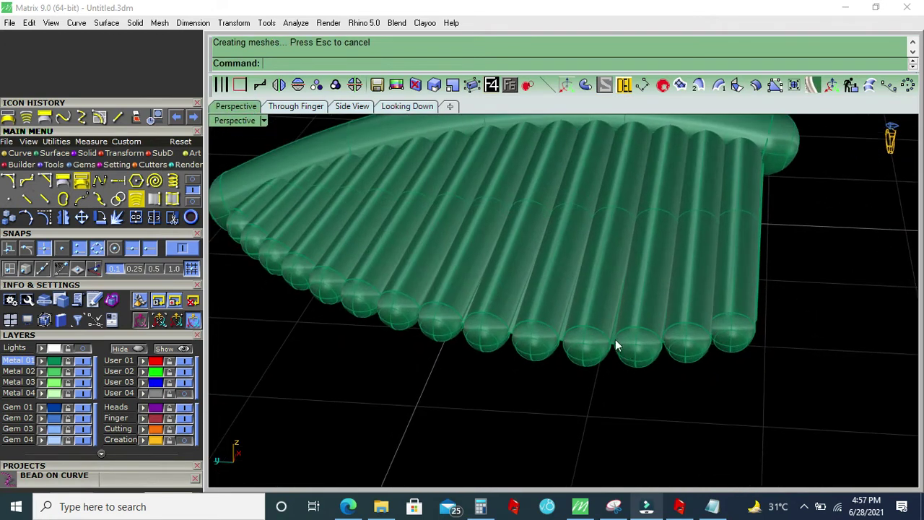
pyautogui.moveTo(614, 347); pyautogui.dragTo(652, 180, button='right')
pyautogui.scroll(2, 589, 248)
pyautogui.scroll(2, 548, 195)
pyautogui.scroll(2, 546, 194)
pyautogui.click(547, 194)
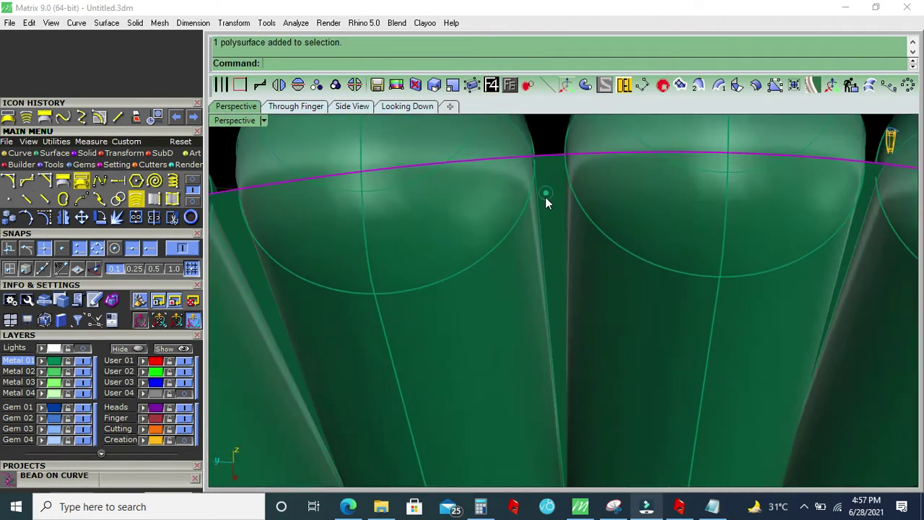
# Orbit around the half-leaf to inspect it from above and the side
pyautogui.scroll(-2, 545, 197)
pyautogui.scroll(-2, 545, 210)
pyautogui.moveTo(545, 203); pyautogui.dragTo(350, 386, button='right')
pyautogui.moveTo(135, 381)
pyautogui.mouseDown(button='right')
pyautogui.moveTo(450, 303)
pyautogui.moveTo(170, 274)
pyautogui.mouseUp(button='right')
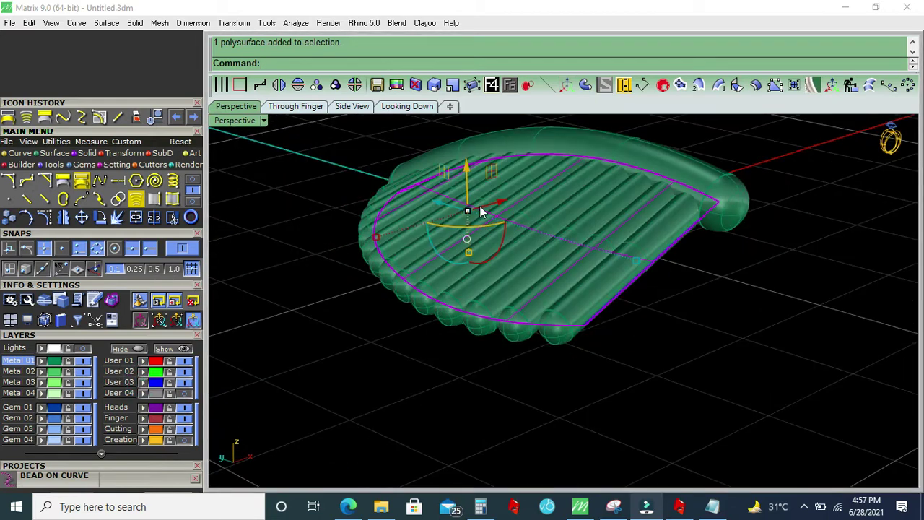
pyautogui.moveTo(472, 175); pyautogui.dragTo(469, 182)
pyautogui.moveTo(609, 344)
pyautogui.mouseDown(button='right')
pyautogui.moveTo(614, 367)
pyautogui.moveTo(625, 227)
pyautogui.moveTo(572, 330)
pyautogui.mouseUp(button='right')
# Offset the half-leaf surface downward by 0.25 as a solid base
pyautogui.scroll(2, 572, 330)
pyautogui.click(567, 313)
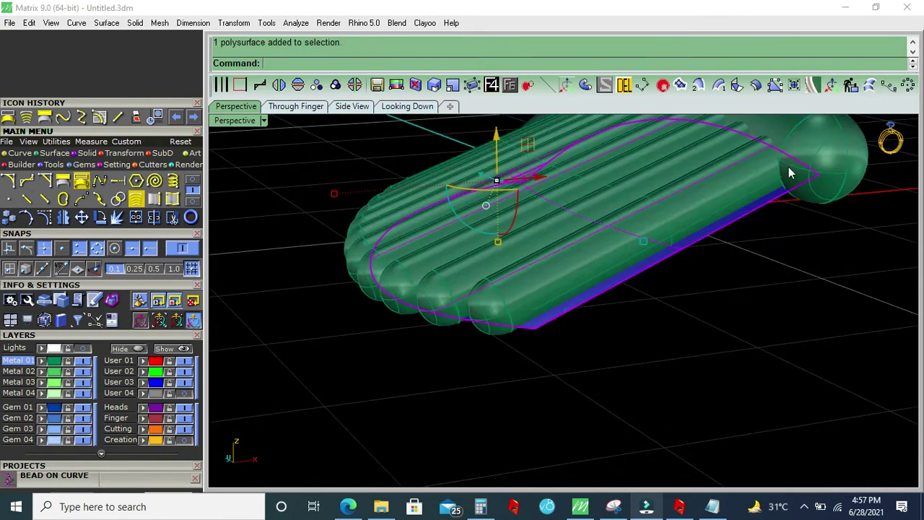
pyautogui.click(755, 86)
pyautogui.click(642, 258)
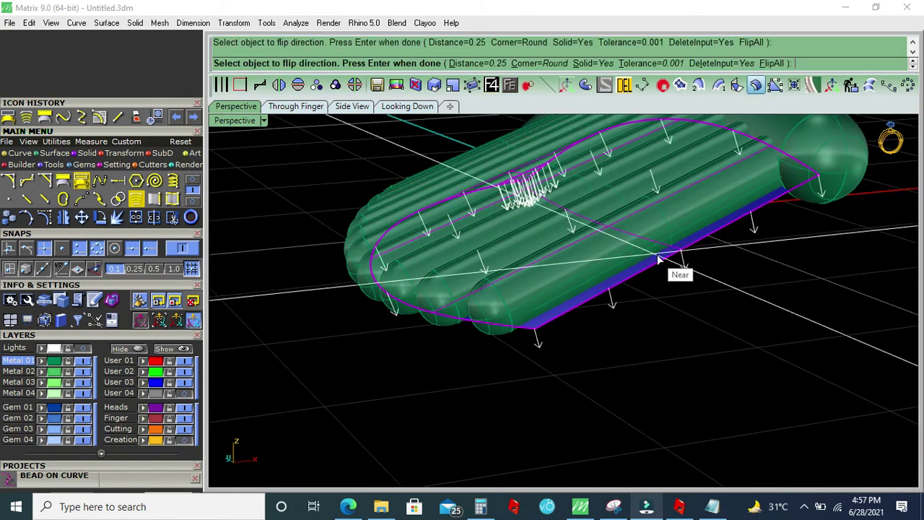
pyautogui.write('.2')
pyautogui.press('Return')
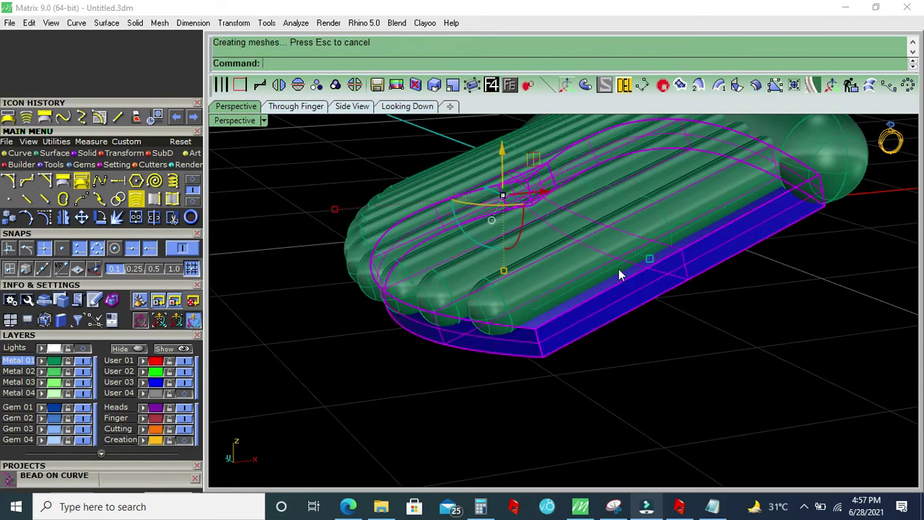
pyautogui.scroll(-3, 626, 283)
pyautogui.moveTo(513, 355); pyautogui.dragTo(570, 390, button='right')
pyautogui.scroll(3, 585, 403)
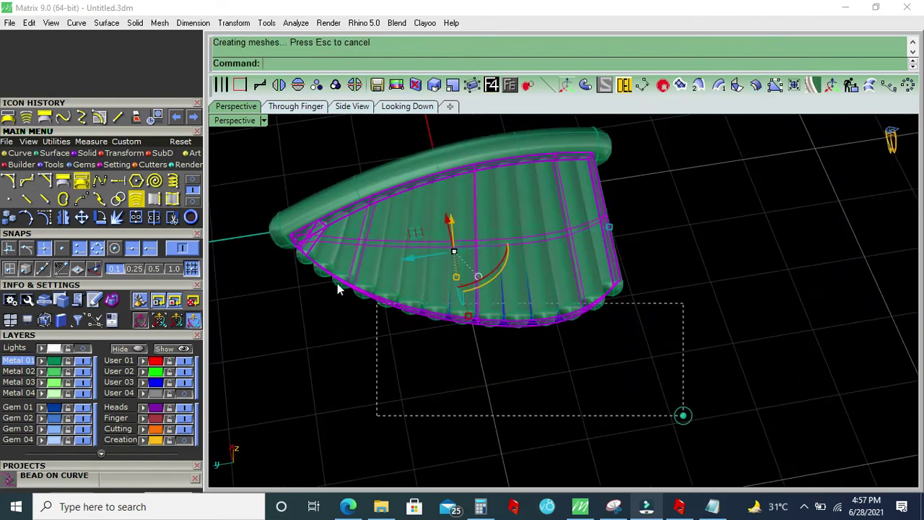
# Mirror all half-leaf parts across the Y axis as a copy
pyautogui.moveTo(683, 415); pyautogui.dragTo(303, 253)
pyautogui.click(277, 91)
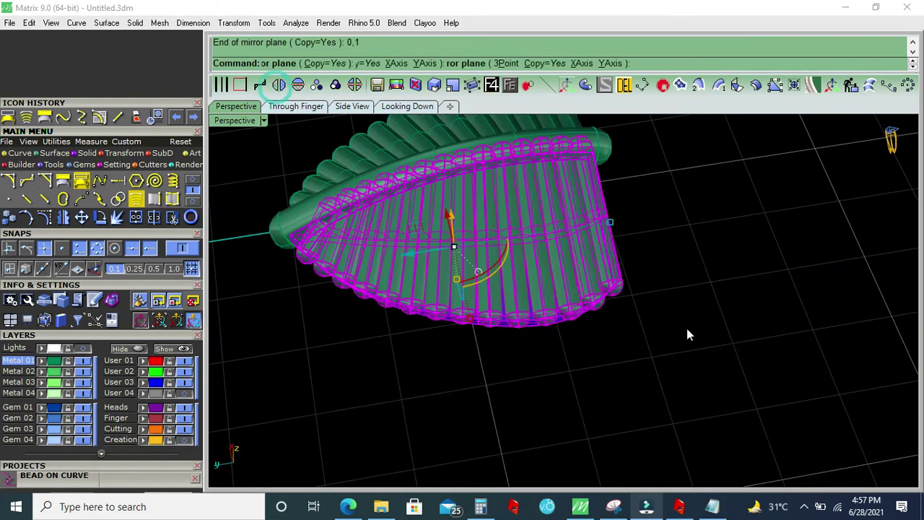
pyautogui.moveTo(681, 328); pyautogui.dragTo(368, 144, button='right')
# Select everything and group the leaf parts into one object
pyautogui.hotkey('ctrl', 'a')
pyautogui.hotkey('ctrl', 'g')
pyautogui.click(353, 414)
pyautogui.moveTo(353, 414)
pyautogui.mouseDown(button='right')
pyautogui.moveTo(474, 319)
pyautogui.moveTo(584, 327)
pyautogui.mouseUp(button='right')
pyautogui.click(398, 108)
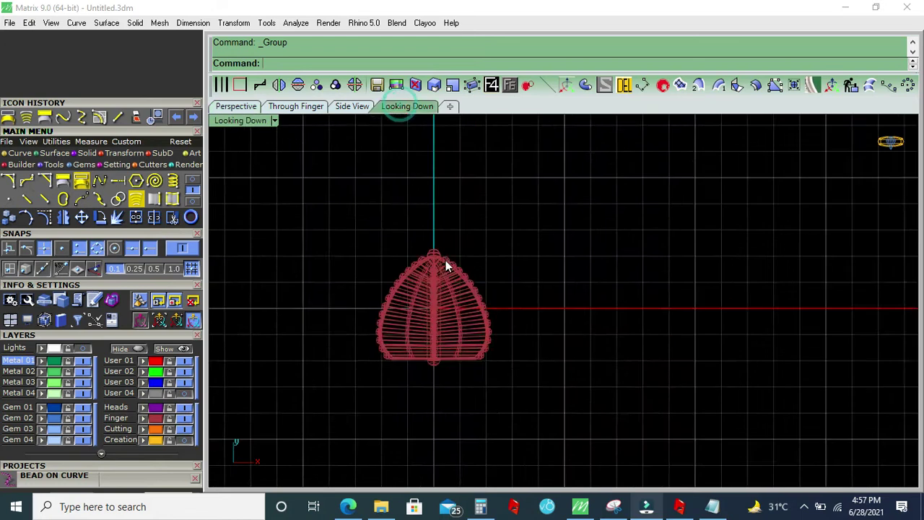
# Show layer User 04, make User 03 current, and select the bezel outline
pyautogui.click(183, 393)
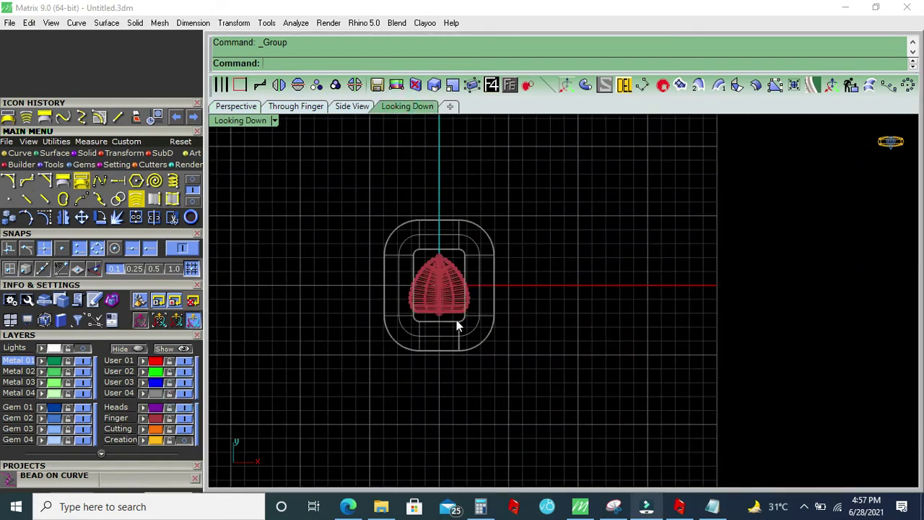
pyautogui.scroll(2, 462, 318)
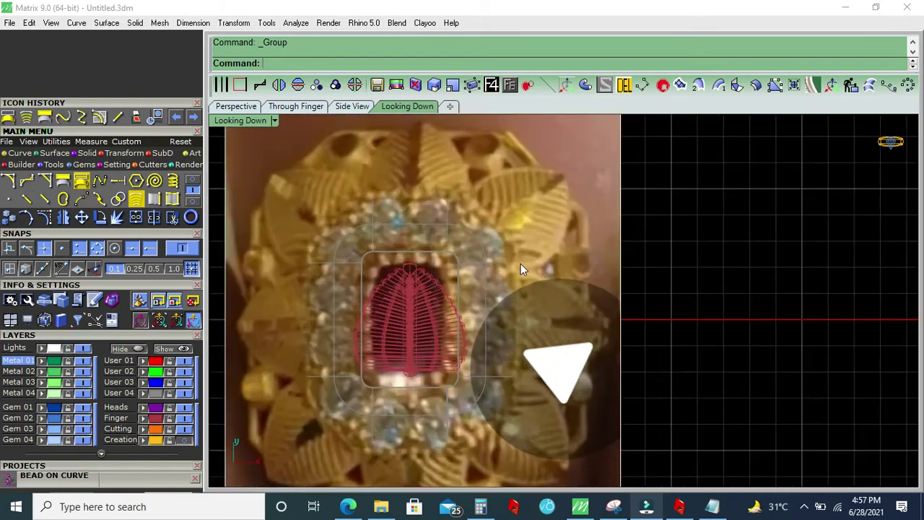
pyautogui.click(68, 348)
pyautogui.click(120, 382)
pyautogui.scroll(1, 502, 249)
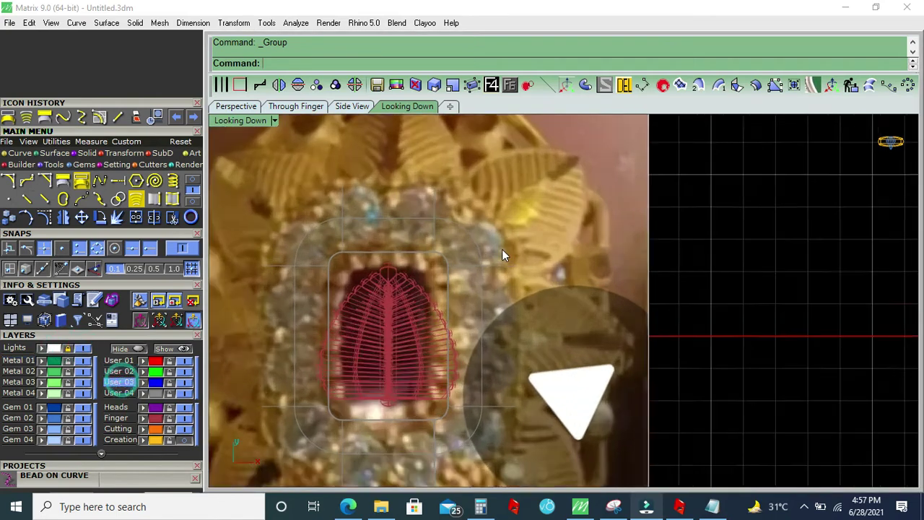
pyautogui.scroll(1, 502, 249)
pyautogui.click(465, 244)
# Offset the rounded bezel outline outward by a distance of 3
pyautogui.click(192, 200)
pyautogui.click(134, 199)
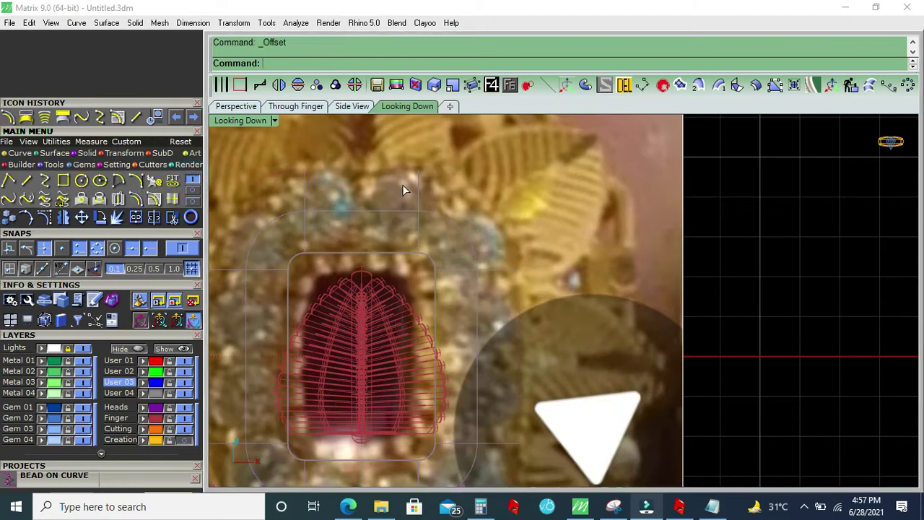
pyautogui.click(412, 171)
pyautogui.scroll(-2, 525, 189)
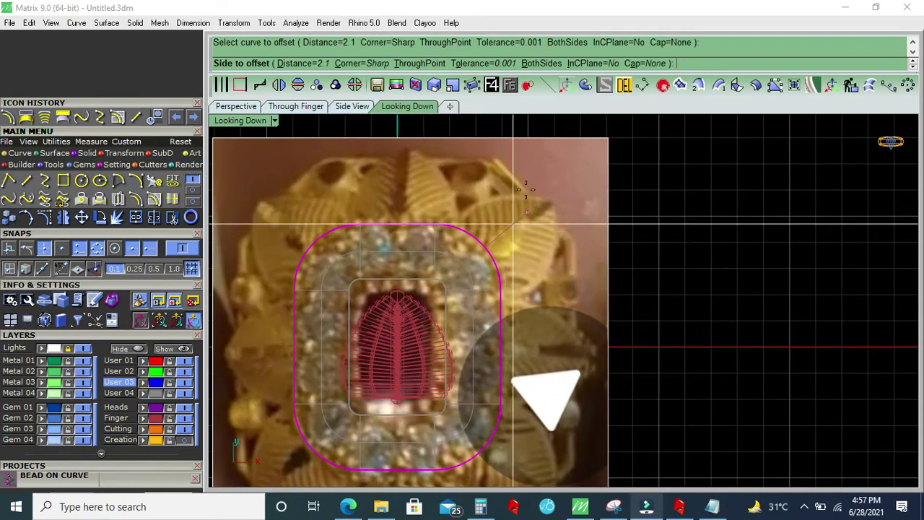
pyautogui.write('3')
pyautogui.press('Return')
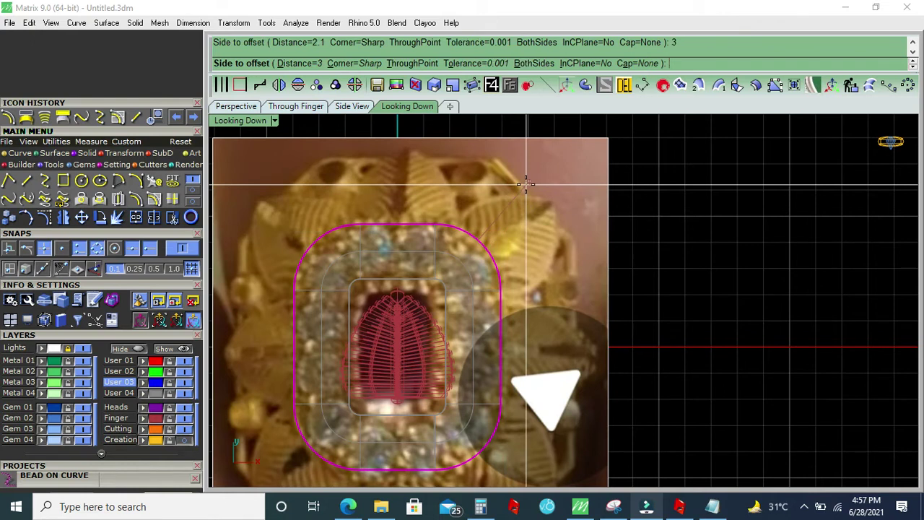
pyautogui.click(525, 186)
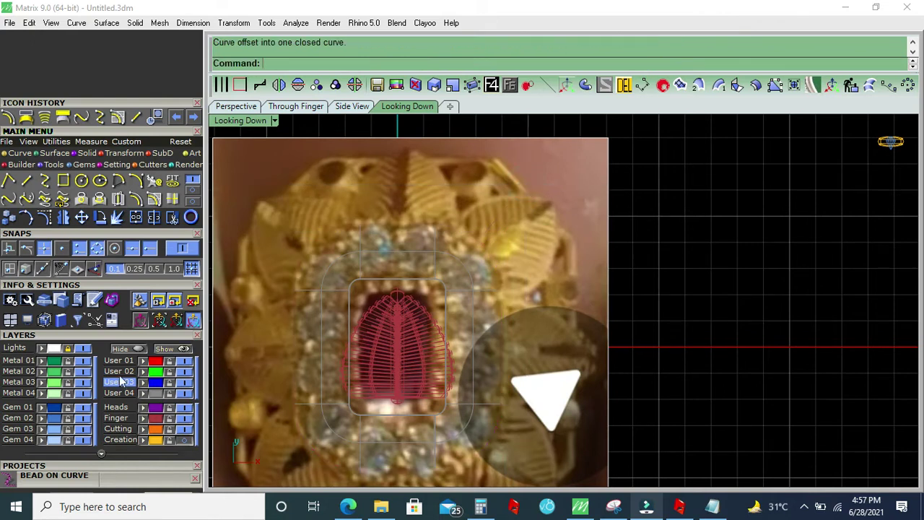
pyautogui.click(396, 343)
pyautogui.click(316, 107)
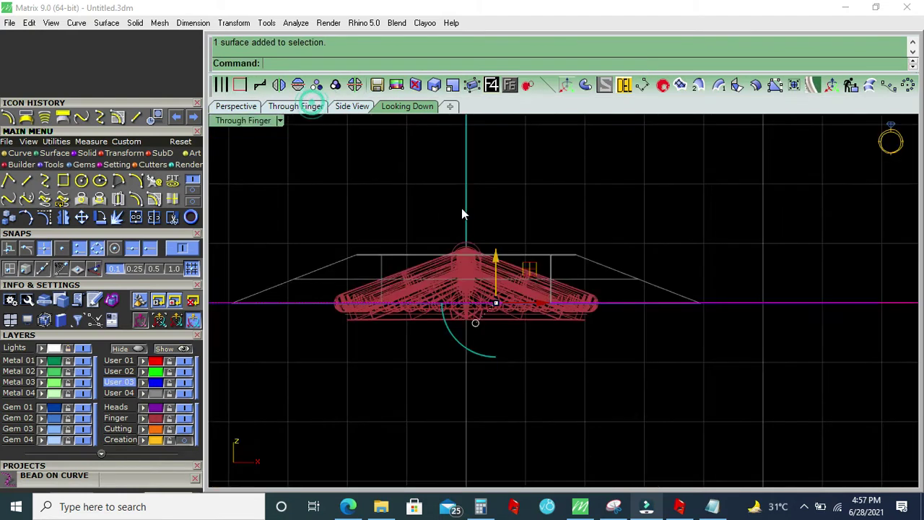
# Lower the leaf, offset the outer outline inward, and delete the original outline
pyautogui.moveTo(462, 183); pyautogui.dragTo(461, 383)
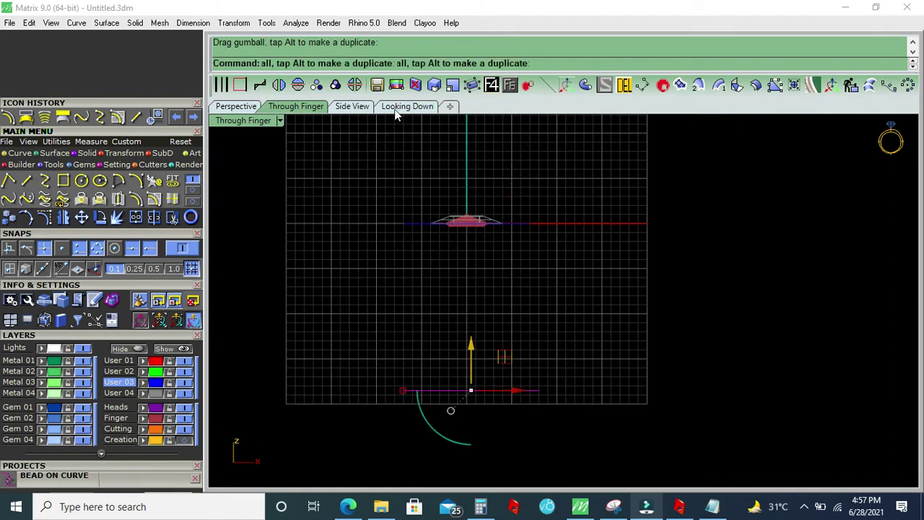
pyautogui.click(407, 106)
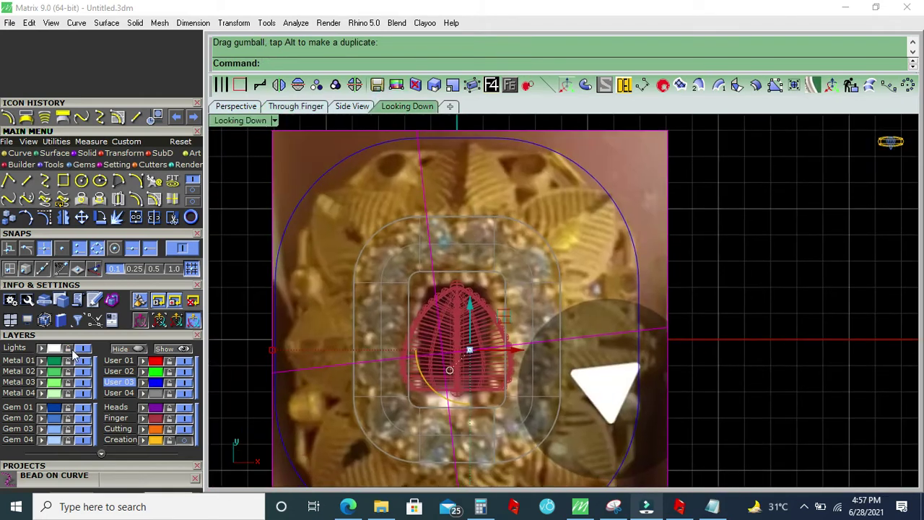
pyautogui.click(69, 349)
pyautogui.click(288, 242)
pyautogui.click(136, 198)
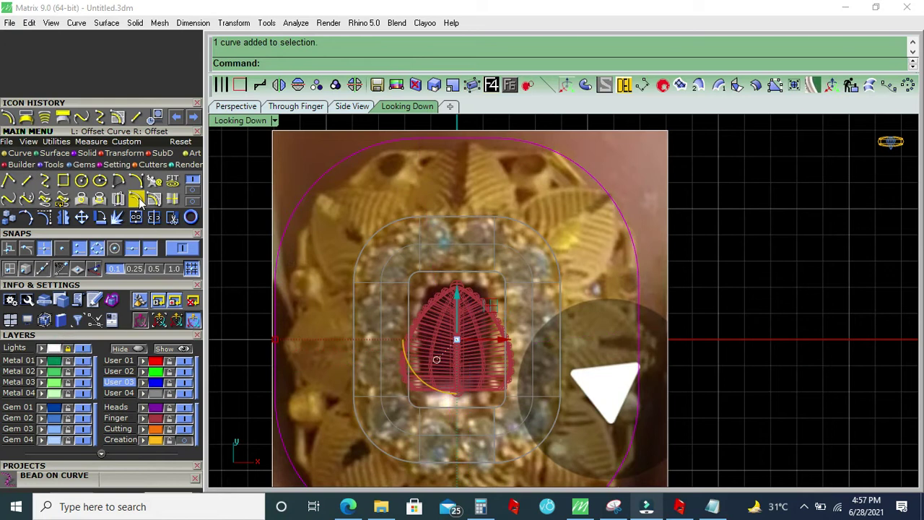
pyautogui.scroll(2, 332, 215)
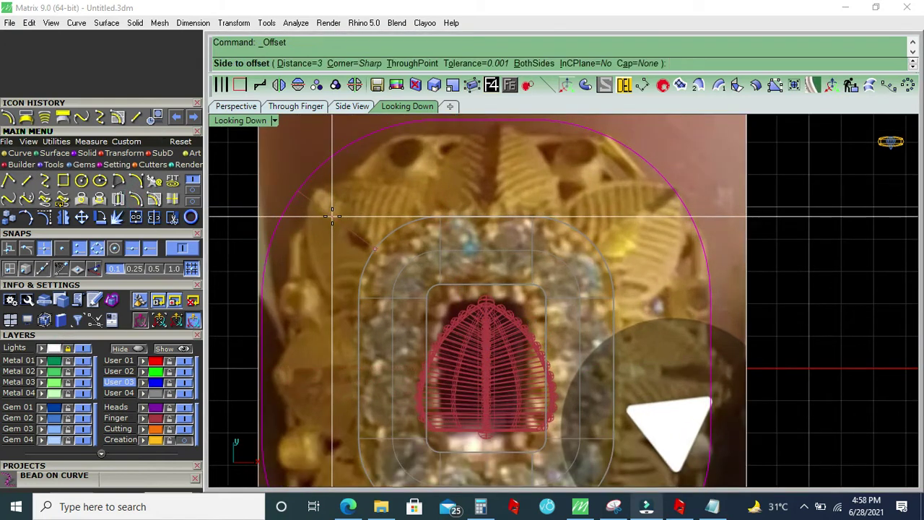
pyautogui.write('2')
pyautogui.click(336, 230)
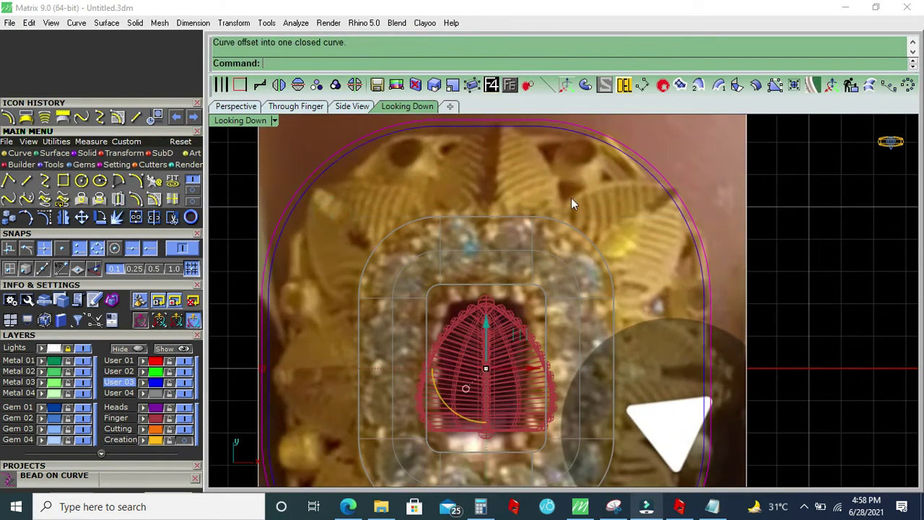
pyautogui.click(623, 85)
# Duplicate the bezel's outer edge as a curve and hide the picture layer
pyautogui.scroll(-2, 521, 224)
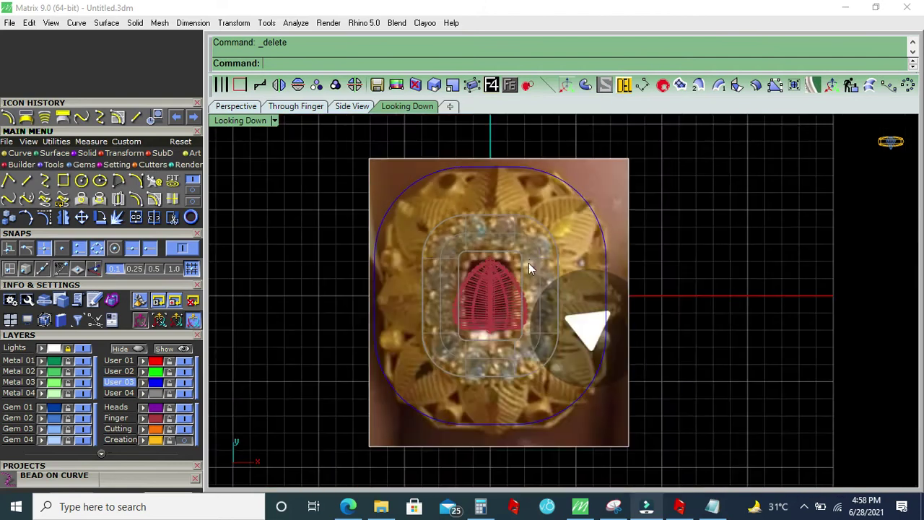
pyautogui.scroll(-5, 529, 259)
pyautogui.click(240, 84)
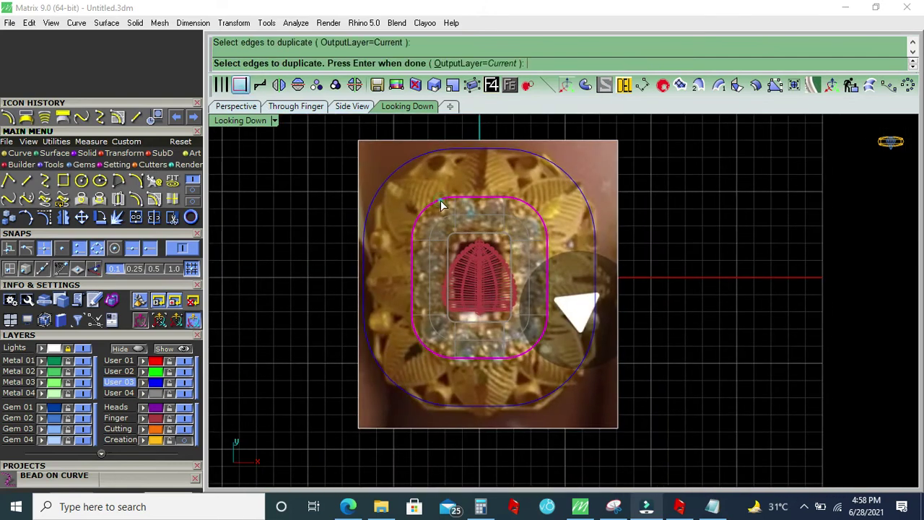
pyautogui.click(361, 328)
pyautogui.click(185, 393)
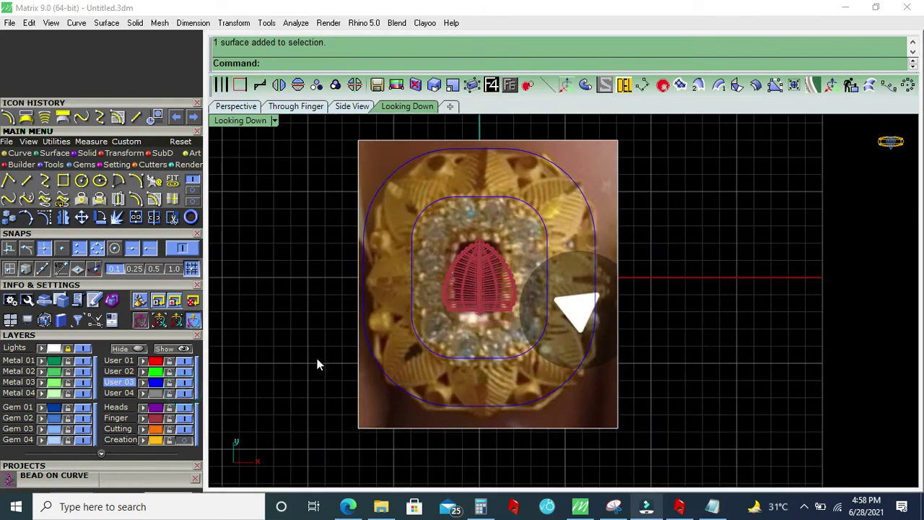
# Raise the inner rounded curve above the leaf and select both curves
pyautogui.click(415, 333)
pyautogui.click(318, 108)
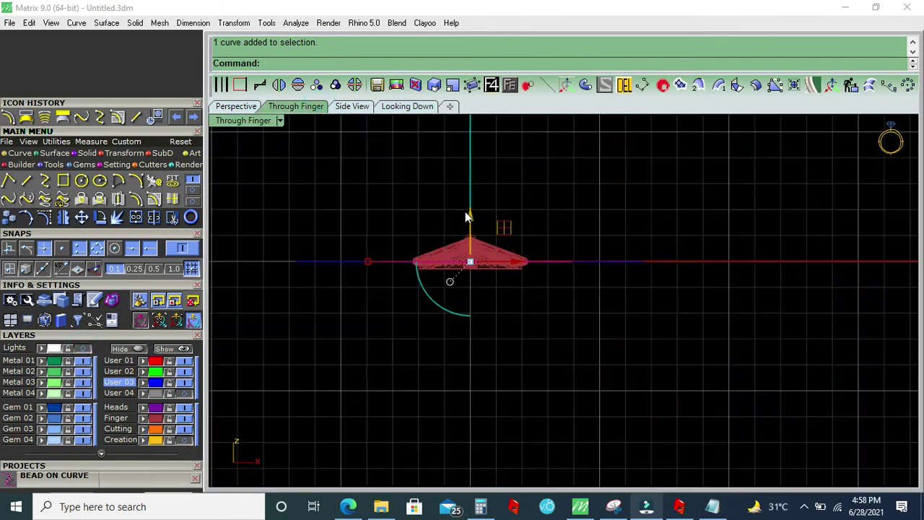
pyautogui.click(181, 267)
pyautogui.moveTo(470, 216)
pyautogui.mouseDown()
pyautogui.moveTo(473, 173)
pyautogui.moveTo(465, 196)
pyautogui.moveTo(473, 191)
pyautogui.mouseUp()
pyautogui.click(154, 269)
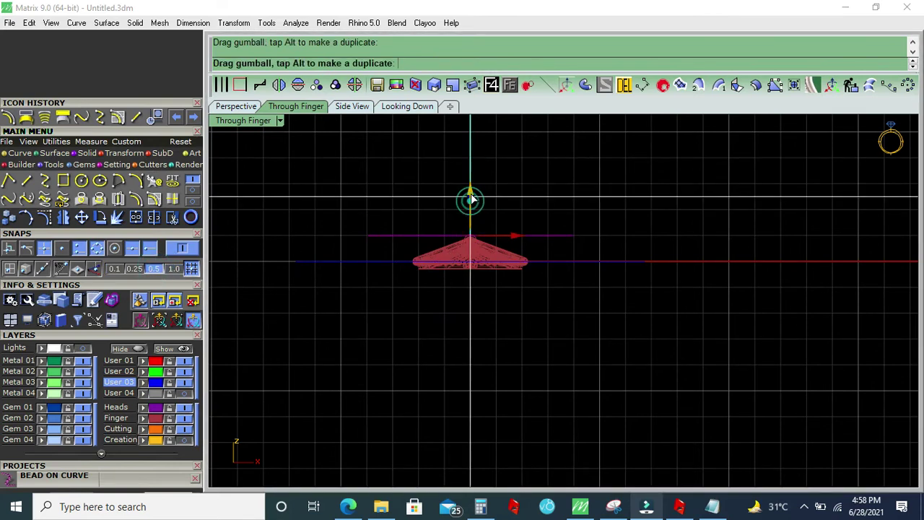
pyautogui.moveTo(381, 192); pyautogui.dragTo(303, 319)
pyautogui.click(236, 106)
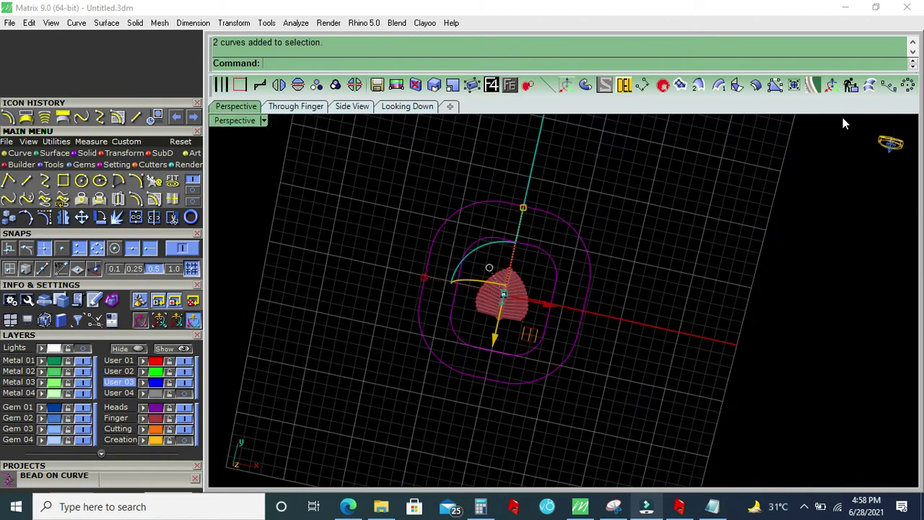
# Loft a flat band surface between the two rounded curves
pyautogui.click(869, 88)
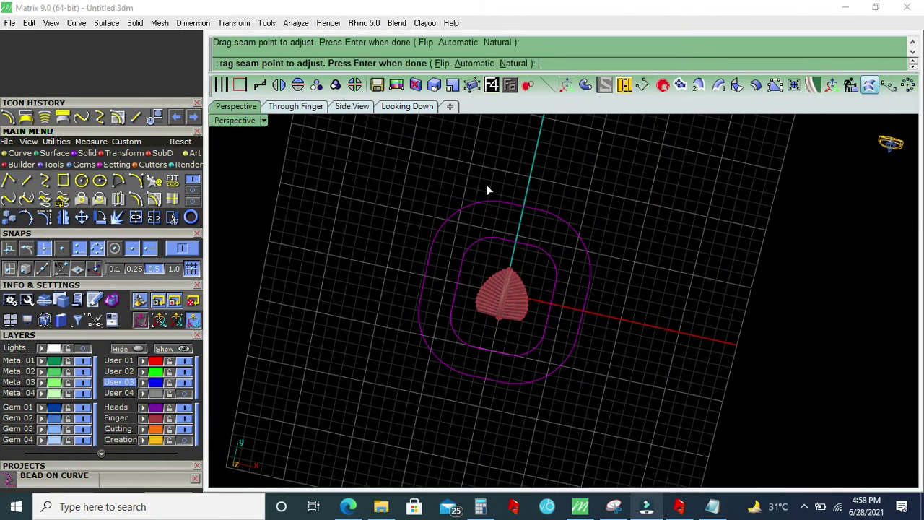
pyautogui.press('Return')
pyautogui.press('Return')
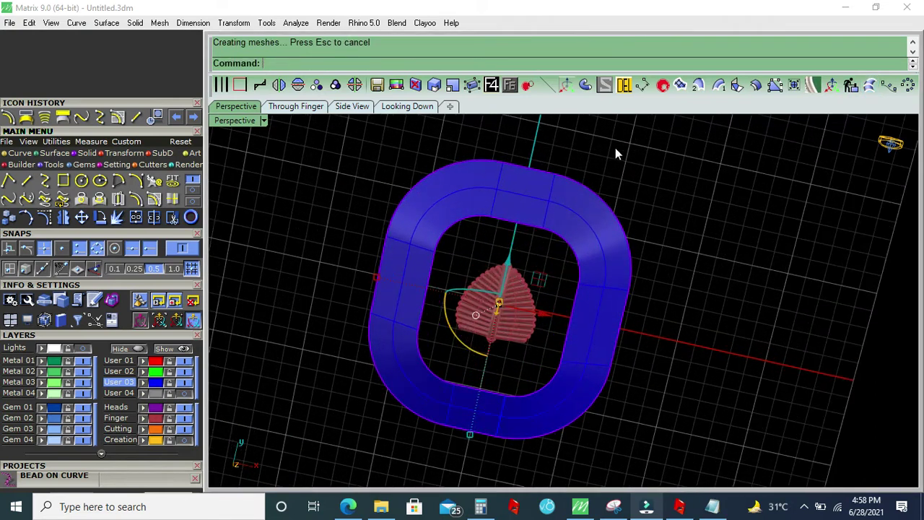
pyautogui.click(594, 207)
pyautogui.click(671, 177)
# Delete the grey inner surface, restore the Creation layer, and select the band
pyautogui.click(184, 393)
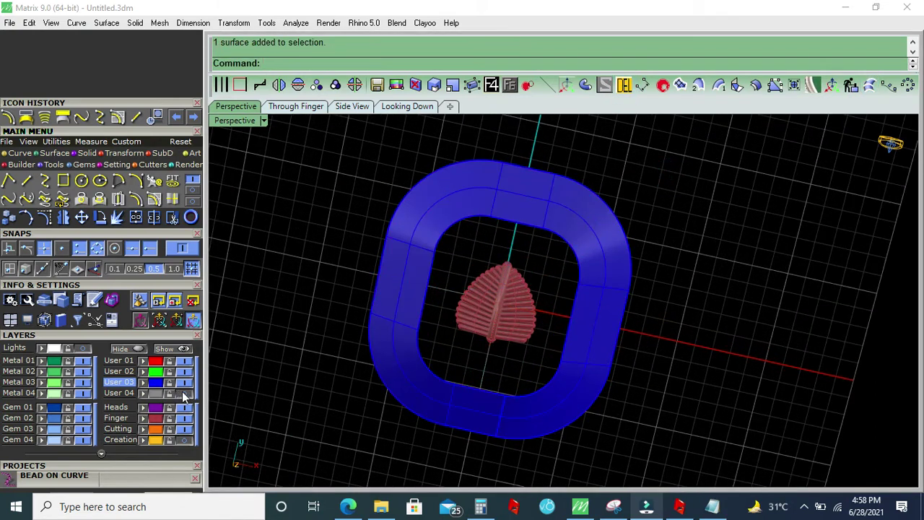
pyautogui.moveTo(232, 402); pyautogui.dragTo(433, 335, button='right')
pyautogui.click(437, 334)
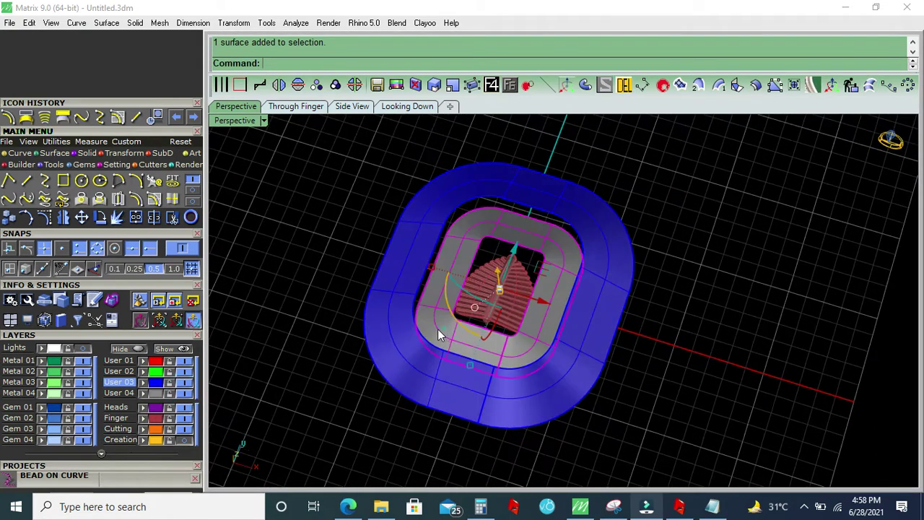
pyautogui.click(620, 89)
pyautogui.click(153, 442)
pyautogui.moveTo(499, 325)
pyautogui.mouseDown(button='right')
pyautogui.moveTo(498, 238)
pyautogui.moveTo(279, 256)
pyautogui.moveTo(364, 302)
pyautogui.moveTo(435, 425)
pyautogui.mouseUp(button='right')
pyautogui.click(280, 255)
pyautogui.click(499, 421)
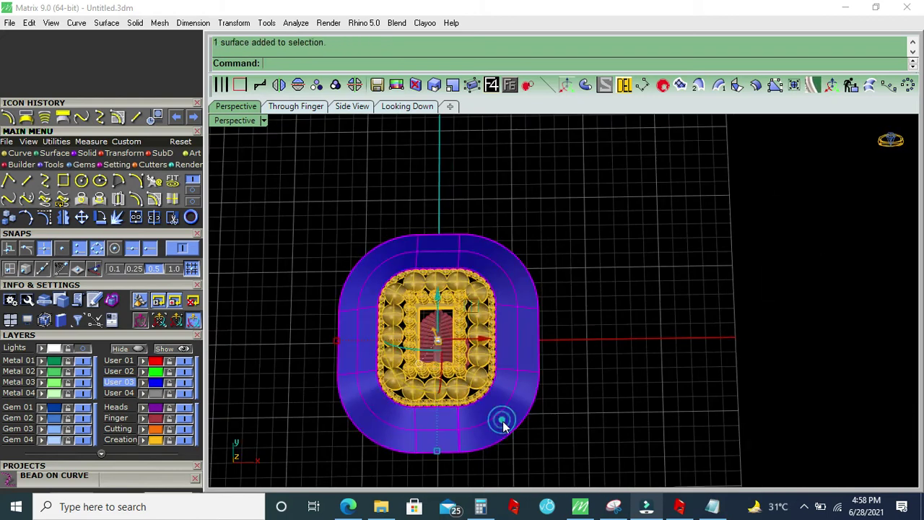
# Start Orient on Surface on the band with the ribbed leaf as the object
pyautogui.click(509, 85)
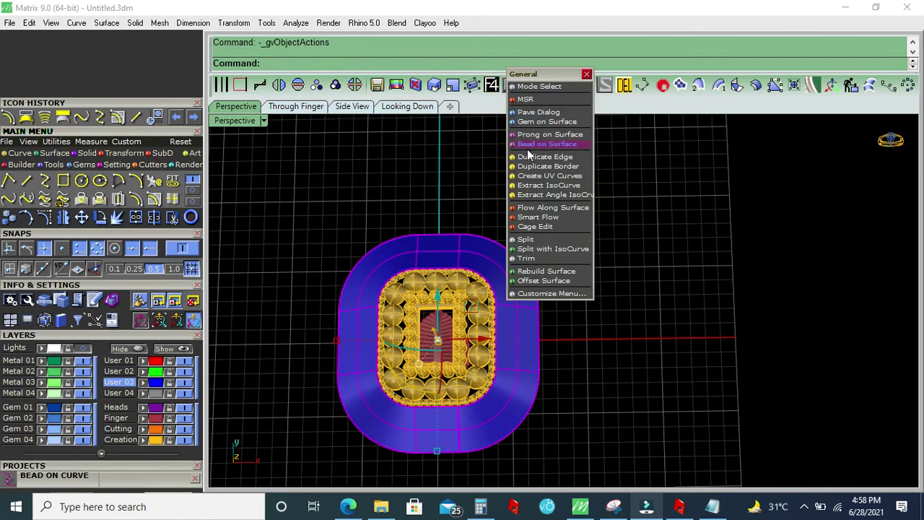
pyautogui.click(533, 144)
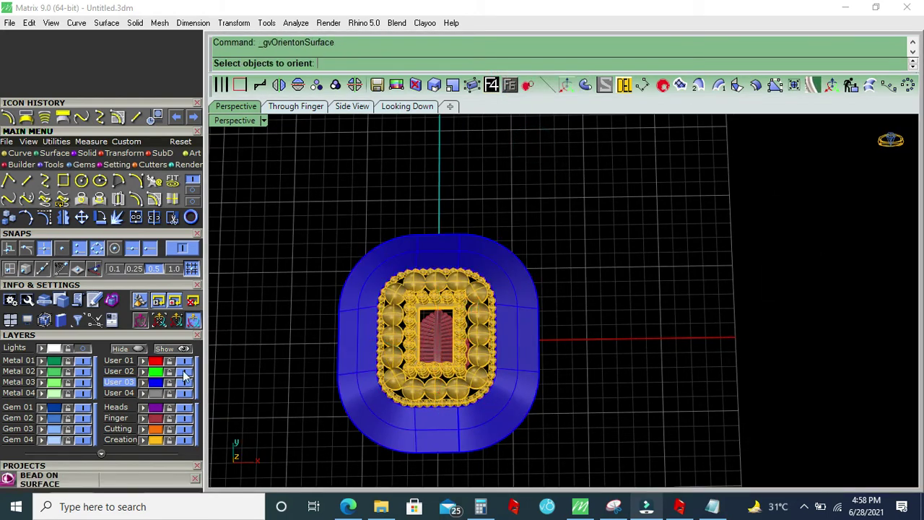
pyautogui.click(153, 418)
pyautogui.scroll(2, 465, 249)
pyautogui.scroll(1, 465, 249)
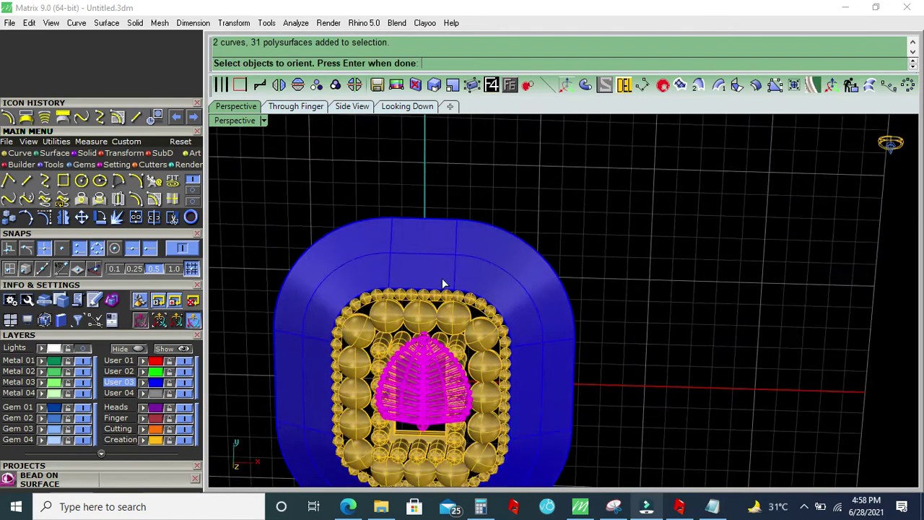
pyautogui.press('Return')
# Place a leaf copy at the top of the band in the top view
pyautogui.click(408, 106)
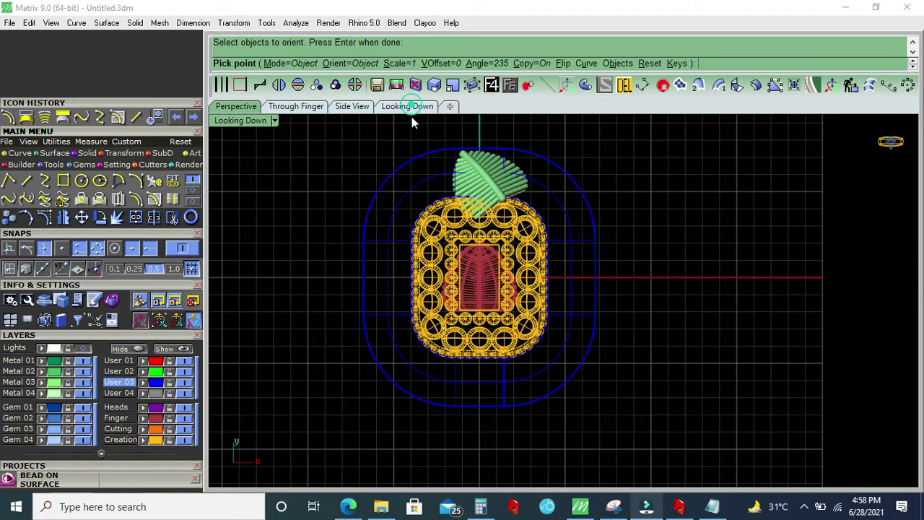
pyautogui.click(83, 349)
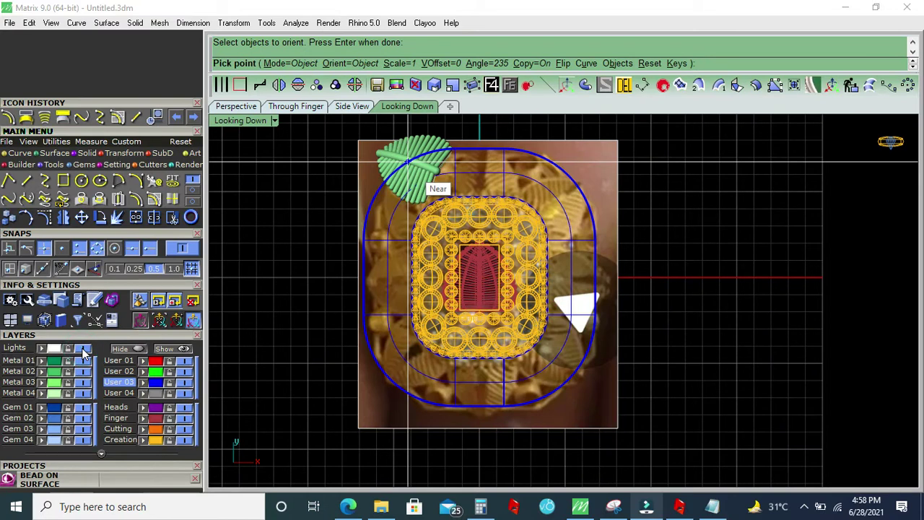
pyautogui.click(84, 349)
pyautogui.scroll(1, 469, 173)
pyautogui.scroll(1, 483, 177)
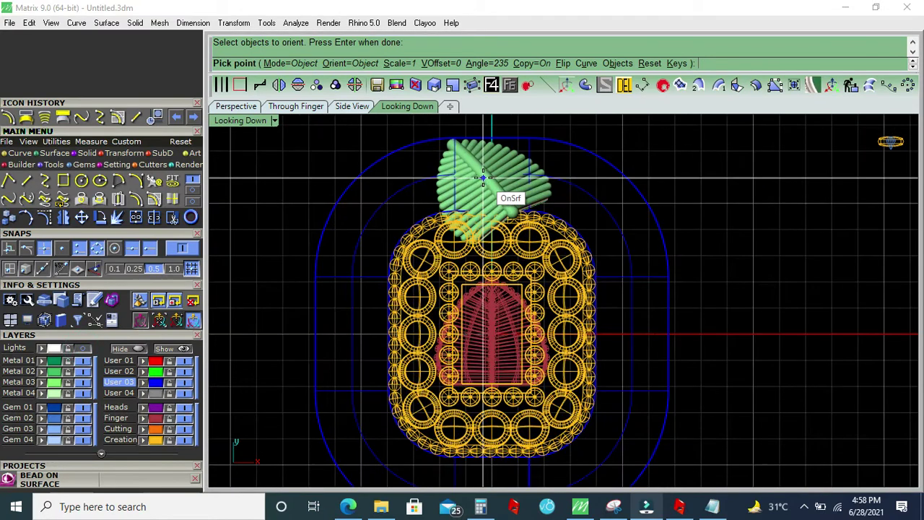
pyautogui.scroll(1, 483, 177)
pyautogui.keyDown('ctrl'); pyautogui.scroll(1, 485, 177); pyautogui.keyUp('ctrl')
pyautogui.keyDown('ctrl'); pyautogui.scroll(1, 488, 177); pyautogui.keyUp('ctrl')
pyautogui.keyDown('ctrl'); pyautogui.scroll(1, 488, 177); pyautogui.keyUp('ctrl')
pyautogui.keyDown('ctrl'); pyautogui.scroll(1, 488, 177); pyautogui.keyUp('ctrl')
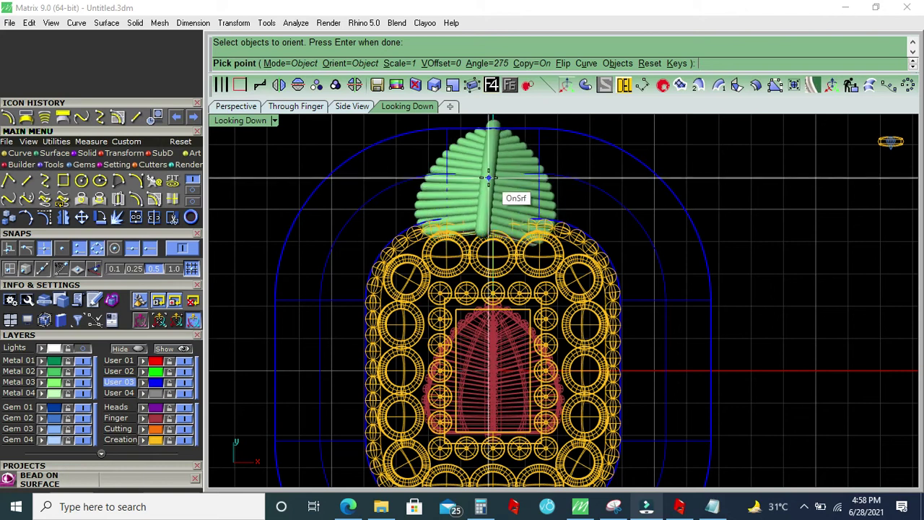
pyautogui.moveTo(488, 177); pyautogui.dragTo(487, 196, button='right')
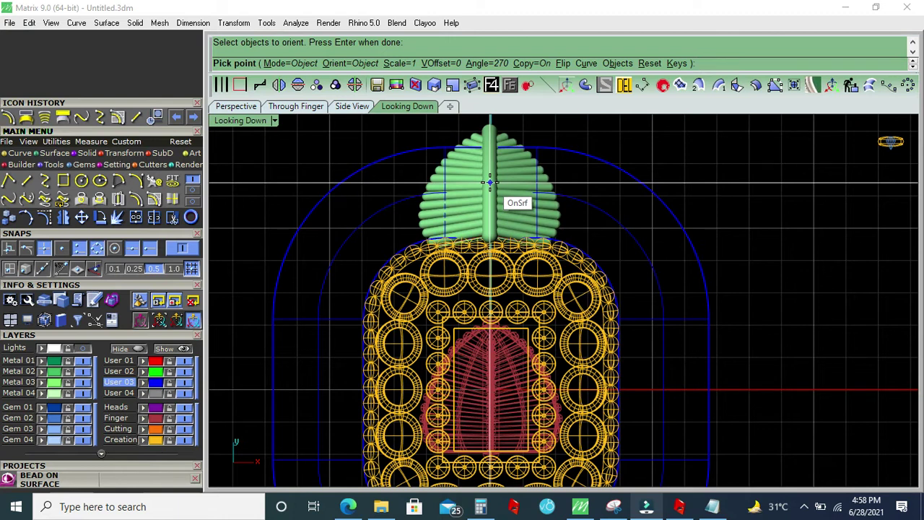
pyautogui.click(490, 183)
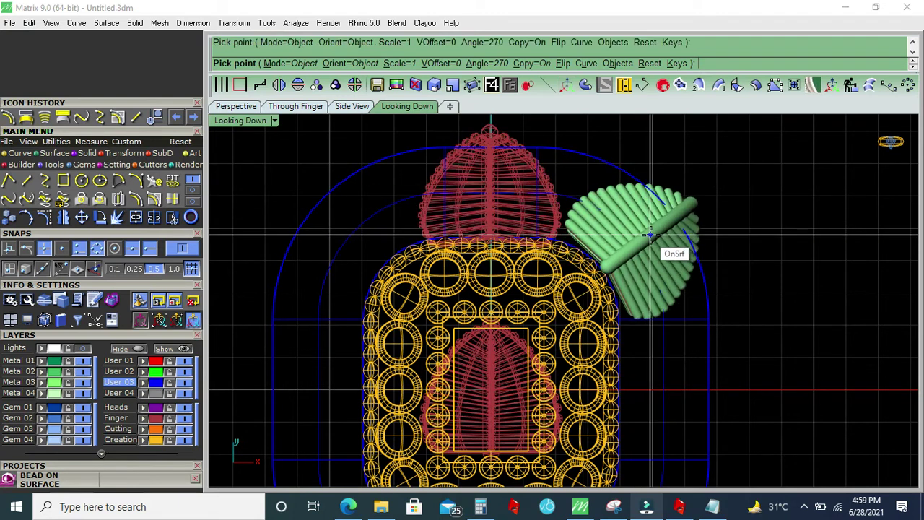
# Compare the placement with the reference ring photo and zoom around the band
pyautogui.click(87, 349)
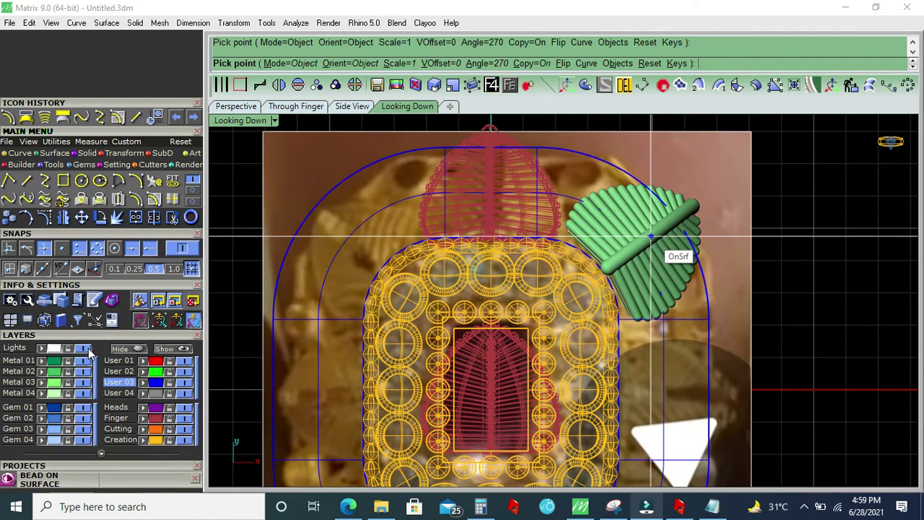
pyautogui.click(86, 350)
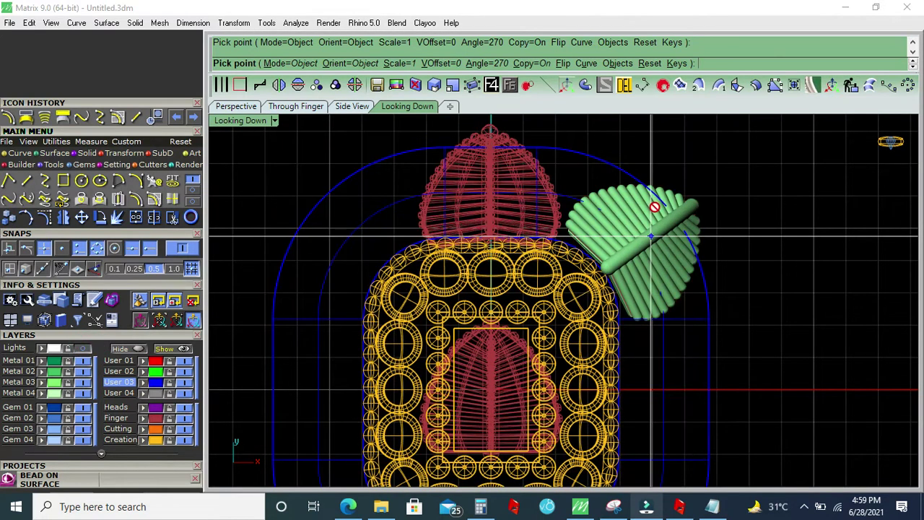
pyautogui.scroll(-1, 653, 208)
pyautogui.scroll(1, 671, 371)
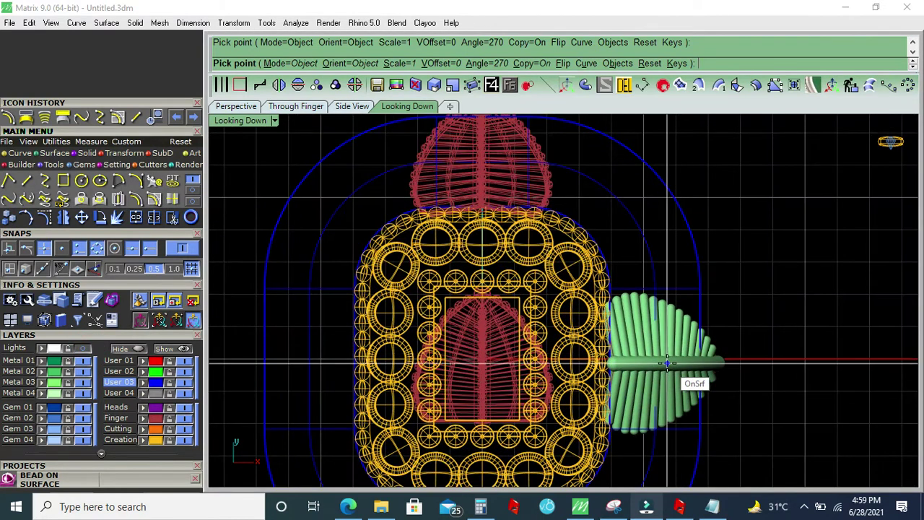
pyautogui.scroll(2, 664, 363)
pyautogui.scroll(1, 668, 361)
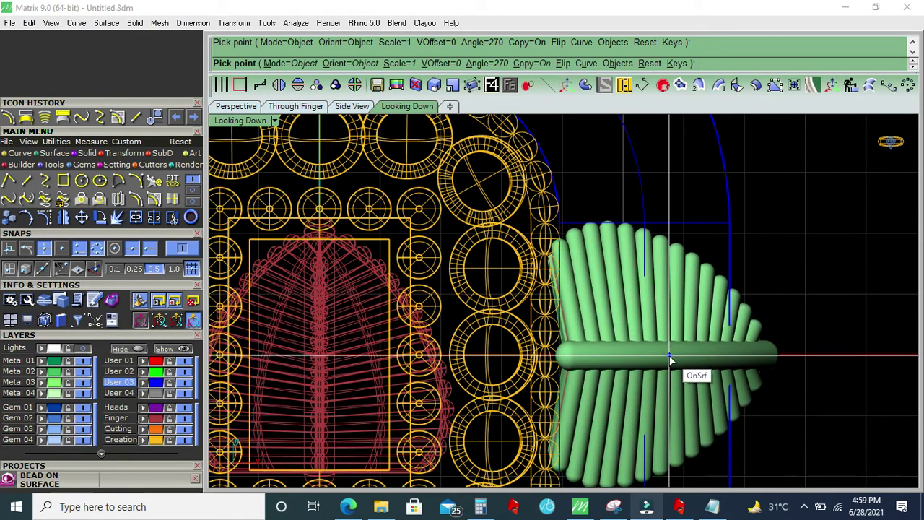
pyautogui.scroll(-1, 670, 359)
pyautogui.scroll(-2, 686, 369)
pyautogui.scroll(1, 652, 225)
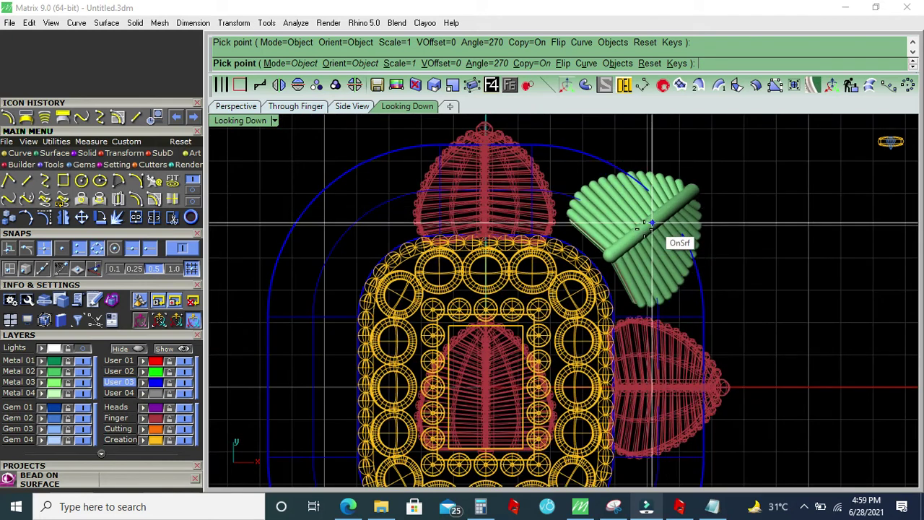
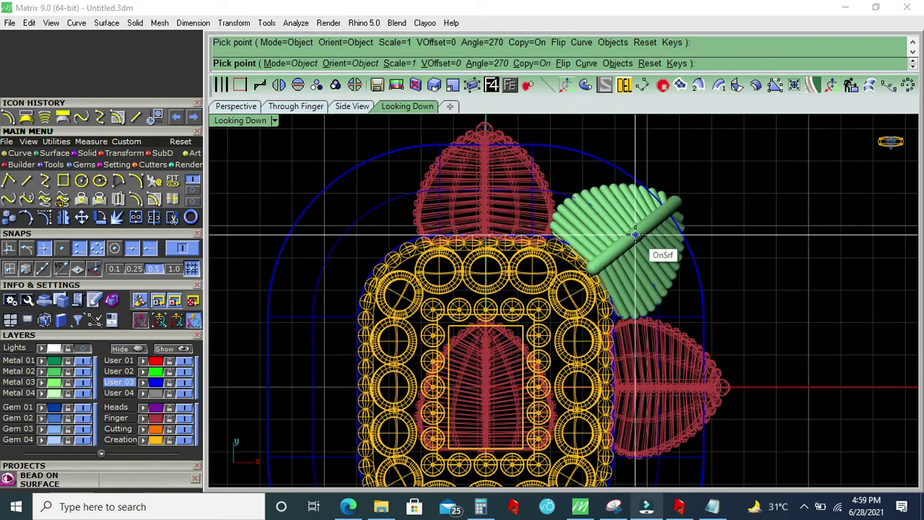
# Place the green leaf on the surface and finish the placement
pyautogui.click(635, 235)
pyautogui.scroll(-5, 635, 235)
pyautogui.press('Return')
# Make User 04 the current layer and hide the User 03 outline and Creation layers
pyautogui.click(184, 382)
pyautogui.click(491, 296)
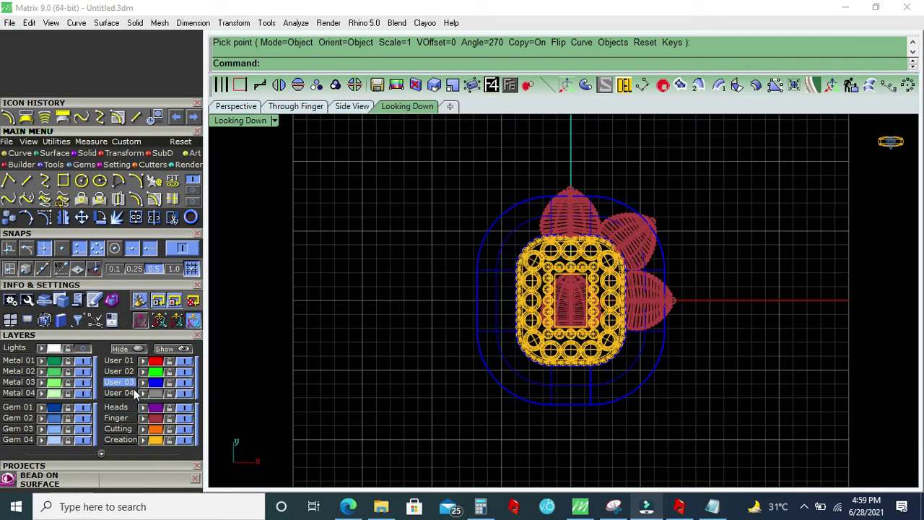
pyautogui.click(120, 393)
pyautogui.click(184, 381)
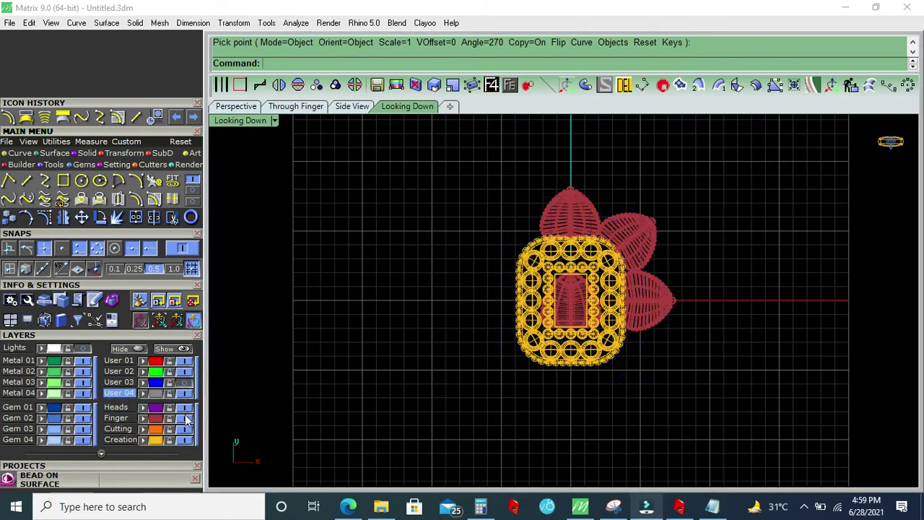
pyautogui.click(183, 441)
pyautogui.scroll(2, 559, 320)
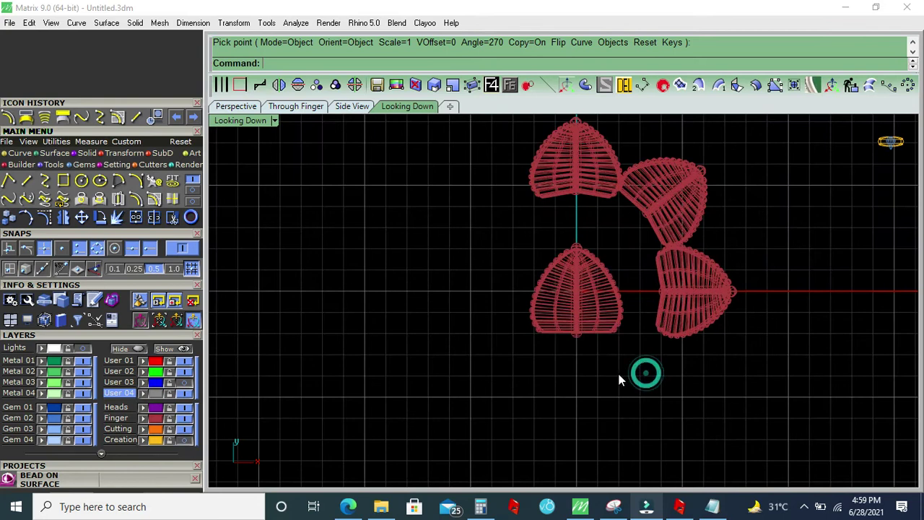
# Ungroup, regroup and hide the lower petal
pyautogui.moveTo(626, 373); pyautogui.dragTo(400, 230)
pyautogui.hotkey('ctrl', 'shift', 'g')
pyautogui.hotkey('ctrl', 'g')
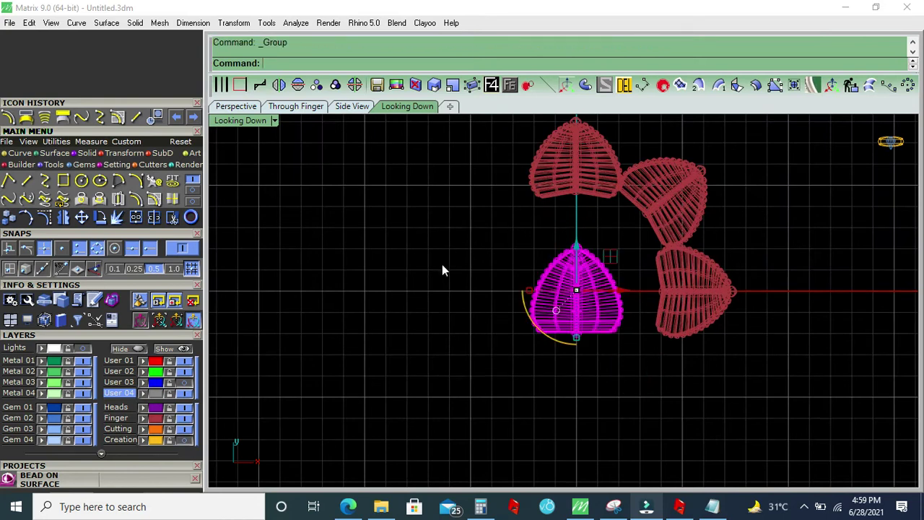
pyautogui.hotkey('ctrl', 'h')
pyautogui.scroll(1, 557, 267)
pyautogui.scroll(4, 594, 267)
# Regroup the visible petals except the right one, and mirror the upper-right petal horizontally
pyautogui.hotkey('ctrl', 'a')
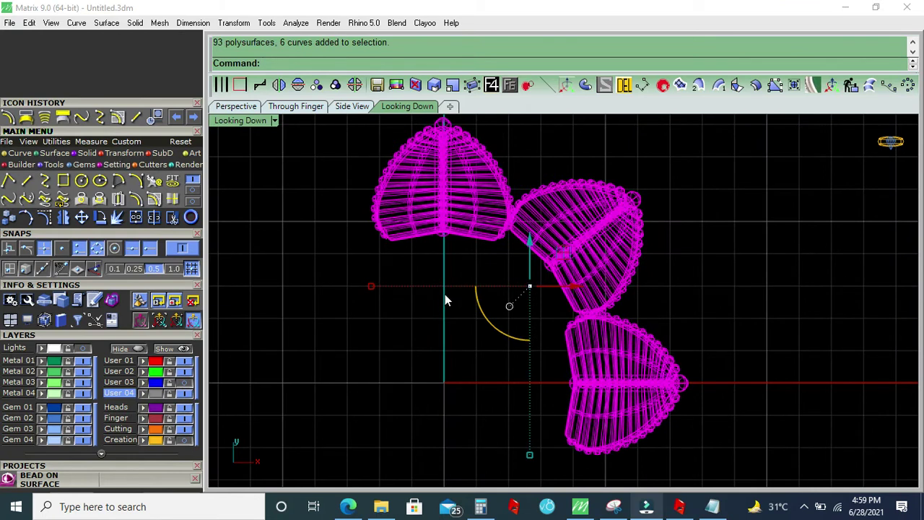
pyautogui.hotkey('ctrl', 'shift', 'g')
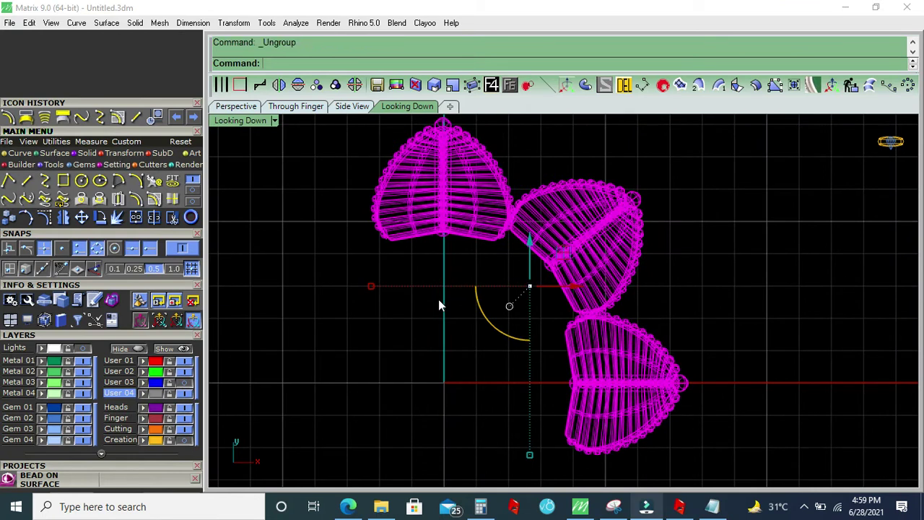
pyautogui.keyDown('ctrl'); pyautogui.moveTo(476, 343); pyautogui.dragTo(687, 153); pyautogui.keyUp('ctrl')
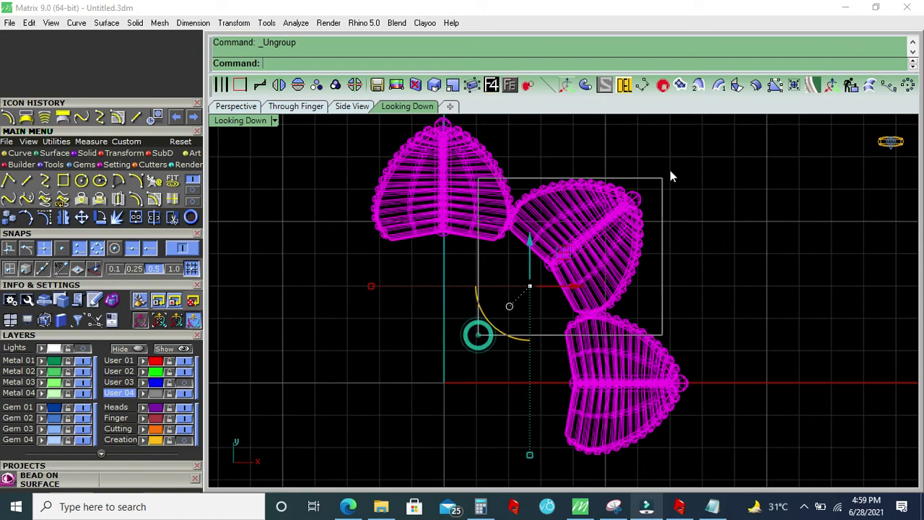
pyautogui.hotkey('ctrl', 'g')
pyautogui.scroll(-3, 555, 265)
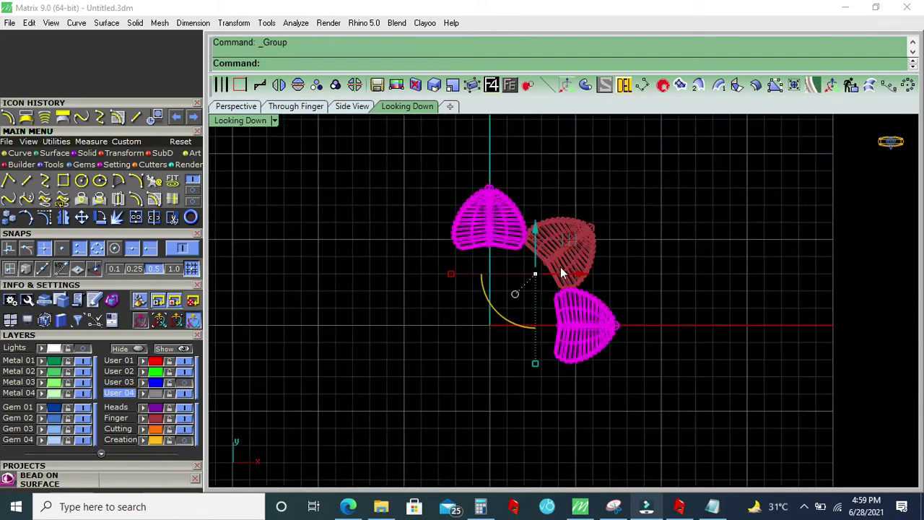
pyautogui.moveTo(470, 338); pyautogui.dragTo(656, 184)
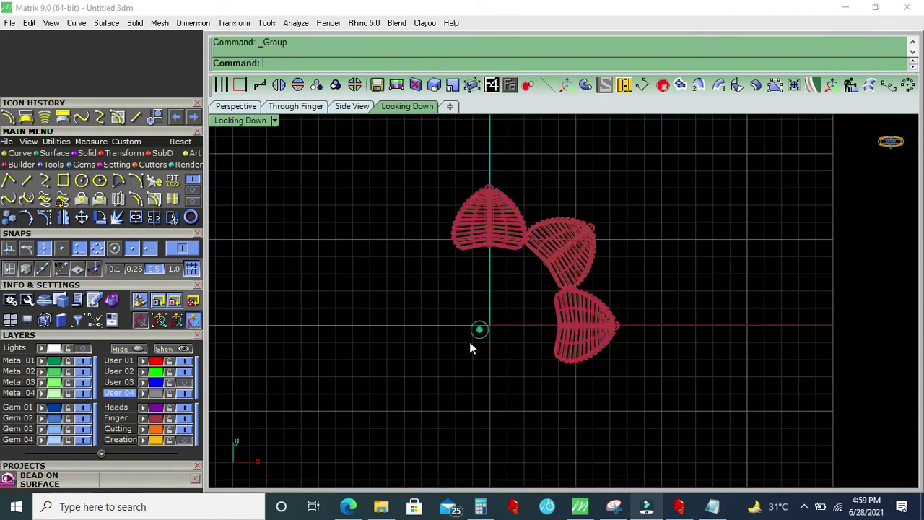
pyautogui.click(356, 86)
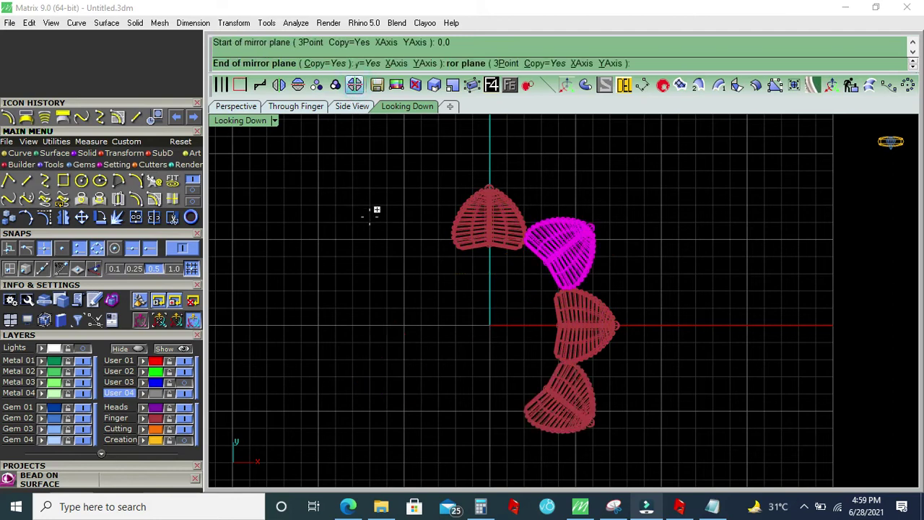
# Rotate copies of the top and right petals around the ring centre, then show the gold setting
pyautogui.click(492, 234)
pyautogui.hotkey('ctrl', 'r')
pyautogui.click(338, 64)
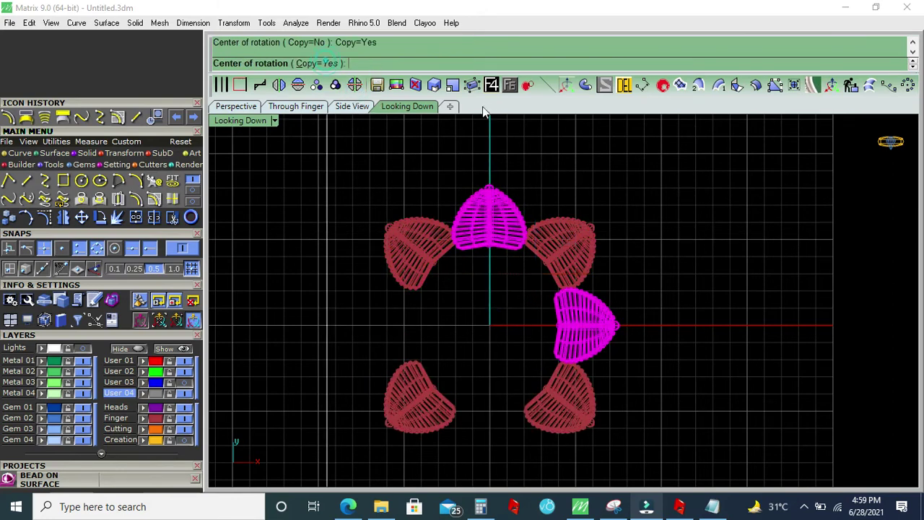
pyautogui.click(490, 325)
pyautogui.click(258, 325)
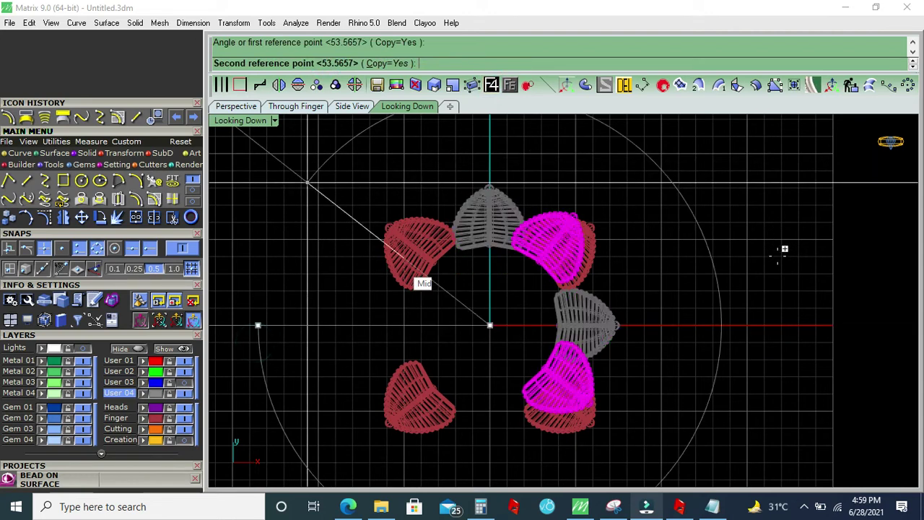
pyautogui.click(777, 306)
pyautogui.click(777, 305)
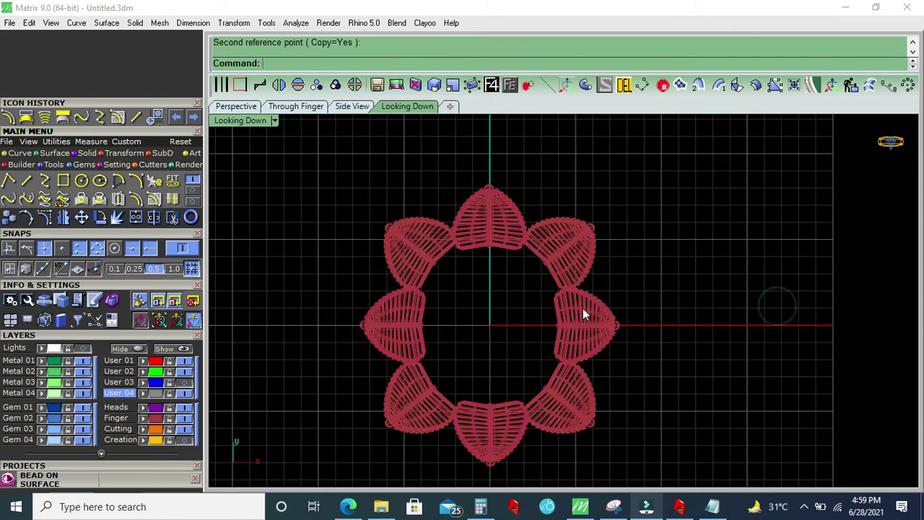
pyautogui.click(184, 441)
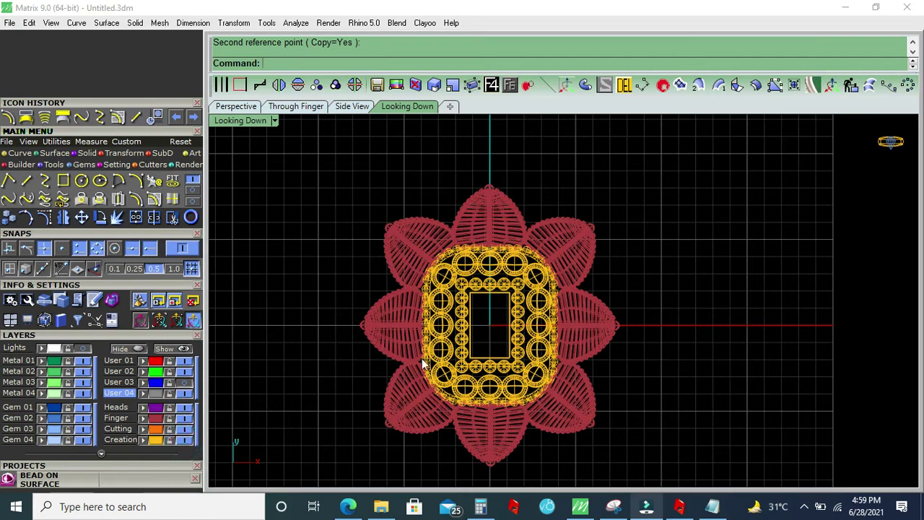
# Show the User 03 curves and pipe the blue outline with diameter 0.5
pyautogui.click(184, 383)
pyautogui.scroll(1, 480, 226)
pyautogui.scroll(1, 398, 206)
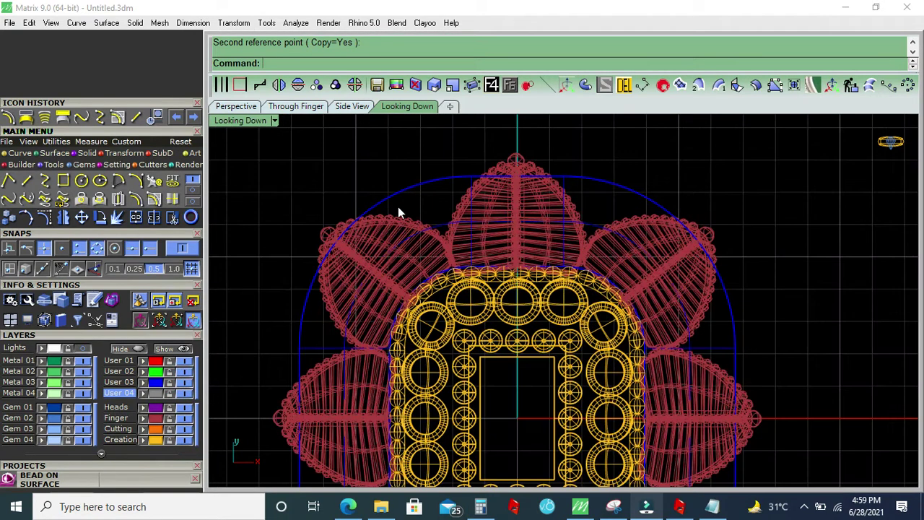
pyautogui.click(585, 84)
pyautogui.click(431, 187)
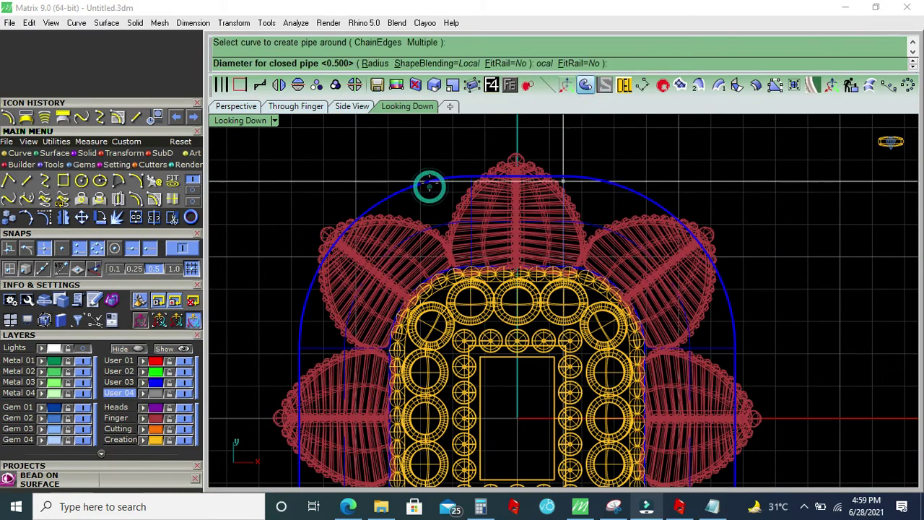
pyautogui.write('.5')
pyautogui.press('Return')
pyautogui.press('Return')
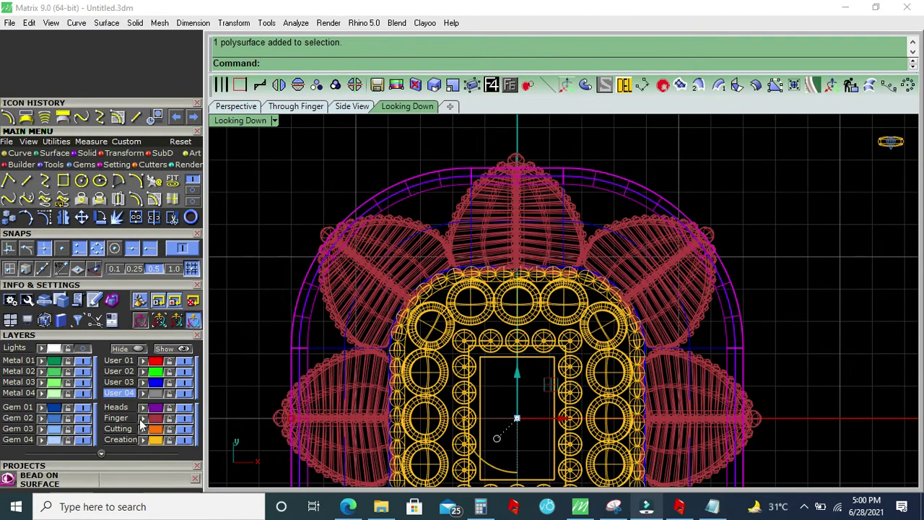
# Toggle the reference ring photo on and off, then view the model at a low perspective angle
pyautogui.scroll(-2, 354, 306)
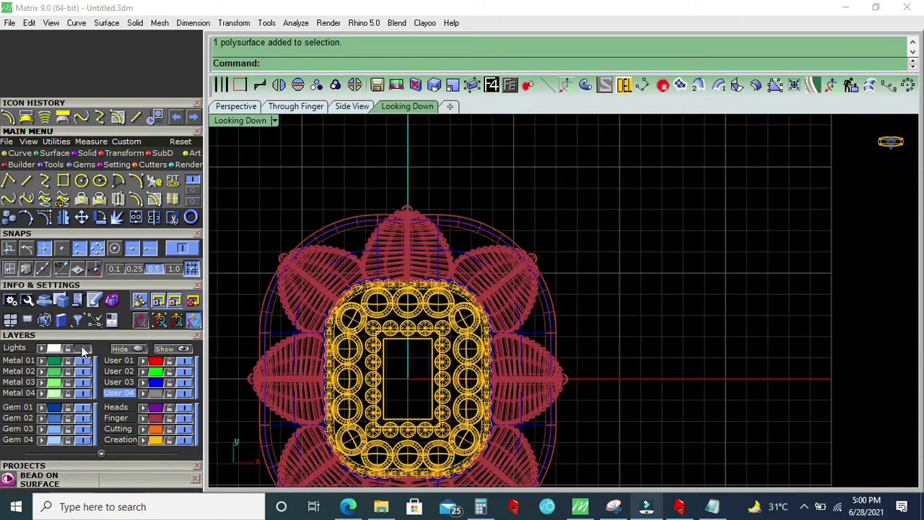
pyautogui.click(83, 349)
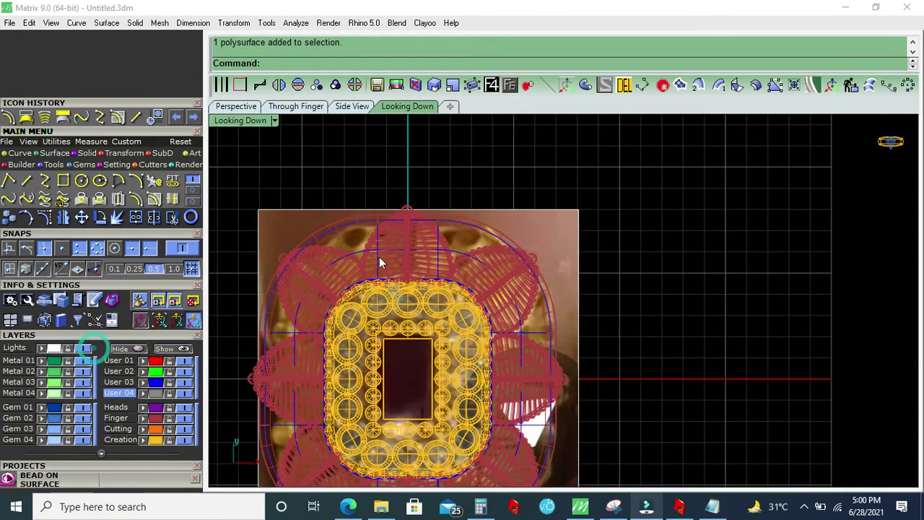
pyautogui.click(83, 349)
pyautogui.click(236, 107)
pyautogui.moveTo(659, 324); pyautogui.dragTo(599, 293, button='right')
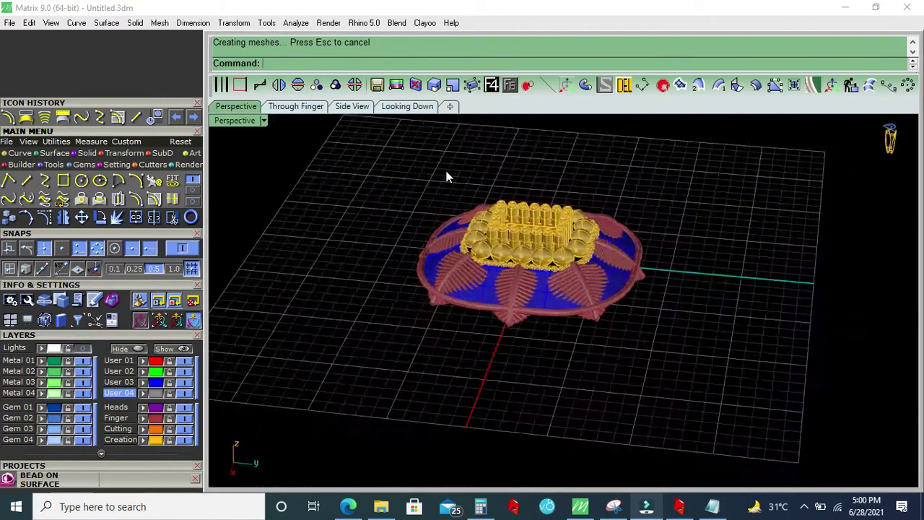
# Move the piped rim down, then raise it slightly using a 0.25 snap step
pyautogui.scroll(5, 600, 293)
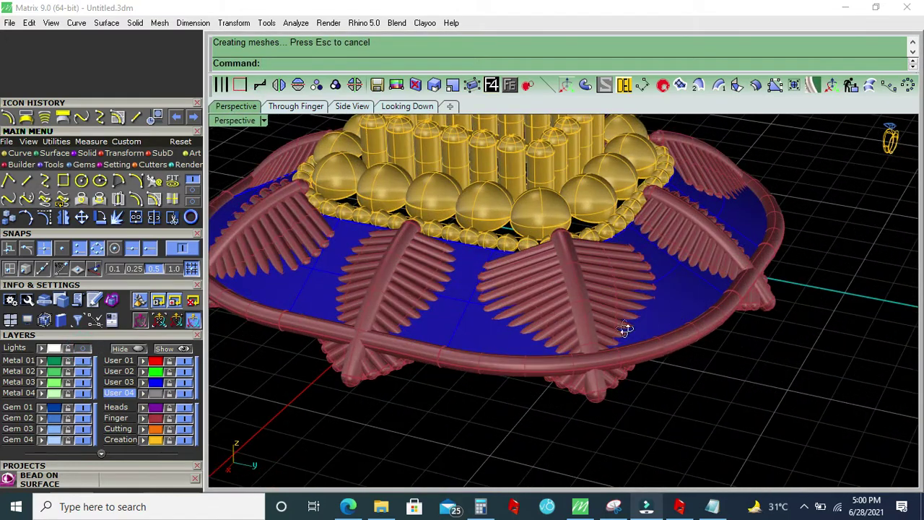
pyautogui.moveTo(621, 329); pyautogui.dragTo(604, 345, button='right')
pyautogui.scroll(-3, 604, 345)
pyautogui.click(619, 362)
pyautogui.moveTo(628, 247)
pyautogui.mouseDown()
pyautogui.moveTo(636, 264)
pyautogui.moveTo(584, 335)
pyautogui.mouseUp()
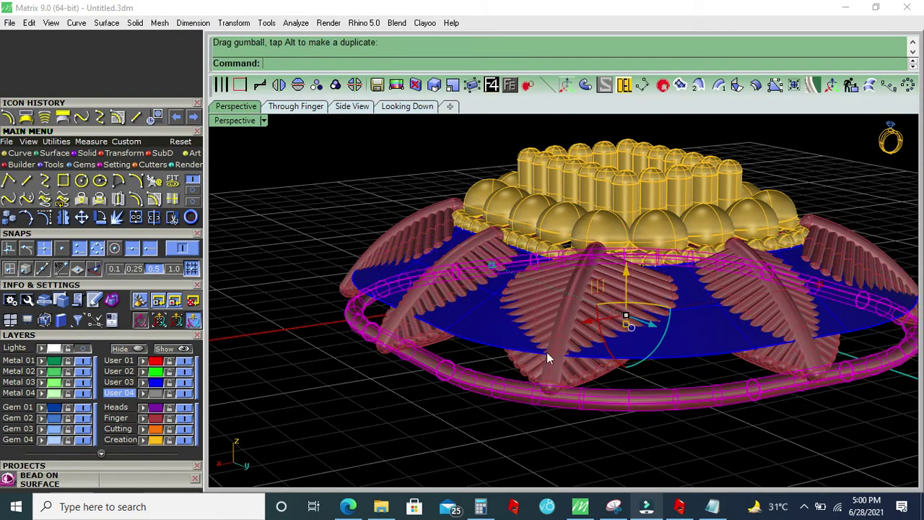
pyautogui.scroll(3, 343, 379)
pyautogui.click(133, 271)
pyautogui.moveTo(707, 243); pyautogui.dragTo(708, 231)
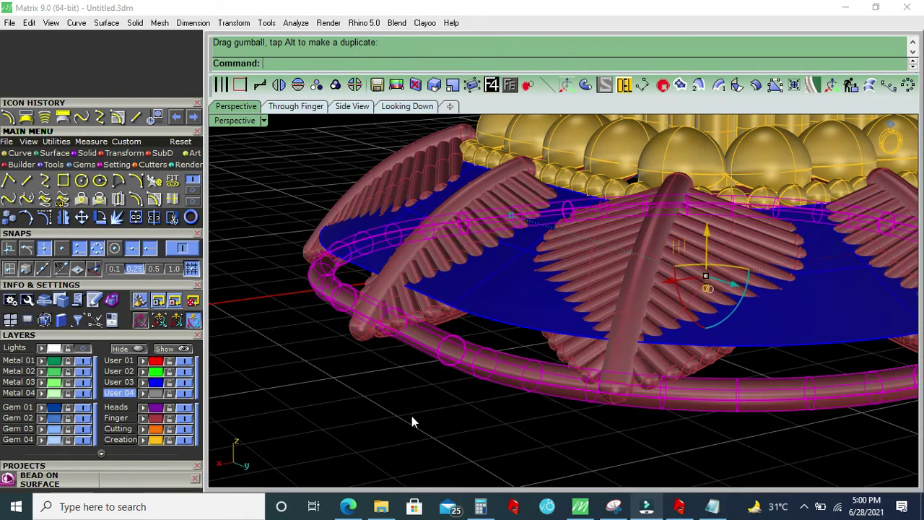
# Shift the blue base surface along its vertical axis and reselect it
pyautogui.click(526, 304)
pyautogui.moveTo(713, 176); pyautogui.dragTo(718, 197)
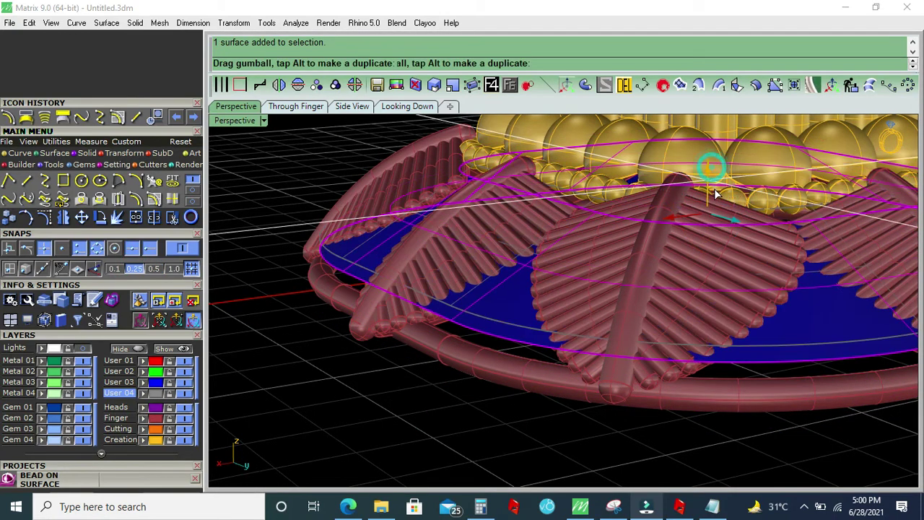
pyautogui.press('Escape')
pyautogui.moveTo(585, 298)
pyautogui.mouseDown(button='right')
pyautogui.moveTo(407, 381)
pyautogui.moveTo(523, 338)
pyautogui.moveTo(557, 429)
pyautogui.moveTo(598, 348)
pyautogui.mouseUp(button='right')
pyautogui.click(598, 348)
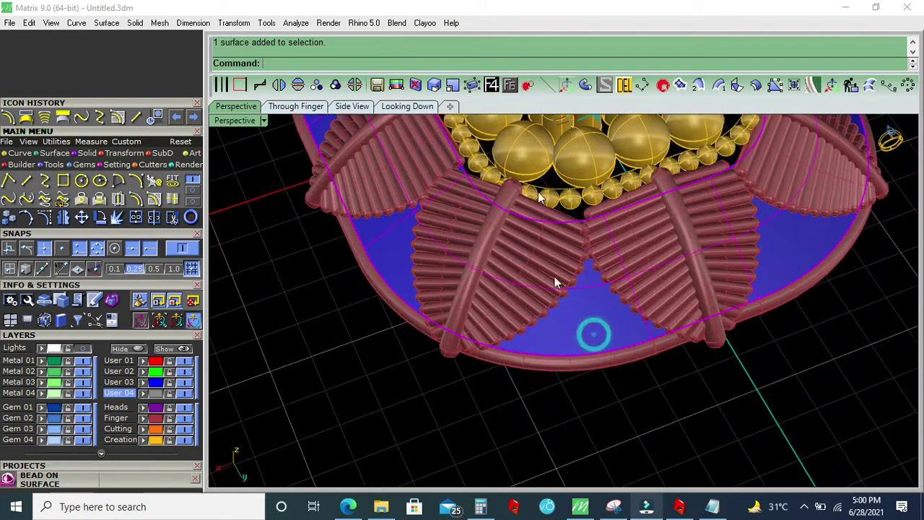
pyautogui.click(525, 87)
# Place two green beads at scale 0.9 on the blue band between petals
pyautogui.click(551, 149)
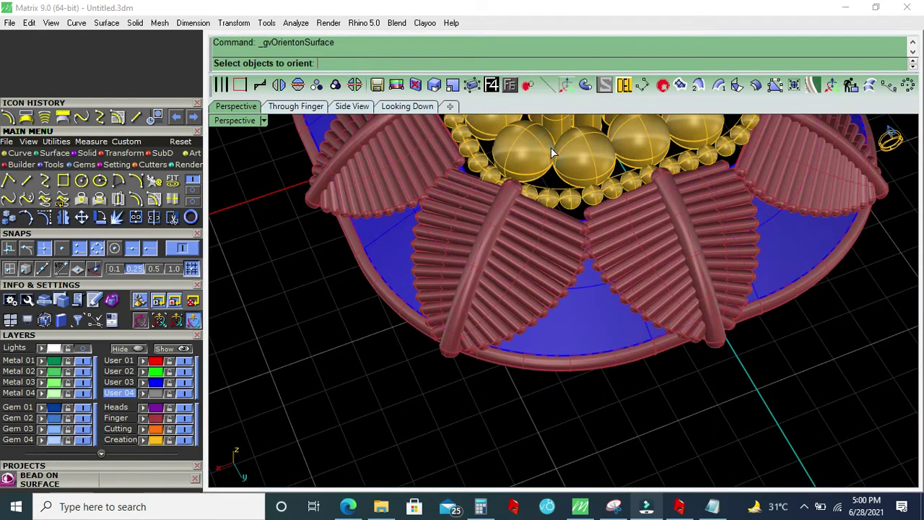
pyautogui.click(510, 87)
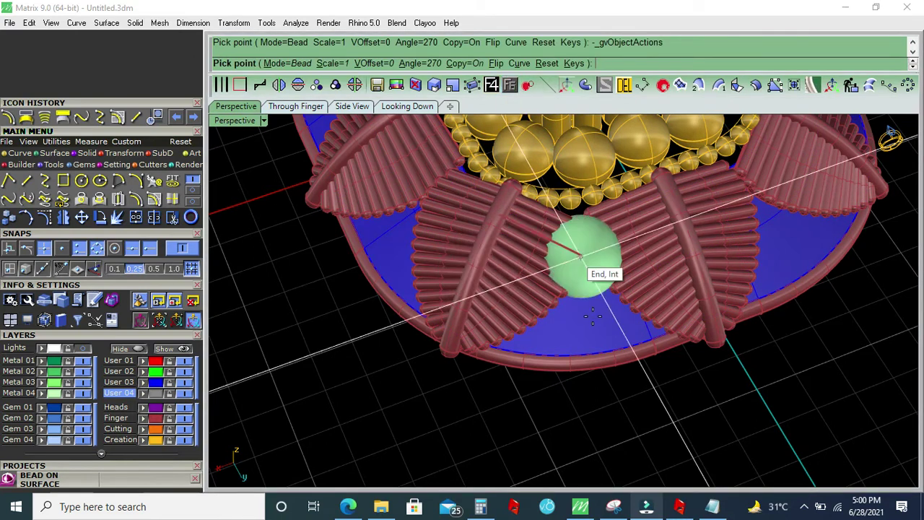
pyautogui.scroll(1, 591, 319)
pyautogui.scroll(1, 588, 323)
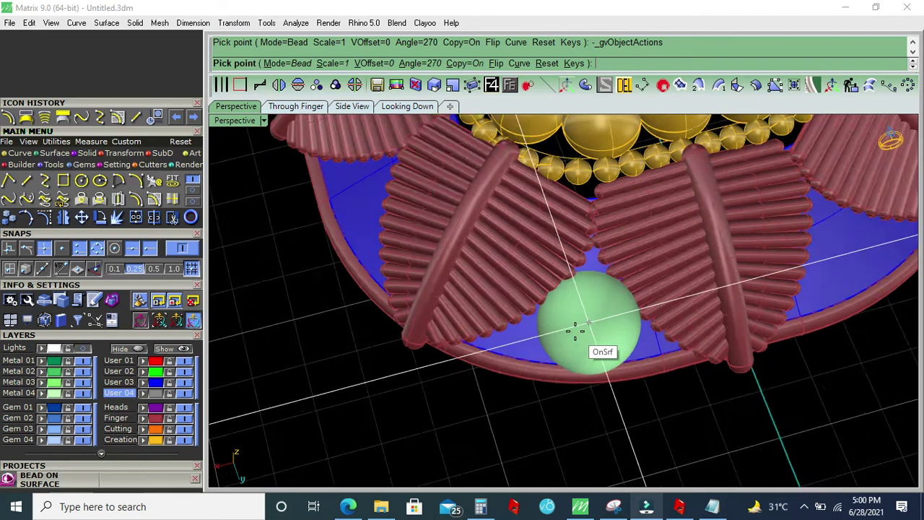
pyautogui.scroll(1, 586, 329)
pyautogui.scroll(1, 588, 325)
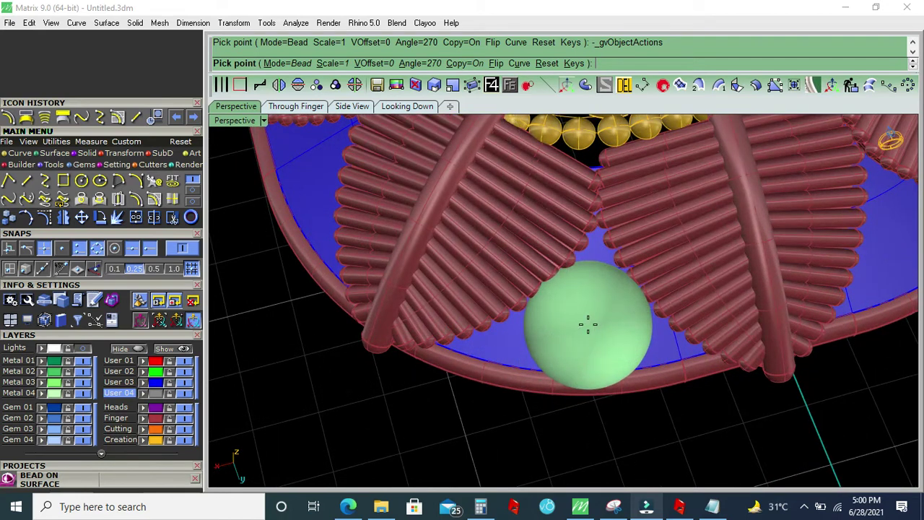
pyautogui.press('Down')
pyautogui.scroll(-1, 593, 320)
pyautogui.scroll(1, 591, 321)
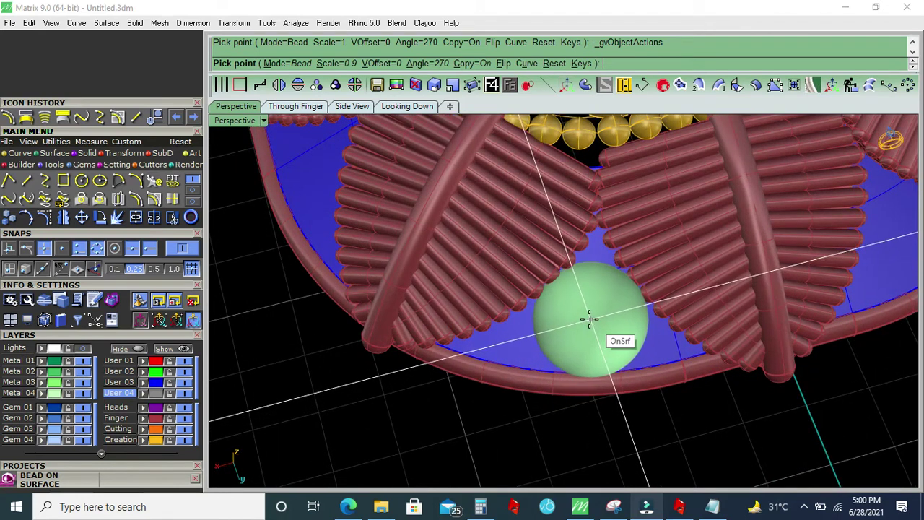
pyautogui.click(588, 325)
pyautogui.scroll(-1, 505, 346)
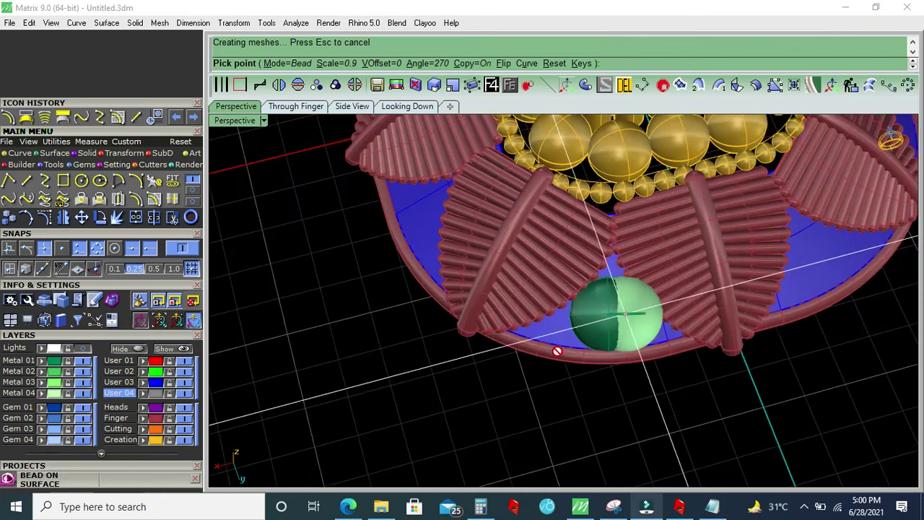
pyautogui.moveTo(557, 351); pyautogui.dragTo(547, 354, button='right')
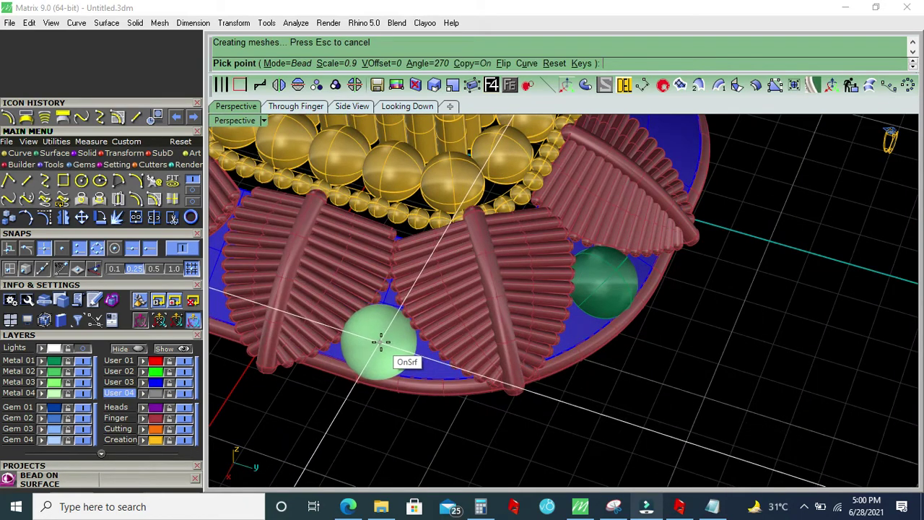
pyautogui.click(379, 342)
pyautogui.press('Return')
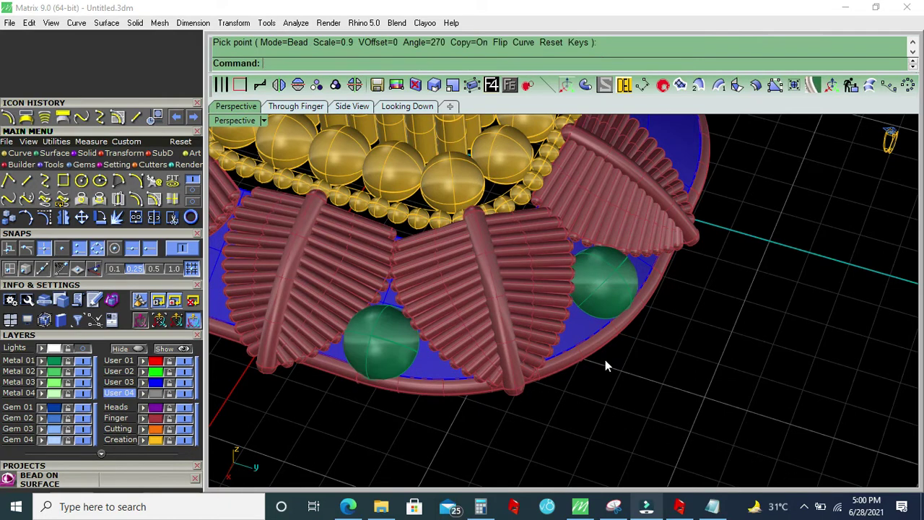
# Tilt the view to the whole ring and hide the red Finger layer
pyautogui.scroll(-3, 489, 385)
pyautogui.moveTo(489, 385); pyautogui.dragTo(497, 381, button='right')
pyautogui.scroll(3, 497, 382)
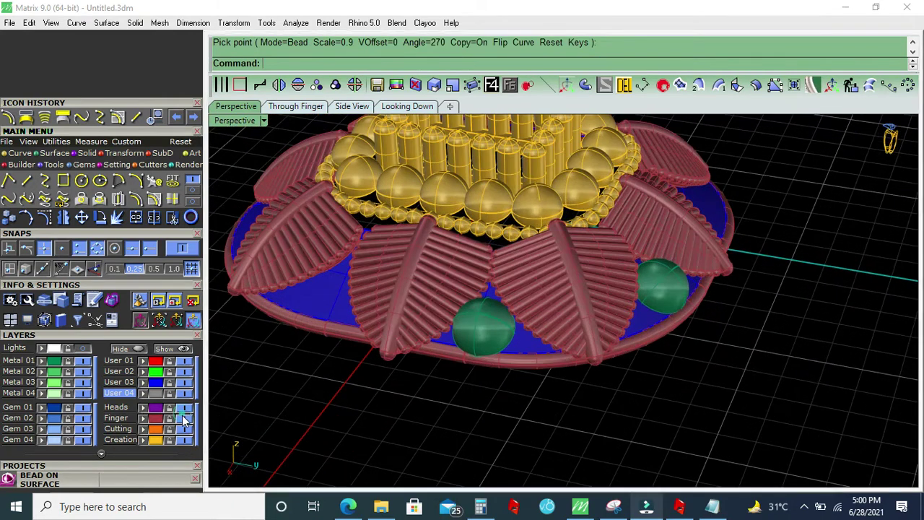
pyautogui.click(186, 419)
pyautogui.scroll(3, 499, 363)
pyautogui.scroll(3, 412, 351)
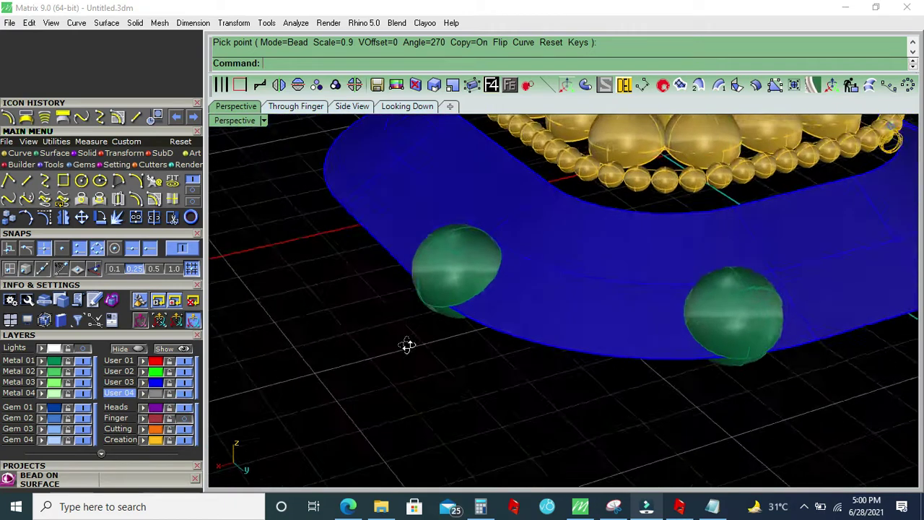
# Trim the first bead to a half-dome with a U-direction isocurve and delete the curve
pyautogui.scroll(3, 479, 308)
pyautogui.click(547, 86)
pyautogui.scroll(2, 434, 252)
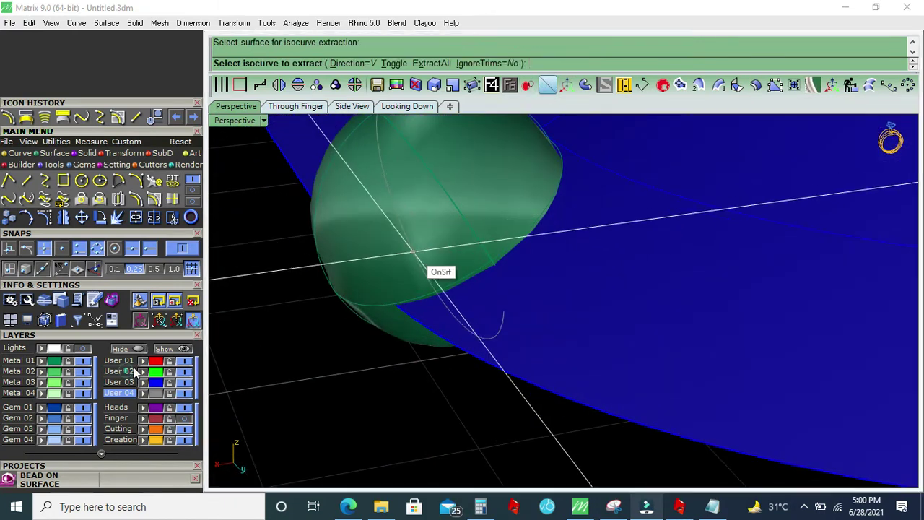
pyautogui.click(394, 63)
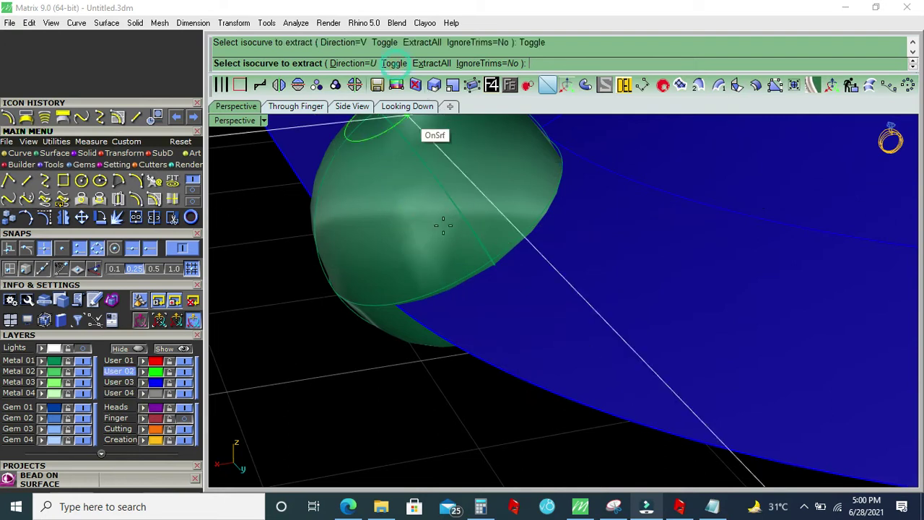
pyautogui.click(466, 278)
pyautogui.press('Return')
pyautogui.scroll(-3, 349, 305)
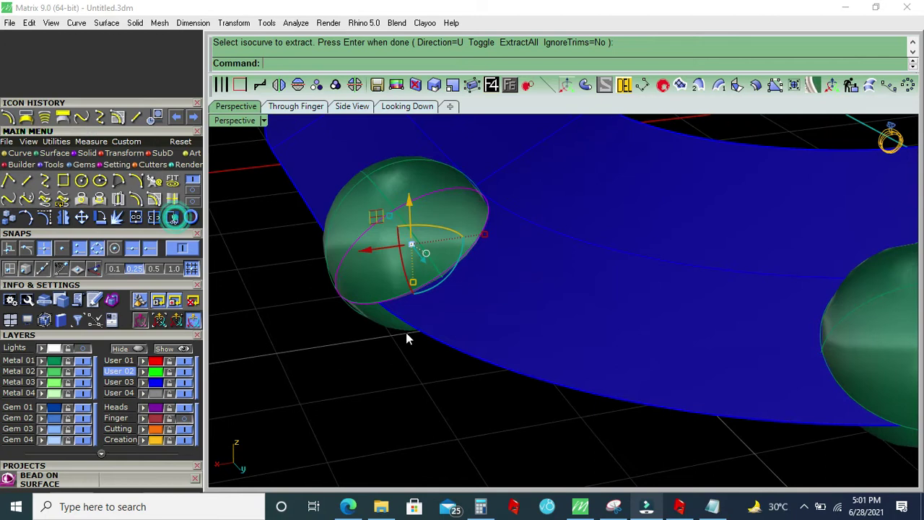
pyautogui.hotkey('ctrl', 't')
pyautogui.click(365, 318)
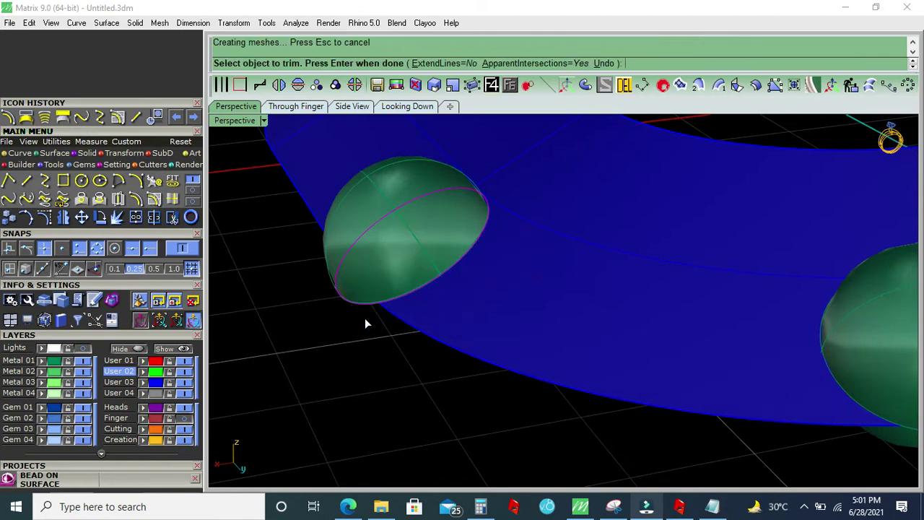
pyautogui.press('Return')
pyautogui.press('Delete')
pyautogui.scroll(-3, 396, 339)
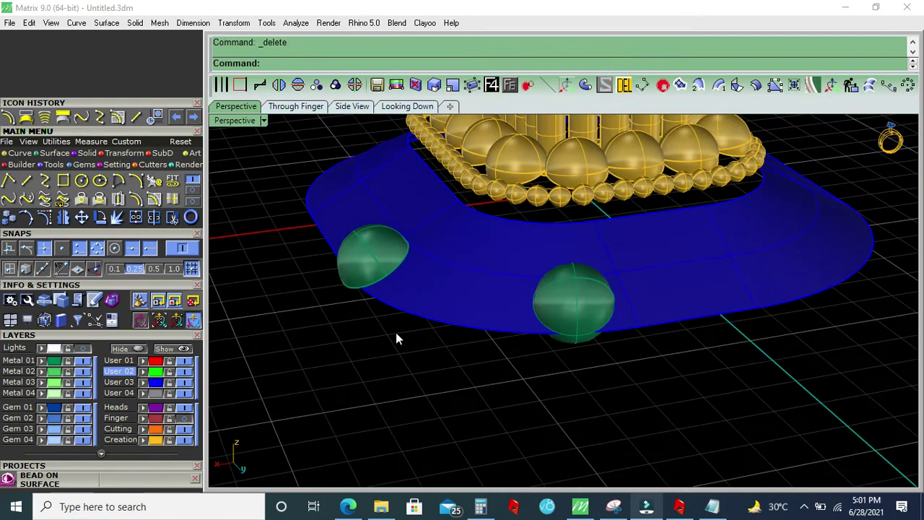
# Trim the second bead to a half-dome along its middle isocurve and delete the curve
pyautogui.moveTo(527, 332); pyautogui.dragTo(599, 285, button='right')
pyautogui.scroll(5, 599, 285)
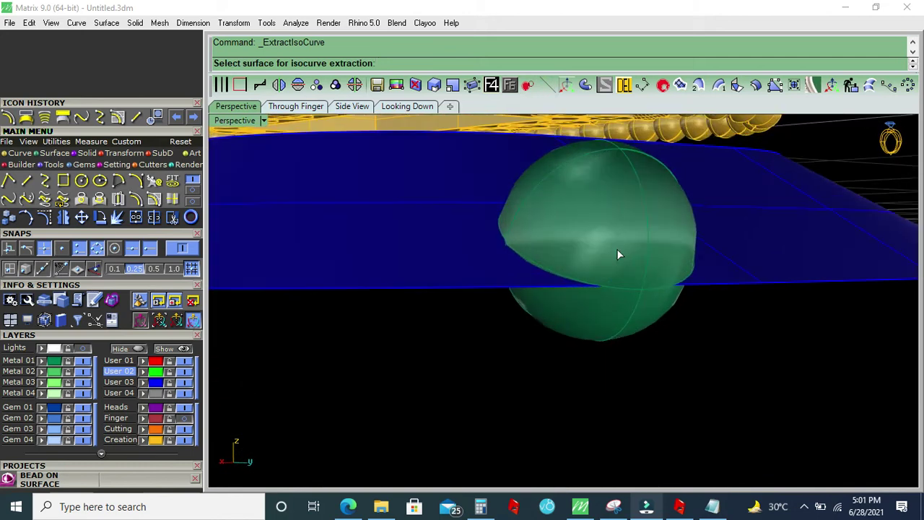
pyautogui.click(616, 252)
pyautogui.click(613, 285)
pyautogui.press('Return')
pyautogui.click(147, 218)
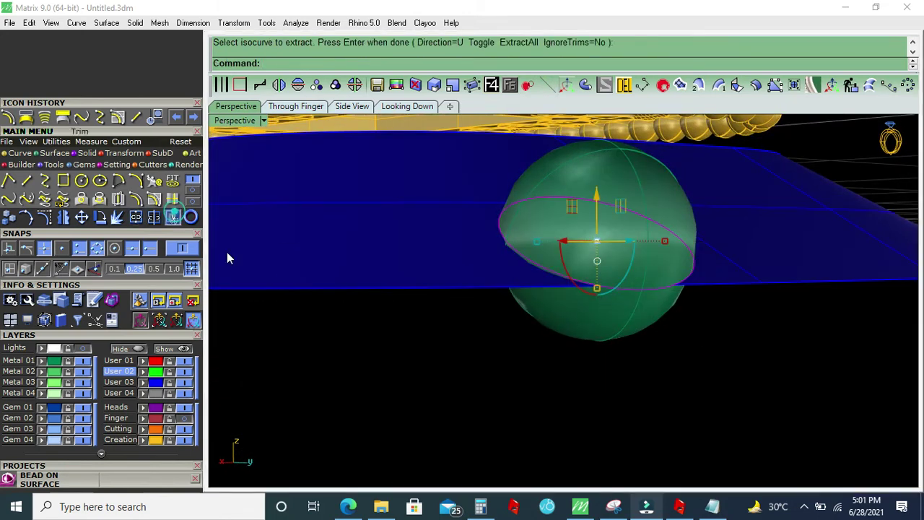
pyautogui.click(560, 308)
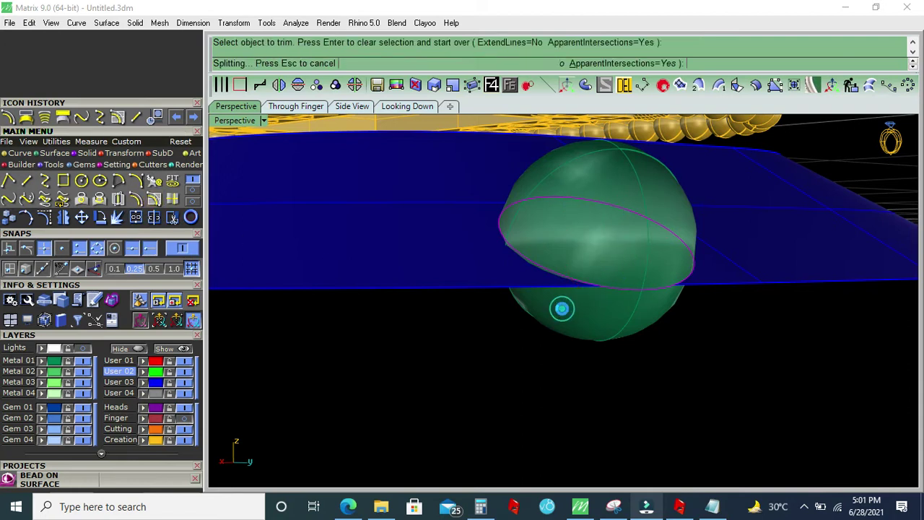
pyautogui.press('Return')
pyautogui.click(623, 85)
pyautogui.scroll(-5, 582, 205)
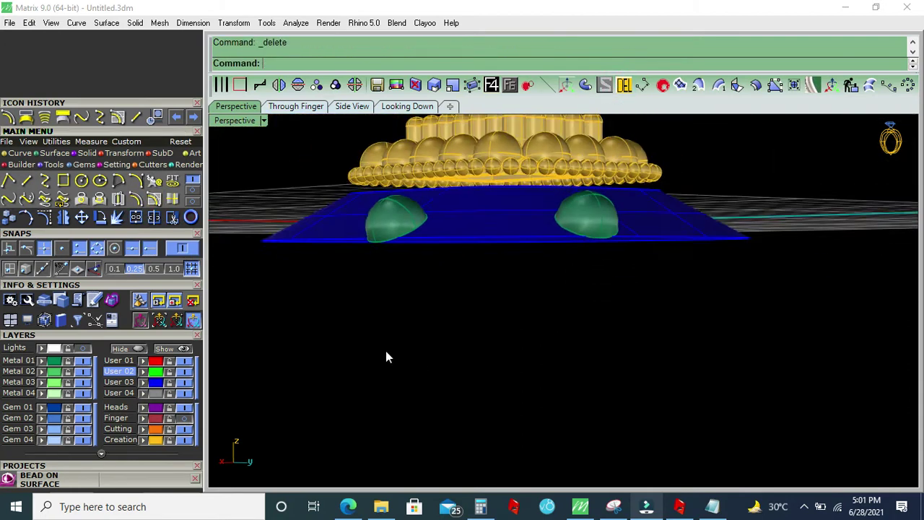
pyautogui.moveTo(387, 353); pyautogui.dragTo(304, 310, button='right')
# Hide the blue band and offset both domes 0.2 inward with FlipAll
pyautogui.click(185, 382)
pyautogui.moveTo(421, 330); pyautogui.dragTo(299, 395, button='right')
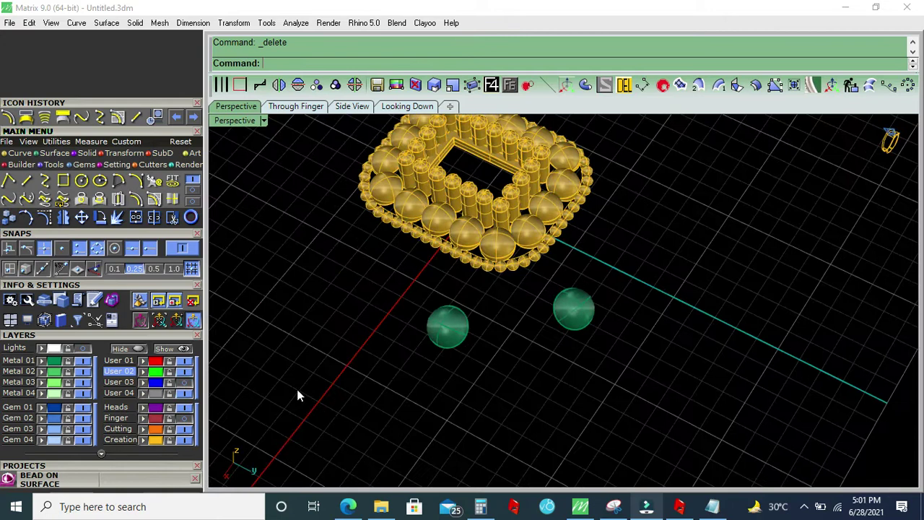
pyautogui.moveTo(346, 397); pyautogui.dragTo(699, 278)
pyautogui.scroll(3, 617, 217)
pyautogui.click(755, 85)
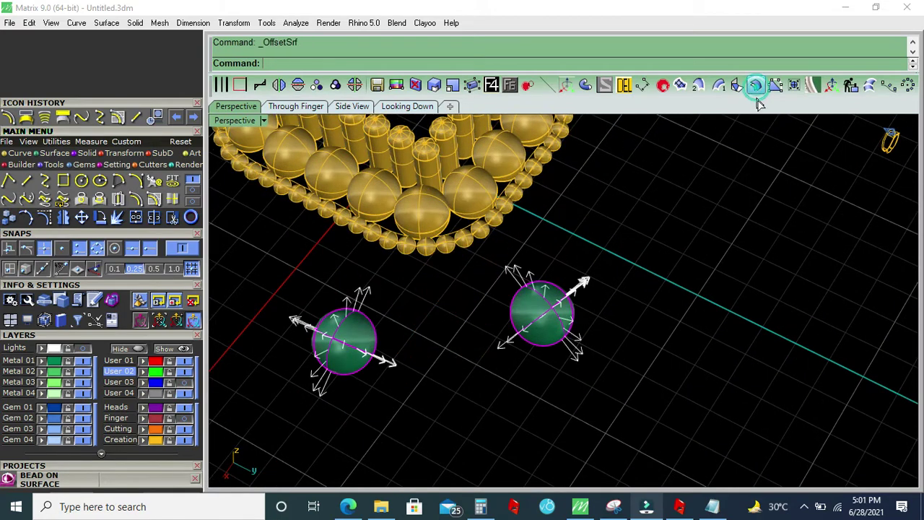
pyautogui.click(873, 55)
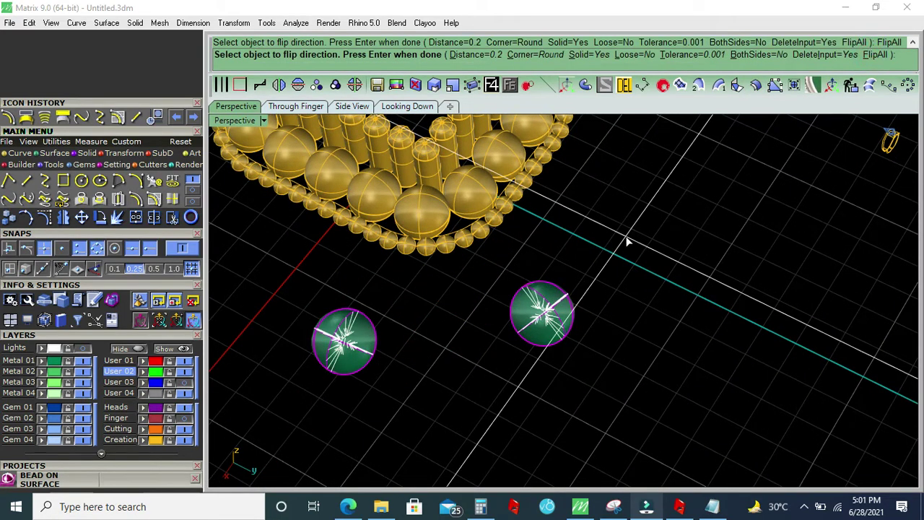
pyautogui.write('.25')
pyautogui.press('Return')
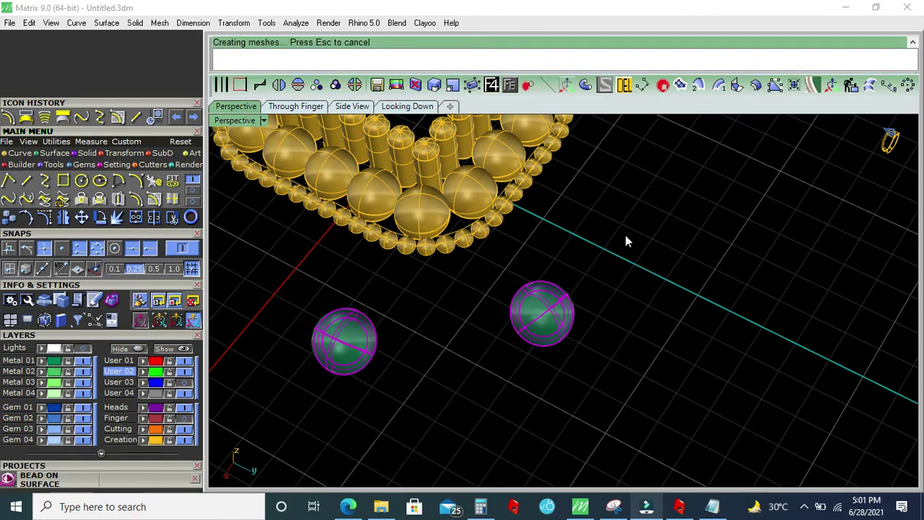
# Mirror copies of the domes into eight around the ring and show the Finger layer again
pyautogui.click(354, 84)
pyautogui.click(454, 257)
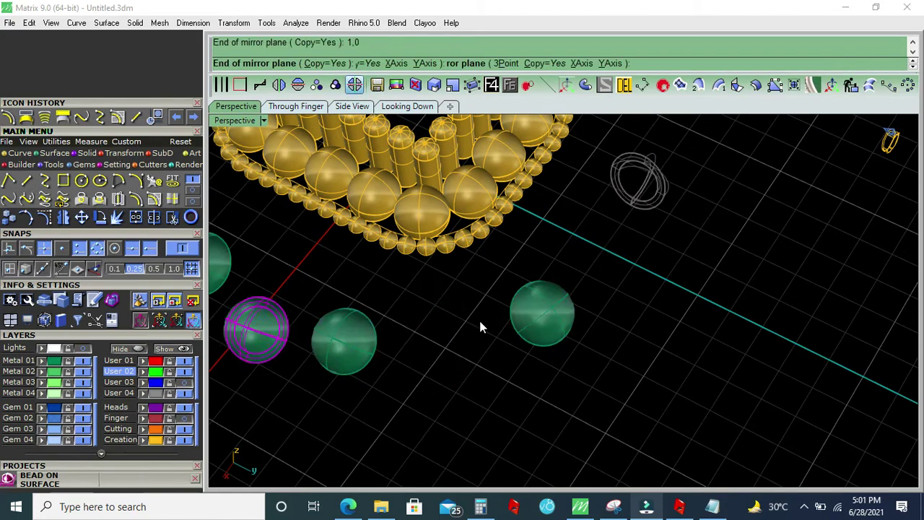
pyautogui.click(481, 322)
pyautogui.click(185, 407)
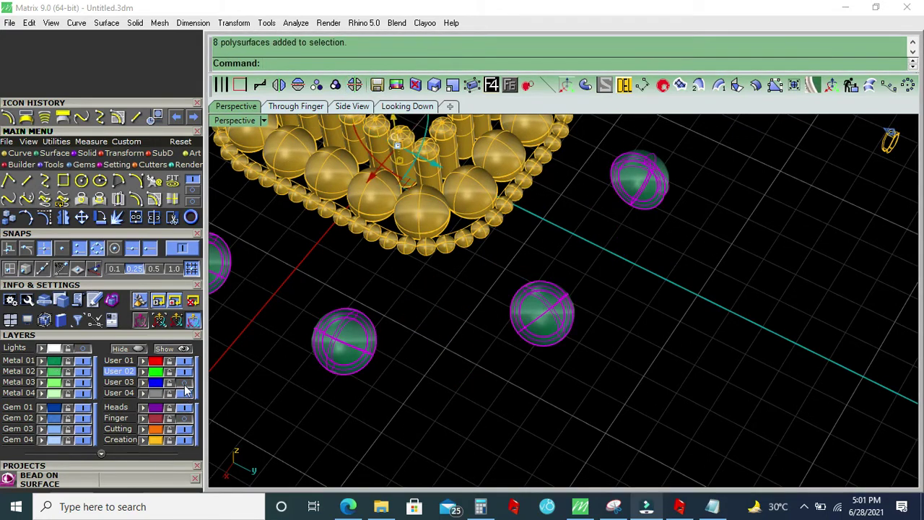
pyautogui.click(180, 424)
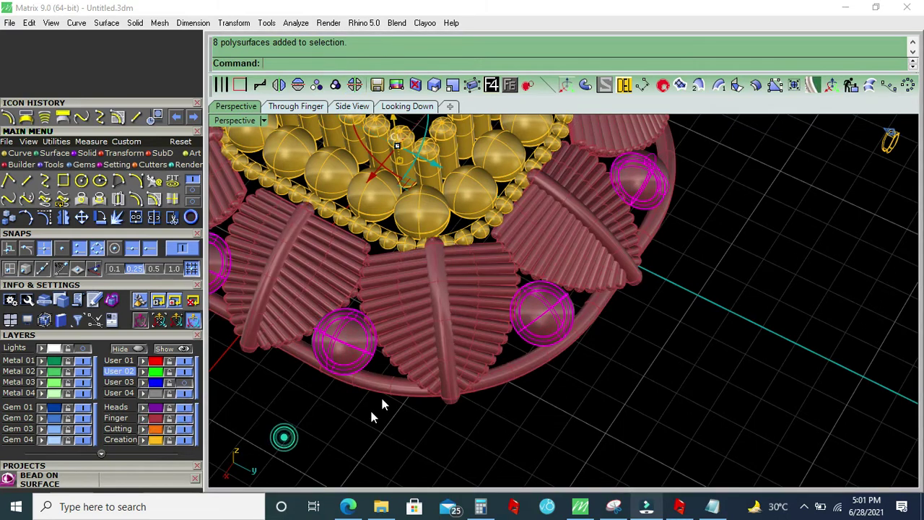
pyautogui.scroll(-5, 382, 394)
pyautogui.moveTo(395, 385)
pyautogui.mouseDown(button='right')
pyautogui.moveTo(357, 378)
pyautogui.moveTo(384, 334)
pyautogui.mouseUp(button='right')
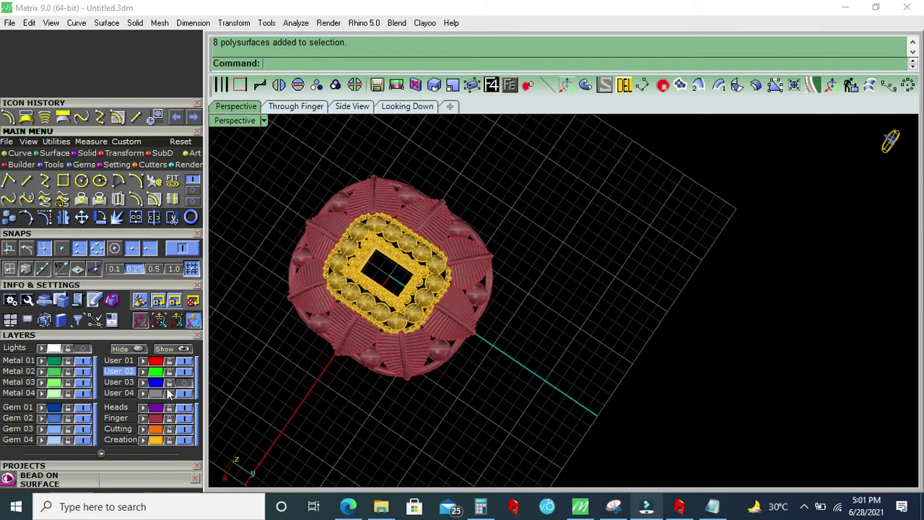
# Select the whole model, orbit around it, and save it as ring 60.3dm
pyautogui.hotkey('ctrl', 'a')
pyautogui.moveTo(327, 436)
pyautogui.mouseDown(button='right')
pyautogui.moveTo(462, 352)
pyautogui.moveTo(383, 299)
pyautogui.mouseUp(button='right')
pyautogui.scroll(5, 383, 300)
pyautogui.moveTo(423, 214)
pyautogui.mouseDown(button='right')
pyautogui.moveTo(464, 214)
pyautogui.moveTo(397, 121)
pyautogui.mouseUp(button='right')
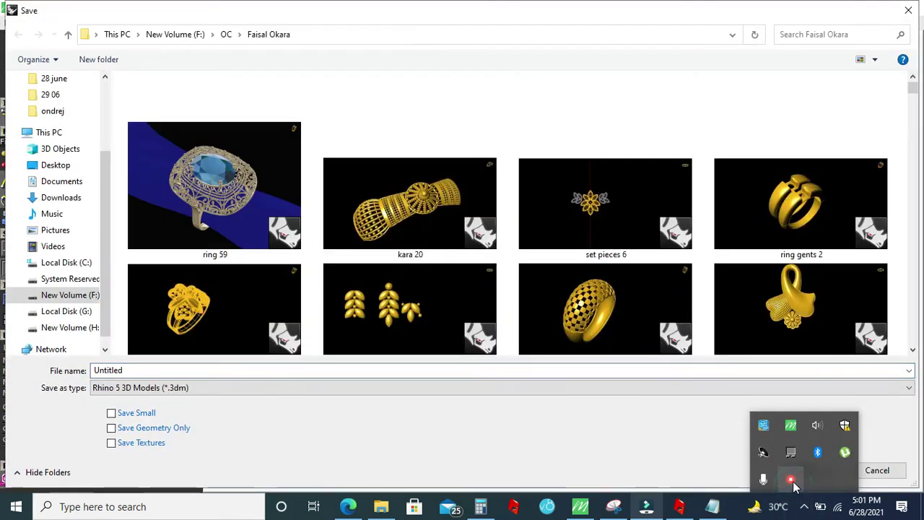
pyautogui.rightClick(791, 479)
pyautogui.click(791, 470)
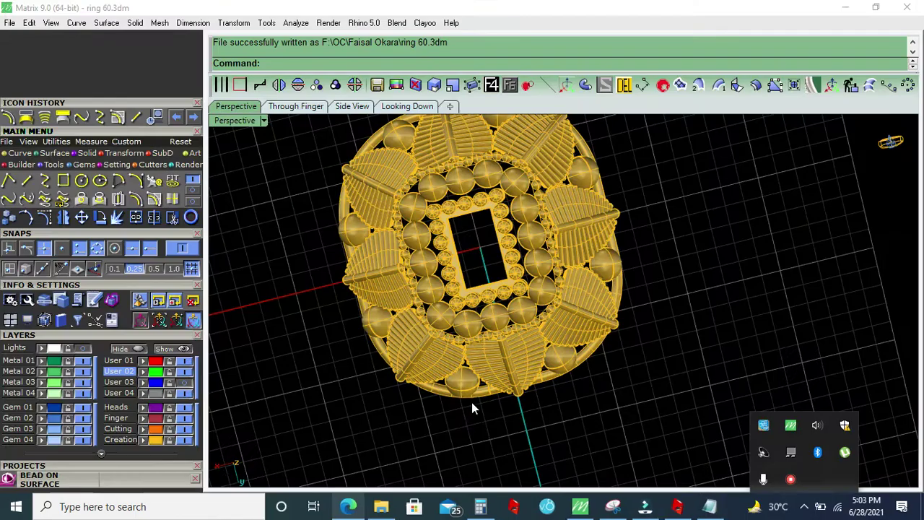
pyautogui.scroll(-3, 437, 323)
pyautogui.moveTo(424, 320); pyautogui.dragTo(394, 262, button='right')
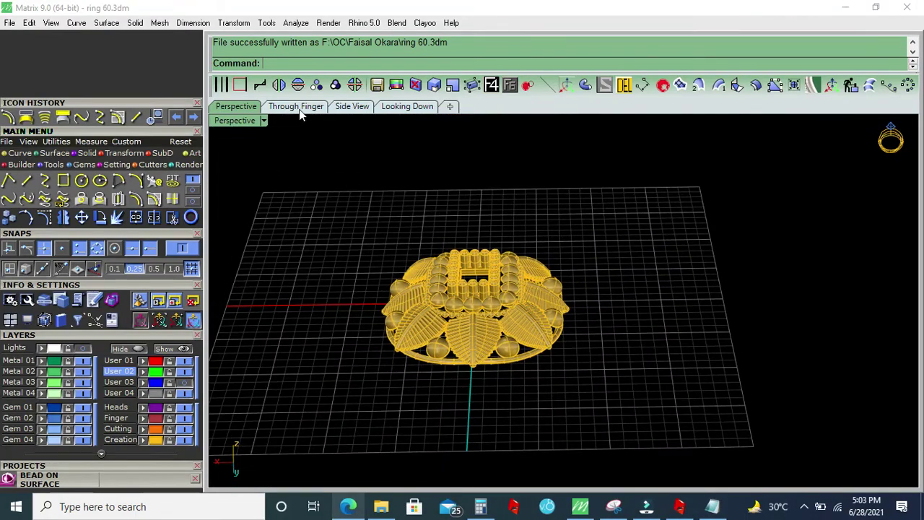
# In front view, add the finger-size ring rail circle and raise the ring head above it
pyautogui.click(296, 107)
pyautogui.click(192, 218)
pyautogui.click(168, 480)
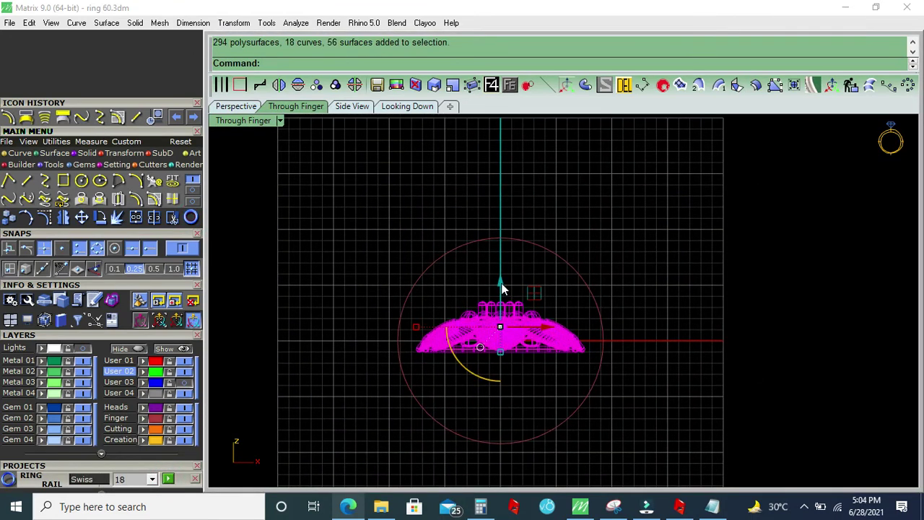
pyautogui.moveTo(499, 283); pyautogui.dragTo(514, 147)
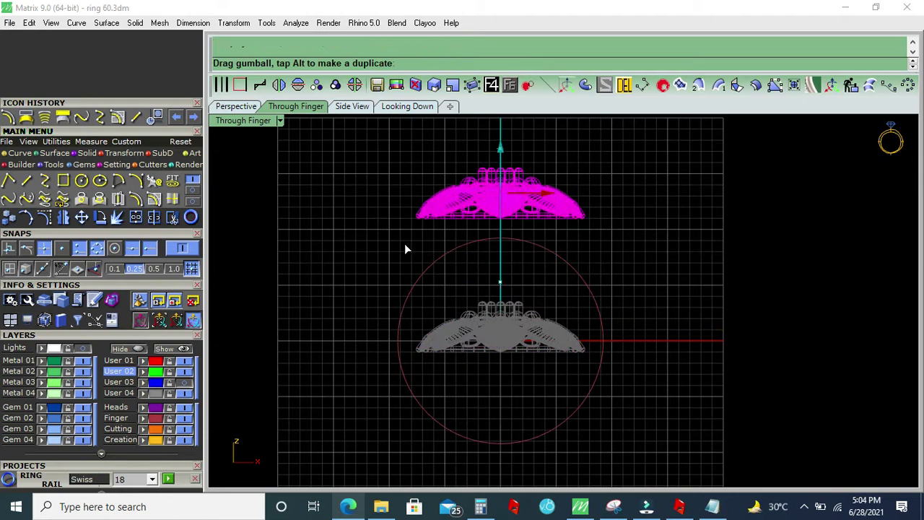
pyautogui.click(508, 276)
# Measure the 1.33 gap from the finger circle's top to the ring head's underside without placing it
pyautogui.scroll(2, 507, 277)
pyautogui.scroll(2, 507, 277)
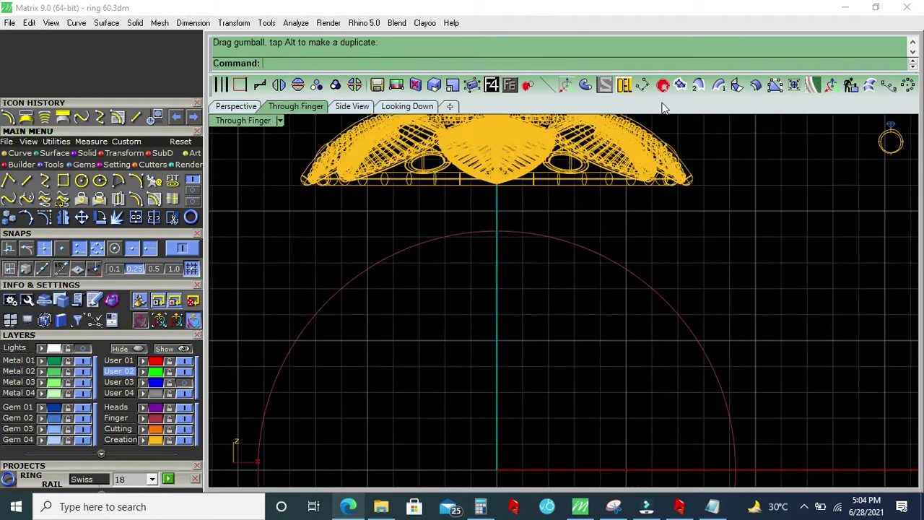
pyautogui.click(643, 85)
pyautogui.scroll(2, 515, 217)
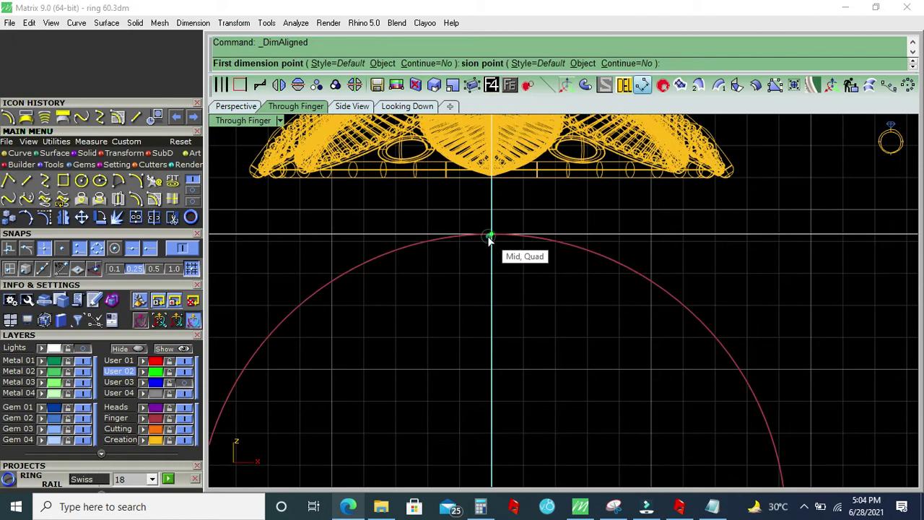
pyautogui.click(491, 234)
pyautogui.click(491, 186)
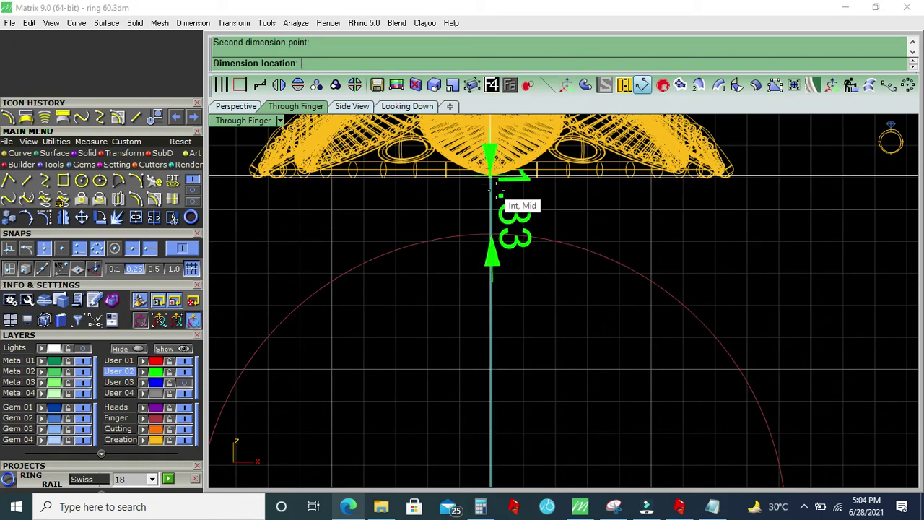
pyautogui.press('Escape')
# Select everything and stretch the whole ring slightly wider sideways using a 0.5 snap step
pyautogui.scroll(-2, 466, 227)
pyautogui.scroll(-1, 433, 246)
pyautogui.scroll(2, 388, 269)
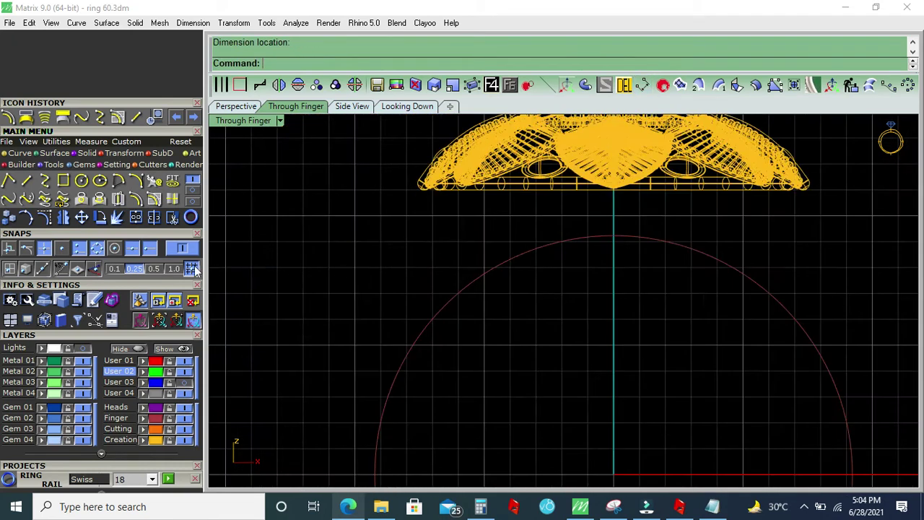
pyautogui.scroll(-2, 520, 247)
pyautogui.scroll(-1, 363, 299)
pyautogui.hotkey('ctrl', 'a')
pyautogui.scroll(1, 506, 238)
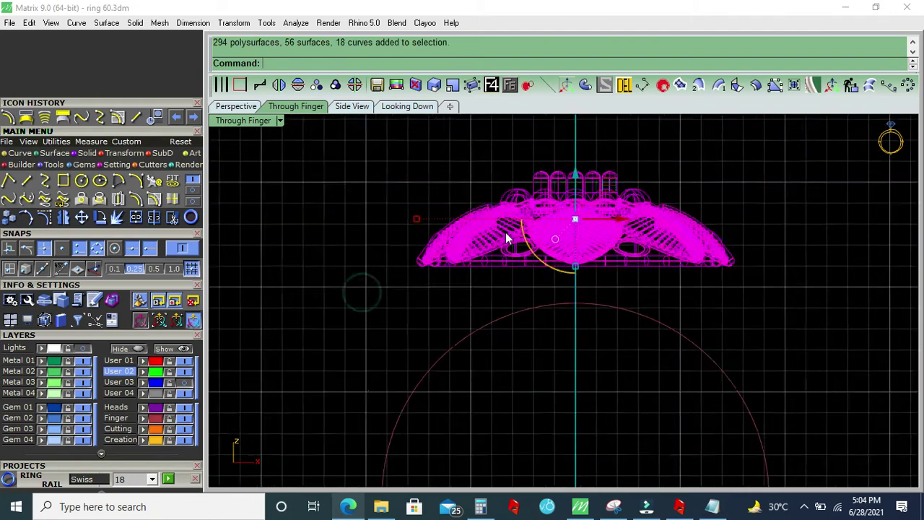
pyautogui.scroll(2, 506, 237)
pyautogui.click(158, 269)
pyautogui.moveTo(395, 215)
pyautogui.mouseDown()
pyautogui.moveTo(384, 211)
pyautogui.moveTo(387, 244)
pyautogui.mouseUp()
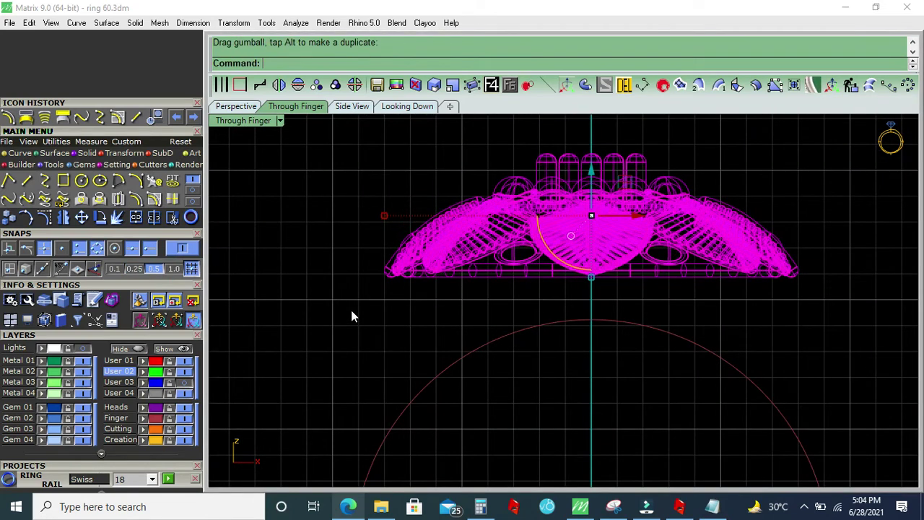
pyautogui.press('Escape')
pyautogui.scroll(-2, 372, 282)
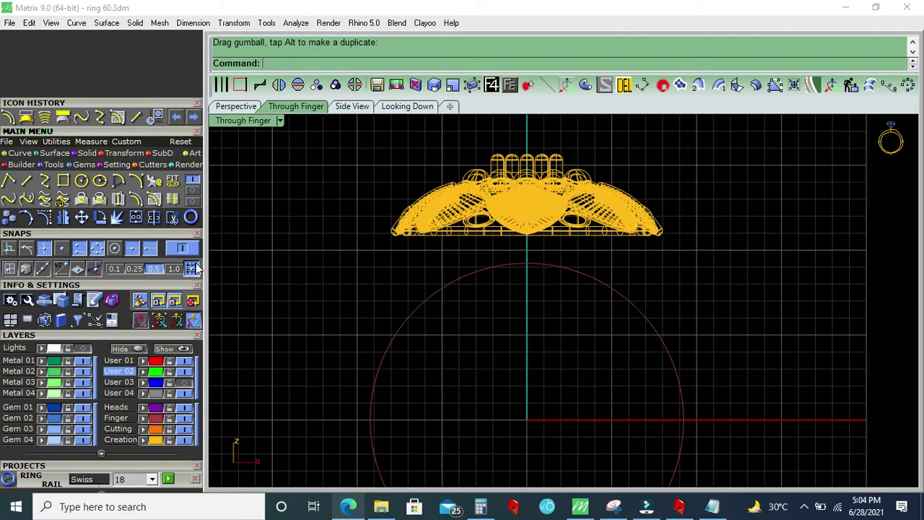
pyautogui.click(166, 233)
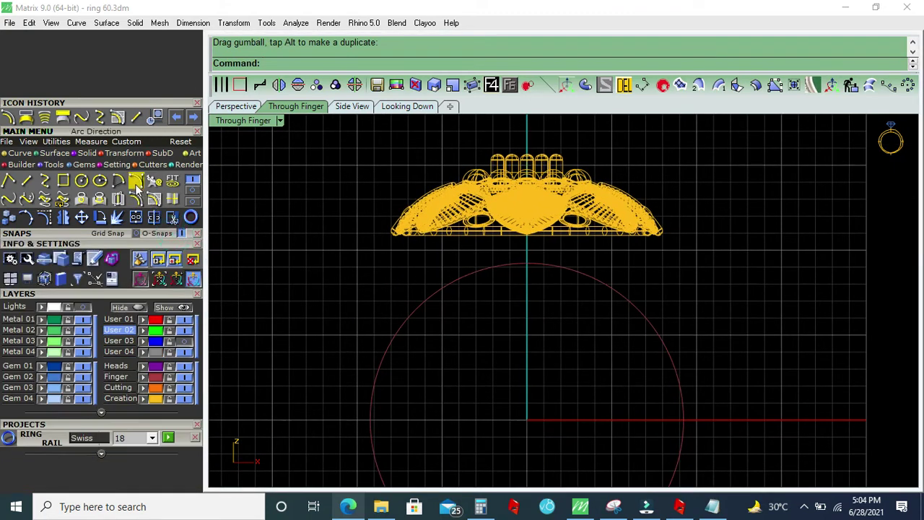
# Draw a directional arc from the ring head's lower-left edge down to the finger circle's centre level
pyautogui.click(137, 188)
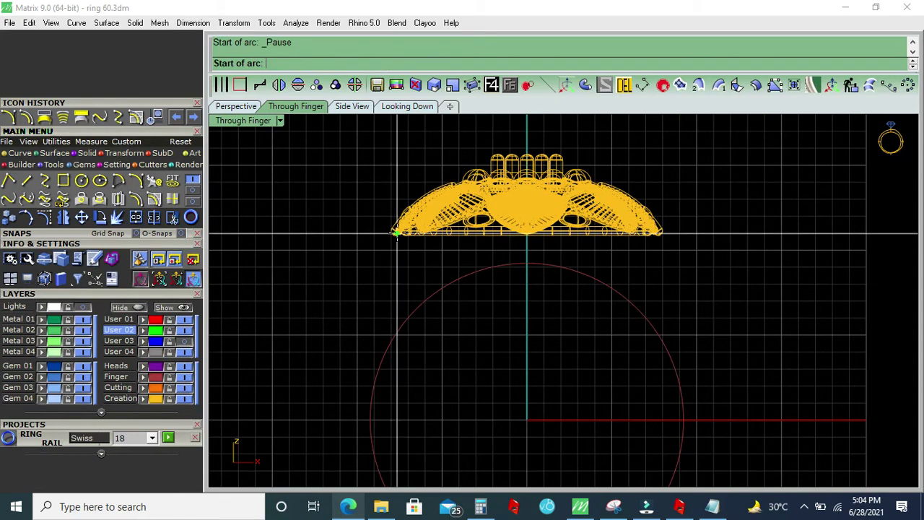
pyautogui.click(392, 226)
pyautogui.scroll(2, 371, 330)
pyautogui.scroll(1, 381, 327)
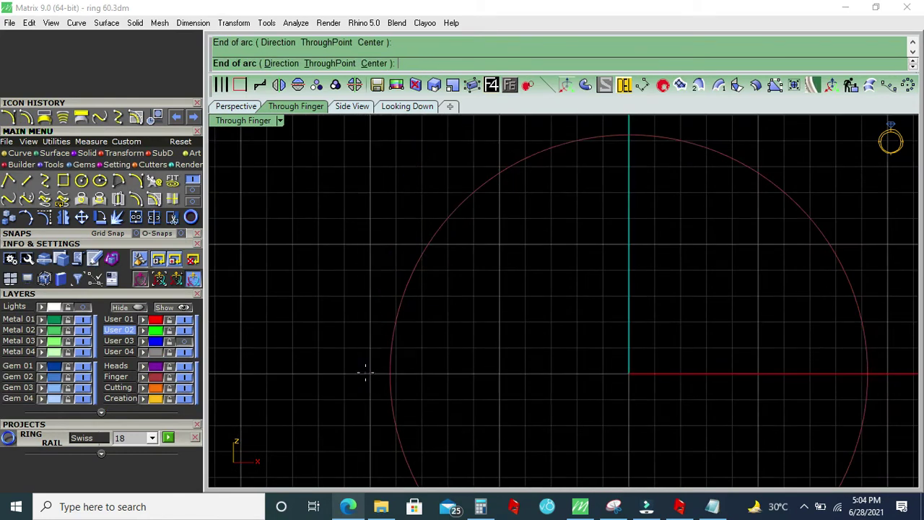
pyautogui.click(365, 373)
pyautogui.scroll(-2, 366, 373)
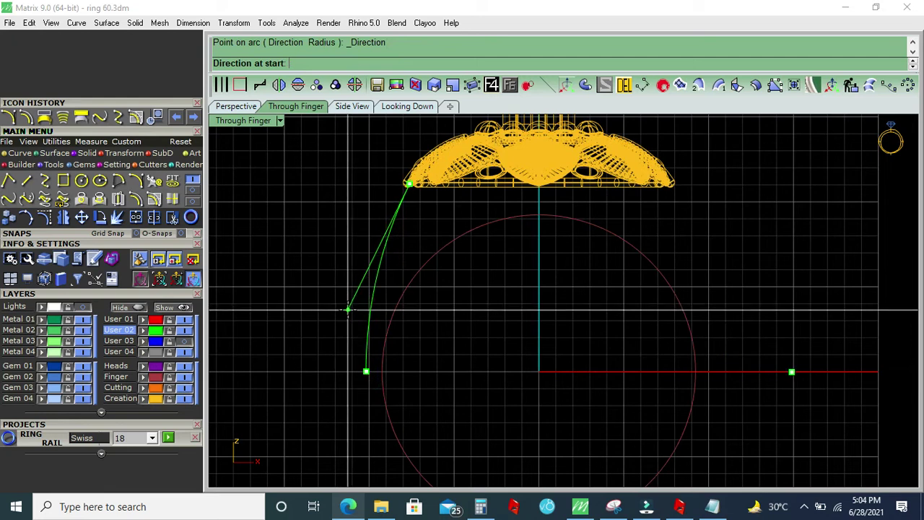
pyautogui.click(349, 311)
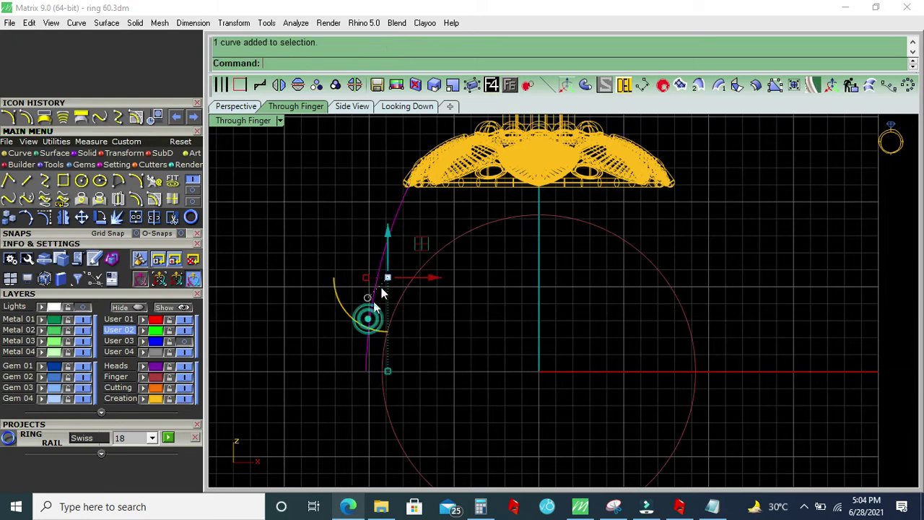
pyautogui.scroll(2, 348, 257)
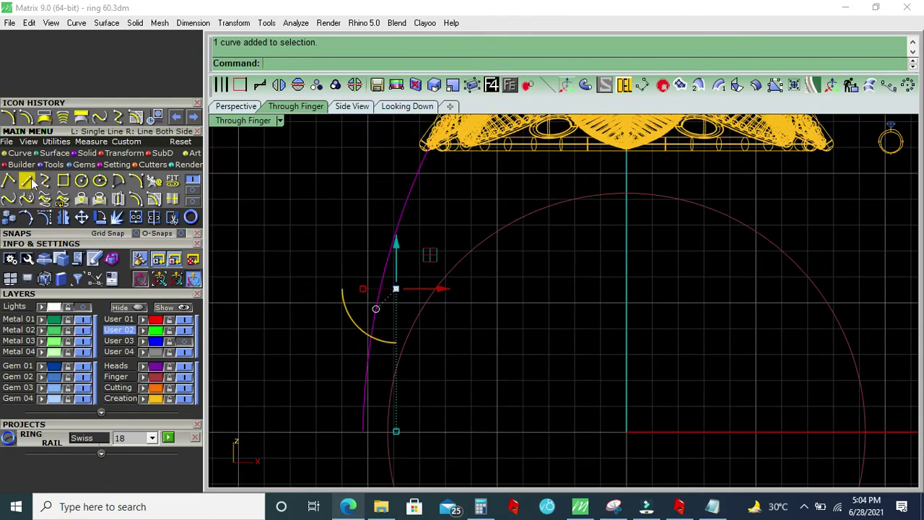
# Draw a radial line from the finger circle's centre up-left past the side curve
pyautogui.click(26, 181)
pyautogui.click(626, 431)
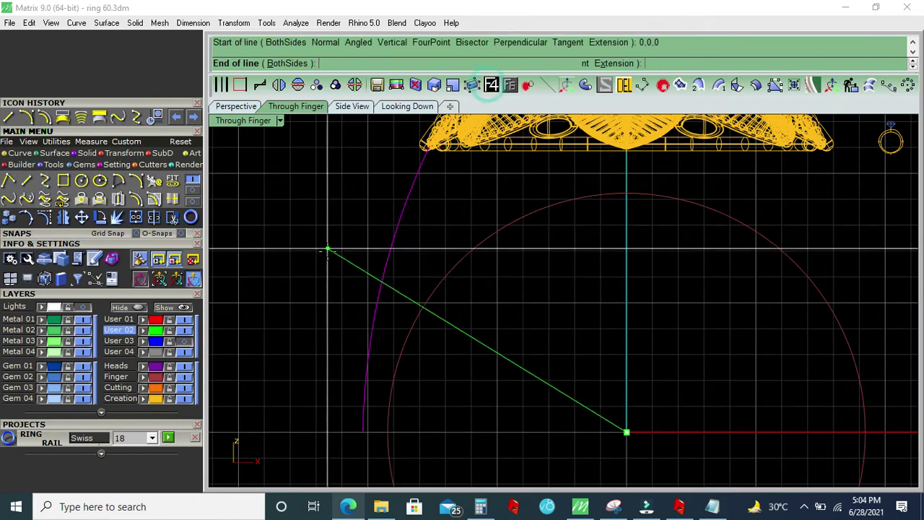
pyautogui.click(328, 255)
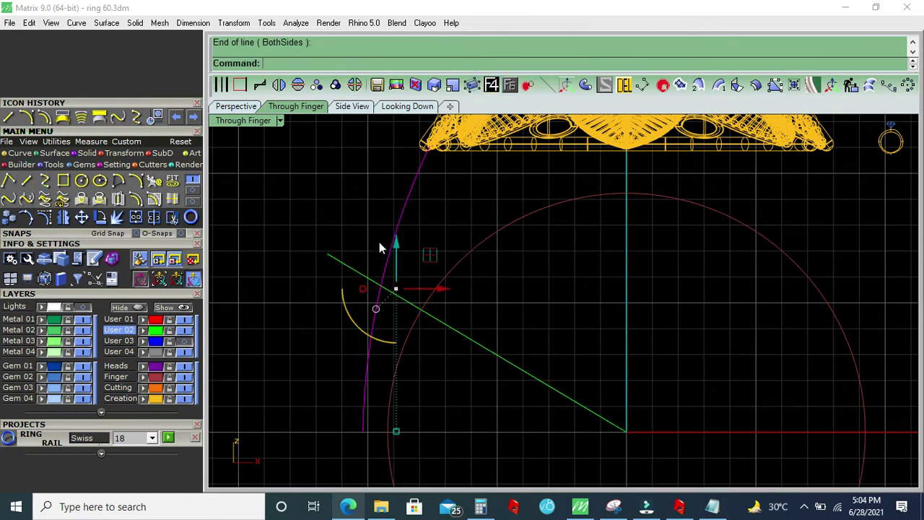
pyautogui.click(372, 287)
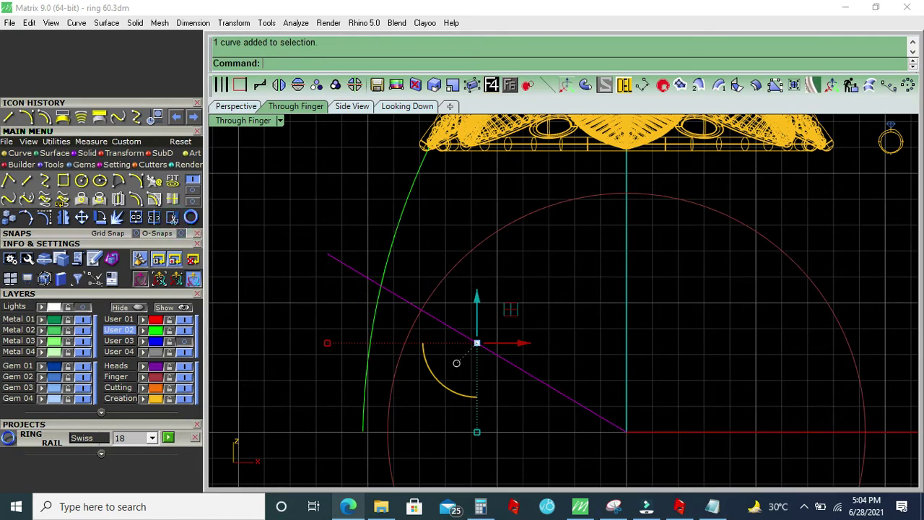
# Split the side curve at the radial line, hide the lower piece, and delete the line
pyautogui.click(375, 314)
pyautogui.hotkey('ctrl', 'z')
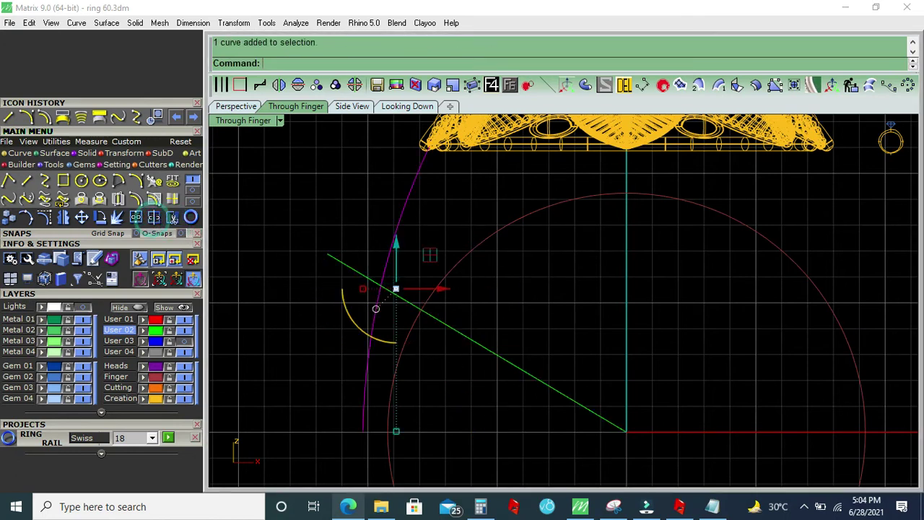
pyautogui.click(384, 307)
pyautogui.press('Return')
pyautogui.click(379, 303)
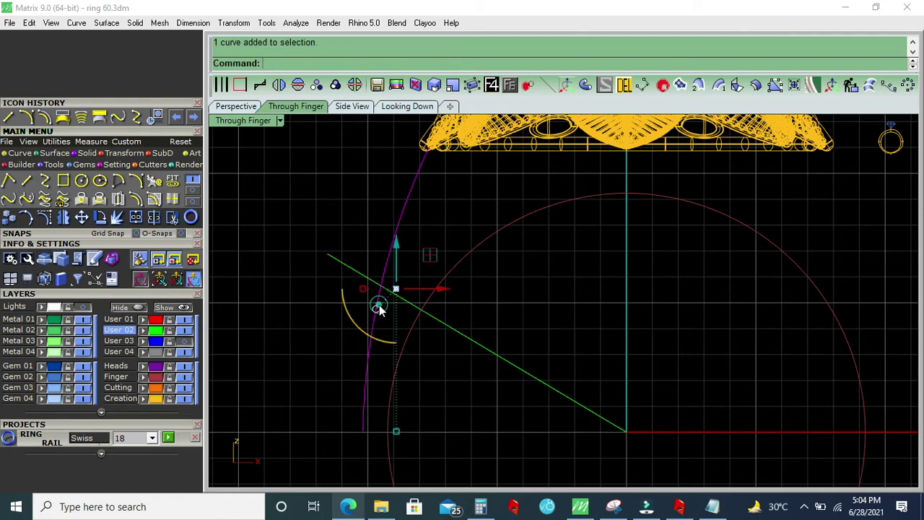
pyautogui.click(138, 308)
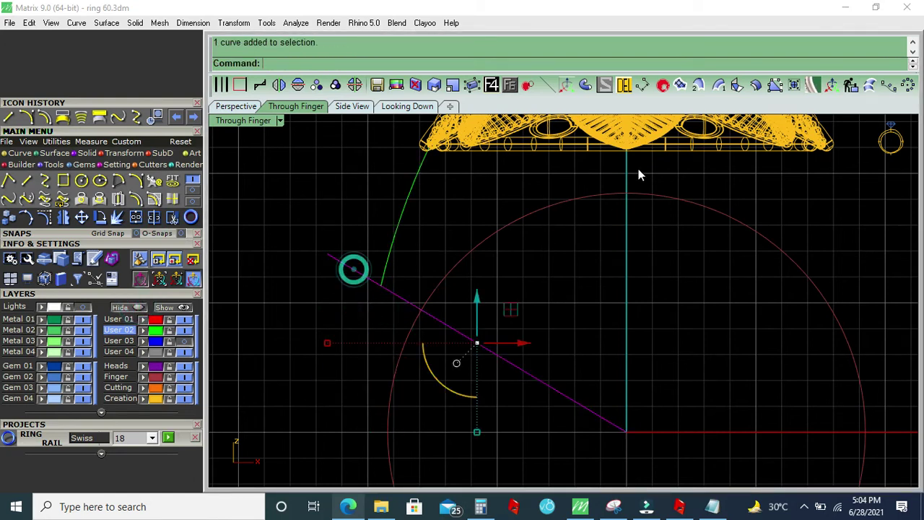
pyautogui.click(624, 85)
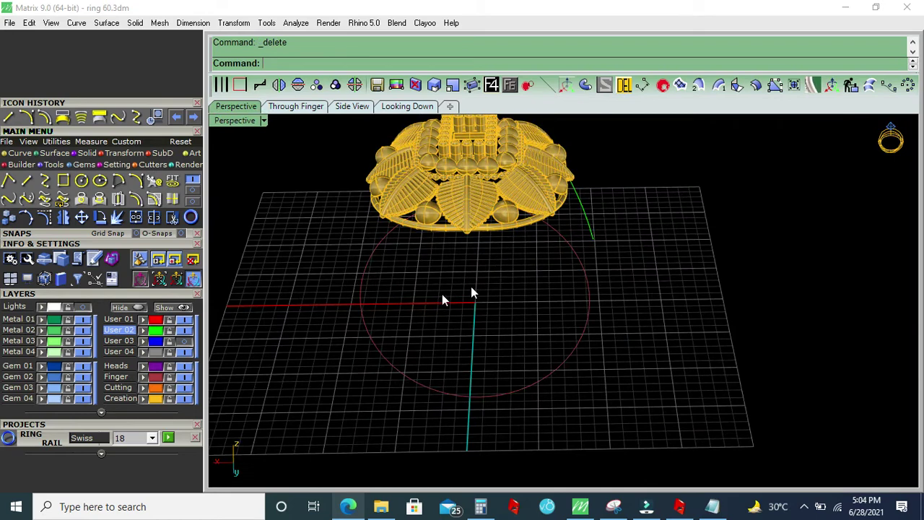
pyautogui.moveTo(470, 286); pyautogui.dragTo(610, 310, button='right')
# Extrude the side curve straight on both sides into a band surface
pyautogui.scroll(3, 589, 296)
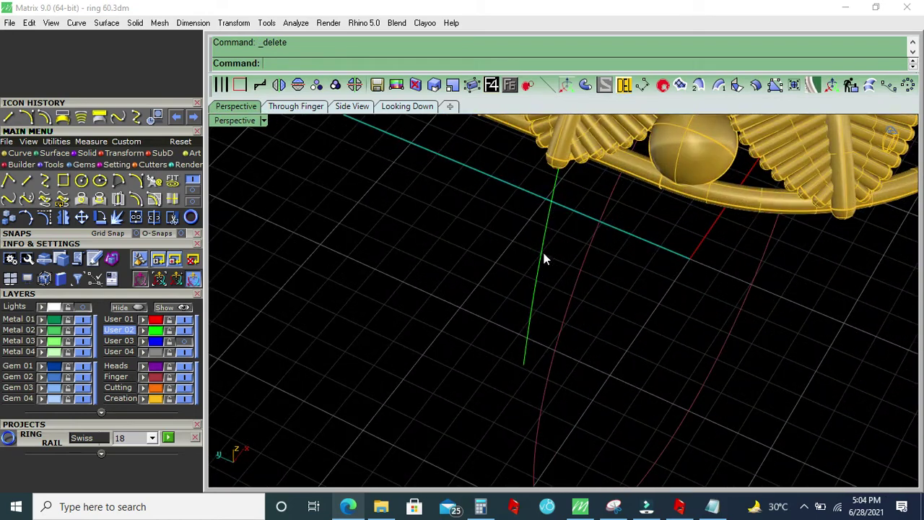
pyautogui.moveTo(545, 248); pyautogui.dragTo(537, 258, button='right')
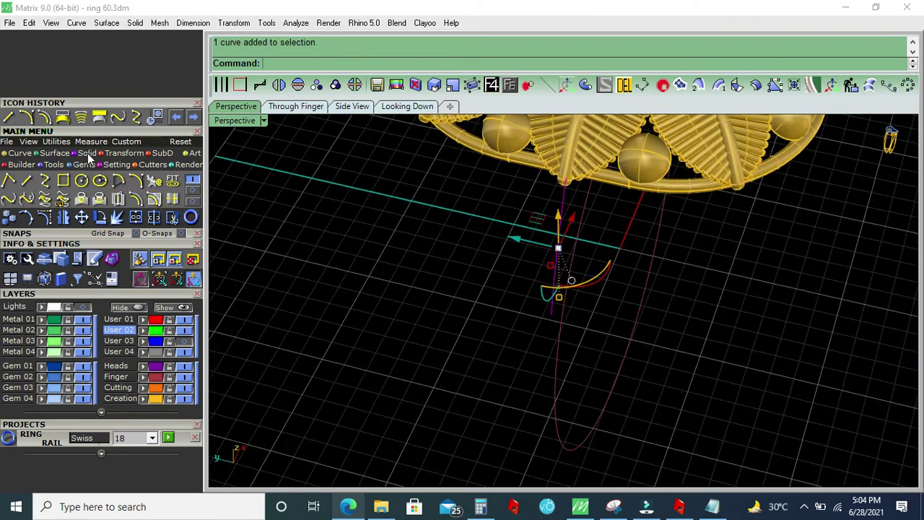
pyautogui.click(87, 153)
pyautogui.press('Return')
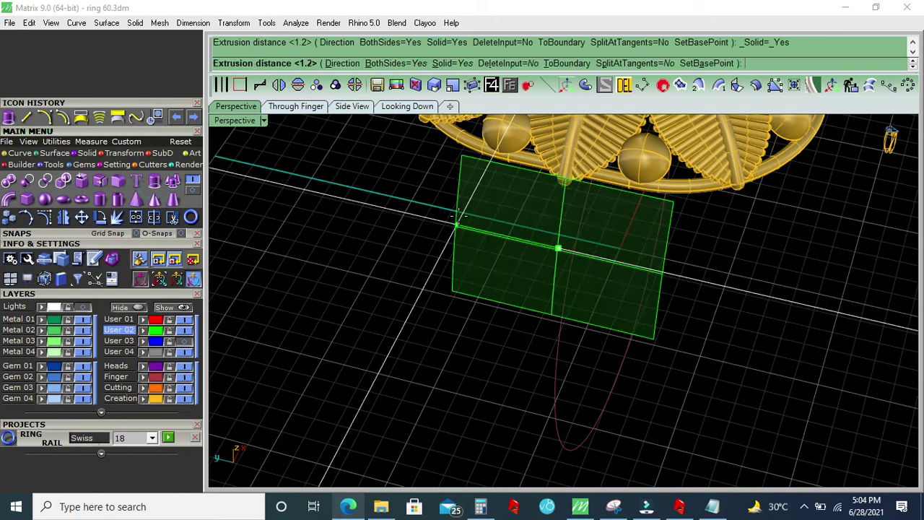
pyautogui.scroll(3, 421, 241)
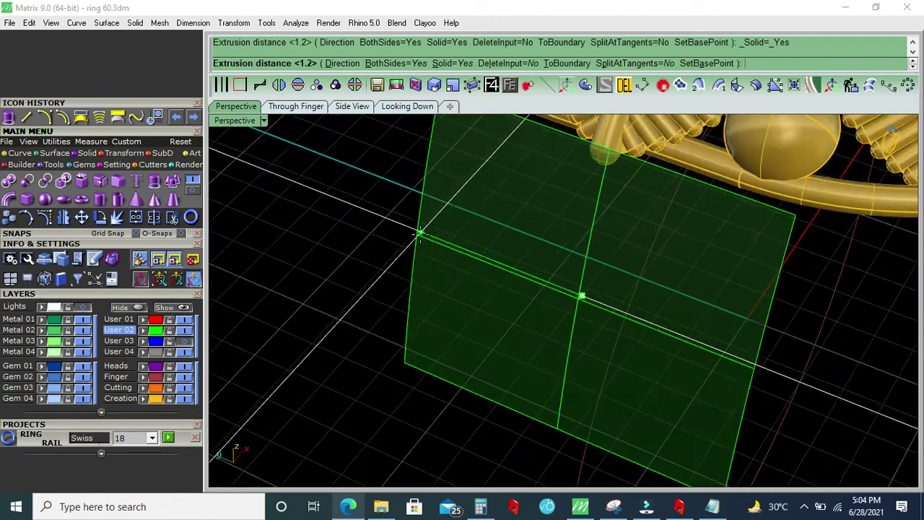
pyautogui.scroll(-3, 415, 231)
pyautogui.scroll(-2, 410, 221)
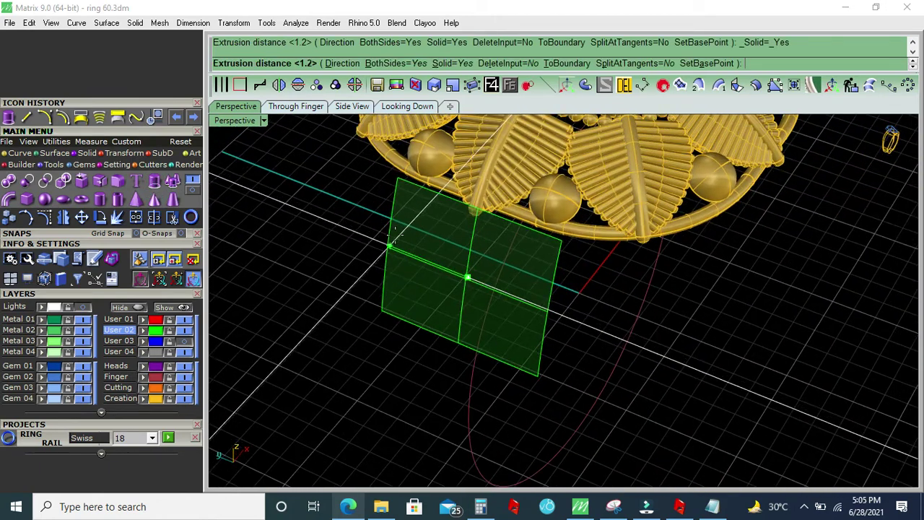
pyautogui.click(419, 229)
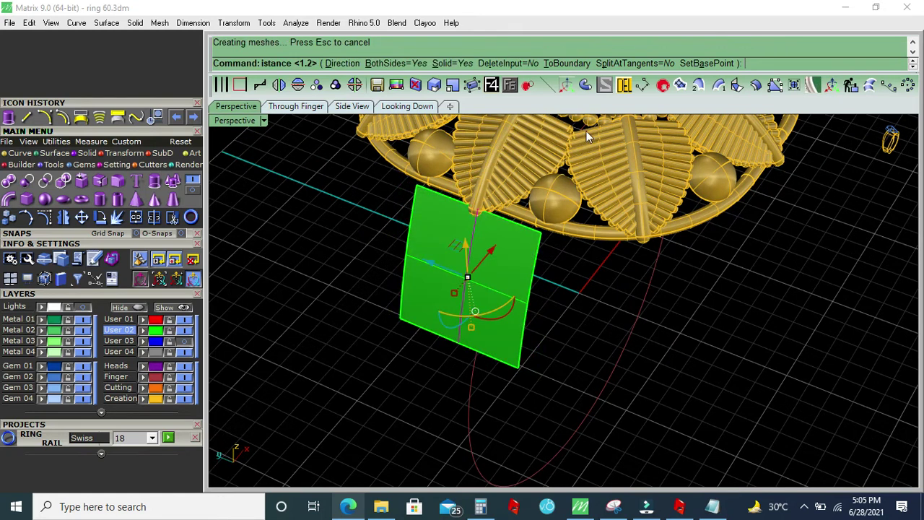
# Turn on the surface's control points and select two points plus the bottom edge
pyautogui.moveTo(586, 135); pyautogui.dragTo(476, 236, button='right')
pyautogui.click(476, 235)
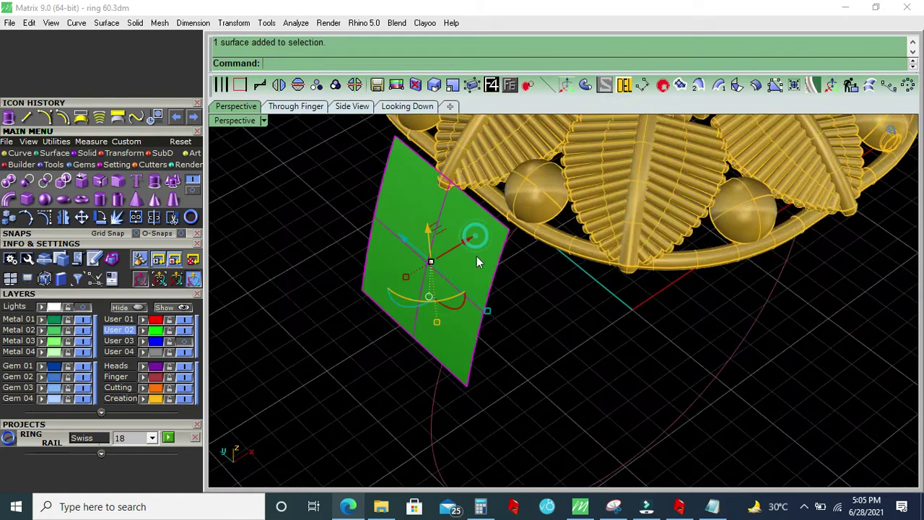
pyautogui.click(44, 217)
pyautogui.moveTo(433, 318)
pyautogui.mouseDown(button='right')
pyautogui.moveTo(493, 322)
pyautogui.moveTo(368, 189)
pyautogui.mouseUp(button='right')
pyautogui.moveTo(571, 134); pyautogui.dragTo(570, 135)
pyautogui.moveTo(475, 206)
pyautogui.mouseDown(button='right')
pyautogui.moveTo(484, 268)
pyautogui.moveTo(488, 209)
pyautogui.moveTo(331, 236)
pyautogui.moveTo(352, 292)
pyautogui.moveTo(485, 296)
pyautogui.moveTo(492, 285)
pyautogui.mouseUp(button='right')
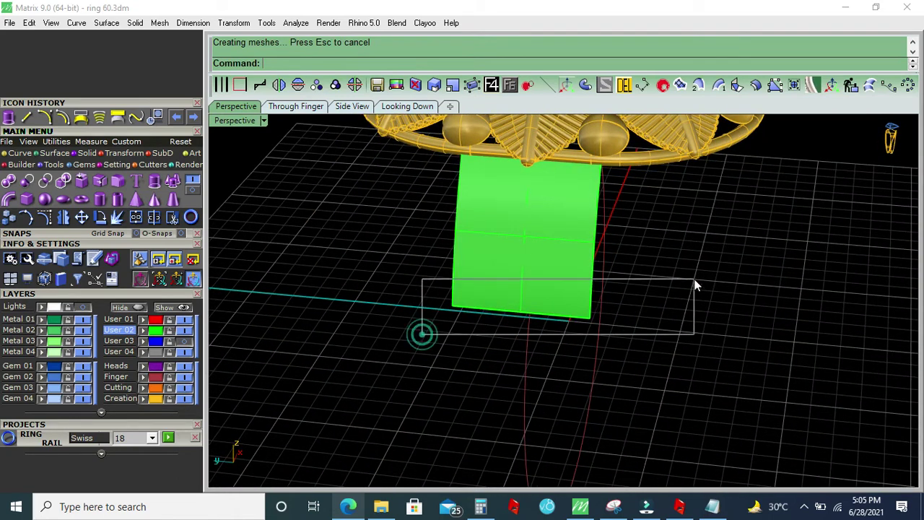
pyautogui.moveTo(695, 285); pyautogui.dragTo(694, 285)
pyautogui.moveTo(695, 285); pyautogui.dragTo(534, 356, button='right')
# Scale the green surface in one direction from its edge midpoint
pyautogui.click(115, 154)
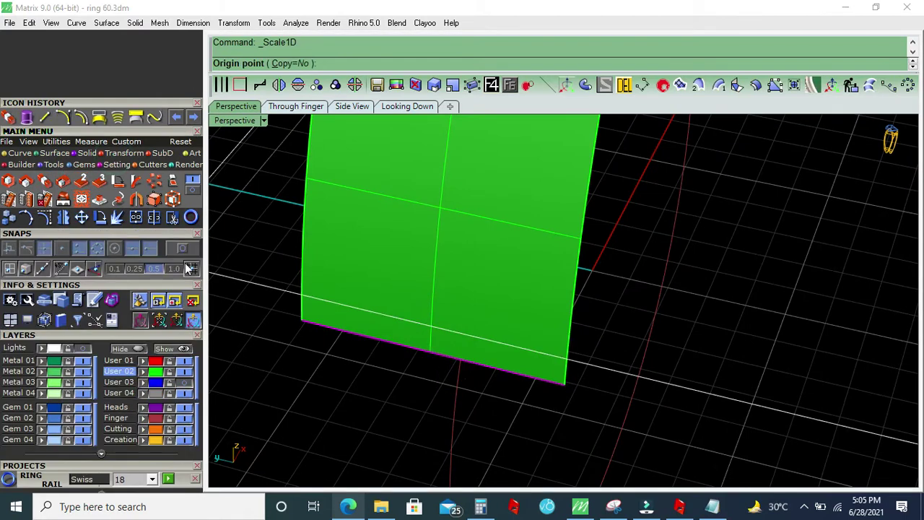
pyautogui.click(431, 356)
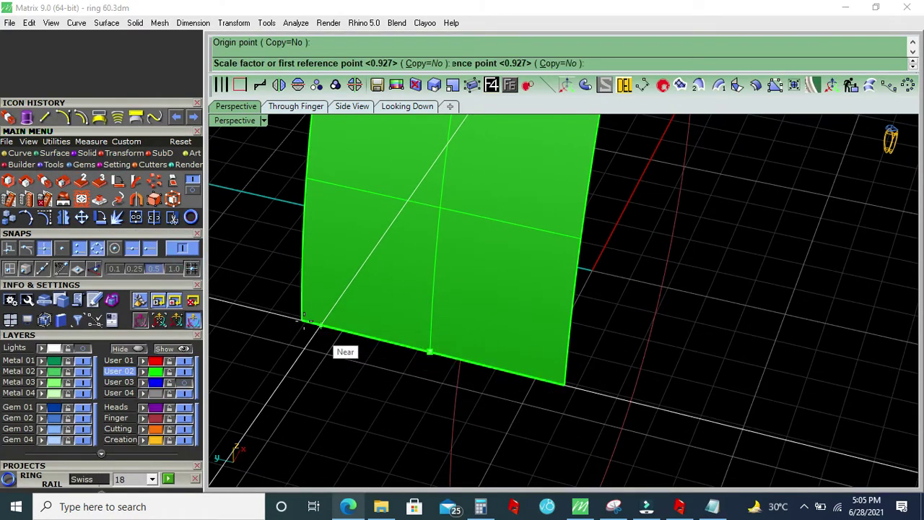
pyautogui.click(303, 320)
pyautogui.press('Return')
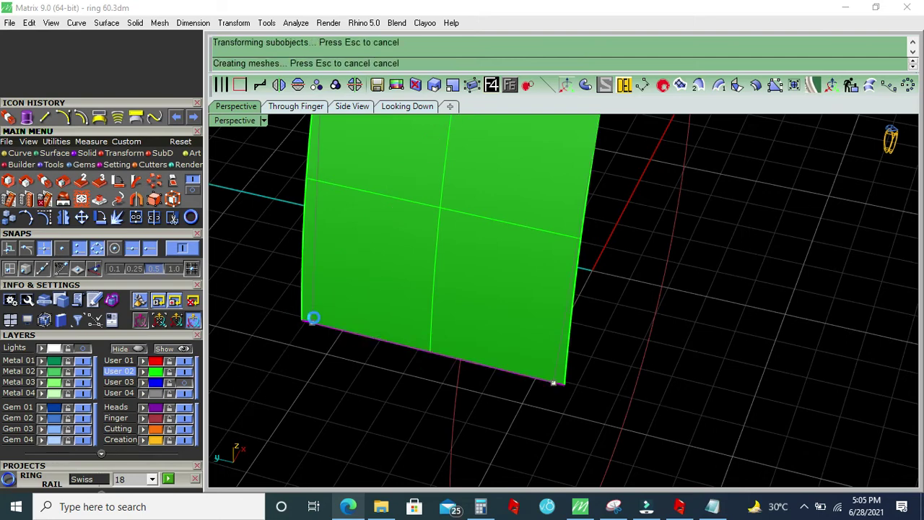
pyautogui.scroll(-3, 404, 376)
pyautogui.scroll(2, 440, 325)
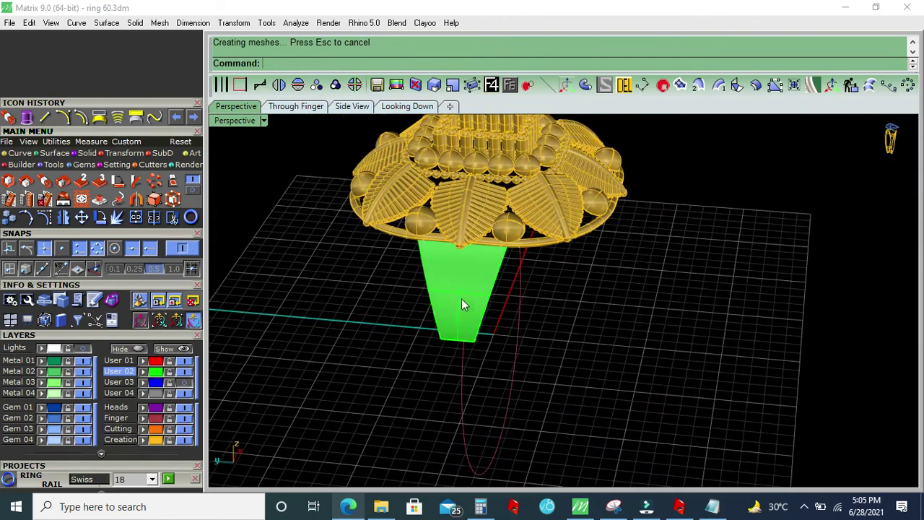
pyautogui.scroll(3, 433, 318)
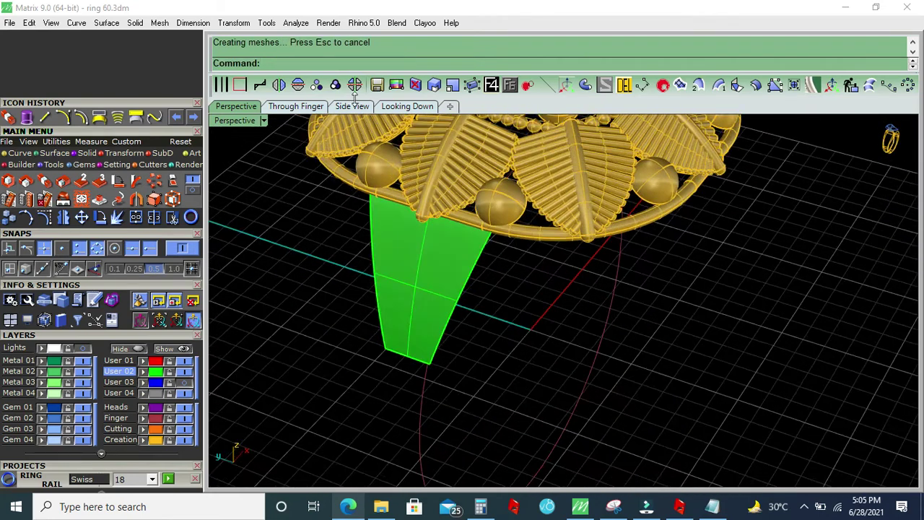
# In side view, shift the bottom edge inward with 0.25 snapping to taper the shank
pyautogui.click(345, 109)
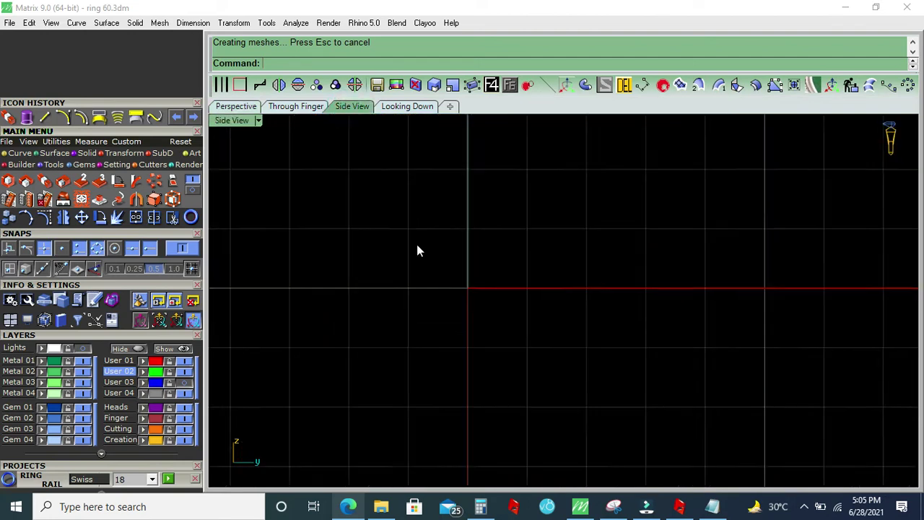
pyautogui.keyDown('ctrl'); pyautogui.keyDown('shift'); pyautogui.click(442, 237); pyautogui.keyUp('shift'); pyautogui.keyUp('ctrl')
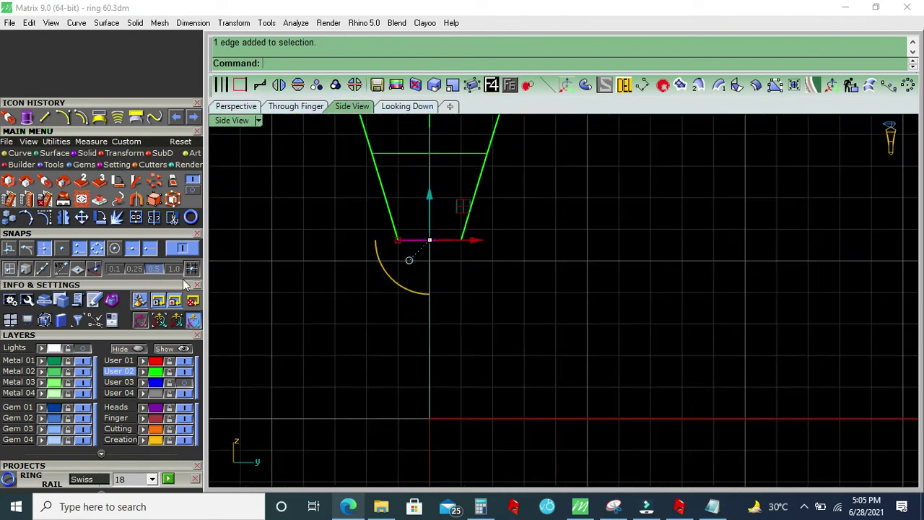
pyautogui.click(137, 269)
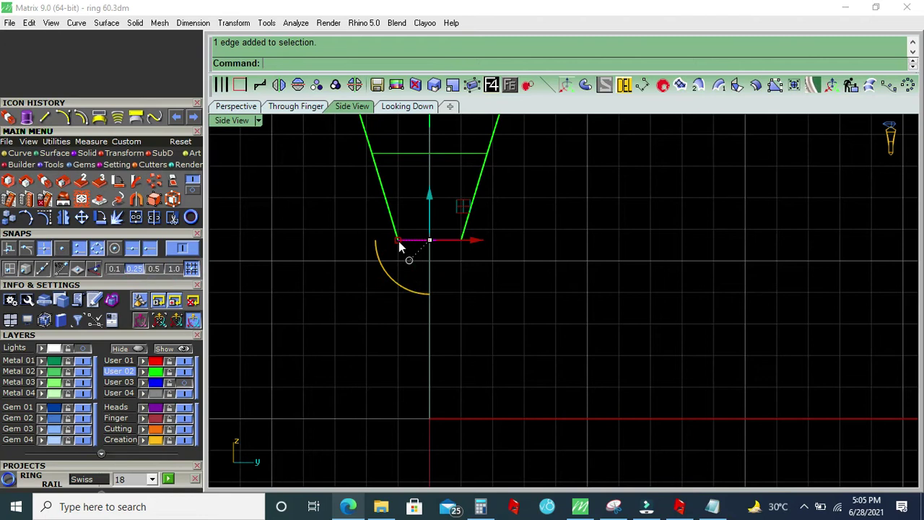
pyautogui.moveTo(399, 242); pyautogui.dragTo(395, 241)
pyautogui.scroll(-2, 344, 224)
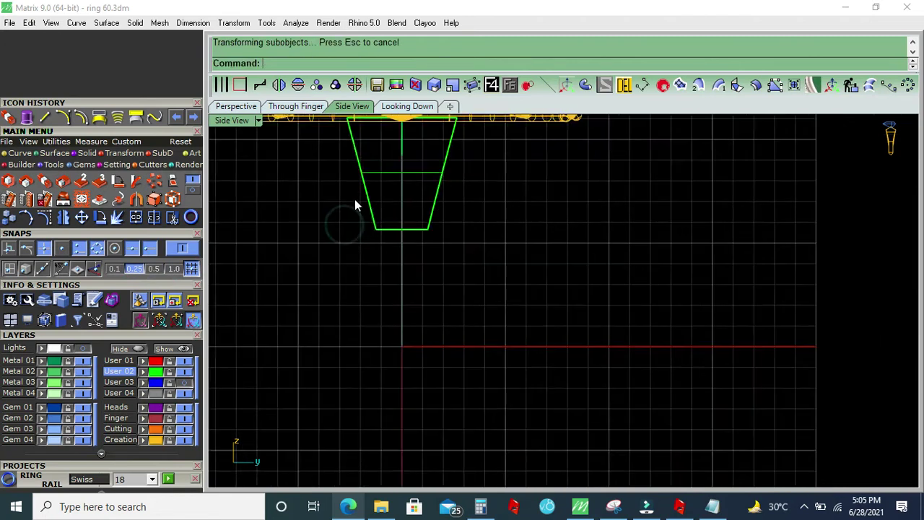
pyautogui.click(237, 107)
pyautogui.moveTo(447, 242)
pyautogui.mouseDown(button='right')
pyautogui.moveTo(413, 283)
pyautogui.moveTo(407, 265)
pyautogui.moveTo(406, 283)
pyautogui.mouseUp(button='right')
pyautogui.click(23, 154)
pyautogui.click(154, 198)
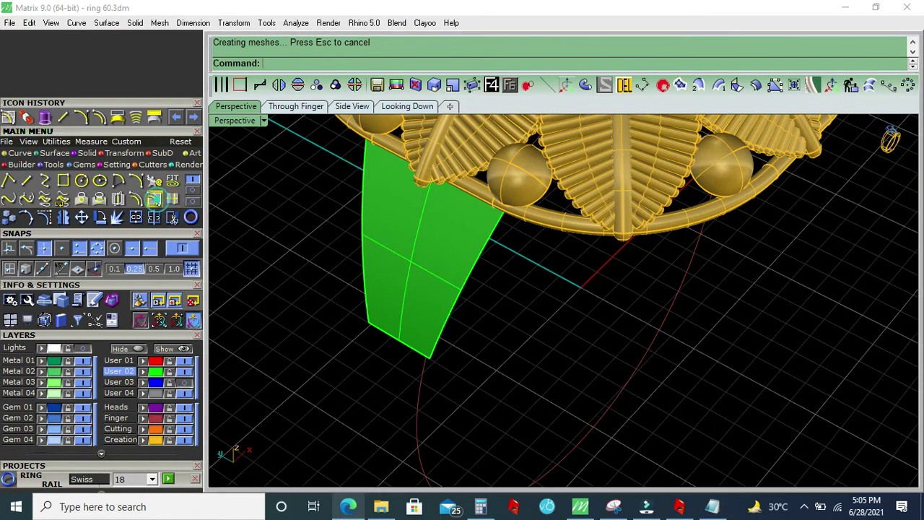
# Offset the shank surface's edges 0.25 inward onto the surface, on the Heads layer
pyautogui.moveTo(371, 293); pyautogui.dragTo(372, 274, button='right')
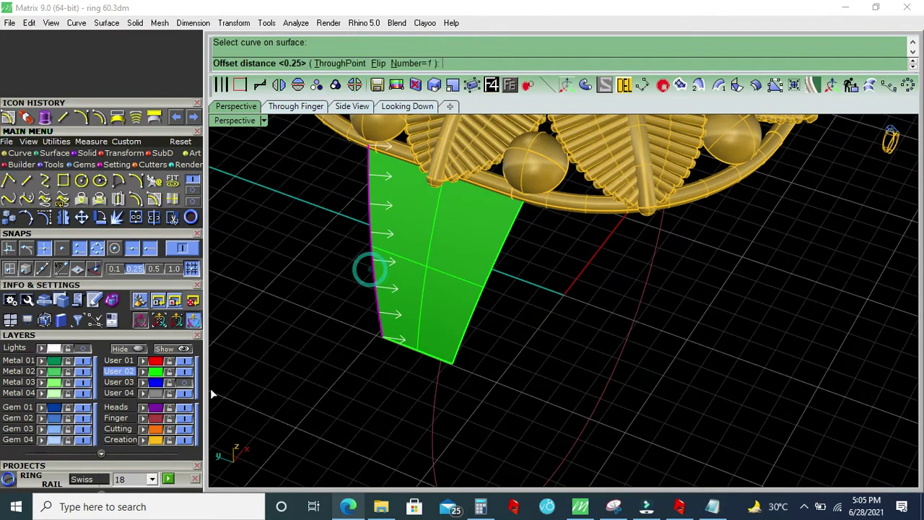
pyautogui.click(119, 407)
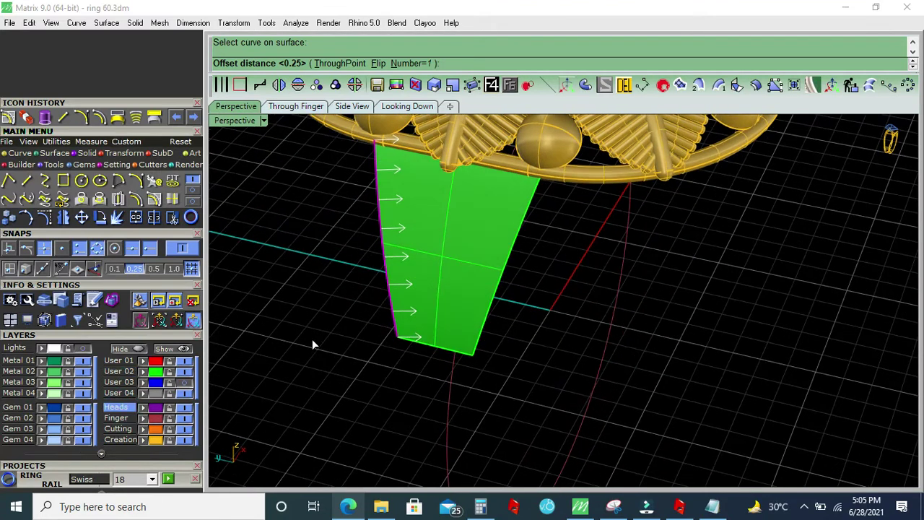
pyautogui.write('.25')
pyautogui.press('Return')
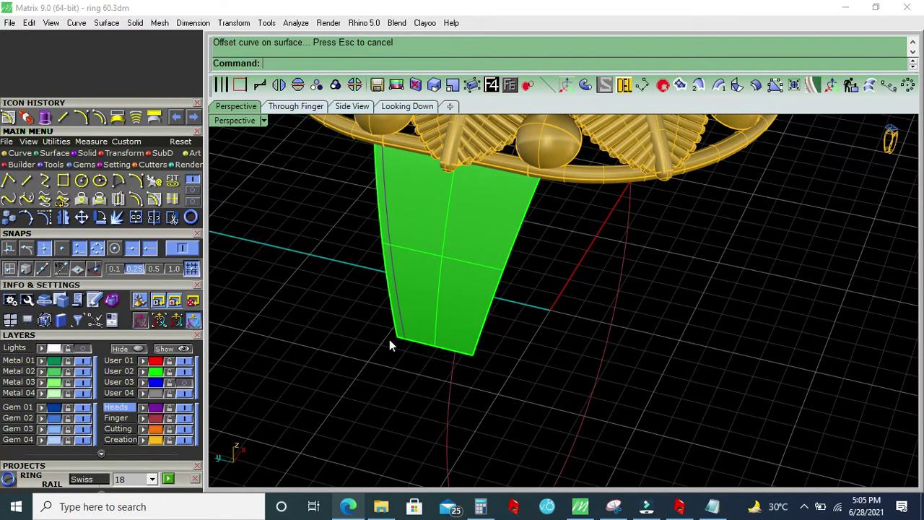
pyautogui.click(429, 349)
pyautogui.click(485, 319)
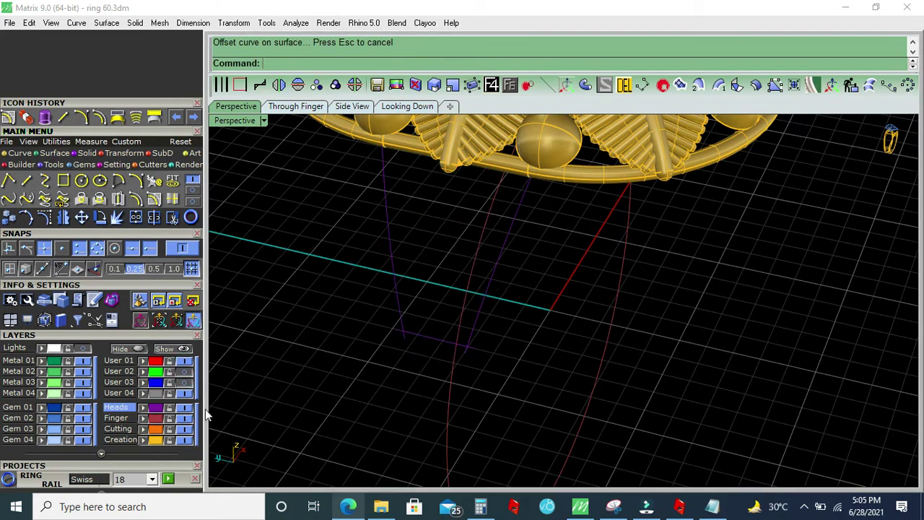
# Trim the outline's corner overshoots and reselect the unhidden green shank surface
pyautogui.click(173, 218)
pyautogui.click(354, 319)
pyautogui.click(346, 304)
pyautogui.press('Return')
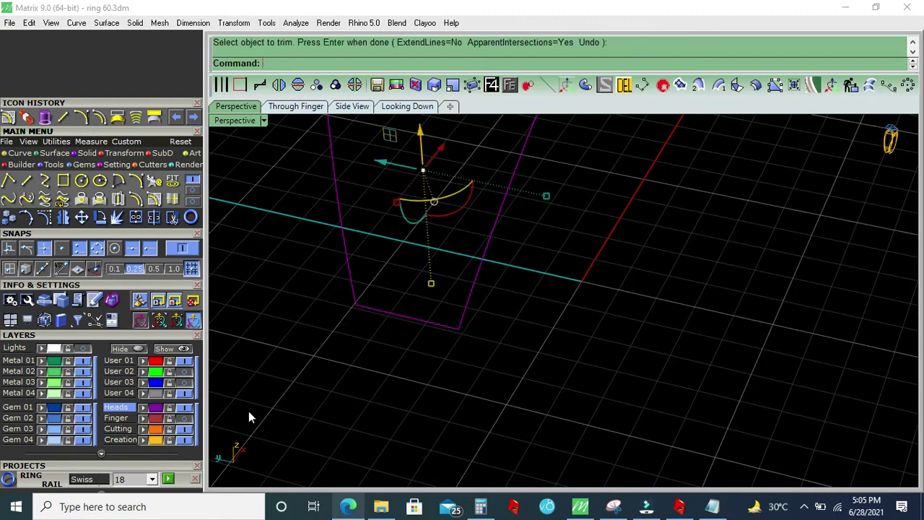
pyautogui.click(185, 382)
pyautogui.click(393, 383)
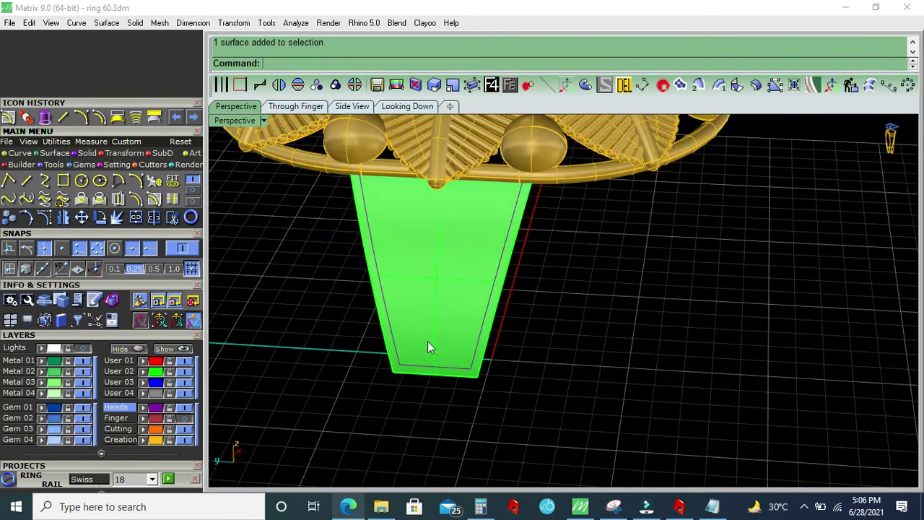
# Extract the isocurve running down the middle of the shank surface as a centre line
pyautogui.click(440, 242)
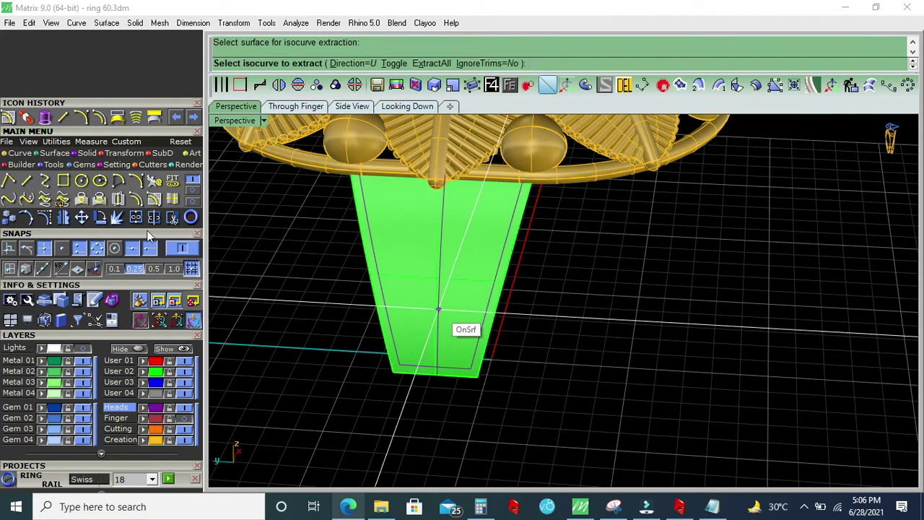
pyautogui.click(433, 367)
pyautogui.rightClick(398, 406)
pyautogui.rightClick(466, 303)
# Extract upper and lower crosswise isocurves as crossbars, then hide the green surface
pyautogui.click(478, 237)
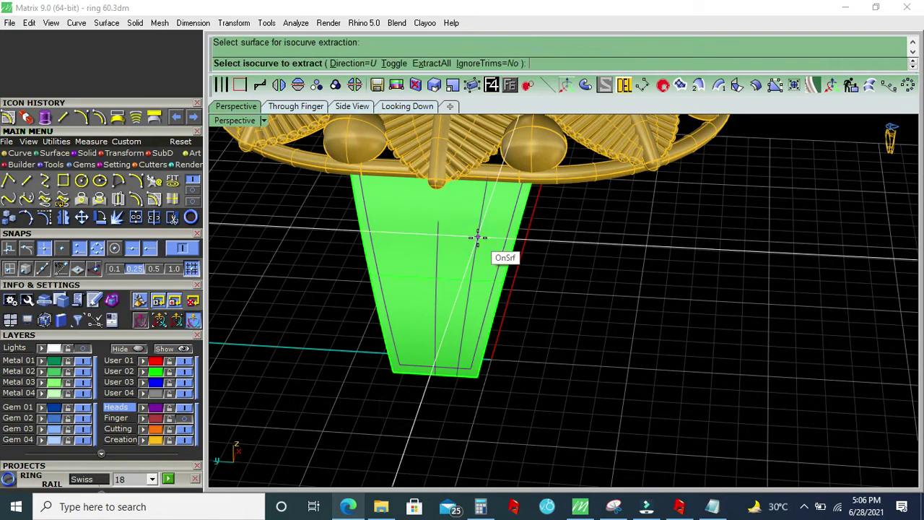
pyautogui.click(395, 64)
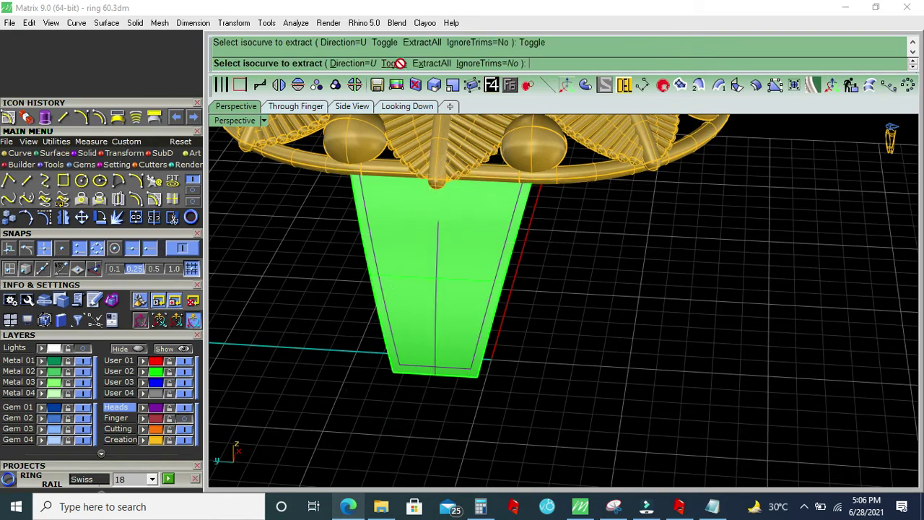
pyautogui.click(476, 232)
pyautogui.click(472, 303)
pyautogui.rightClick(473, 305)
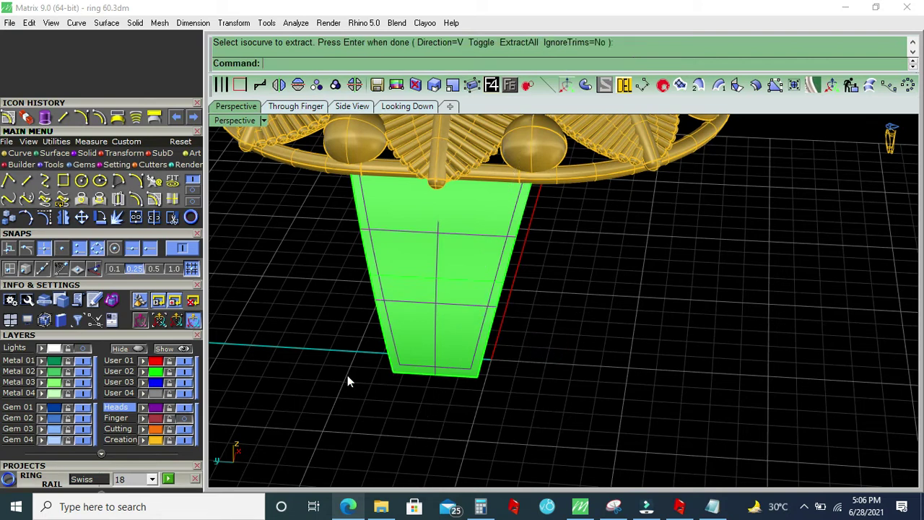
pyautogui.click(180, 373)
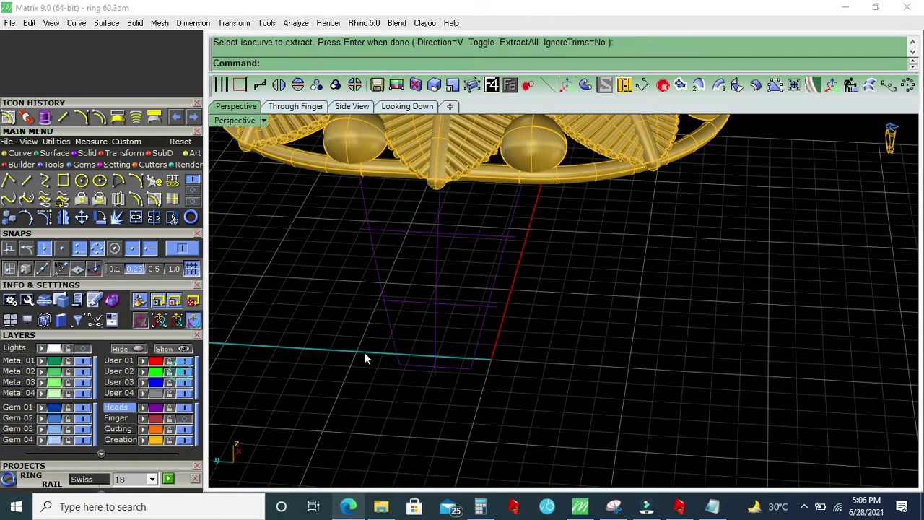
pyautogui.click(478, 213)
pyautogui.scroll(2, 447, 289)
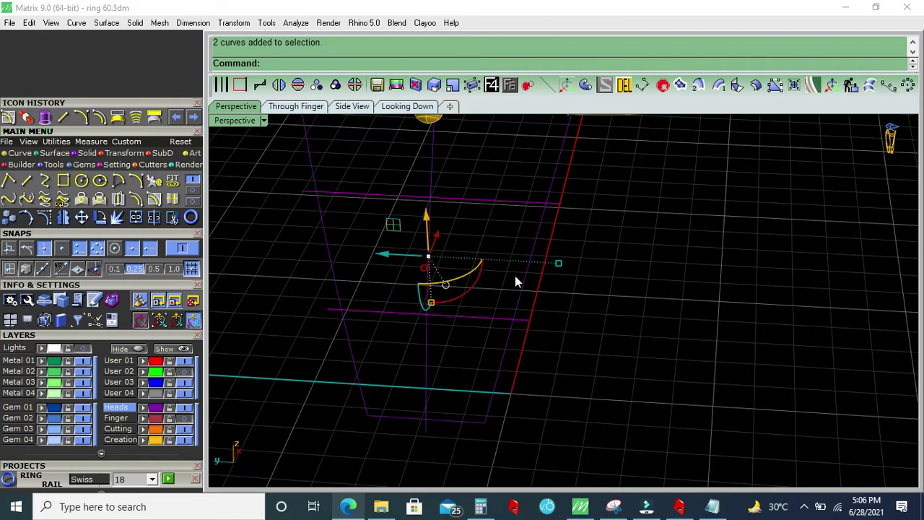
# Move the profile curves to the shank's lower end and trim the stray curve piece
pyautogui.moveTo(558, 265); pyautogui.dragTo(547, 263)
pyautogui.click(440, 424)
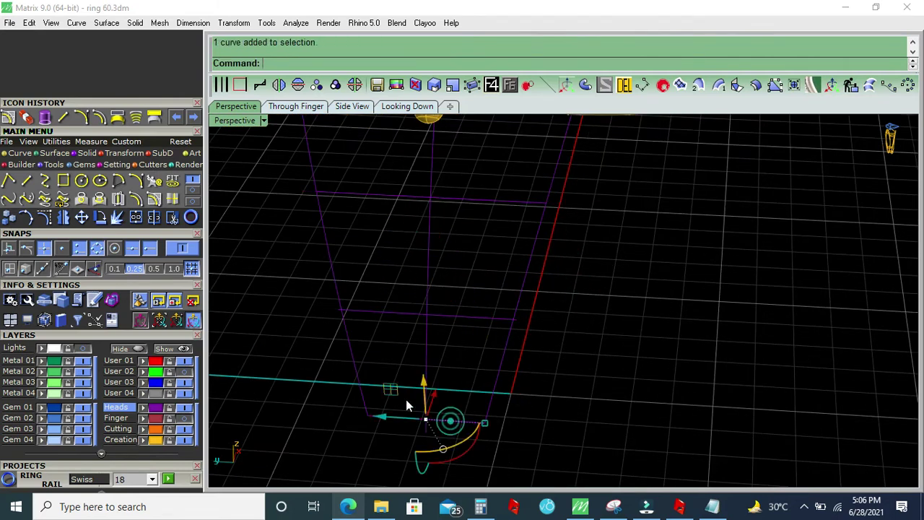
pyautogui.click(172, 217)
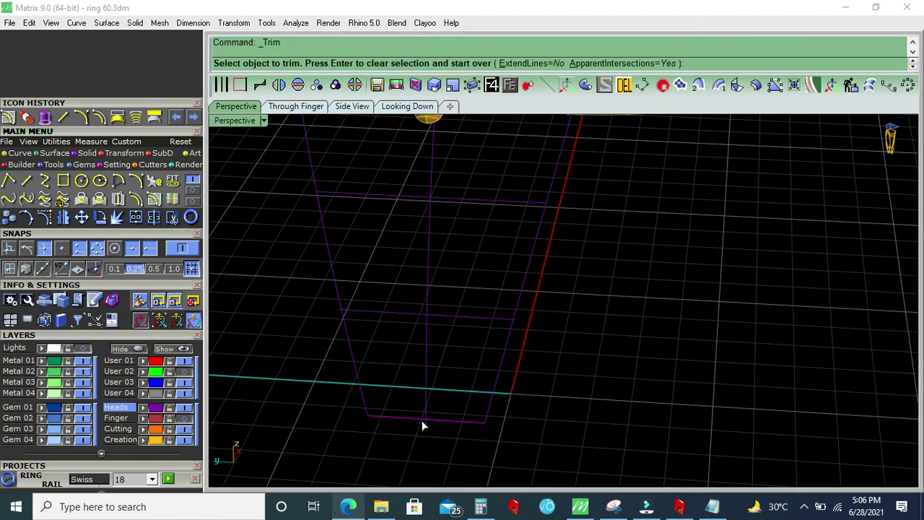
pyautogui.click(427, 429)
pyautogui.scroll(-2, 481, 333)
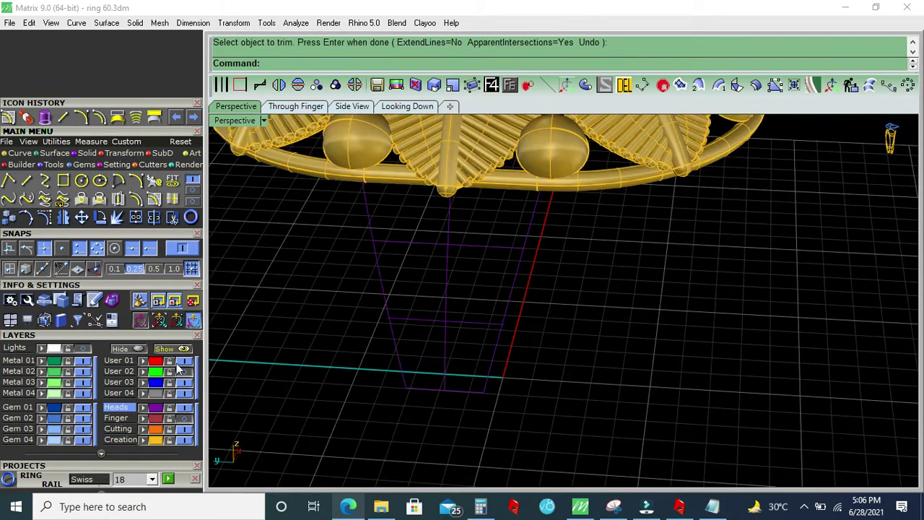
# Pipe the six lattice curves into round tubes and delete the leftover profile curves
pyautogui.click(160, 408)
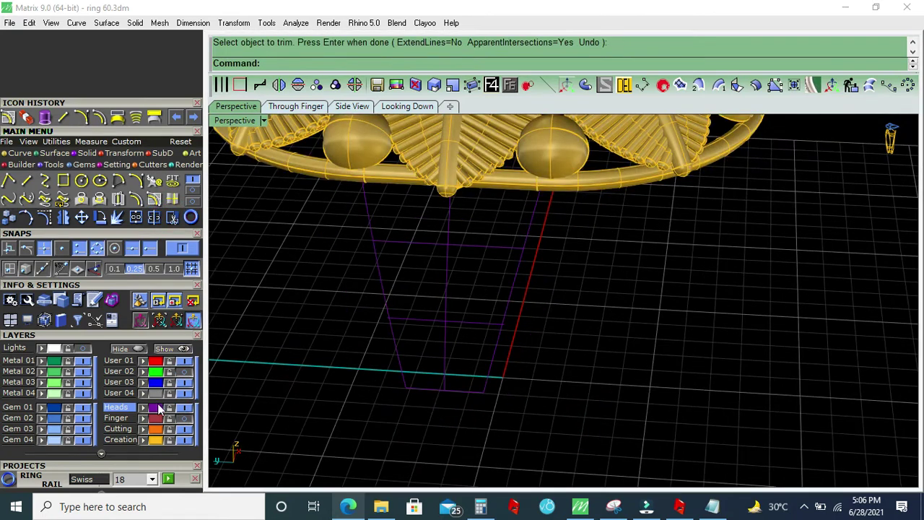
pyautogui.click(586, 86)
pyautogui.write('1')
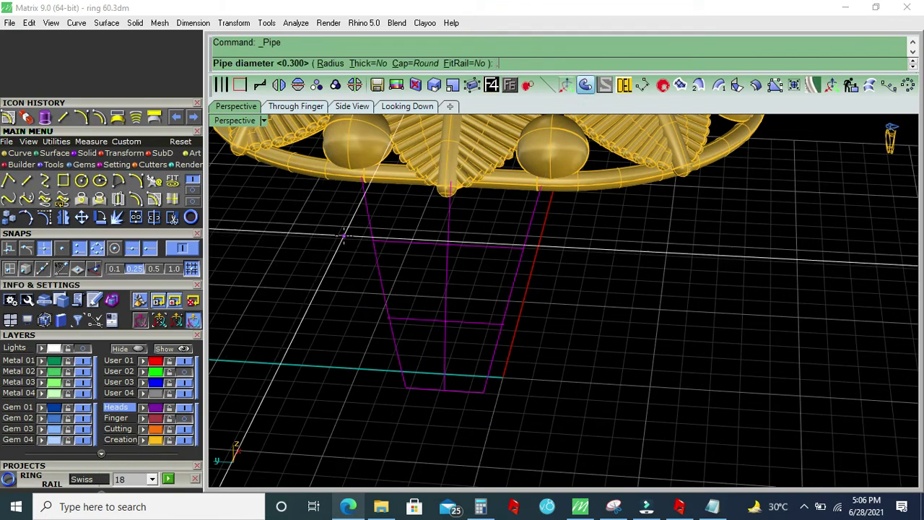
pyautogui.press('Return')
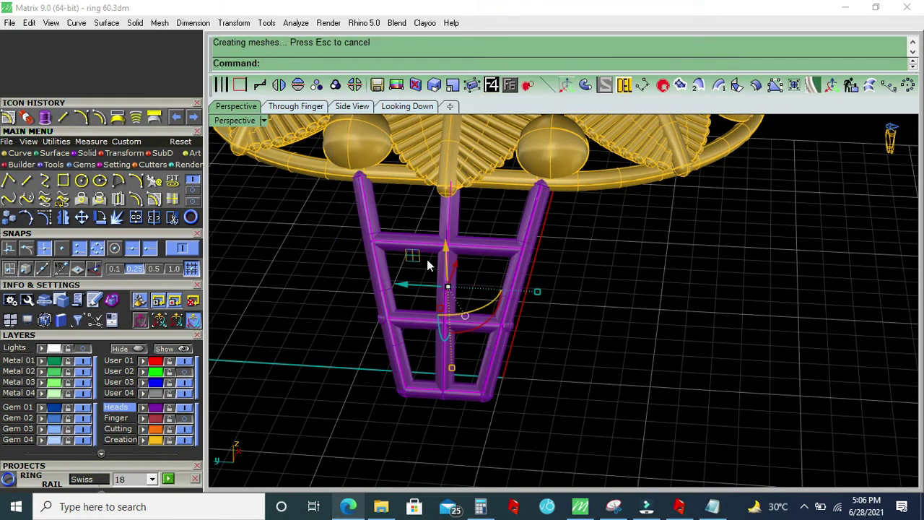
pyautogui.click(624, 84)
# Group the pipes, put them on the Metal layer, and mirror a copy to the other side
pyautogui.click(161, 409)
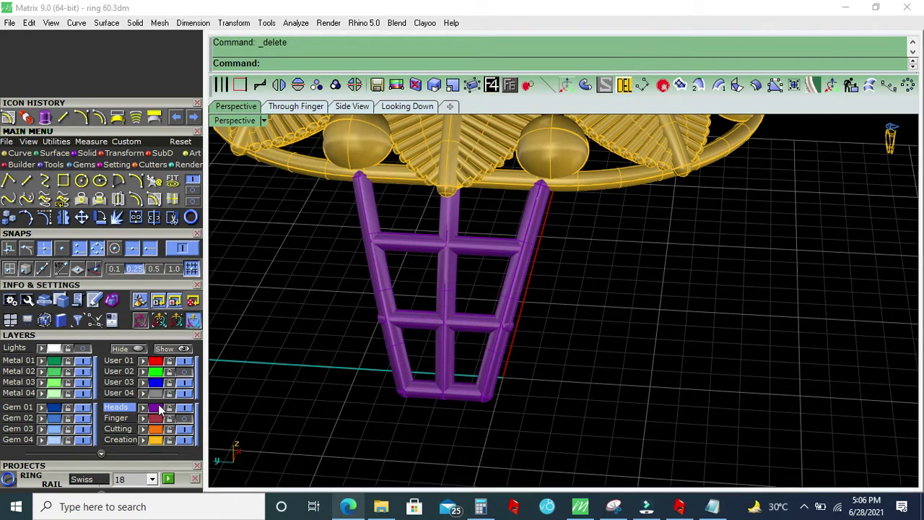
pyautogui.hotkey('ctrl', 'g')
pyautogui.click(144, 446)
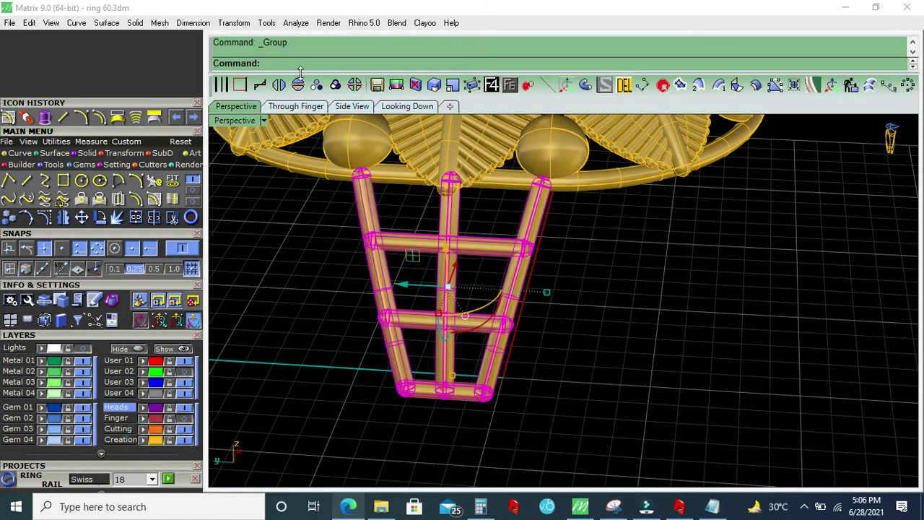
pyautogui.click(279, 85)
pyautogui.scroll(-3, 516, 309)
pyautogui.moveTo(515, 309); pyautogui.dragTo(547, 253, button='right')
pyautogui.scroll(3, 530, 275)
pyautogui.scroll(2, 548, 255)
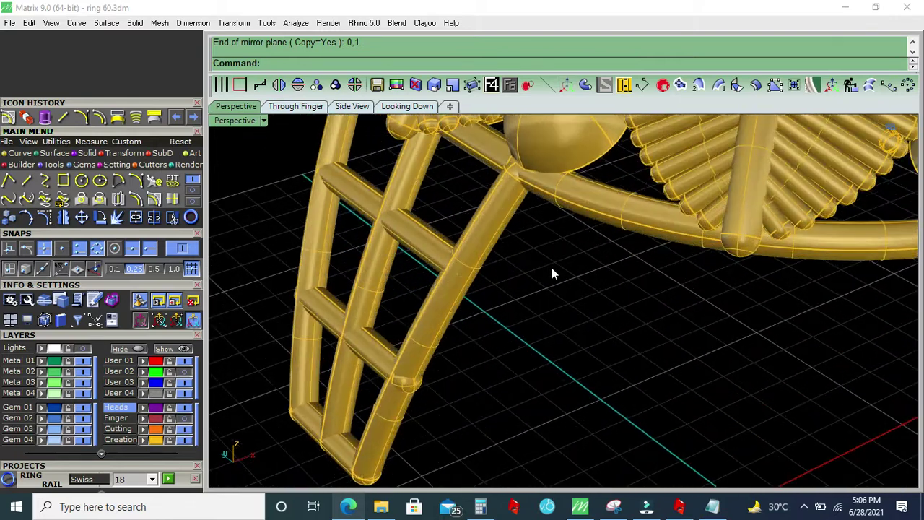
# Extract a U-direction isocurve running along the shank pipe
pyautogui.scroll(2, 583, 215)
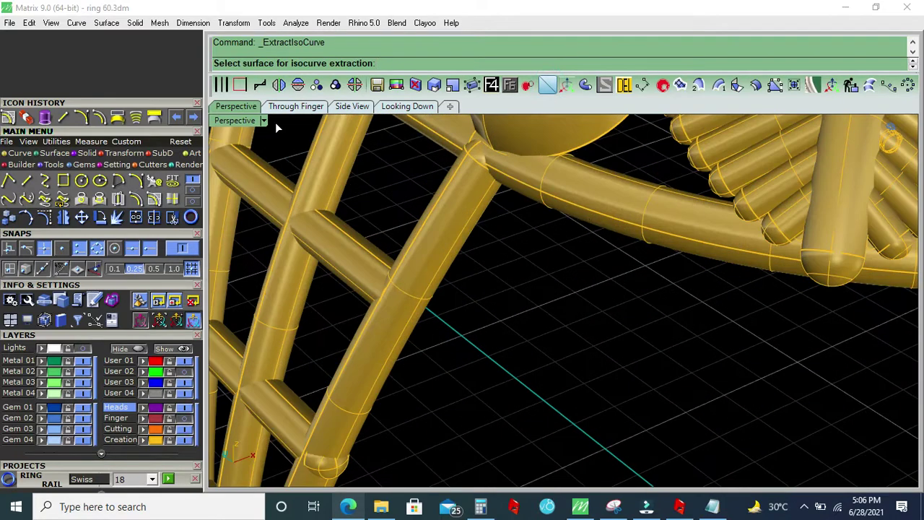
pyautogui.scroll(2, 491, 198)
pyautogui.scroll(1, 490, 198)
pyautogui.click(466, 214)
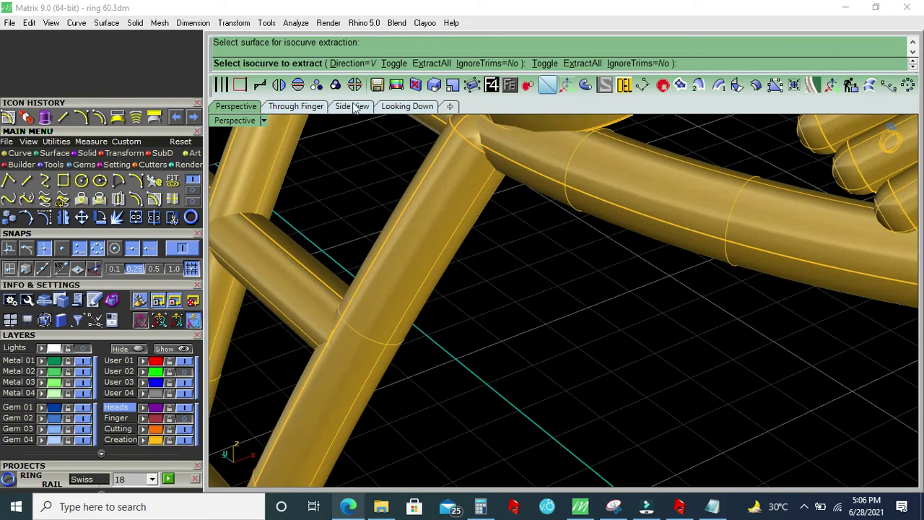
pyautogui.click(394, 63)
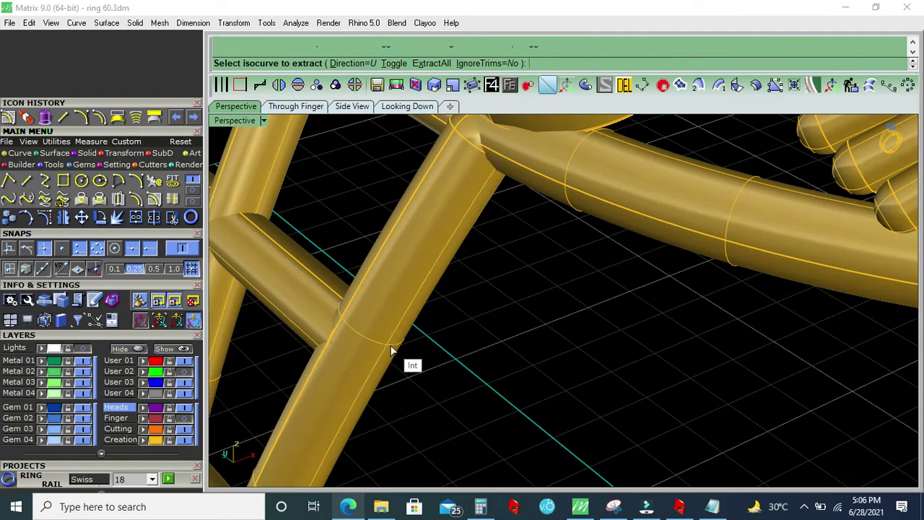
pyautogui.click(405, 357)
pyautogui.press('Return')
pyautogui.scroll(-1, 534, 312)
# Duplicate the pipe's edge as a curve and hide the gold solids on the Creation layer
pyautogui.click(240, 85)
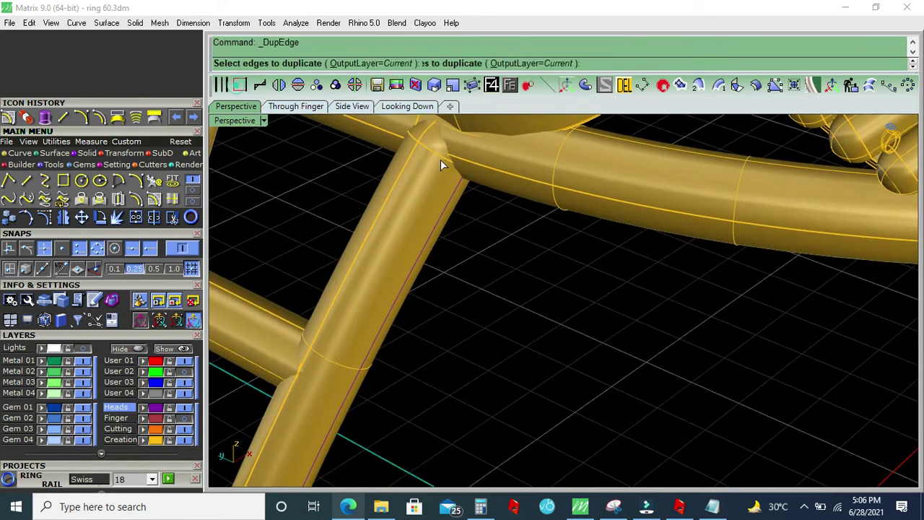
pyautogui.click(546, 184)
pyautogui.scroll(-2, 529, 325)
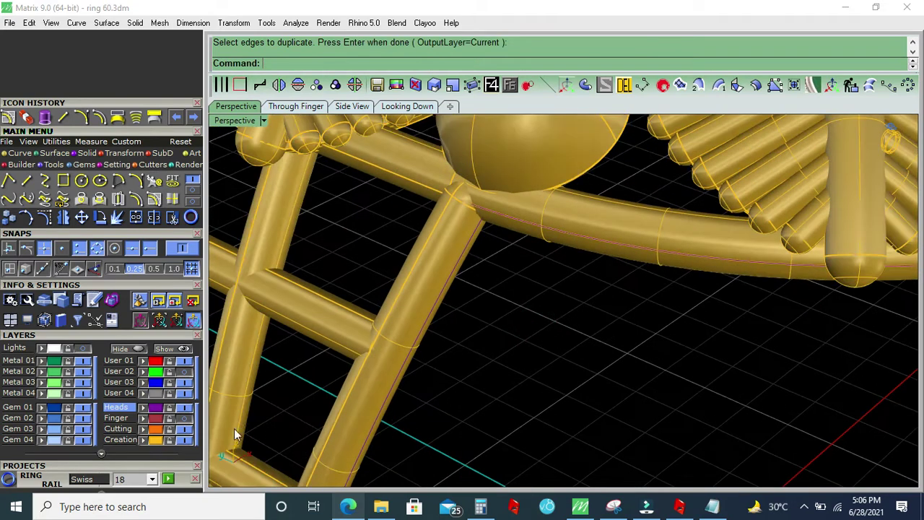
pyautogui.click(181, 440)
pyautogui.moveTo(531, 262); pyautogui.dragTo(515, 264, button='right')
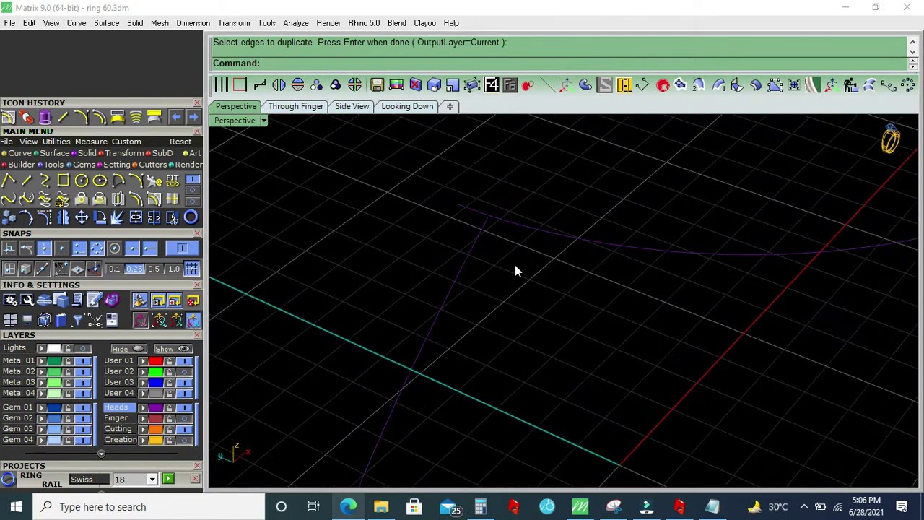
pyautogui.click(65, 118)
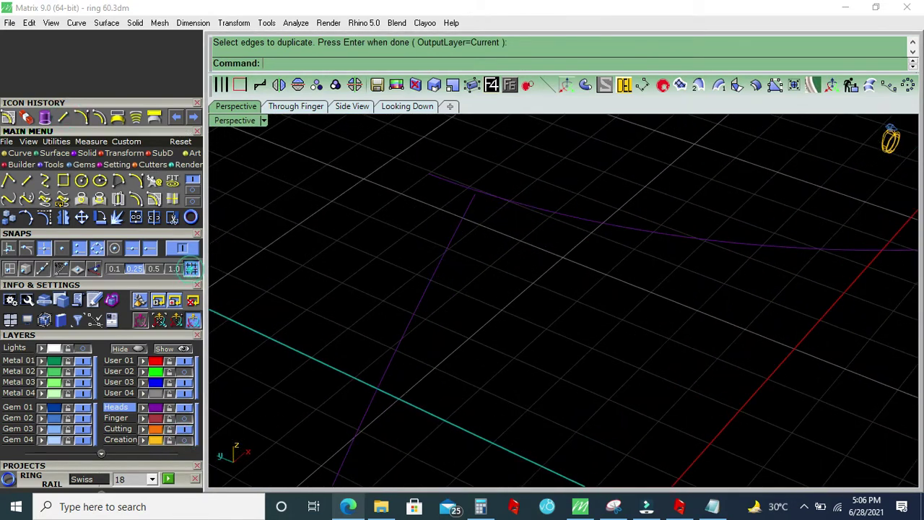
pyautogui.click(510, 201)
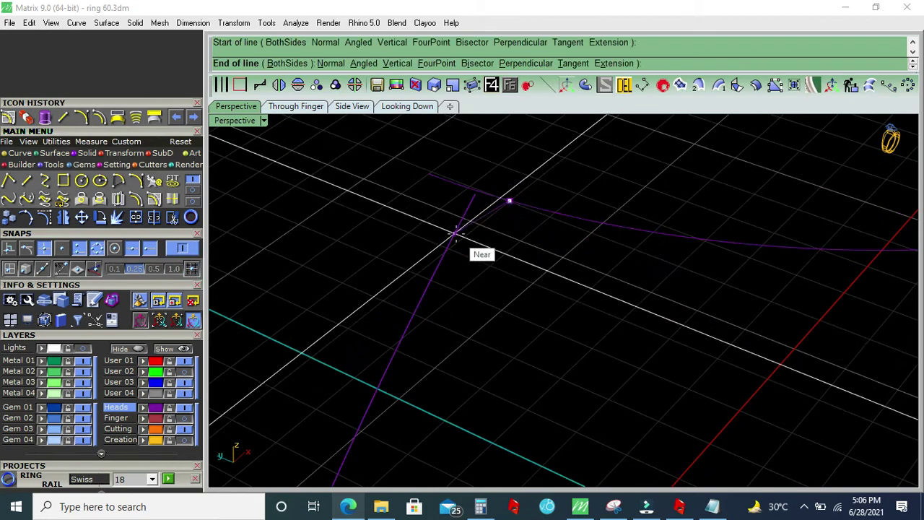
# Finish the temporary line, then select it and delete it
pyautogui.click(455, 233)
pyautogui.moveTo(383, 257); pyautogui.dragTo(606, 159)
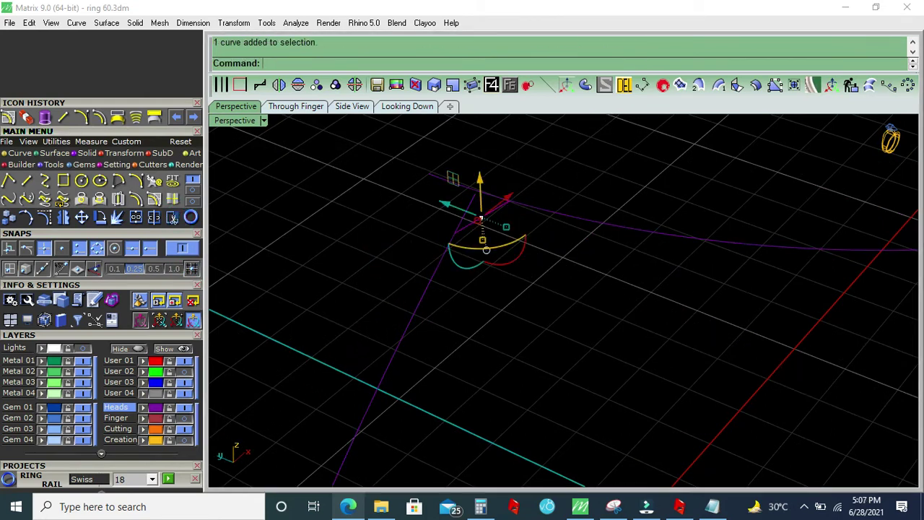
pyautogui.click(481, 165)
pyautogui.click(624, 84)
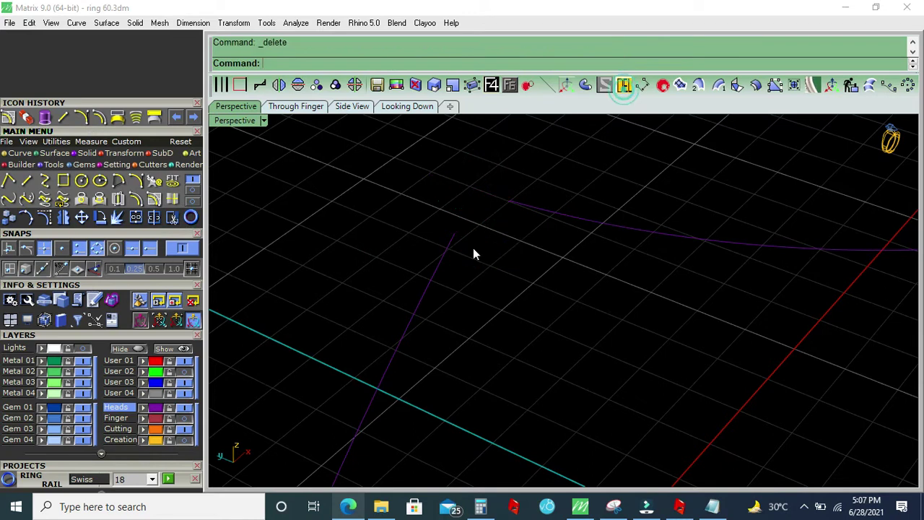
# Quick-blend between the two curve ends to close the gap
pyautogui.click(8, 200)
pyautogui.click(454, 234)
pyautogui.click(520, 208)
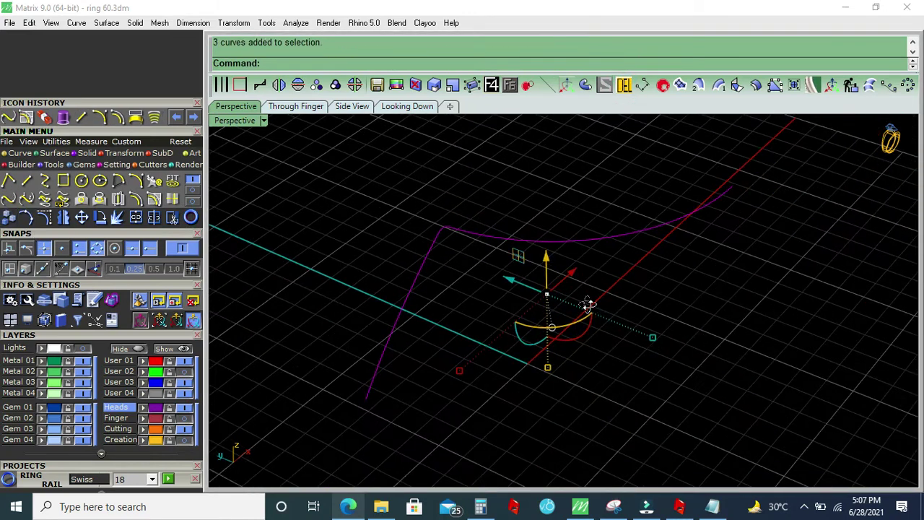
pyautogui.moveTo(425, 245); pyautogui.dragTo(587, 305, button='right')
# Join the three curves, extrude them ToPoint at origin 0, and delete the leftover curve
pyautogui.click(135, 217)
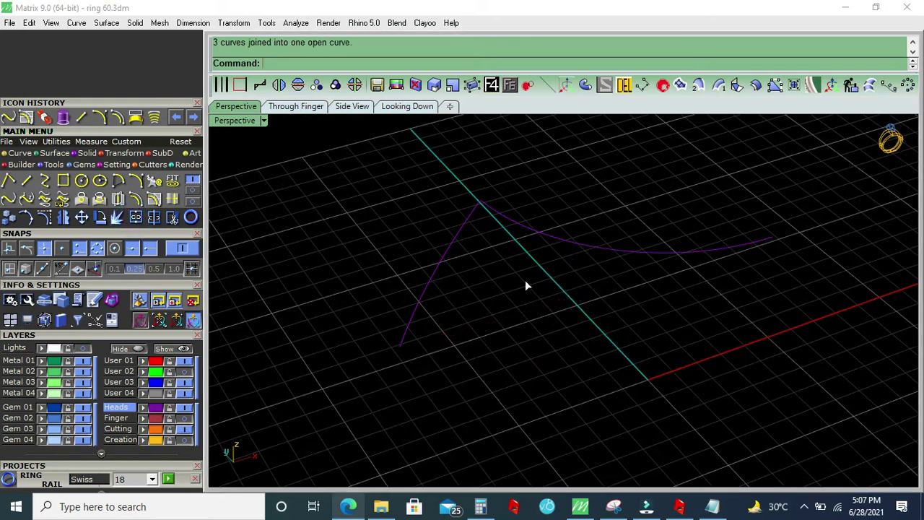
pyautogui.click(85, 154)
pyautogui.click(171, 183)
pyautogui.click(441, 63)
pyautogui.write('0')
pyautogui.press('Return')
pyautogui.press('Delete')
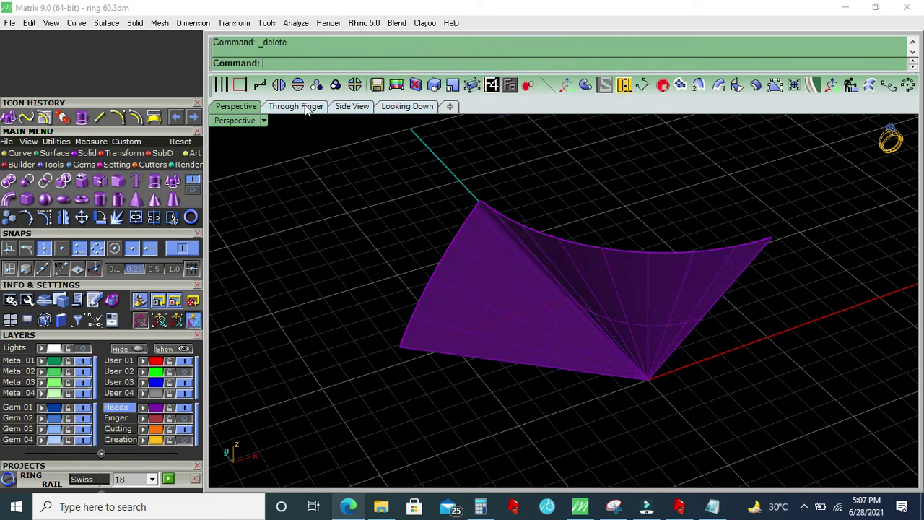
# In the Through Finger view, trim away the fan surface inside the finger-size circle
pyautogui.click(306, 109)
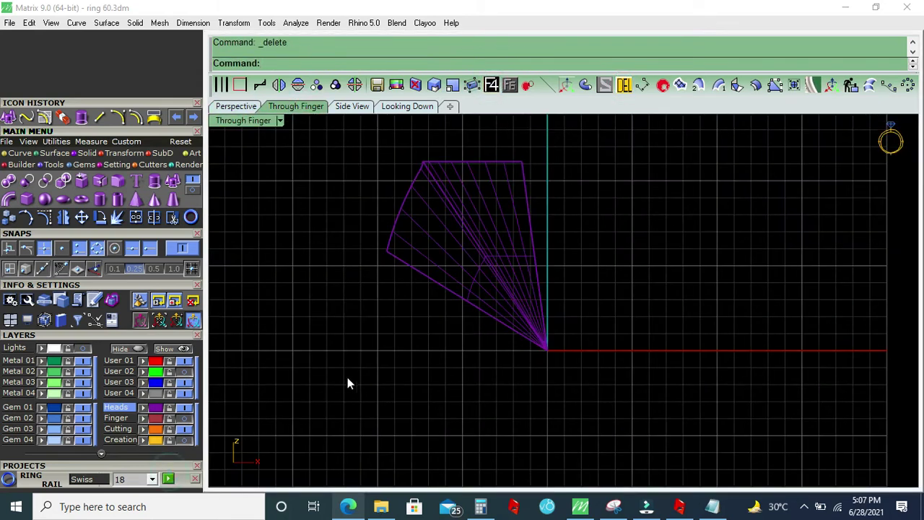
pyautogui.click(153, 418)
pyautogui.click(173, 219)
pyautogui.click(471, 298)
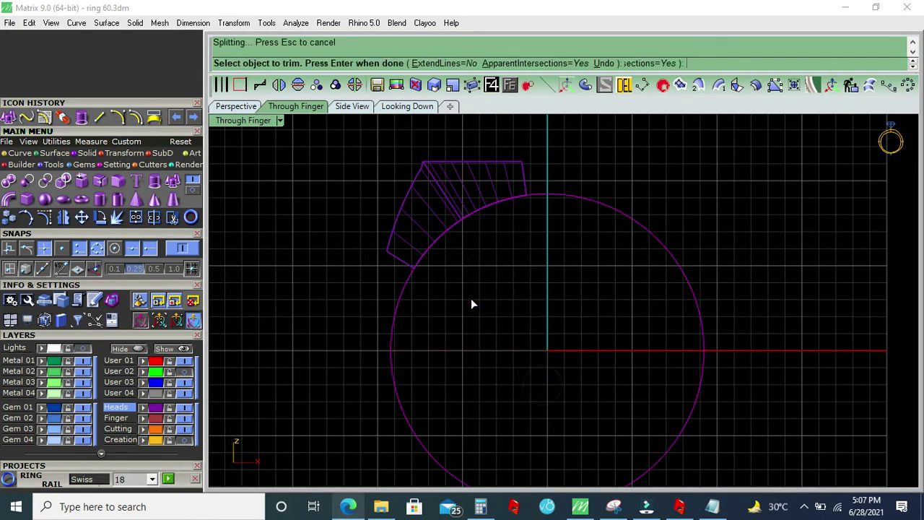
# Offset the finger circle outward and split the fan surface with the circles
pyautogui.click(134, 118)
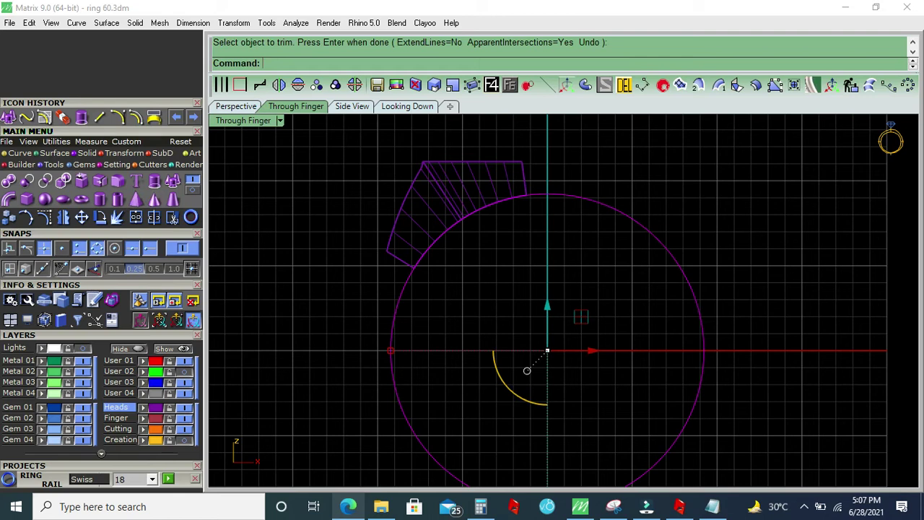
pyautogui.write('.65')
pyautogui.click(377, 217)
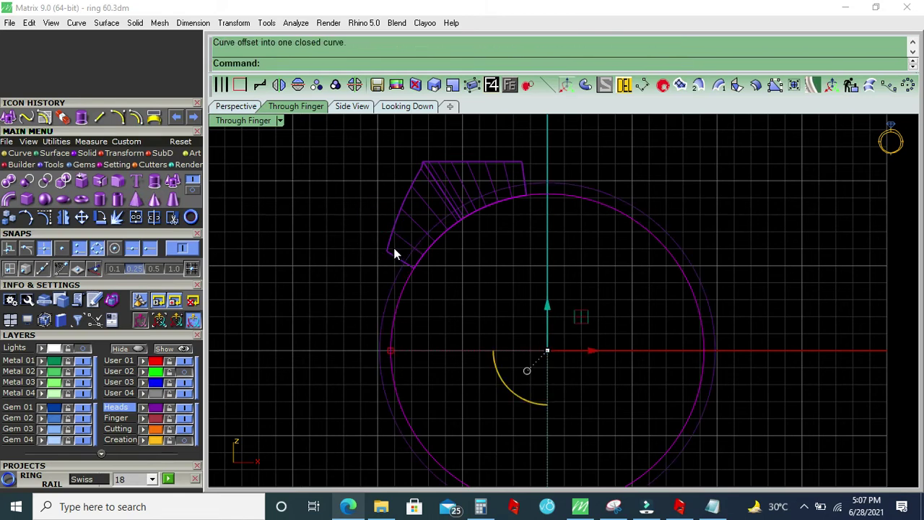
pyautogui.scroll(2, 394, 253)
pyautogui.click(402, 250)
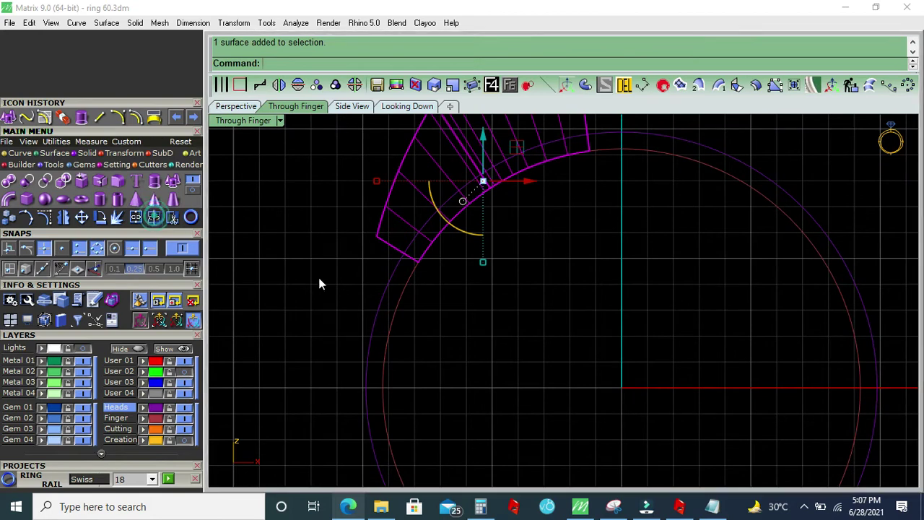
pyautogui.click(449, 314)
pyautogui.press('Return')
# Hide the two ring circles and select the band piece to keep in Perspective
pyautogui.moveTo(445, 351); pyautogui.dragTo(250, 399)
pyautogui.click(185, 419)
pyautogui.scroll(-1, 396, 279)
pyautogui.click(399, 285)
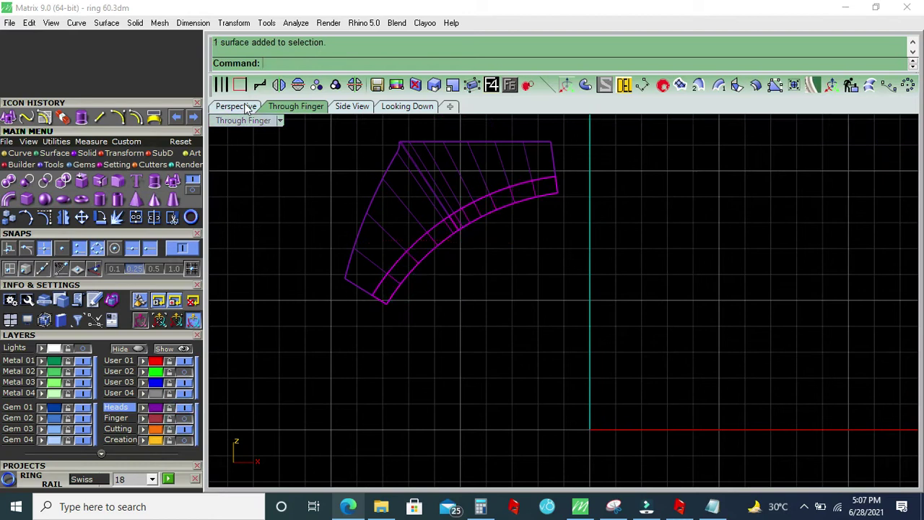
pyautogui.click(235, 106)
# Thicken the band piece with OffsetSrf at 0.5 and mirror it to the other side
pyautogui.click(755, 84)
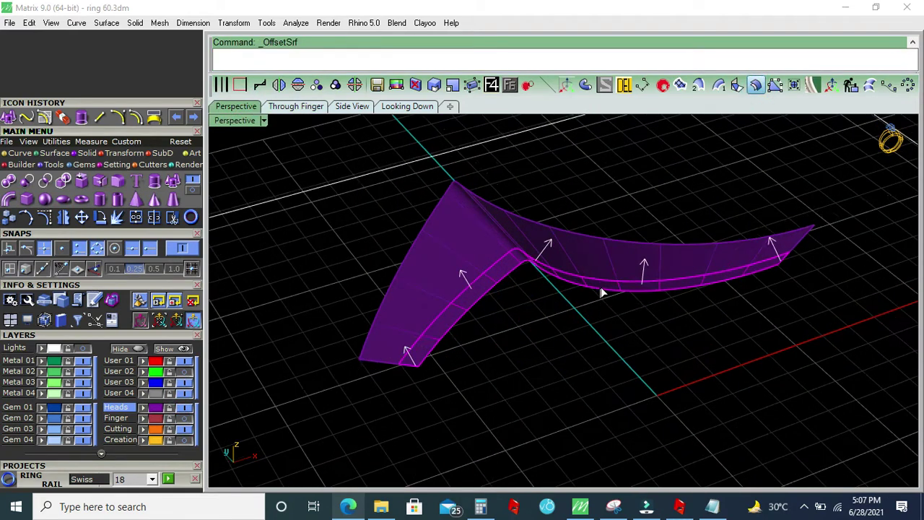
pyautogui.write('.5')
pyautogui.press('Return')
pyautogui.rightClick(605, 292)
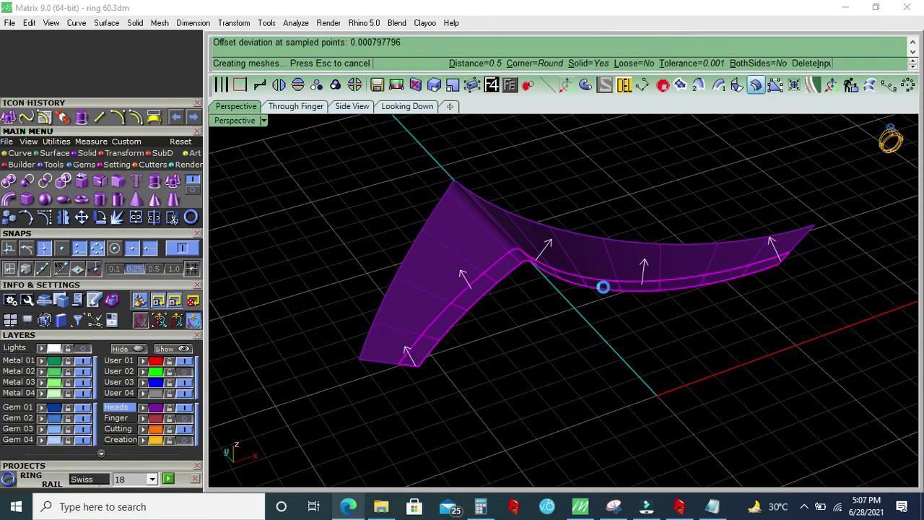
pyautogui.click(354, 85)
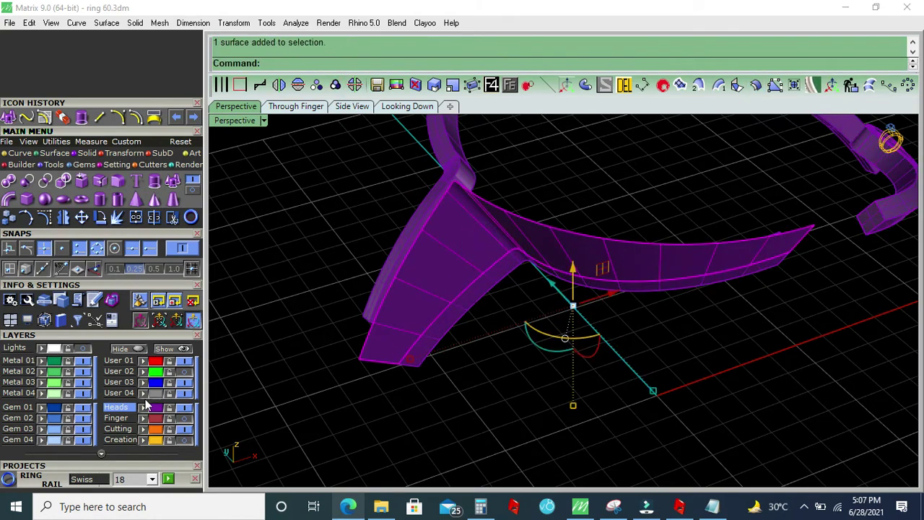
# Turn the gold head layer back on and orbit to a level front view
pyautogui.scroll(-5, 401, 331)
pyautogui.moveTo(566, 378)
pyautogui.mouseDown(button='right')
pyautogui.moveTo(526, 365)
pyautogui.moveTo(437, 388)
pyautogui.mouseUp(button='right')
pyautogui.click(184, 439)
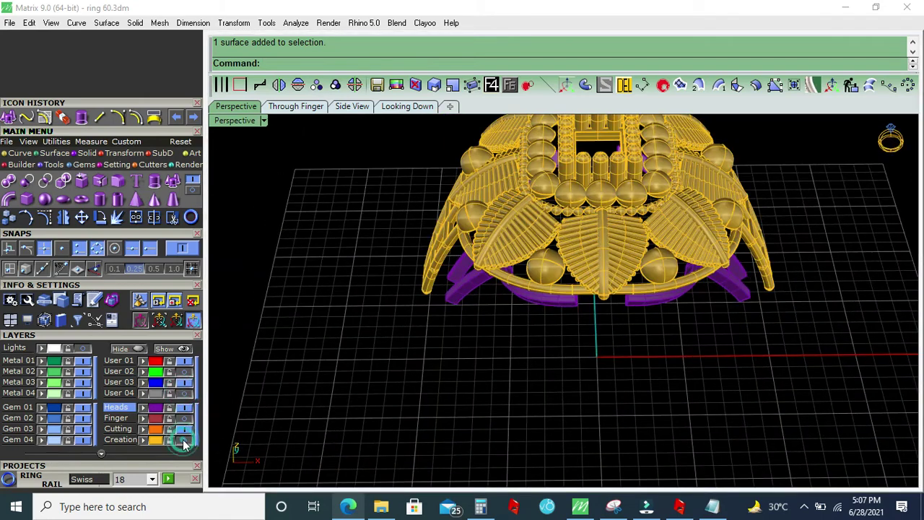
pyautogui.moveTo(374, 397); pyautogui.dragTo(377, 347, button='right')
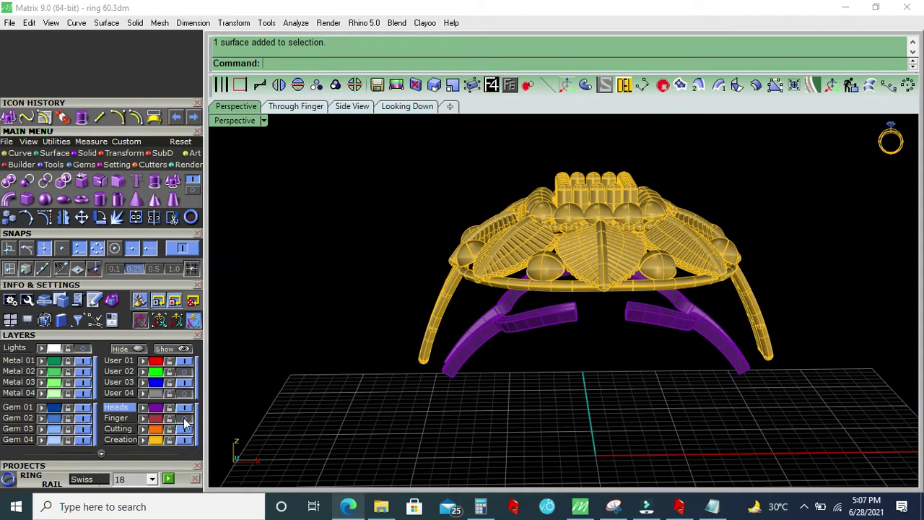
pyautogui.click(186, 376)
pyautogui.moveTo(449, 361); pyautogui.dragTo(452, 343, button='right')
# Undo the band mirror, turn on the User 04 grey surface layer, then redo the mirror
pyautogui.hotkey('ctrl', 'z')
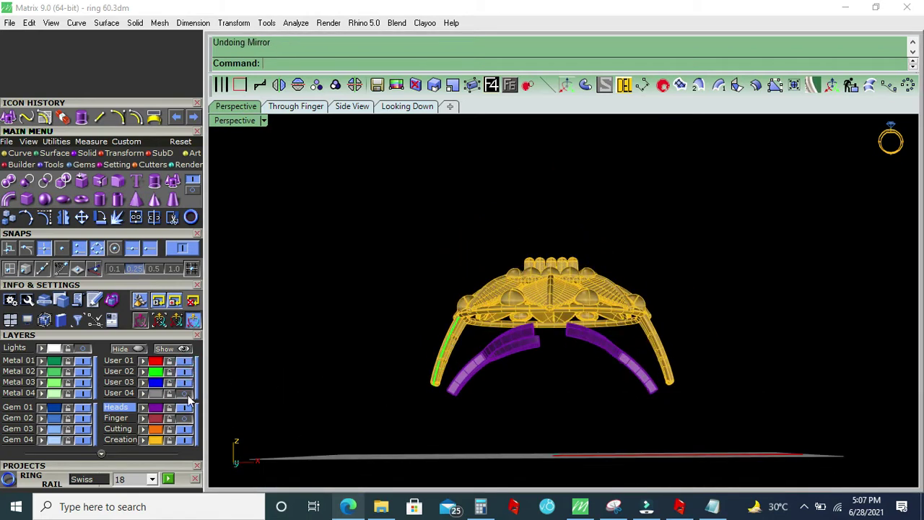
pyautogui.click(186, 393)
pyautogui.moveTo(535, 361); pyautogui.dragTo(547, 351, button='right')
pyautogui.scroll(5, 545, 331)
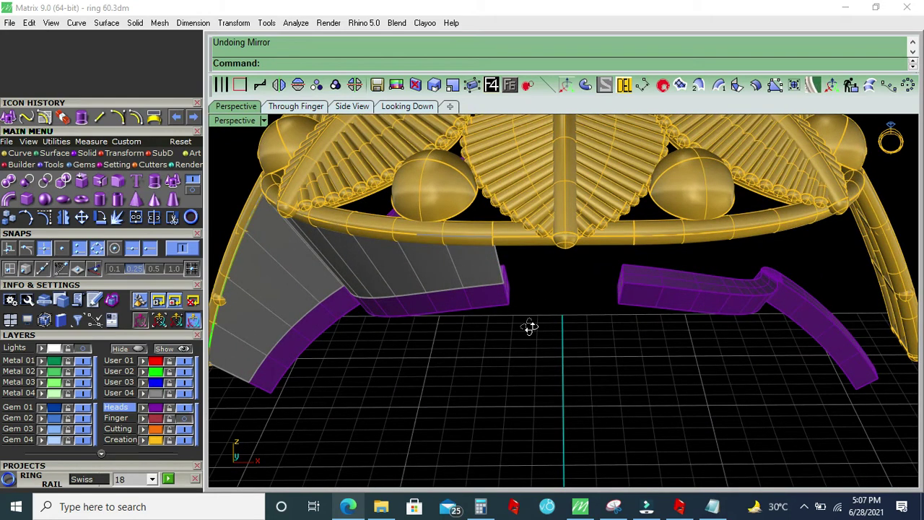
pyautogui.moveTo(546, 327); pyautogui.dragTo(533, 288, button='right')
pyautogui.click(193, 117)
pyautogui.click(194, 117)
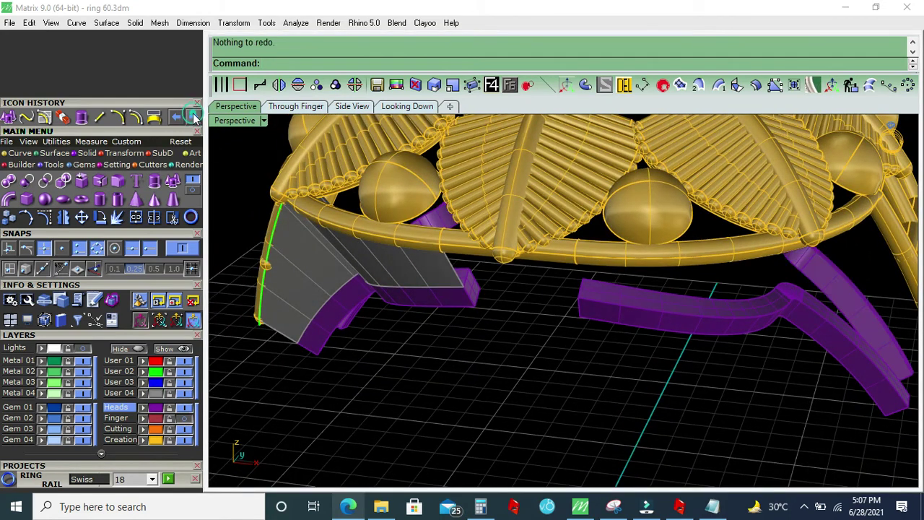
pyautogui.scroll(2, 465, 283)
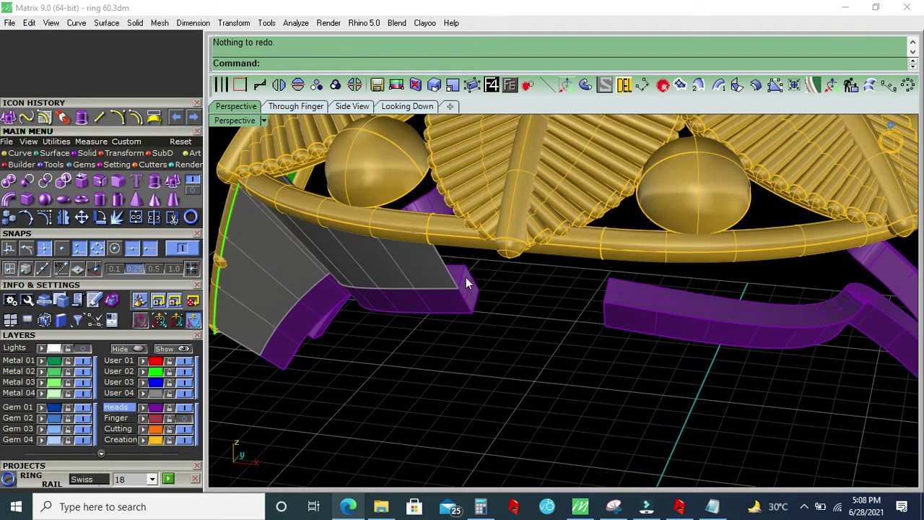
pyautogui.click(240, 86)
# Copy the head's lower rim edge and extrude it to a point below, deleting the curve
pyautogui.click(471, 241)
pyautogui.press('Return')
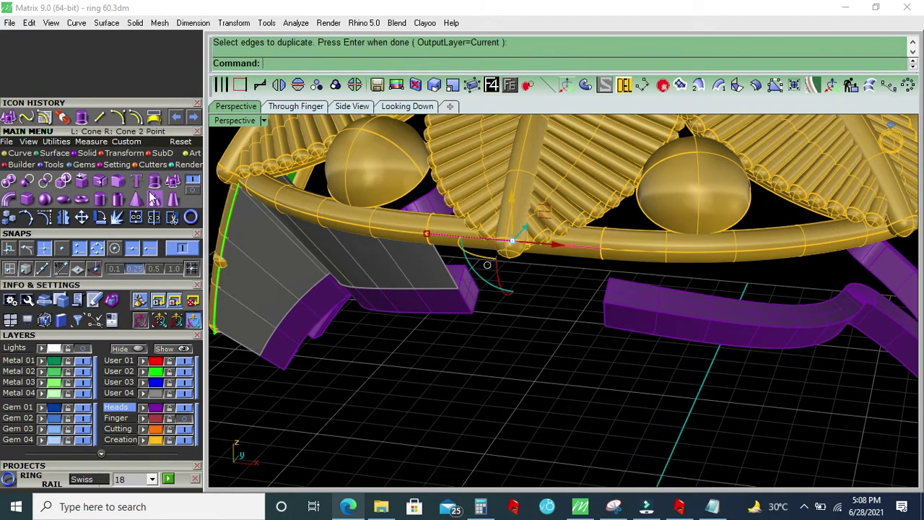
pyautogui.click(153, 182)
pyautogui.click(440, 64)
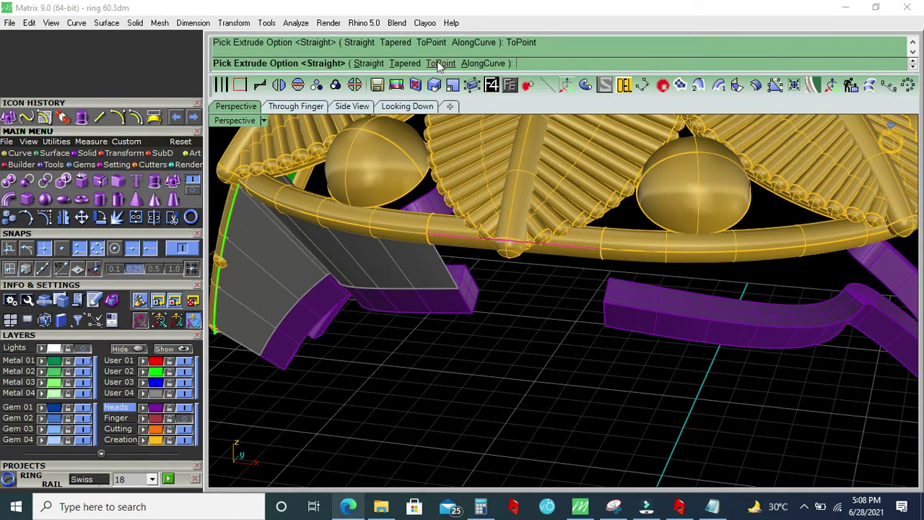
pyautogui.click(489, 324)
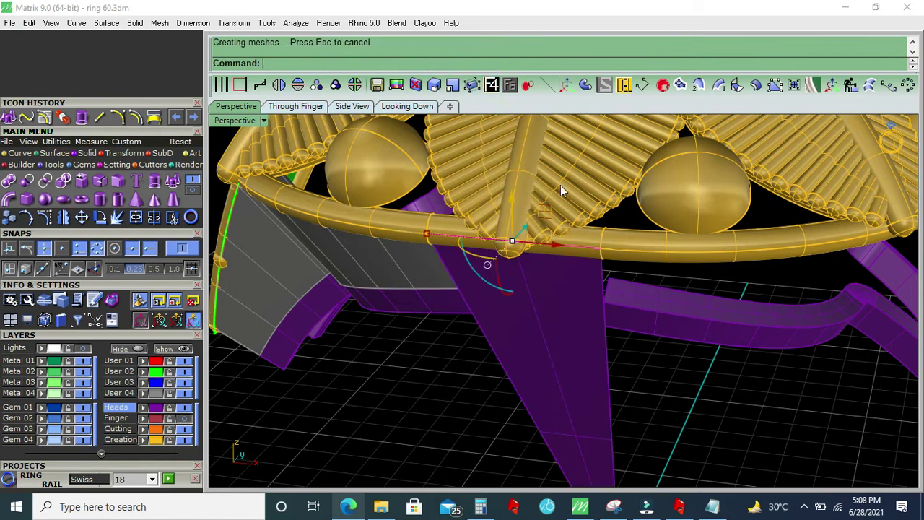
pyautogui.click(618, 85)
# Show the Finger circles in Through Finger view and trim the tapered surface inside them
pyautogui.click(304, 107)
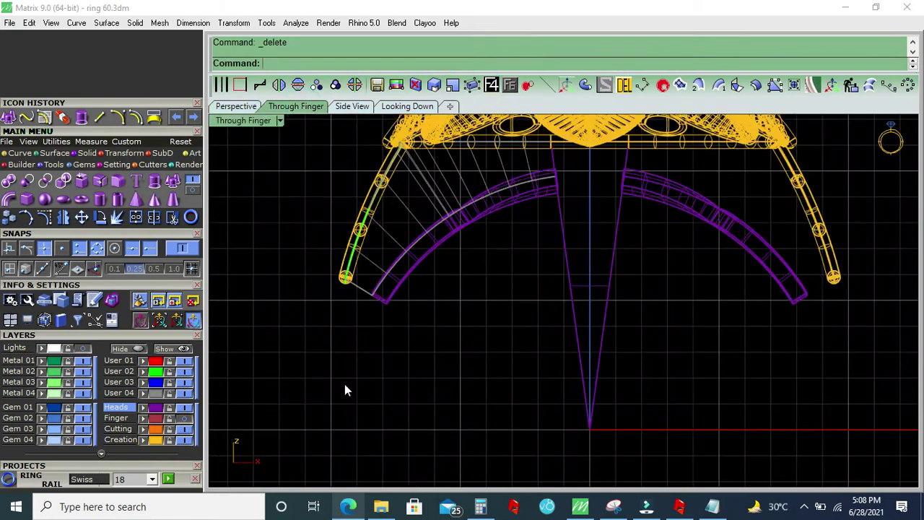
pyautogui.click(166, 419)
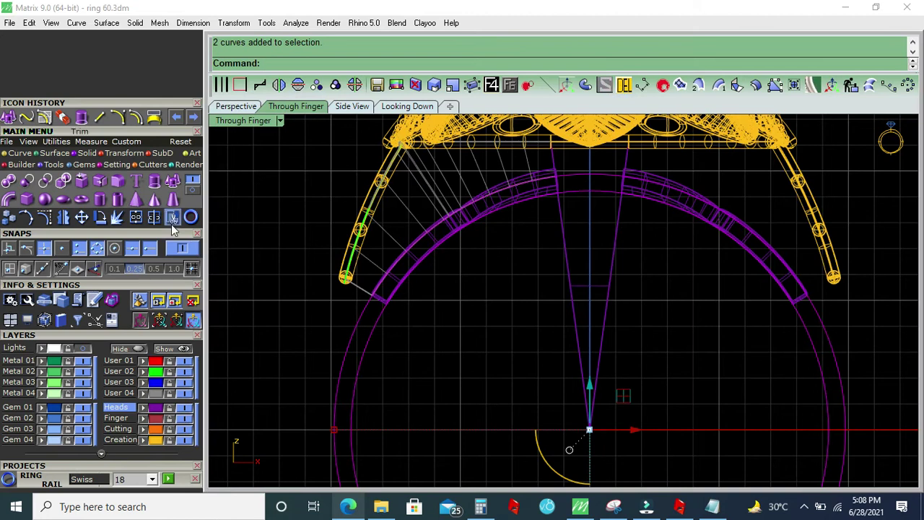
pyautogui.rightClick(504, 355)
pyautogui.click(493, 358)
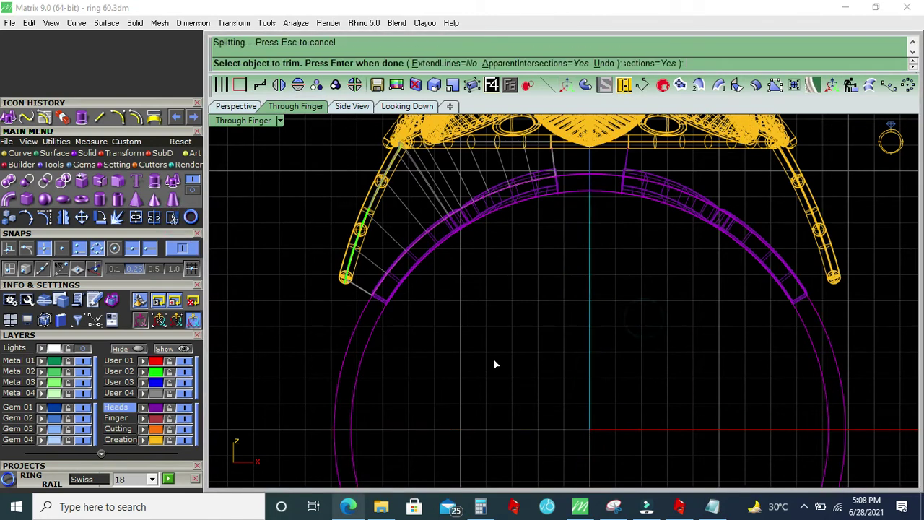
pyautogui.moveTo(515, 312); pyautogui.dragTo(502, 327, button='right')
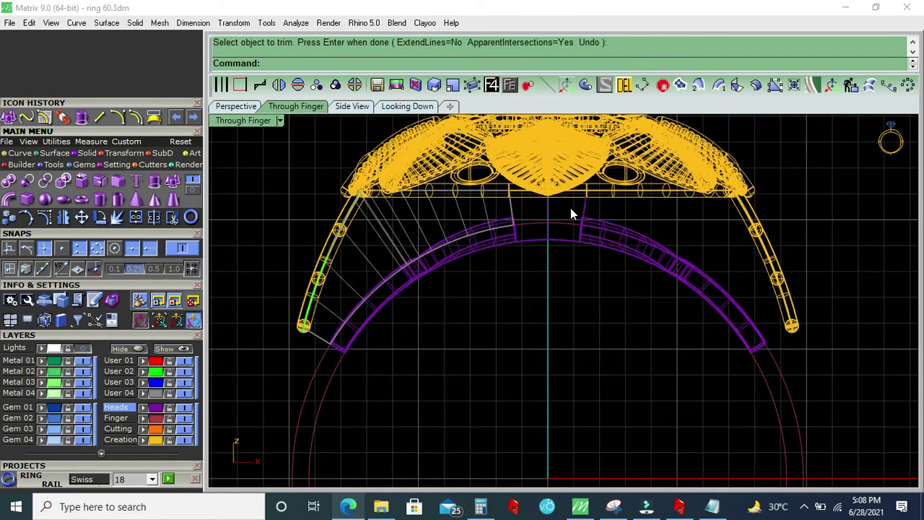
# Split the tapered surface with a finger circle, then hide the finger circles
pyautogui.click(544, 214)
pyautogui.scroll(2, 527, 235)
pyautogui.scroll(1, 527, 234)
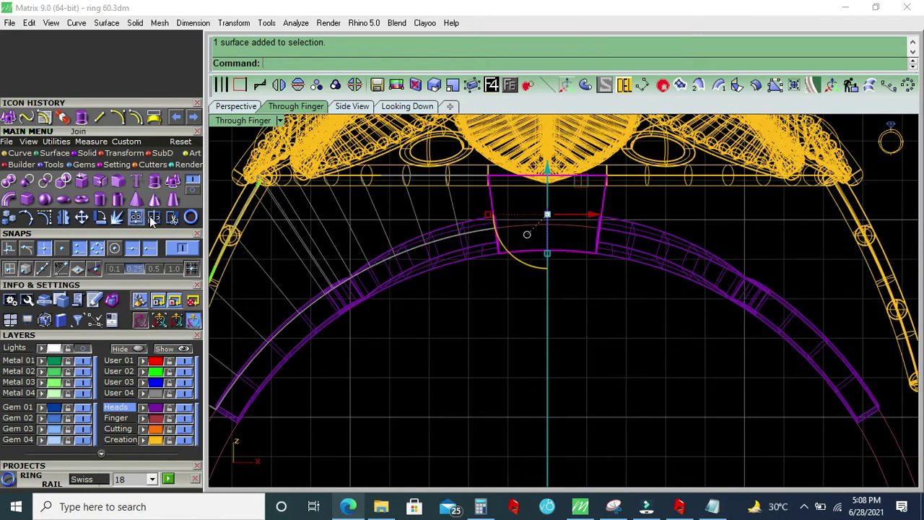
pyautogui.write('split')
pyautogui.press('Return')
pyautogui.rightClick(535, 247)
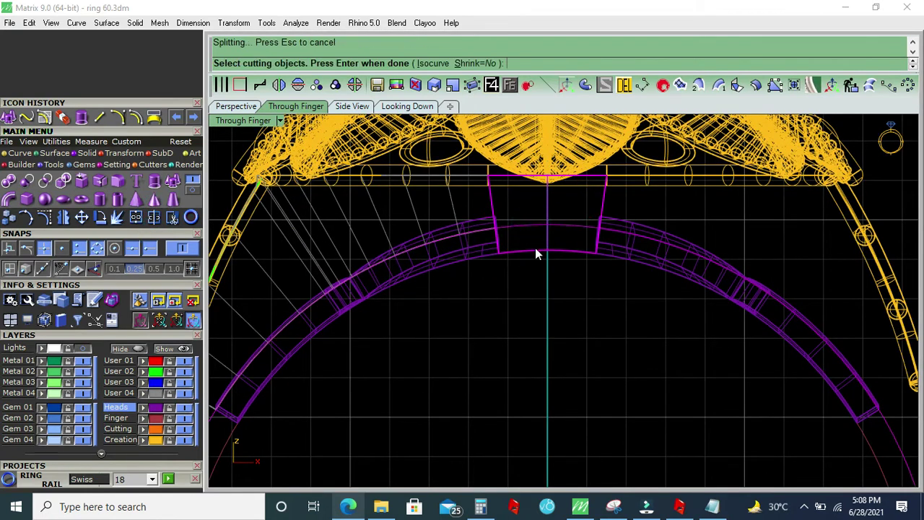
pyautogui.click(519, 313)
pyautogui.scroll(-3, 550, 265)
pyautogui.moveTo(471, 346); pyautogui.dragTo(270, 404)
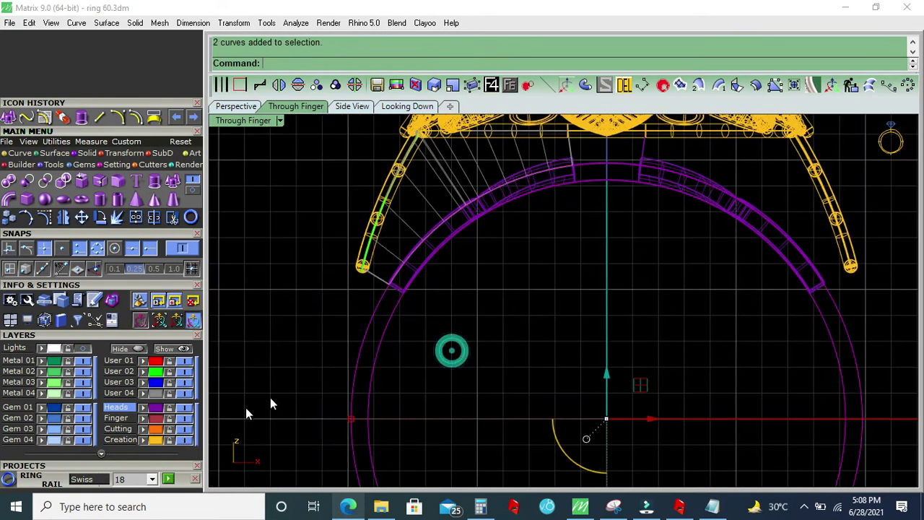
pyautogui.click(184, 418)
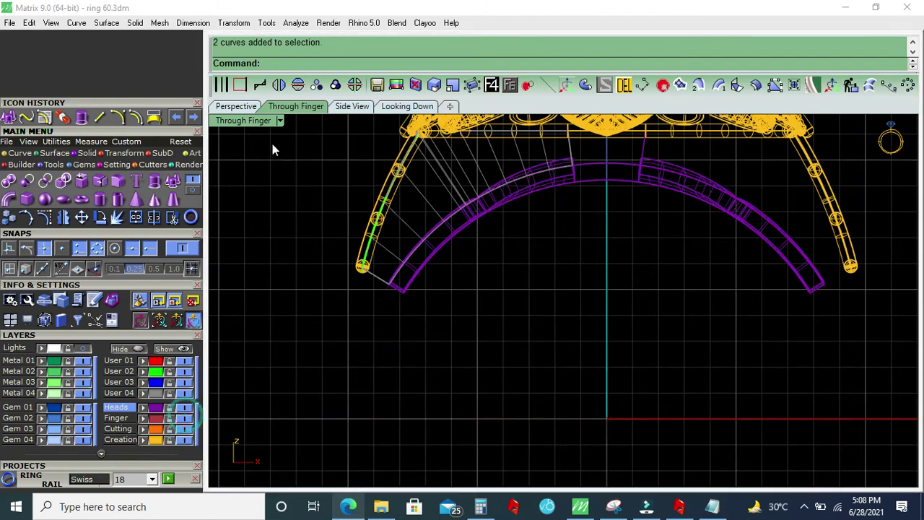
# In Perspective, thicken the purple surface piece into a solid with OffsetSrf
pyautogui.click(237, 106)
pyautogui.click(522, 316)
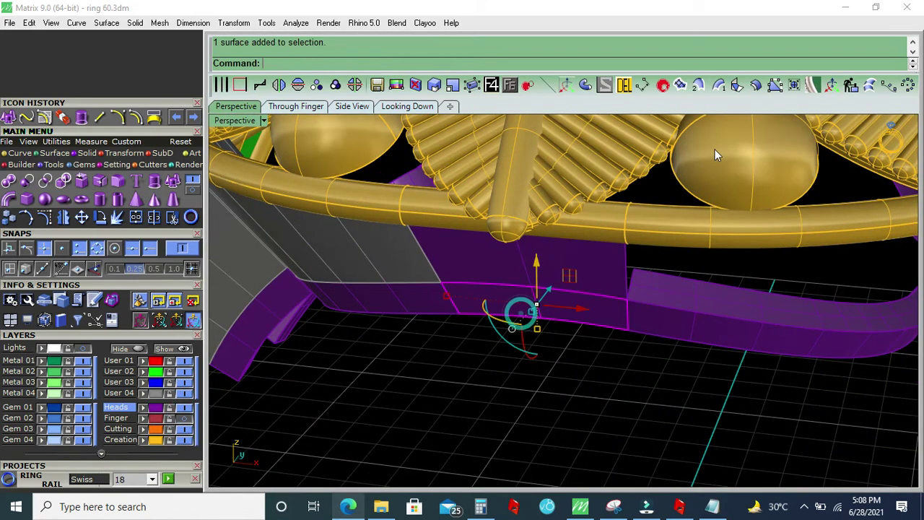
pyautogui.click(756, 85)
pyautogui.rightClick(595, 304)
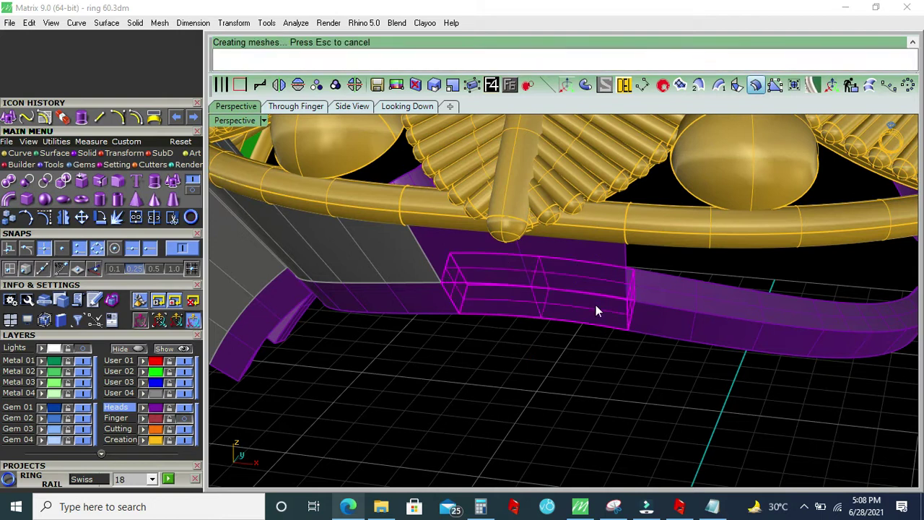
# Mirror the thickened piece across the ring's centre plane
pyautogui.click(298, 85)
pyautogui.click(439, 332)
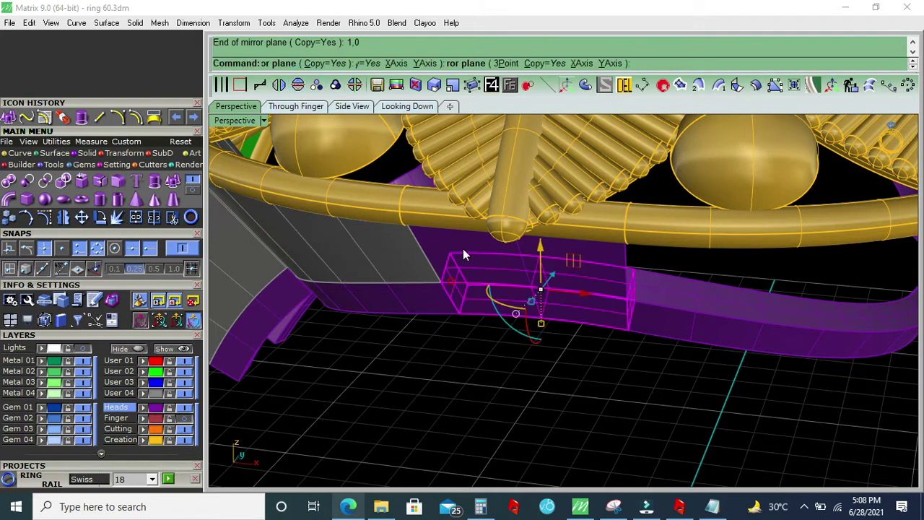
pyautogui.click(463, 250)
pyautogui.click(339, 431)
pyautogui.moveTo(339, 431); pyautogui.dragTo(508, 335, button='right')
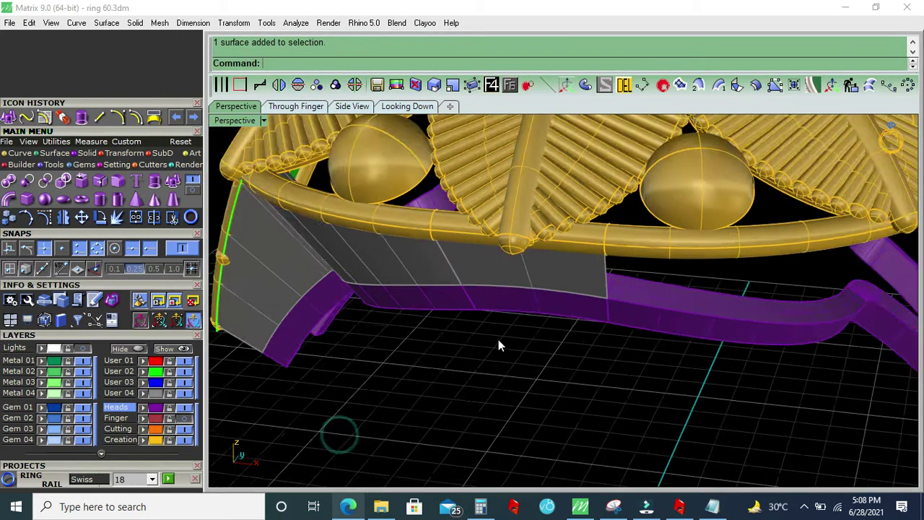
pyautogui.click(547, 85)
pyautogui.scroll(3, 586, 218)
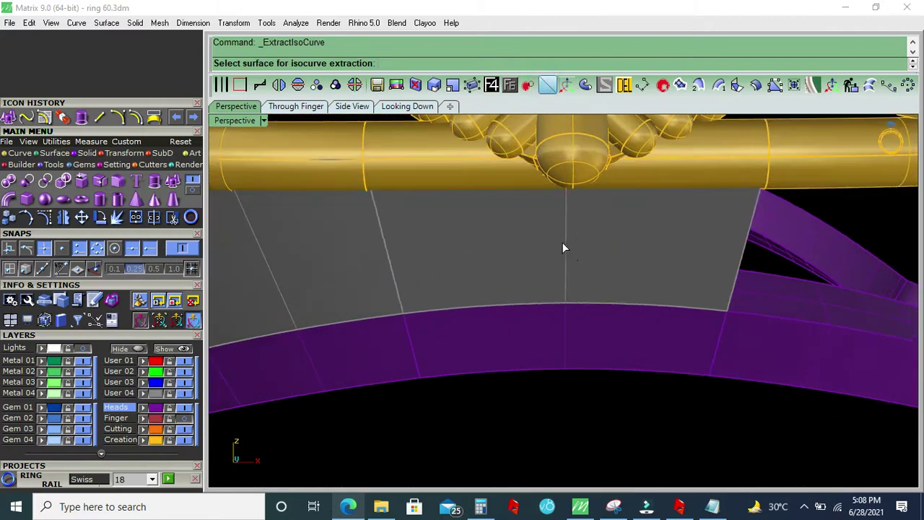
# Extract the first vertical isocurves across the grey wall, with an object snap turned off
pyautogui.click(512, 231)
pyautogui.click(632, 239)
pyautogui.moveTo(632, 240)
pyautogui.mouseDown(button='right')
pyautogui.moveTo(354, 311)
pyautogui.moveTo(389, 304)
pyautogui.mouseUp(button='right')
pyautogui.press('Return')
pyautogui.press('Return')
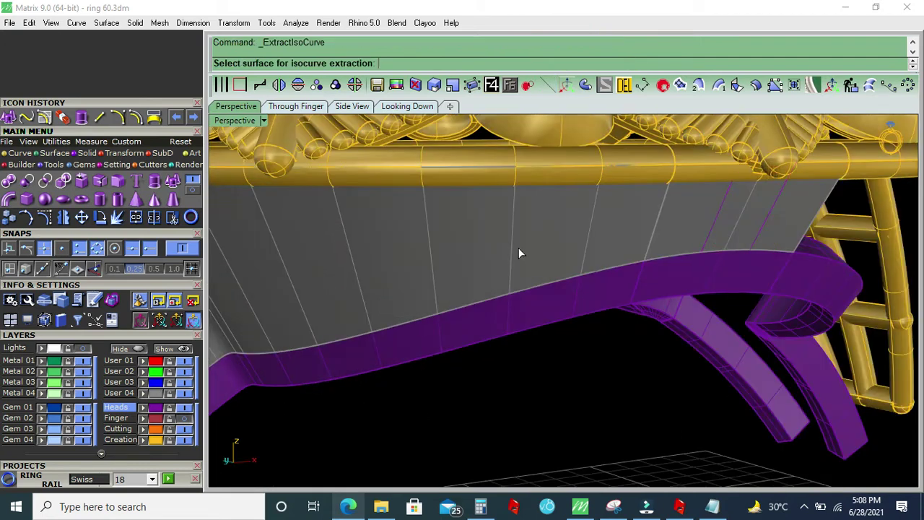
pyautogui.click(519, 247)
pyautogui.click(182, 248)
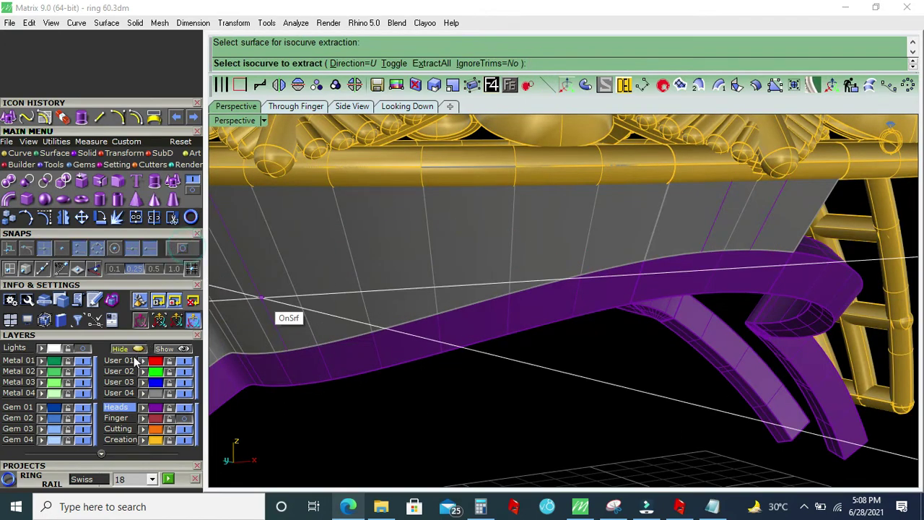
pyautogui.click(528, 242)
pyautogui.click(506, 255)
pyautogui.click(480, 265)
# Add more isocurves toward the wall's left end and finish the extraction
pyautogui.moveTo(634, 247)
pyautogui.mouseDown(button='right')
pyautogui.moveTo(560, 291)
pyautogui.moveTo(516, 268)
pyautogui.mouseUp(button='right')
pyautogui.click(496, 254)
pyautogui.click(465, 263)
pyautogui.click(378, 285)
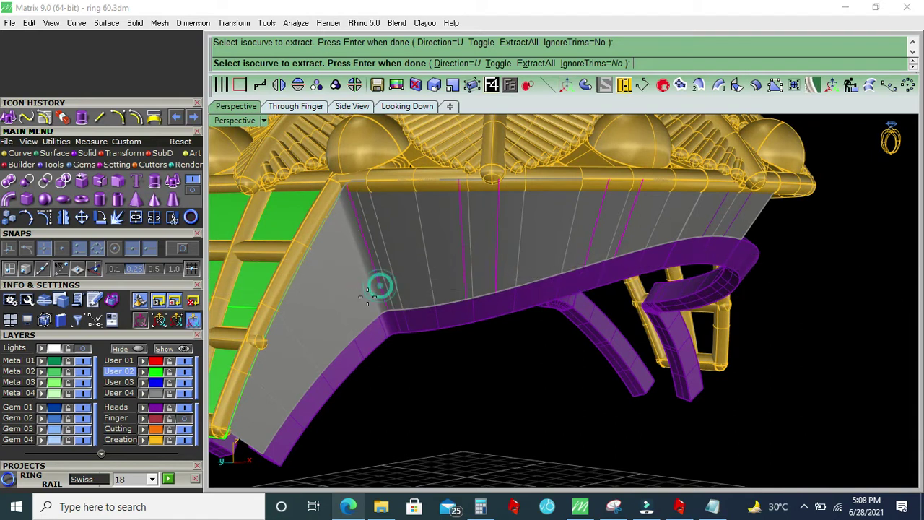
pyautogui.moveTo(363, 298)
pyautogui.mouseDown(button='right')
pyautogui.moveTo(666, 255)
pyautogui.moveTo(567, 305)
pyautogui.moveTo(387, 363)
pyautogui.mouseUp(button='right')
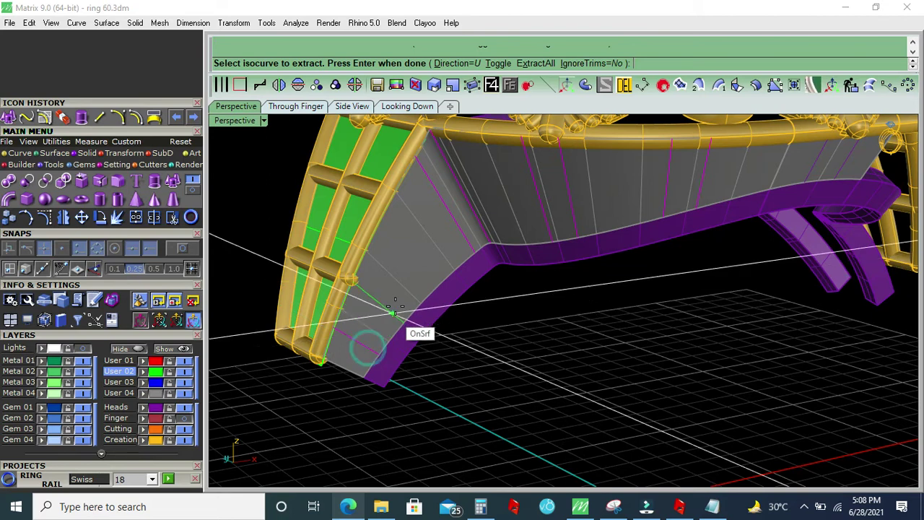
pyautogui.rightClick(441, 326)
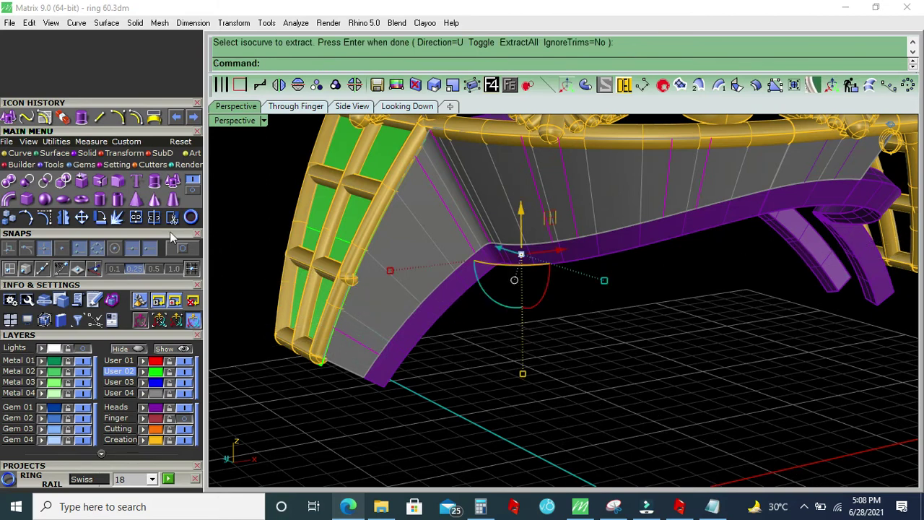
# Window-select the isocurves and trim away the left wall section with them
pyautogui.moveTo(784, 254); pyautogui.dragTo(738, 304, button='right')
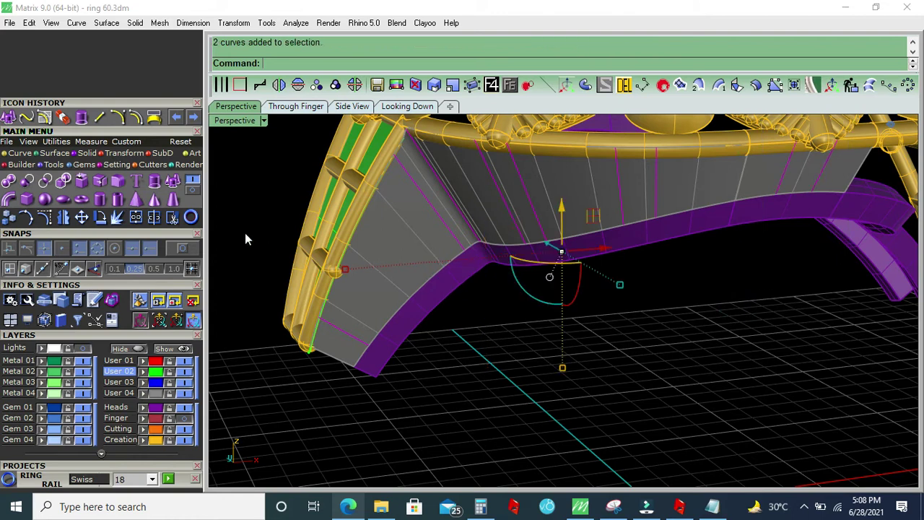
pyautogui.click(172, 218)
pyautogui.click(393, 269)
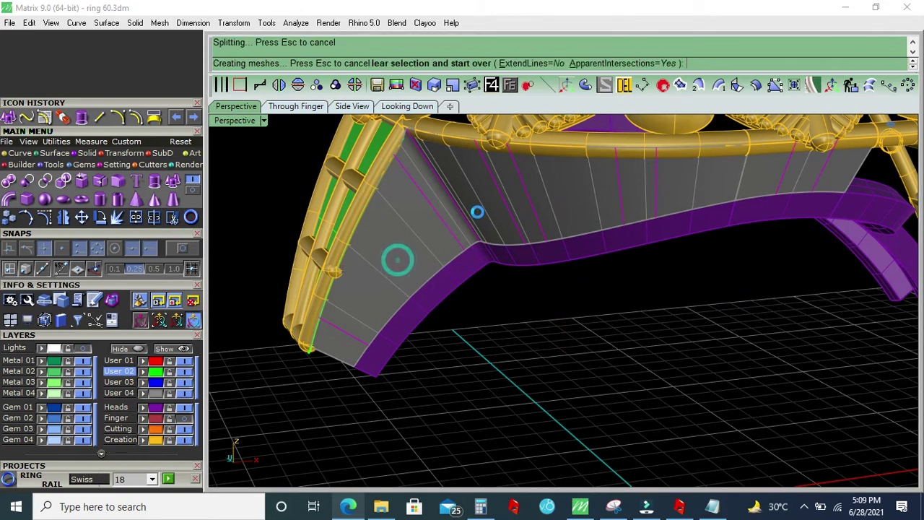
# Trim away the middle and right wall strips and delete the cutting curves
pyautogui.click(477, 205)
pyautogui.click(575, 194)
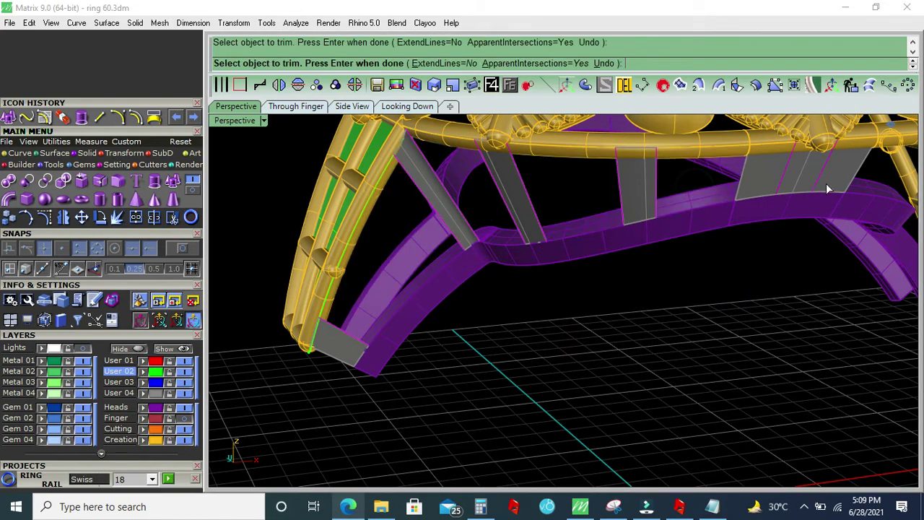
pyautogui.click(767, 178)
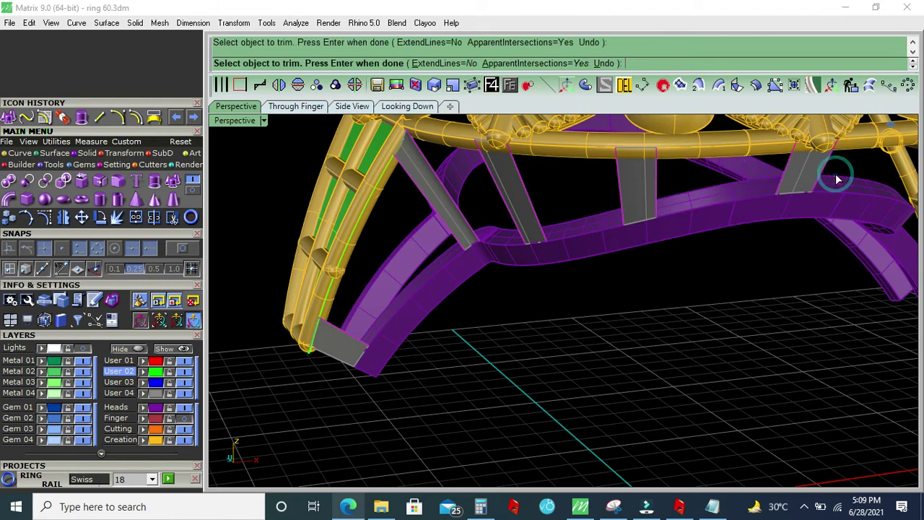
pyautogui.press('Return')
pyautogui.click(625, 85)
# Offset the five grey post strips into 0.5-thick solid posts
pyautogui.click(182, 409)
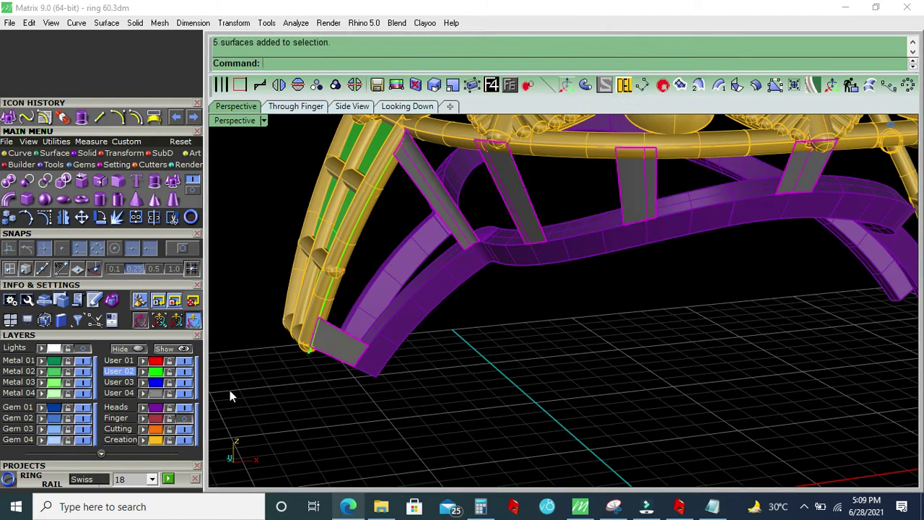
pyautogui.click(756, 85)
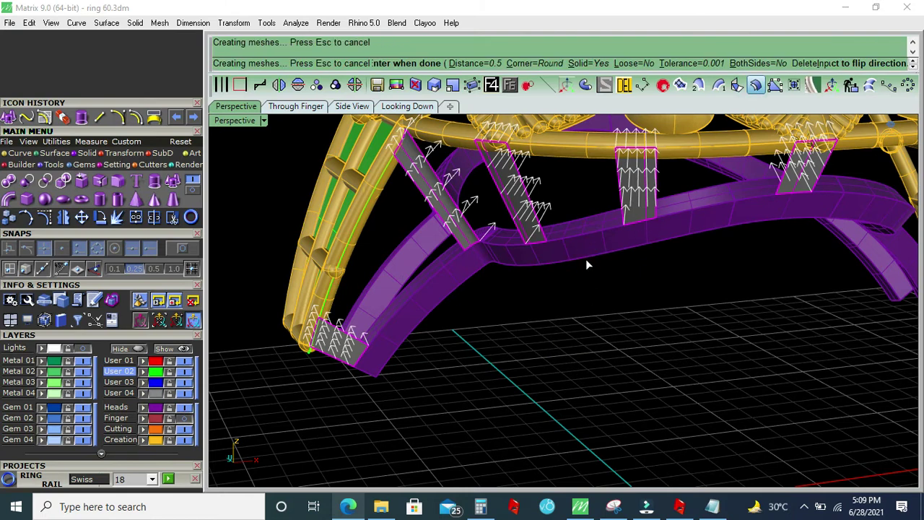
pyautogui.press('Return')
pyautogui.moveTo(472, 275); pyautogui.dragTo(628, 245, button='right')
pyautogui.keyDown('ctrl'); pyautogui.click(628, 244); pyautogui.keyUp('ctrl')
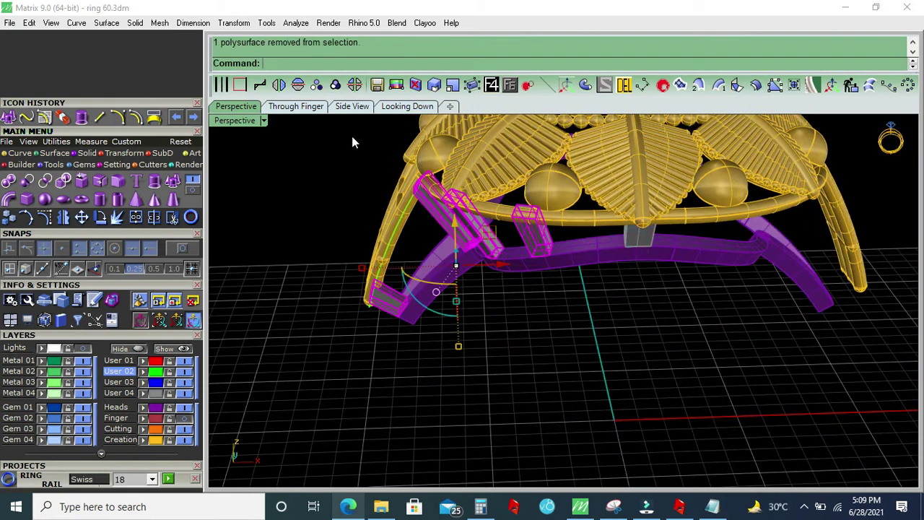
# Mirror a copy of the middle post across the ring's centre plane
pyautogui.click(354, 85)
pyautogui.click(613, 305)
pyautogui.click(621, 307)
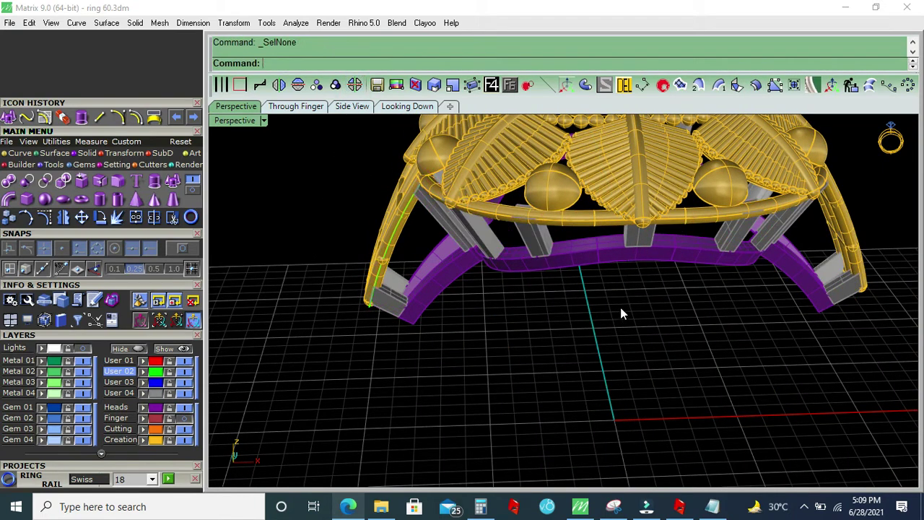
pyautogui.click(671, 208)
pyautogui.press('Return')
pyautogui.click(371, 384)
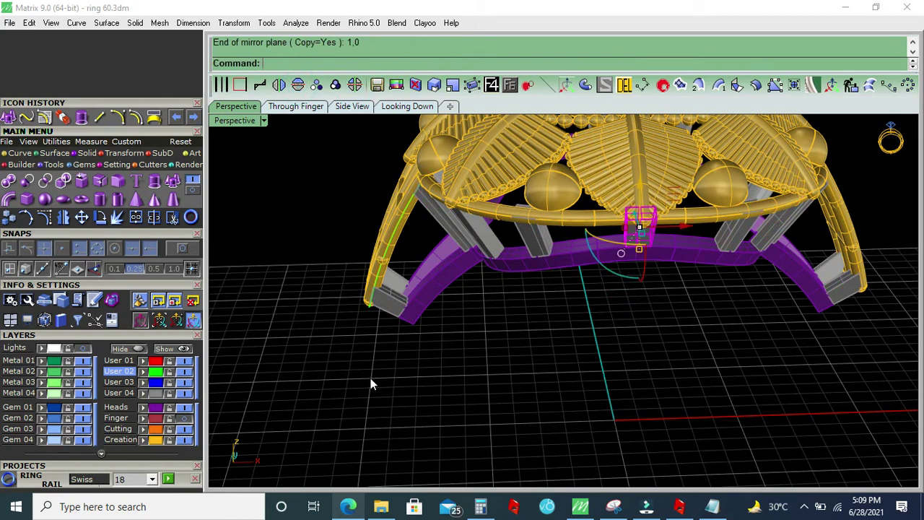
# Group the six posts together with the lower band
pyautogui.click(160, 396)
pyautogui.click(161, 416)
pyautogui.hotkey('ctrl', 'g')
# Clear the selection and orbit and zoom the Perspective view to see the shank corner
pyautogui.press('Escape')
pyautogui.moveTo(437, 397)
pyautogui.mouseDown(button='right')
pyautogui.moveTo(428, 329)
pyautogui.moveTo(412, 333)
pyautogui.mouseUp(button='right')
pyautogui.scroll(3, 418, 317)
pyautogui.scroll(3, 425, 318)
pyautogui.scroll(2, 418, 319)
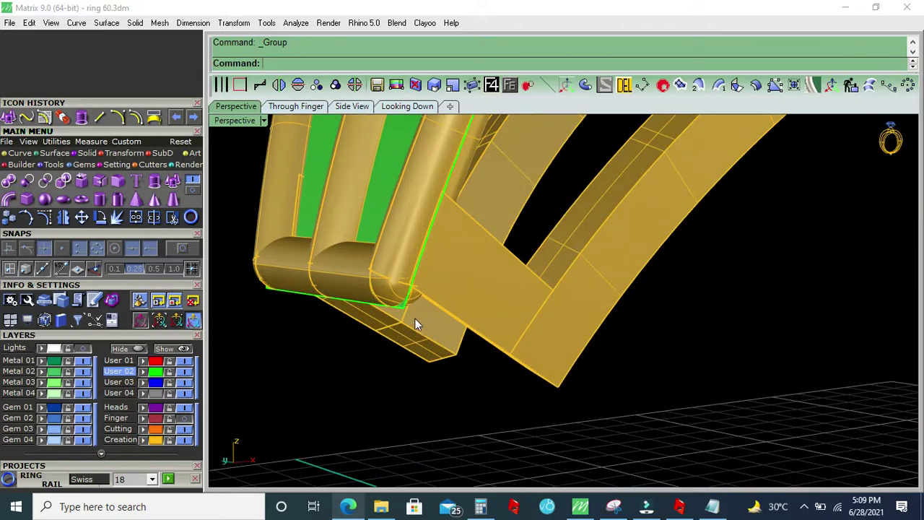
pyautogui.scroll(2, 448, 282)
pyautogui.moveTo(449, 275)
pyautogui.mouseDown(button='right')
pyautogui.moveTo(483, 274)
pyautogui.moveTo(481, 284)
pyautogui.moveTo(489, 273)
pyautogui.mouseUp(button='right')
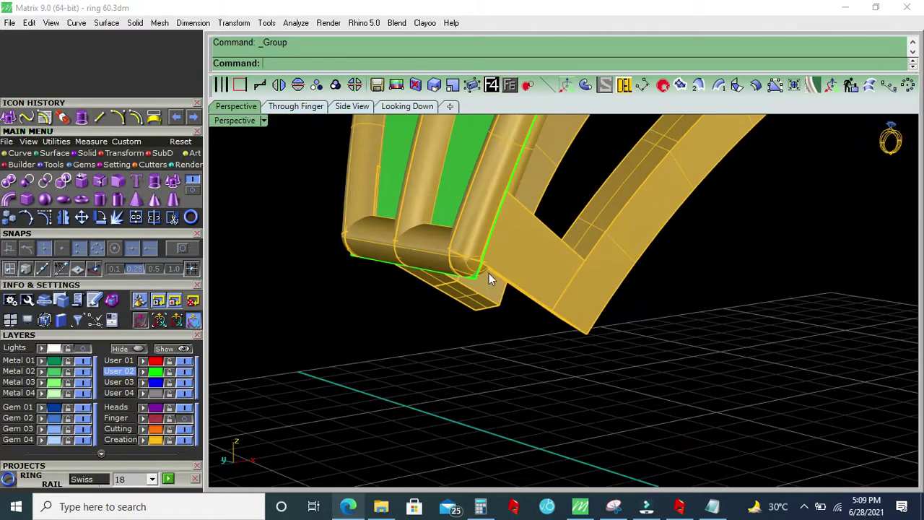
pyautogui.moveTo(281, 175)
pyautogui.mouseDown(button='right')
pyautogui.moveTo(371, 223)
pyautogui.moveTo(334, 233)
pyautogui.moveTo(240, 135)
pyautogui.mouseUp(button='right')
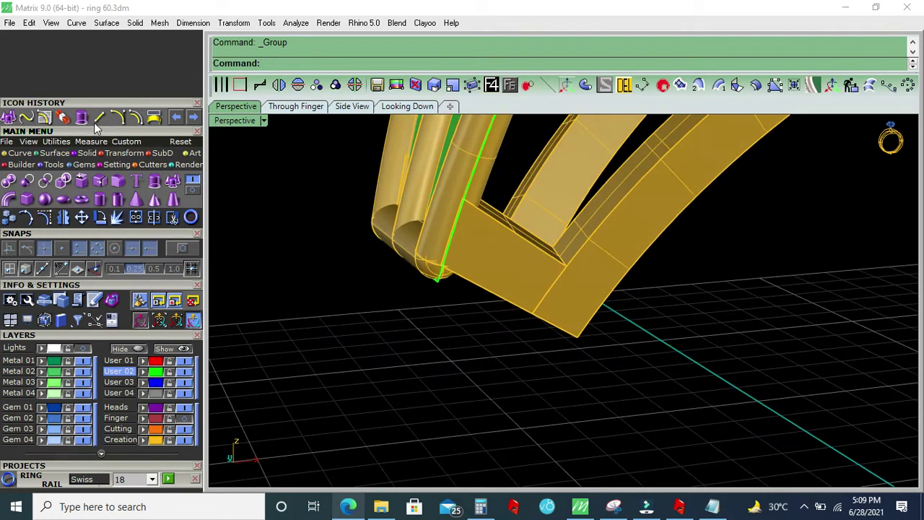
# Draw a closed polyline from the band's end point through the shank corners
pyautogui.click(9, 156)
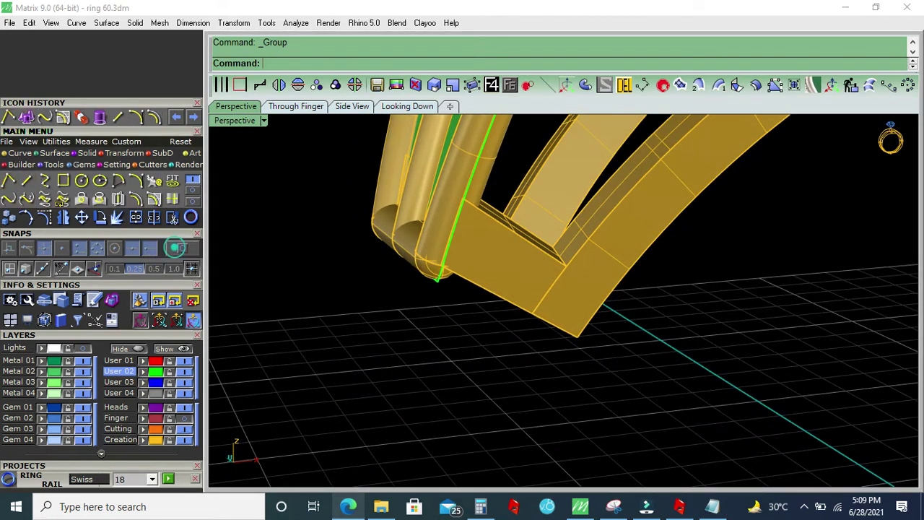
pyautogui.click(590, 334)
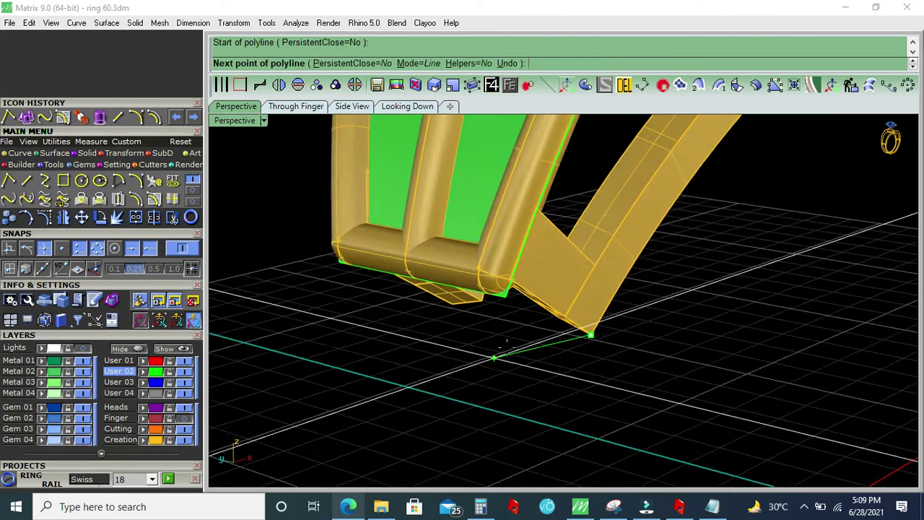
pyautogui.scroll(2, 506, 343)
pyautogui.scroll(2, 505, 340)
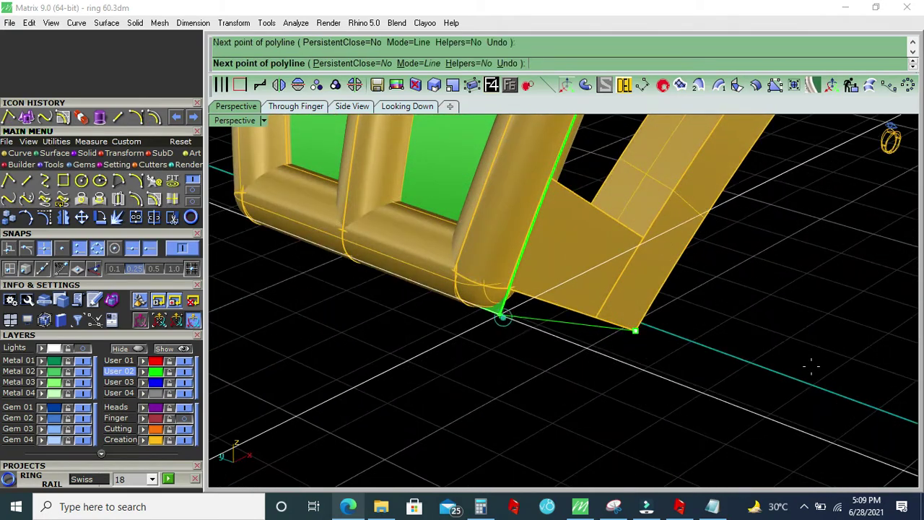
pyautogui.click(507, 331)
pyautogui.moveTo(508, 332); pyautogui.dragTo(557, 304, button='right')
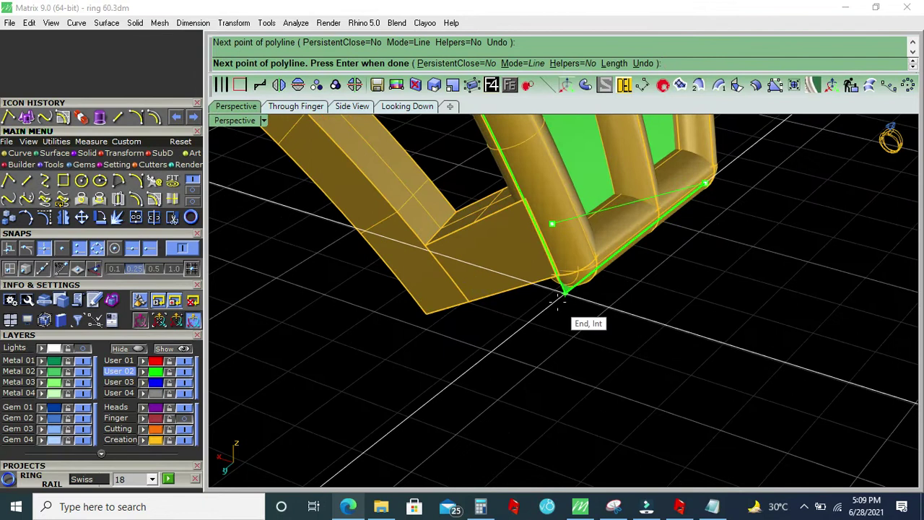
pyautogui.click(557, 304)
pyautogui.click(428, 315)
pyautogui.press('Return')
# In Through Finger view, raise two of the polyline's edit points and hide the Creation layer
pyautogui.moveTo(428, 315)
pyautogui.mouseDown(button='right')
pyautogui.moveTo(584, 344)
pyautogui.moveTo(234, 297)
pyautogui.moveTo(539, 310)
pyautogui.mouseUp(button='right')
pyautogui.click(538, 305)
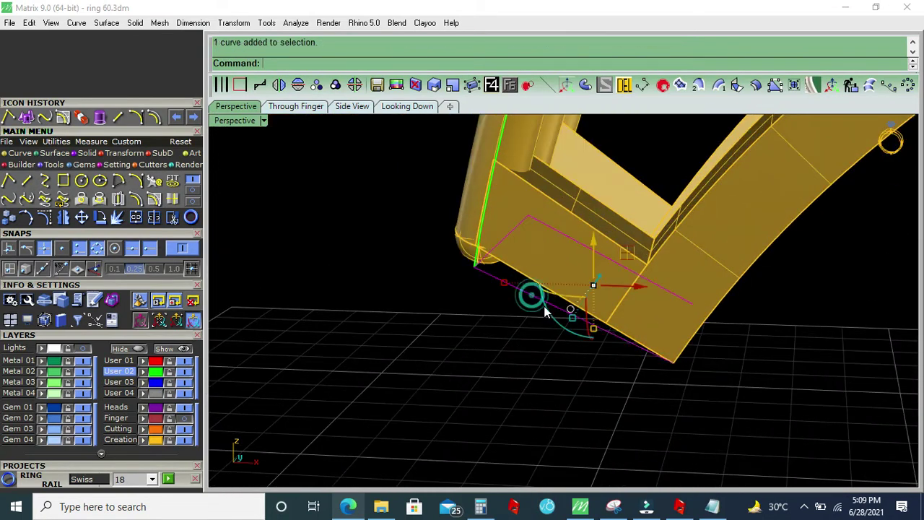
pyautogui.click(288, 108)
pyautogui.scroll(3, 362, 281)
pyautogui.scroll(3, 371, 274)
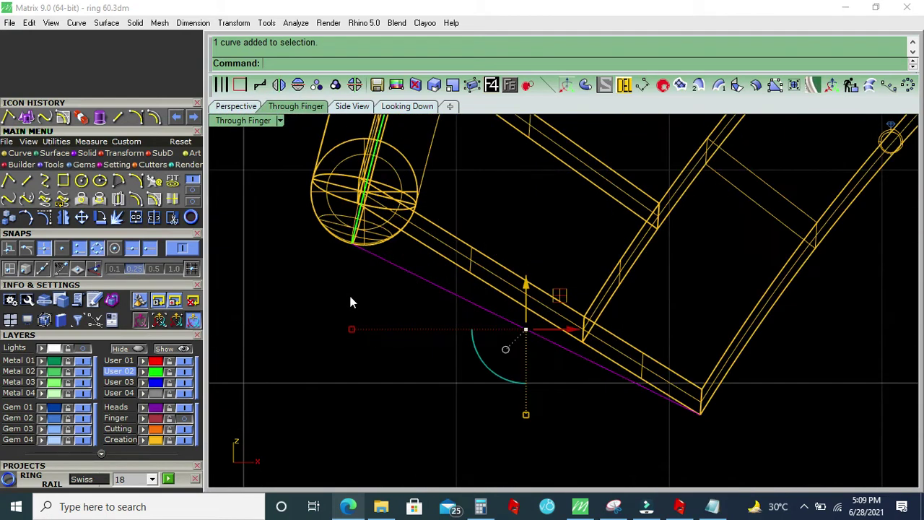
pyautogui.click(44, 217)
pyautogui.click(353, 244)
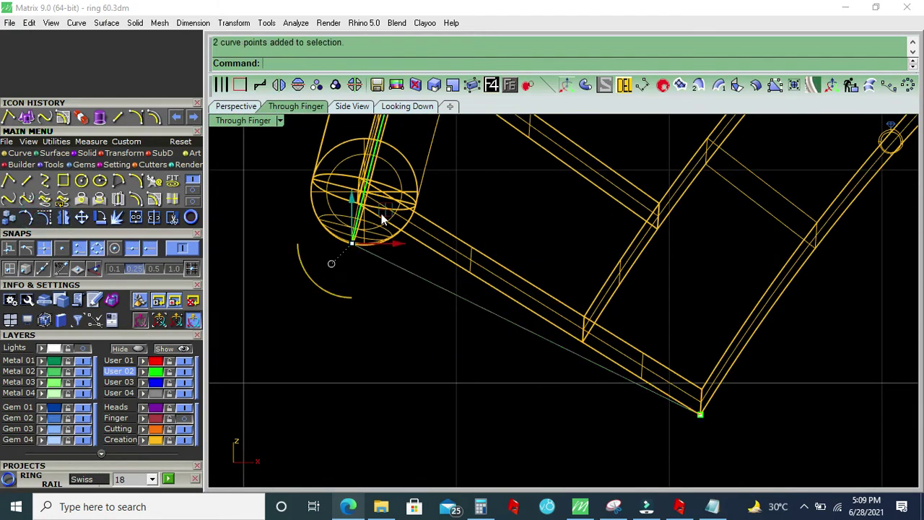
pyautogui.moveTo(383, 218); pyautogui.dragTo(394, 174)
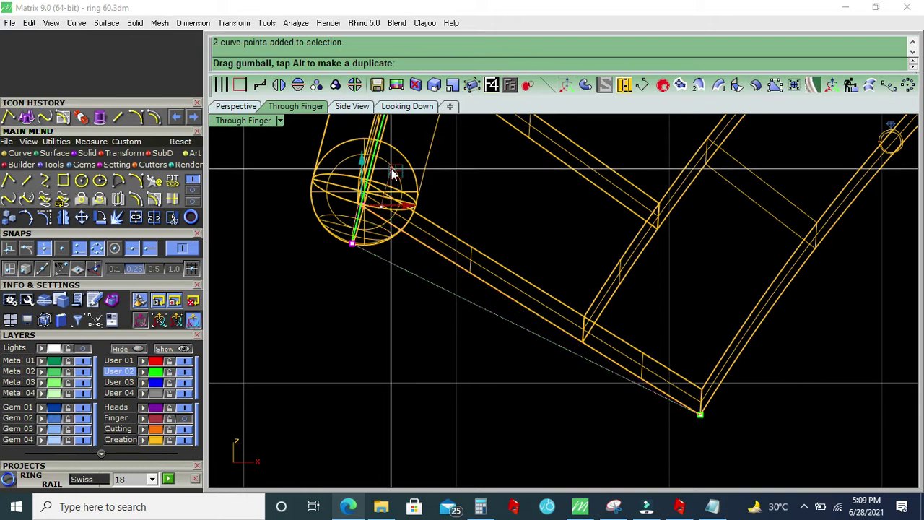
pyautogui.scroll(-3, 413, 254)
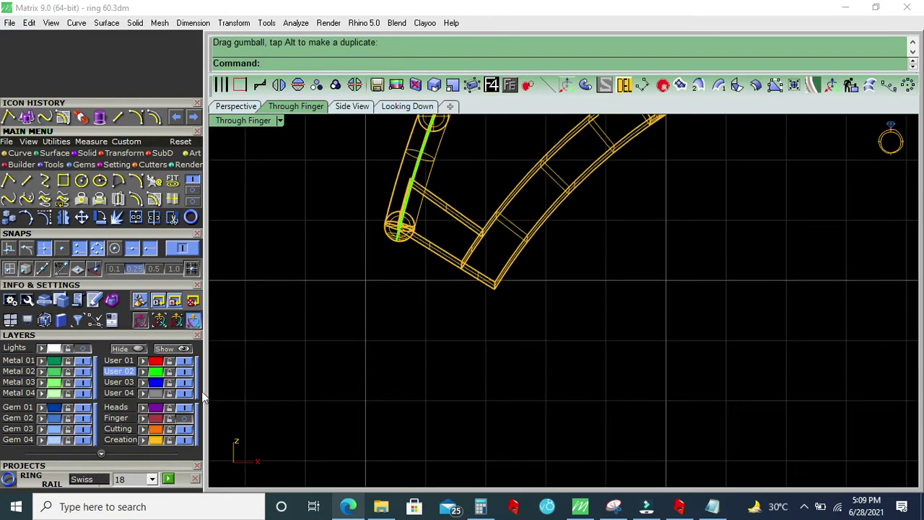
pyautogui.click(184, 439)
pyautogui.click(404, 217)
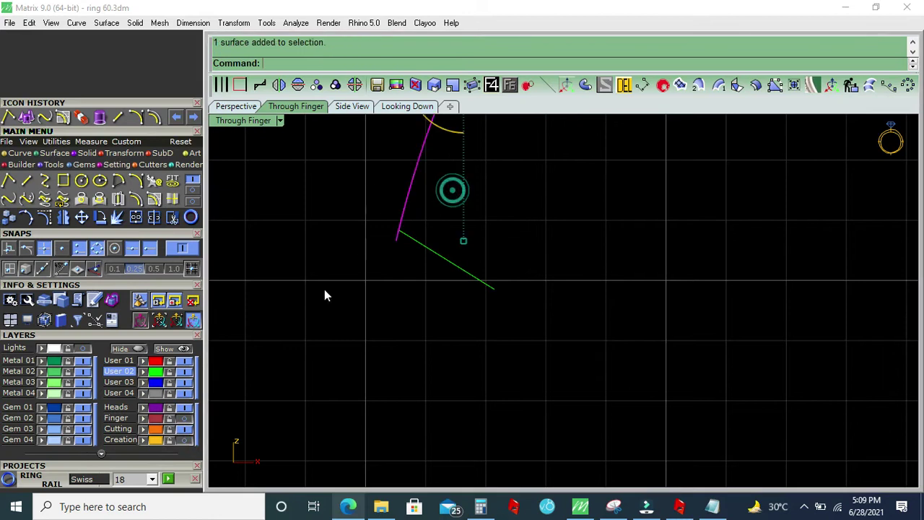
# Hide the selected surface and nearby curves, and show the ring circle on the Finger layer
pyautogui.click(137, 349)
pyautogui.scroll(-2, 419, 297)
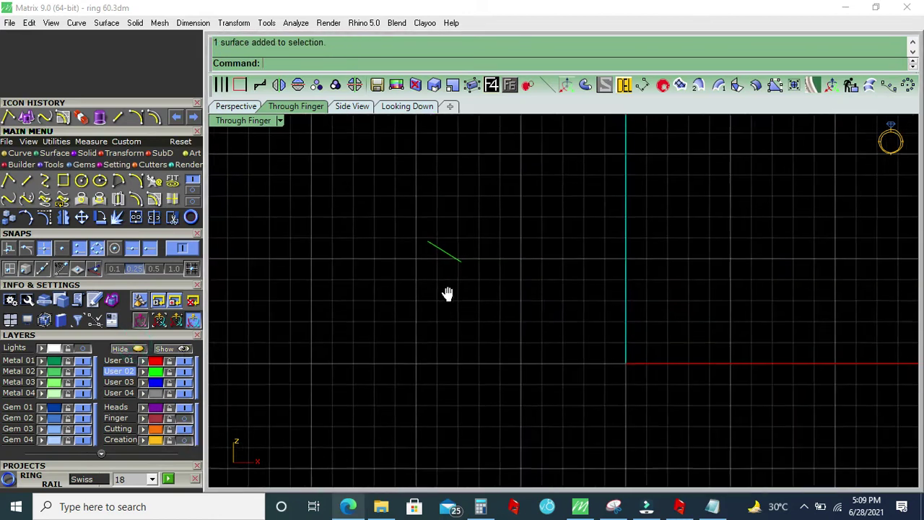
pyautogui.scroll(-2, 445, 295)
pyautogui.click(184, 418)
pyautogui.scroll(-3, 441, 292)
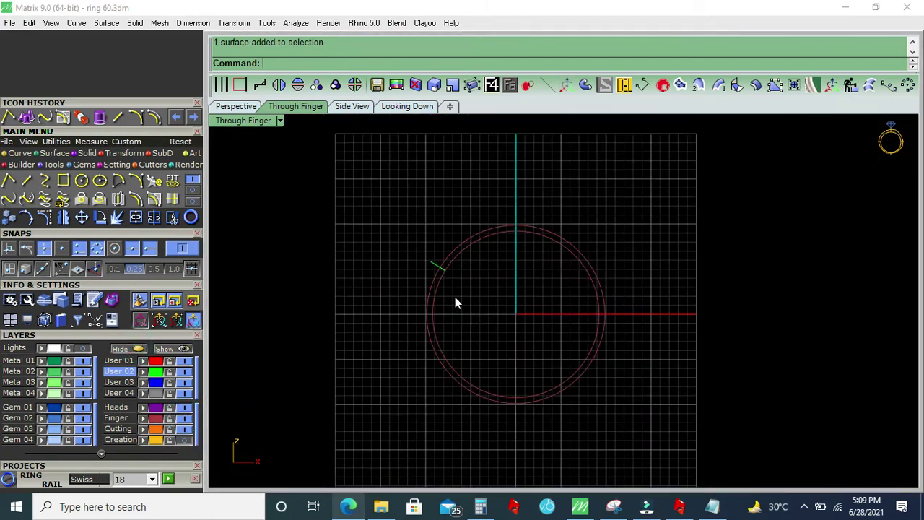
# Mirror the yellow arc to the opposite side and rotate a copy around the origin
pyautogui.click(433, 205)
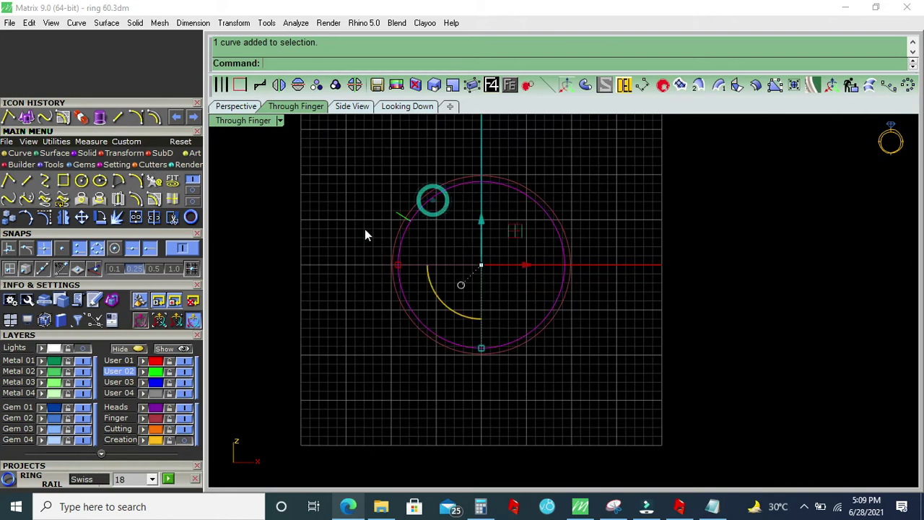
pyautogui.click(279, 84)
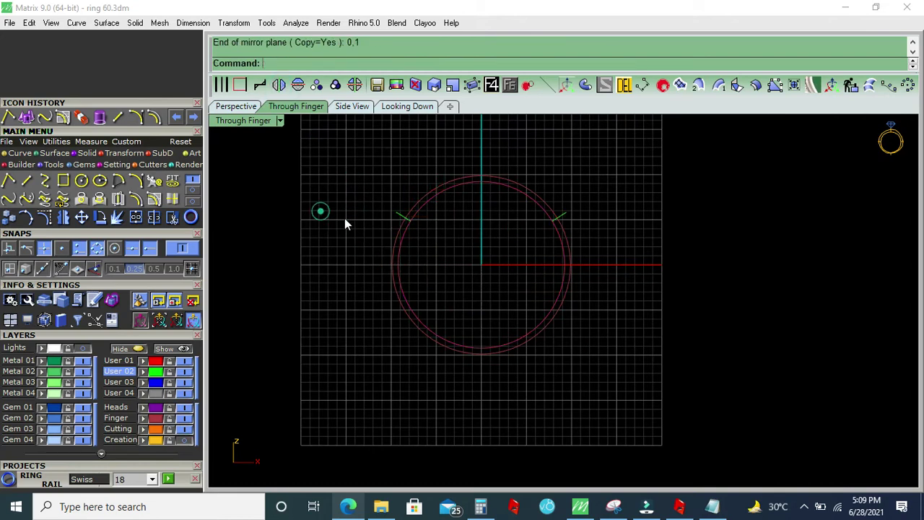
pyautogui.click(362, 254)
pyautogui.scroll(2, 431, 244)
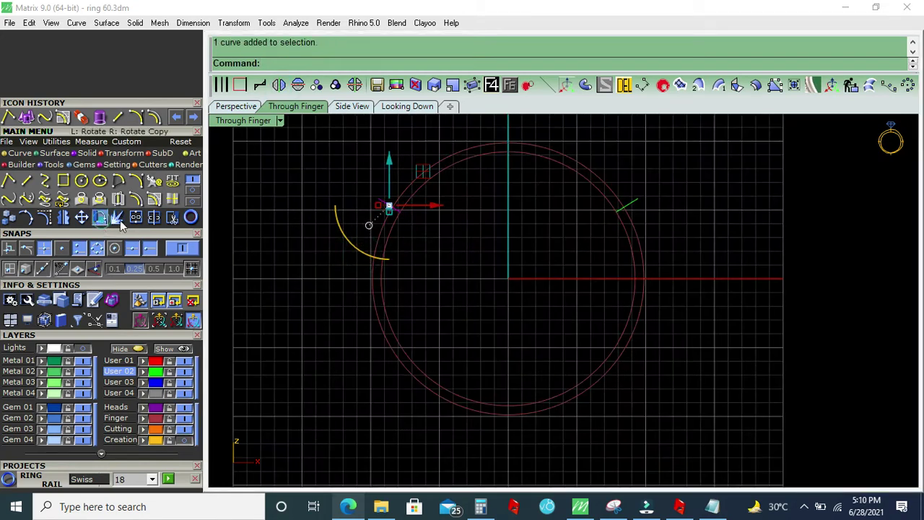
pyautogui.click(100, 218)
pyautogui.click(329, 64)
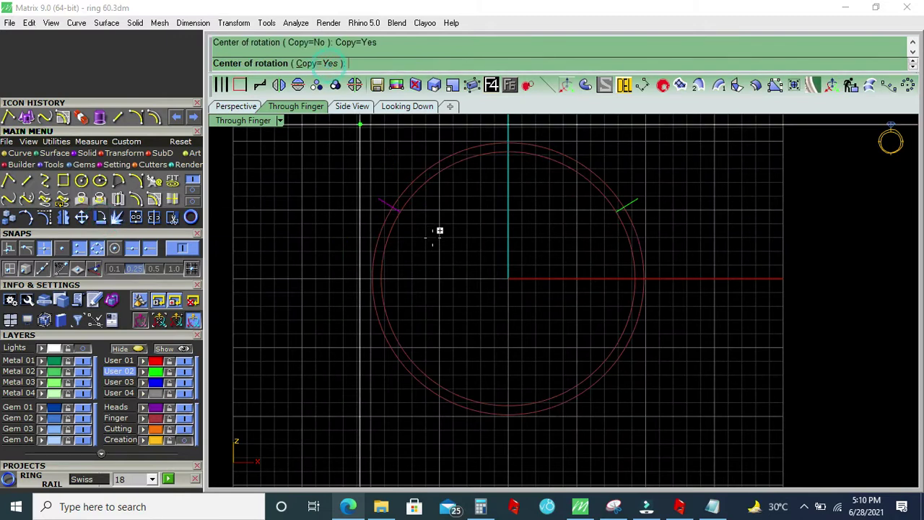
pyautogui.click(508, 279)
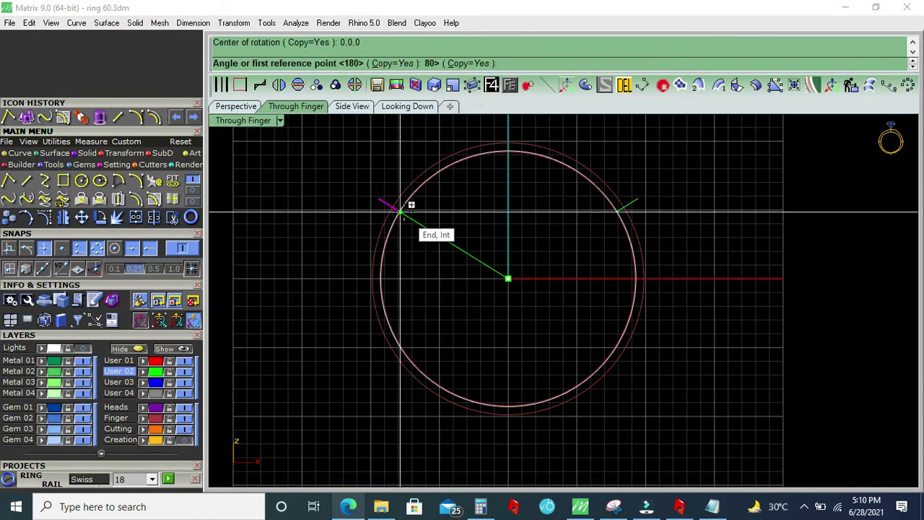
pyautogui.click(400, 212)
pyautogui.click(505, 369)
pyautogui.scroll(2, 497, 323)
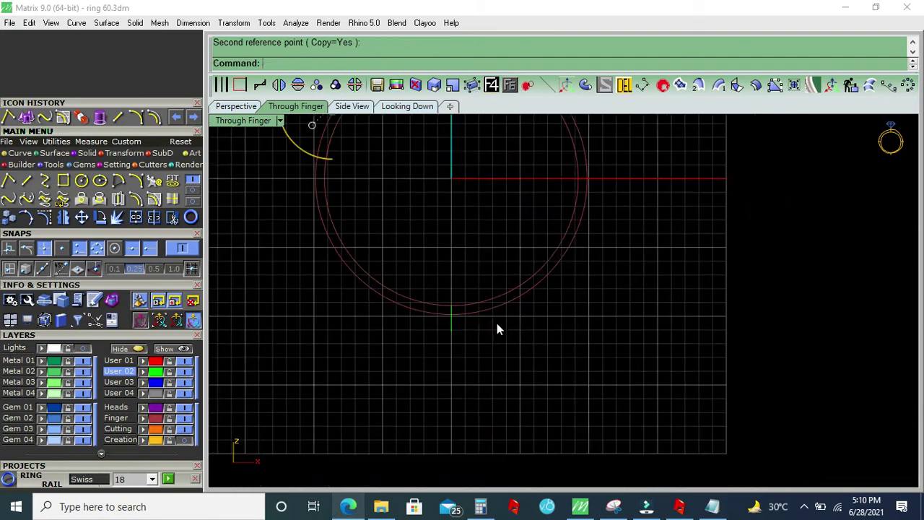
# Check the curves in Side view, then return to the Through Finger view
pyautogui.click(361, 108)
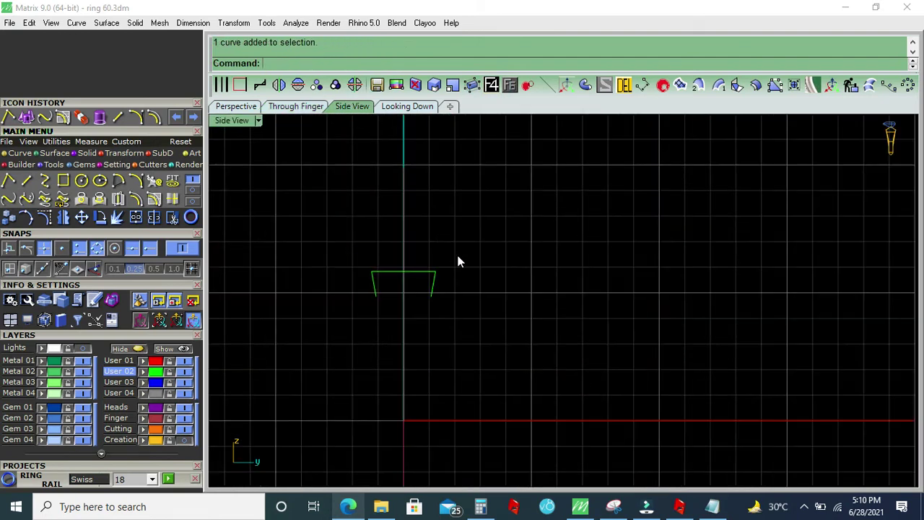
pyautogui.scroll(3, 448, 365)
pyautogui.scroll(2, 447, 365)
pyautogui.scroll(1, 447, 346)
pyautogui.scroll(1, 475, 324)
pyautogui.click(287, 108)
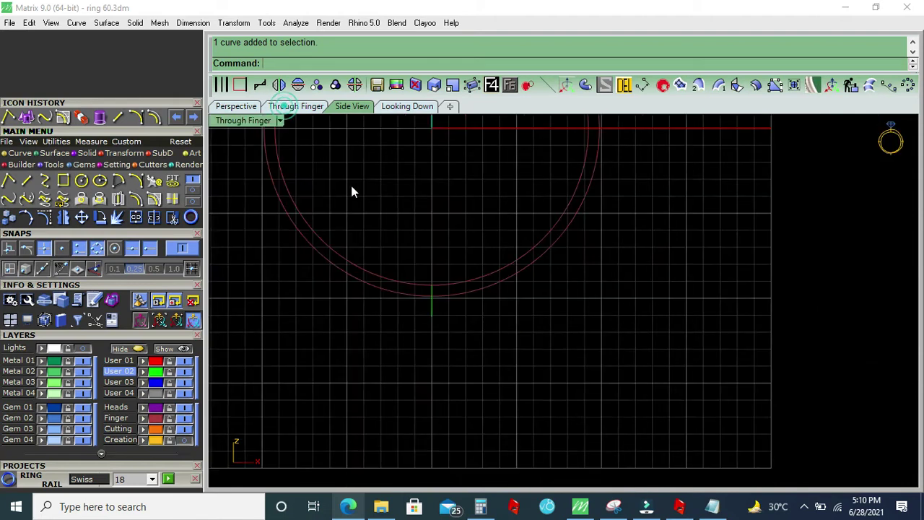
pyautogui.scroll(2, 427, 295)
pyautogui.scroll(1, 433, 297)
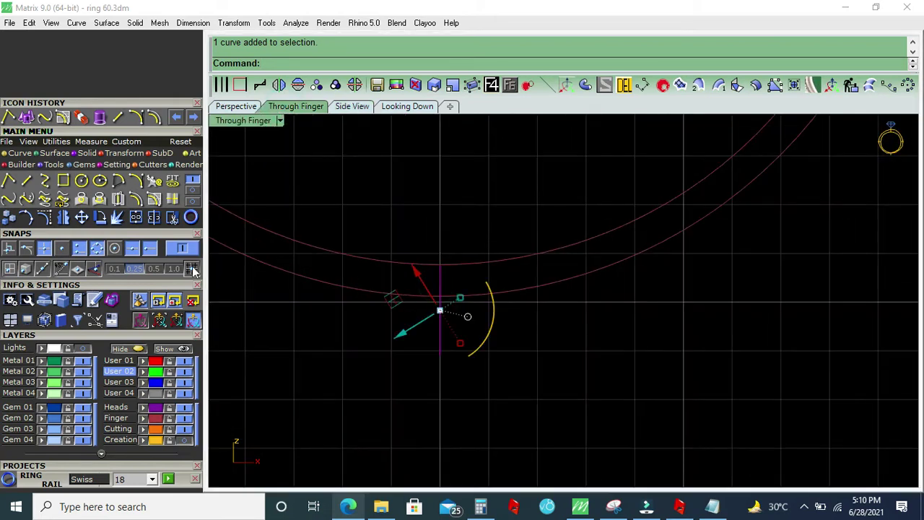
# Explode the curve into 3 segments, set grid snap to 0.5, and move the arc upward
pyautogui.click(119, 218)
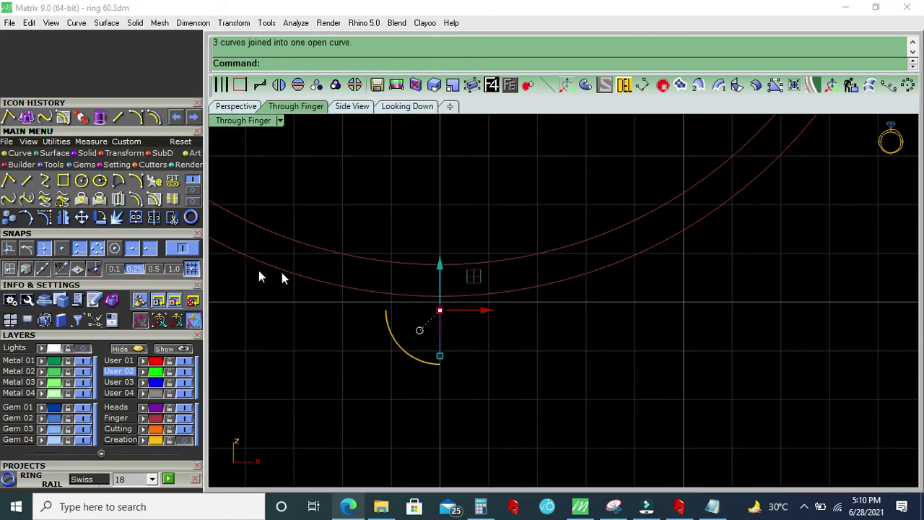
pyautogui.click(154, 269)
pyautogui.moveTo(439, 267); pyautogui.dragTo(541, 323)
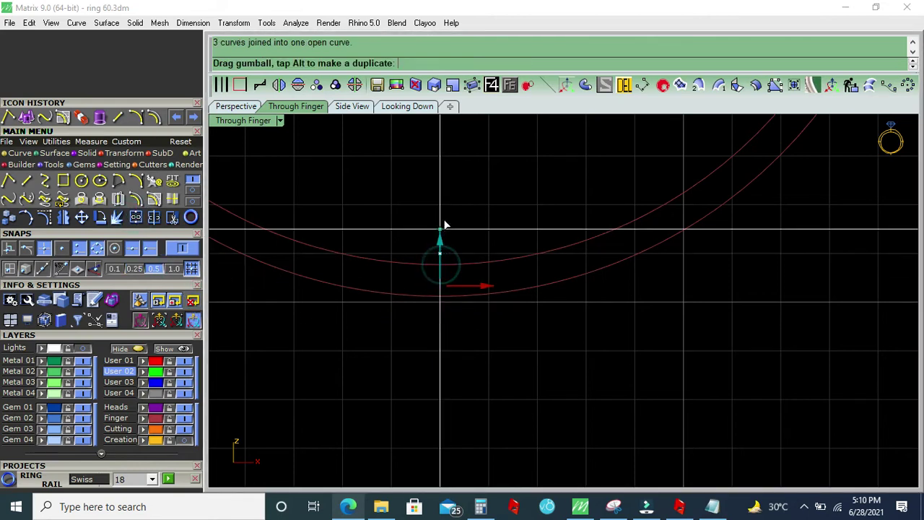
pyautogui.scroll(2, 462, 282)
pyautogui.moveTo(462, 278); pyautogui.dragTo(419, 292)
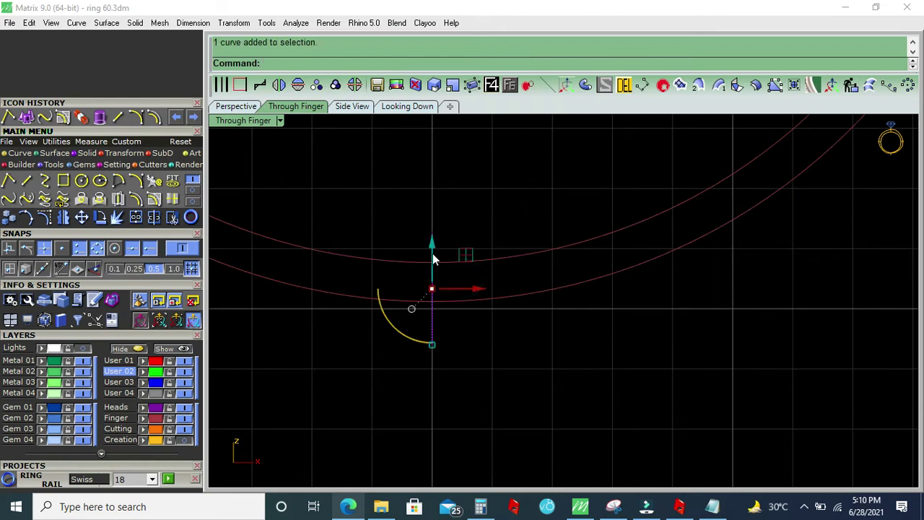
pyautogui.moveTo(433, 249); pyautogui.dragTo(436, 227)
pyautogui.click(559, 369)
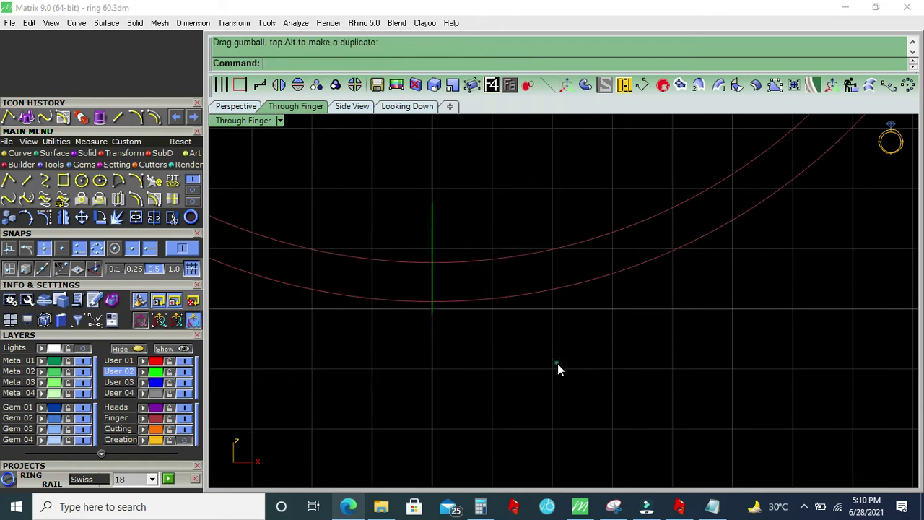
pyautogui.click(467, 262)
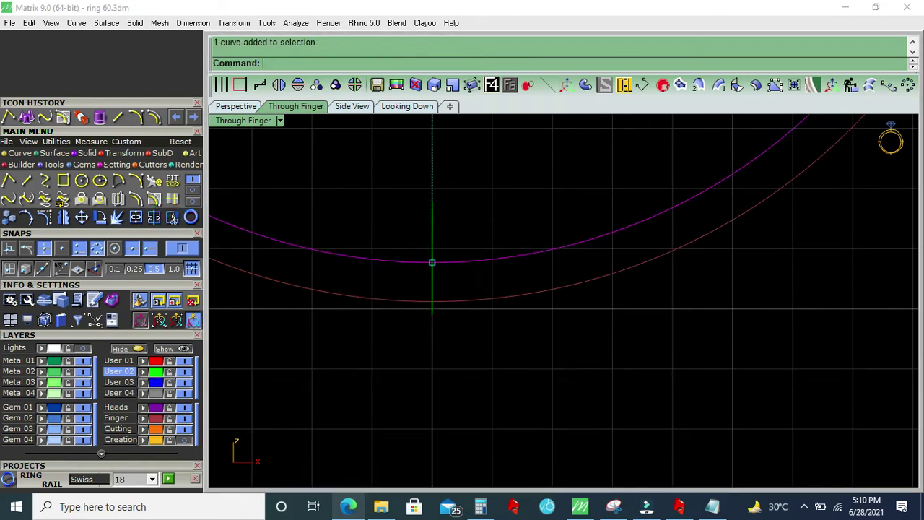
# Trim the green guide line above the arc and select the finger circle as the rail
pyautogui.click(467, 211)
pyautogui.click(402, 230)
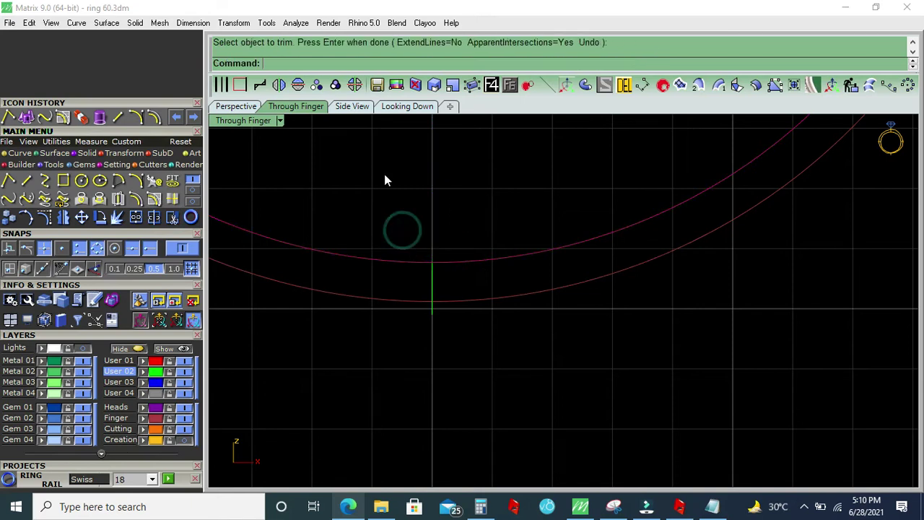
pyautogui.click(353, 107)
pyautogui.click(242, 106)
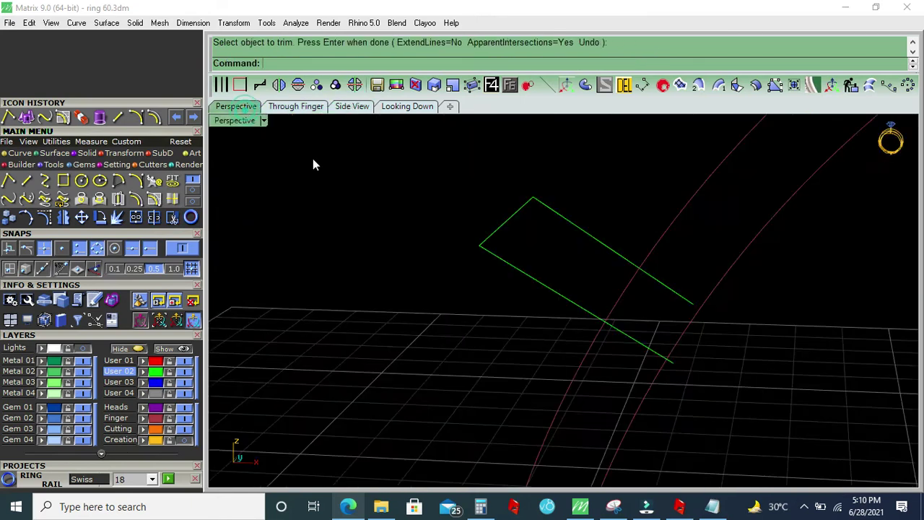
pyautogui.scroll(-3, 585, 251)
pyautogui.click(561, 218)
pyautogui.scroll(-2, 567, 219)
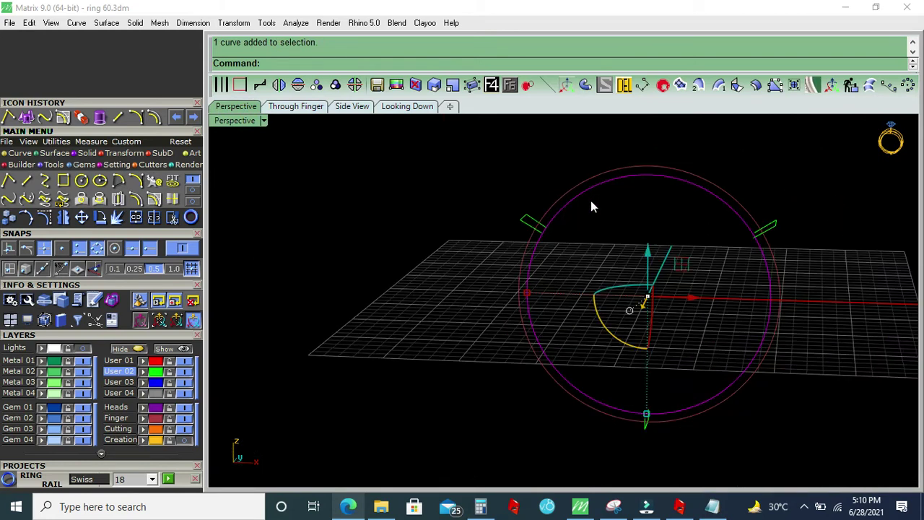
# Sweep the window-selected profiles along the finger circle with a closed 1-rail sweep
pyautogui.click(717, 86)
pyautogui.moveTo(451, 446); pyautogui.dragTo(818, 182)
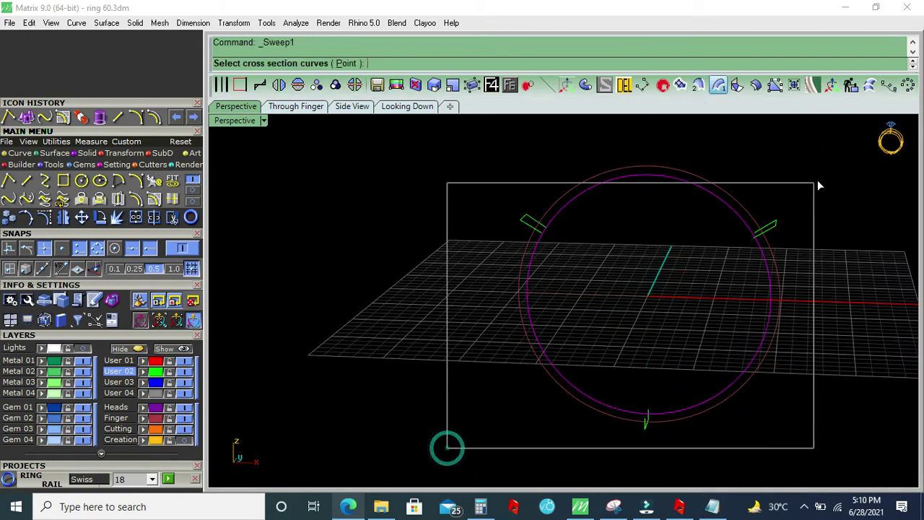
pyautogui.press('Return')
pyautogui.click(758, 195)
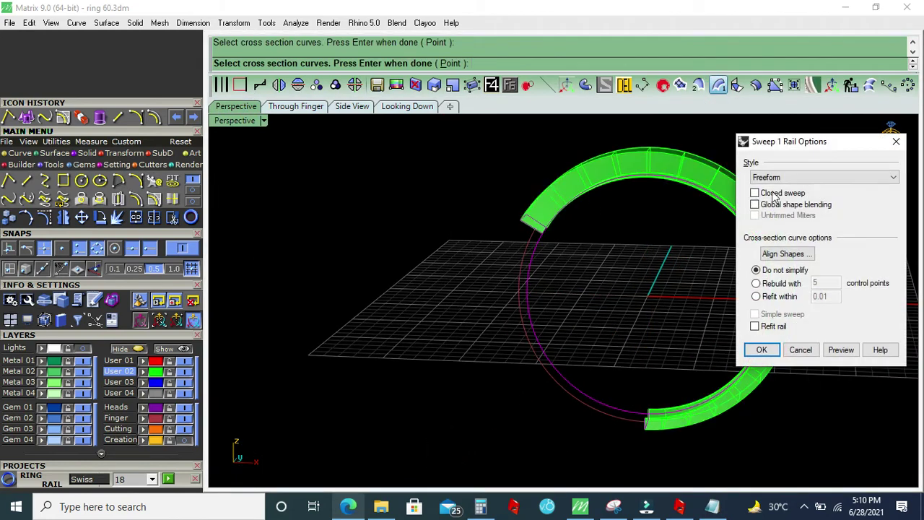
pyautogui.press('Return')
pyautogui.moveTo(423, 289)
pyautogui.mouseDown(button='right')
pyautogui.moveTo(738, 244)
pyautogui.moveTo(690, 269)
pyautogui.mouseUp(button='right')
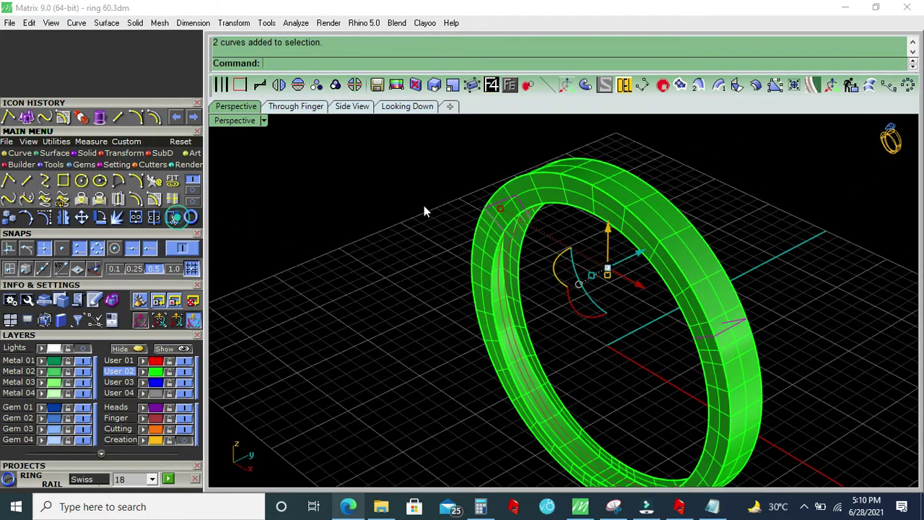
# Delete the profile curves, trim off the band's top arc, and offset it 0.4
pyautogui.hotkey('ctrl', 't')
pyautogui.click(586, 180)
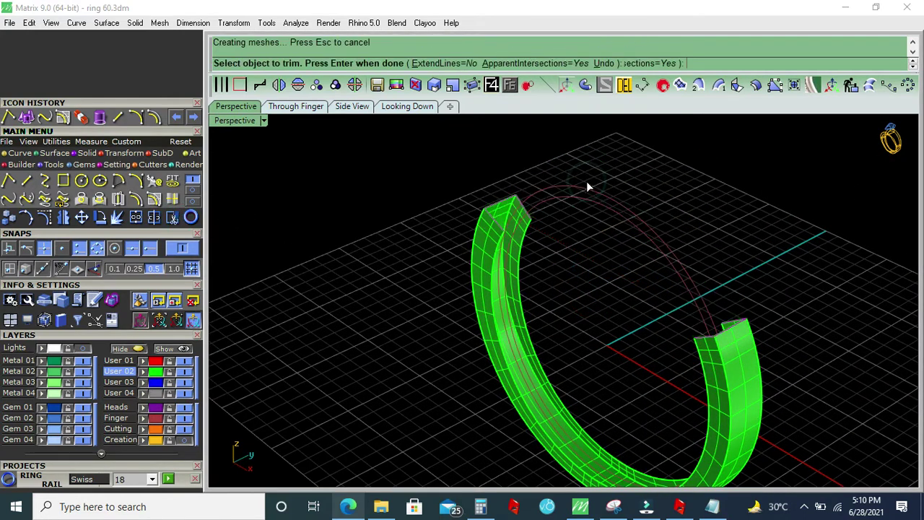
pyautogui.click(624, 85)
pyautogui.click(496, 244)
pyautogui.click(755, 84)
pyautogui.write('.4')
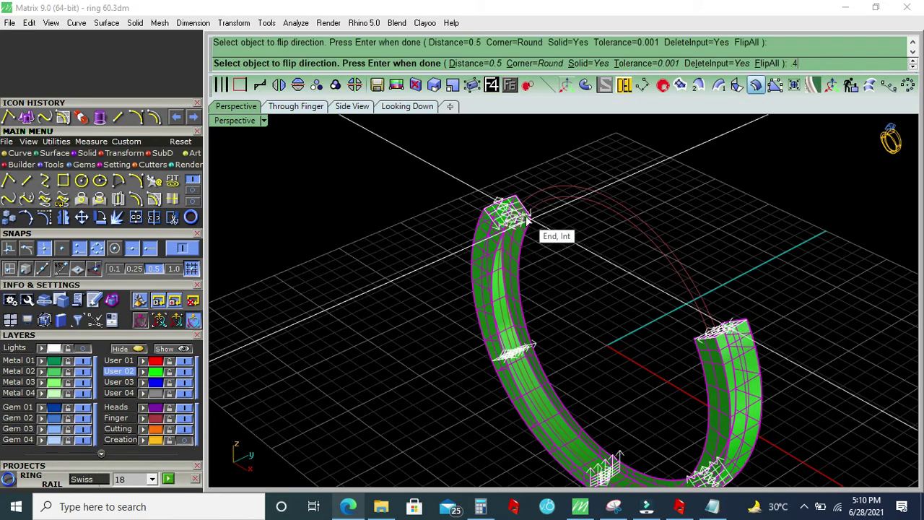
pyautogui.press('Return')
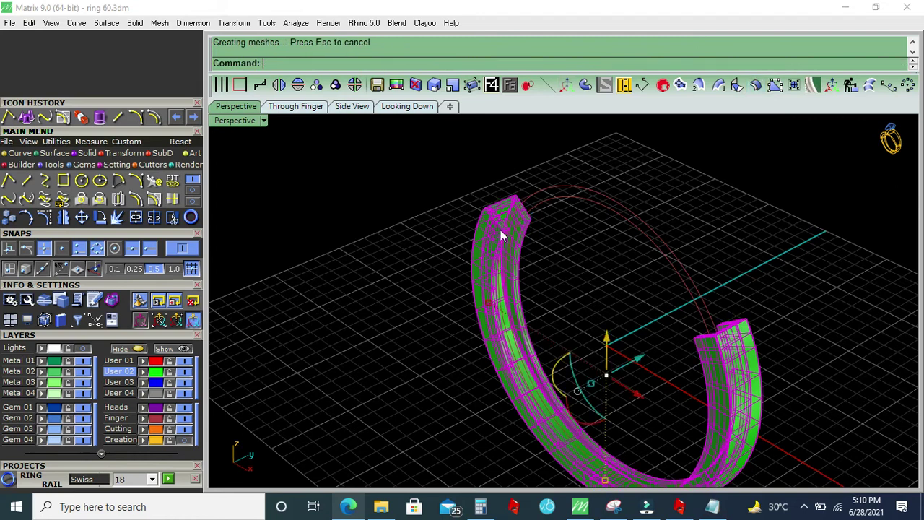
# Clear the selection, orbit to face the ring front-on, and select the bottom arc curve
pyautogui.click(184, 440)
pyautogui.click(323, 370)
pyautogui.moveTo(477, 303); pyautogui.dragTo(582, 436, button='right')
pyautogui.click(570, 454)
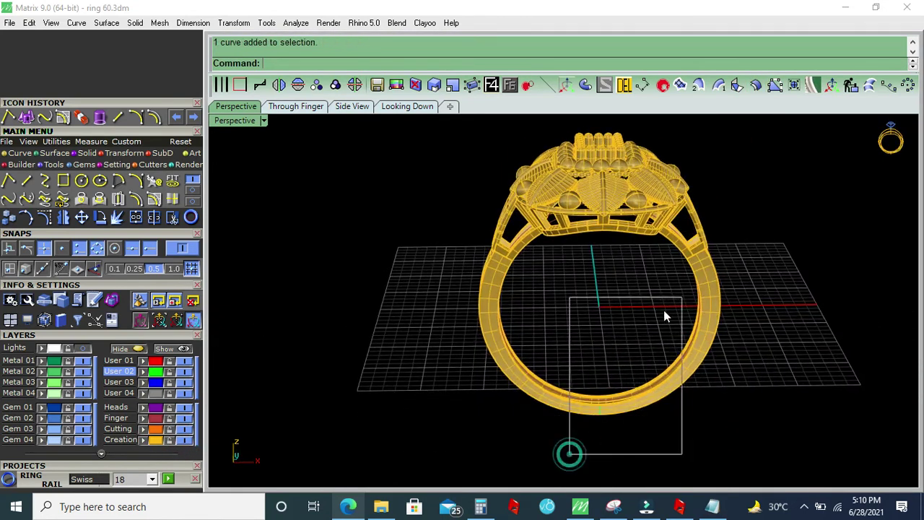
# Delete the bottom arc curve and orbit the Perspective view to a low side angle
pyautogui.click(624, 85)
pyautogui.click(355, 106)
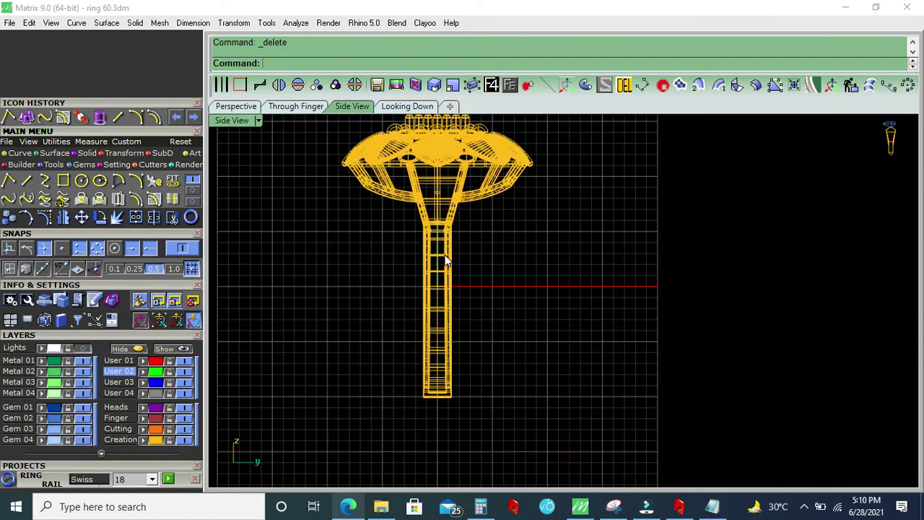
pyautogui.click(236, 106)
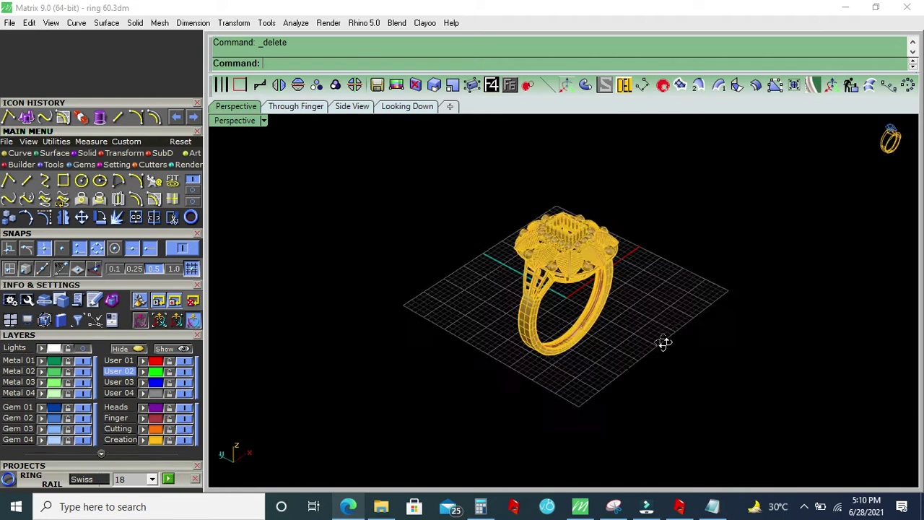
pyautogui.moveTo(605, 262); pyautogui.dragTo(559, 309, button='right')
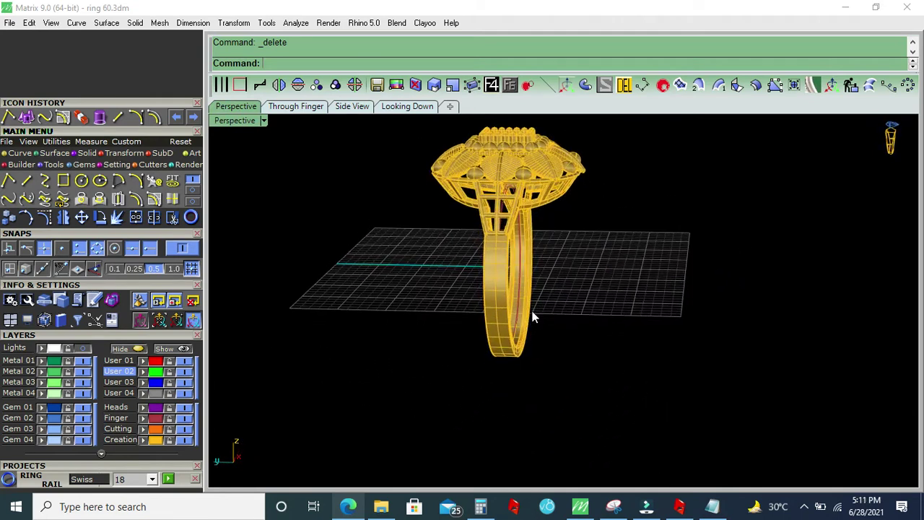
# Undo the band's offset thickening and frame the selected shank in Side view
pyautogui.hotkey('ctrl', 'z')
pyautogui.click(560, 309)
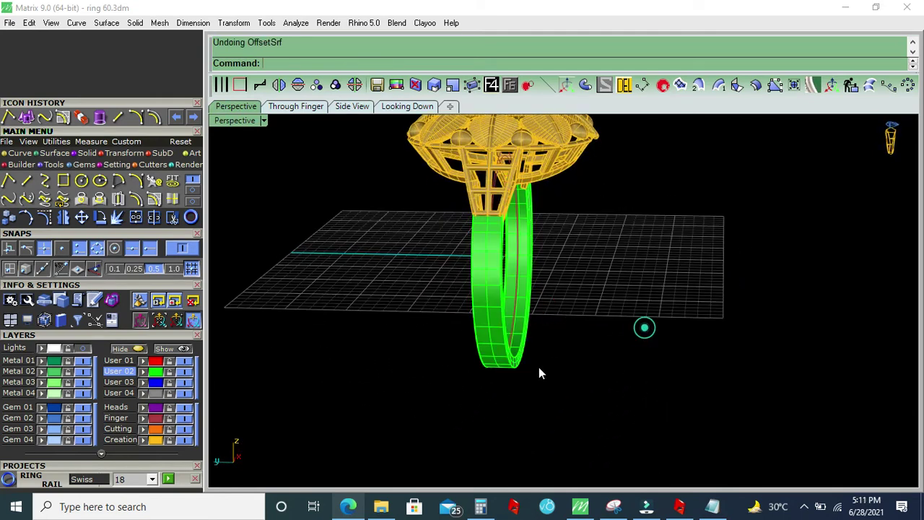
pyautogui.click(351, 107)
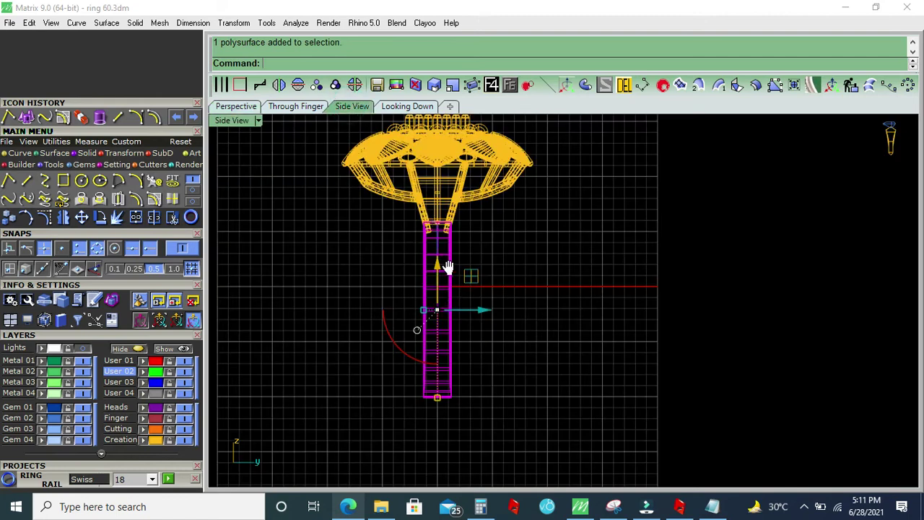
pyautogui.moveTo(447, 281); pyautogui.dragTo(494, 207, button='right')
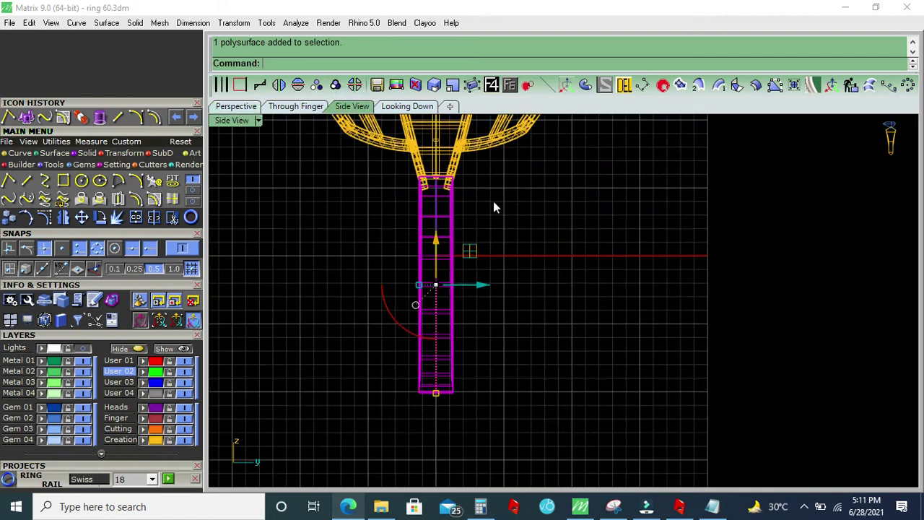
pyautogui.click(476, 92)
# Cage-edit the shank with default points and scale the bottom cage row to taper it
pyautogui.click(328, 63)
pyautogui.rightClick(321, 243)
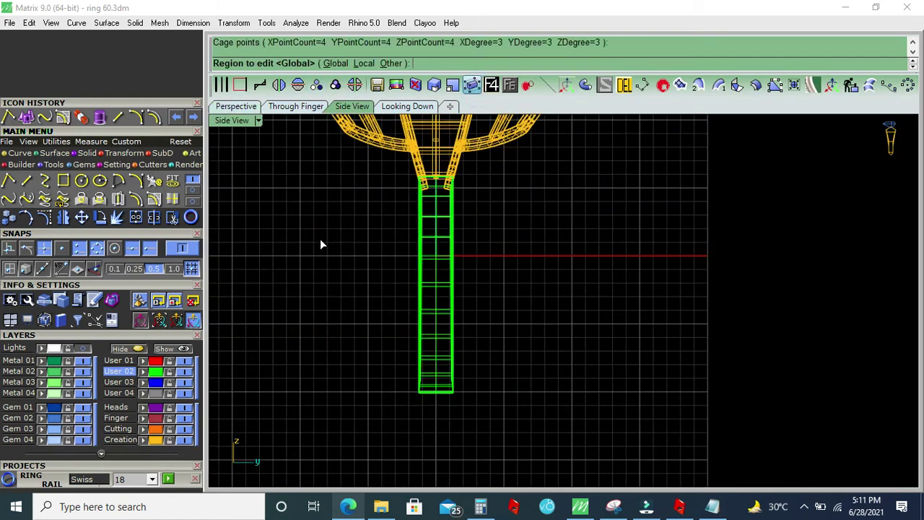
pyautogui.rightClick(320, 239)
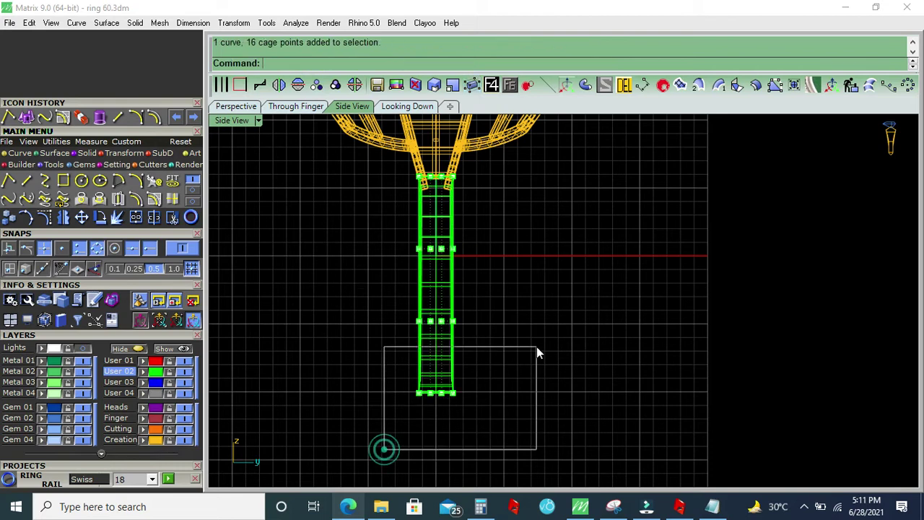
pyautogui.moveTo(384, 449); pyautogui.dragTo(536, 354)
pyautogui.moveTo(411, 402); pyautogui.dragTo(345, 392)
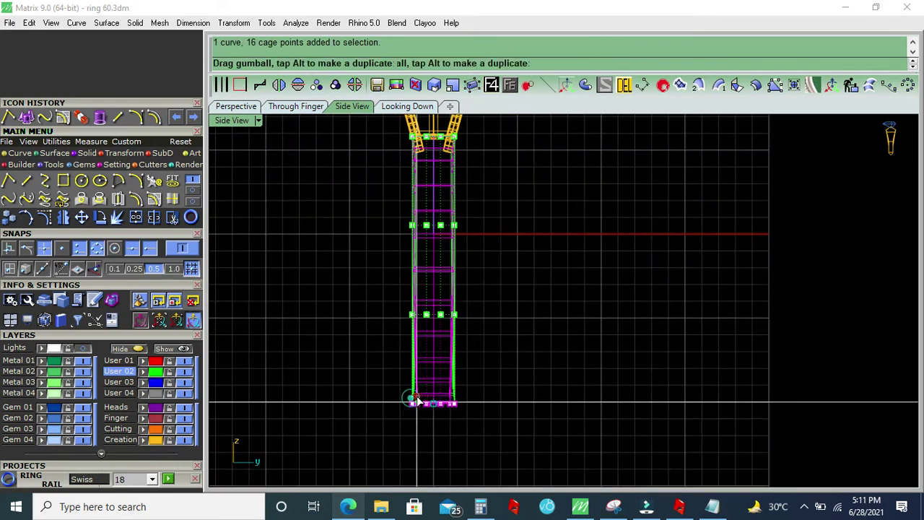
pyautogui.scroll(-2, 414, 361)
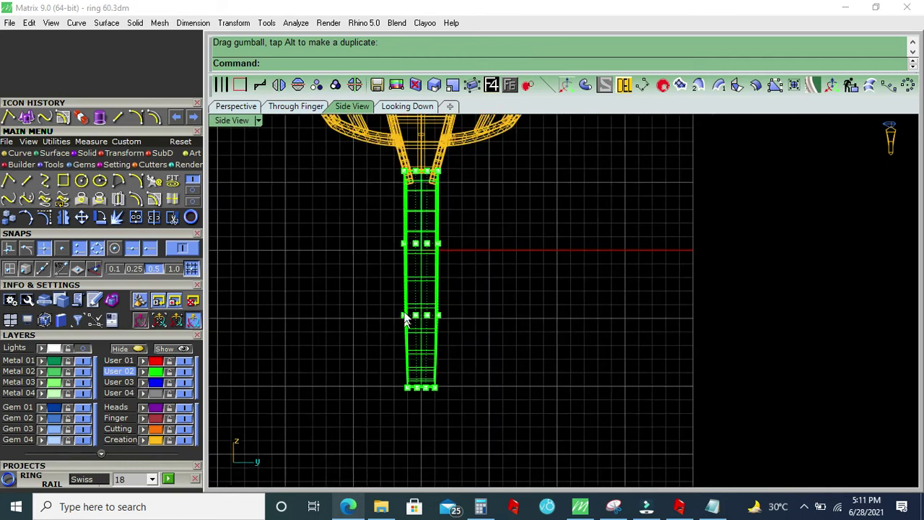
pyautogui.click(236, 106)
# Offset the whole shank 0.4 into a solid and orbit to a raised three-quarter view
pyautogui.click(503, 382)
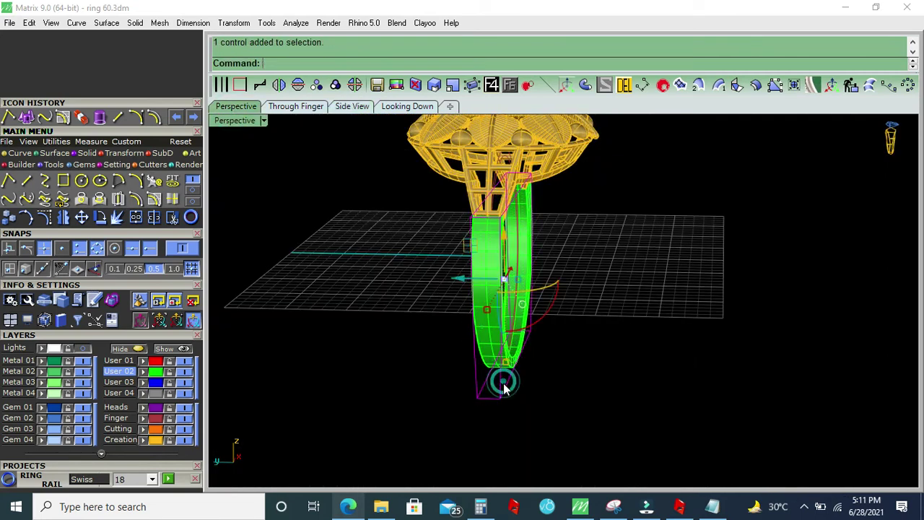
pyautogui.click(612, 86)
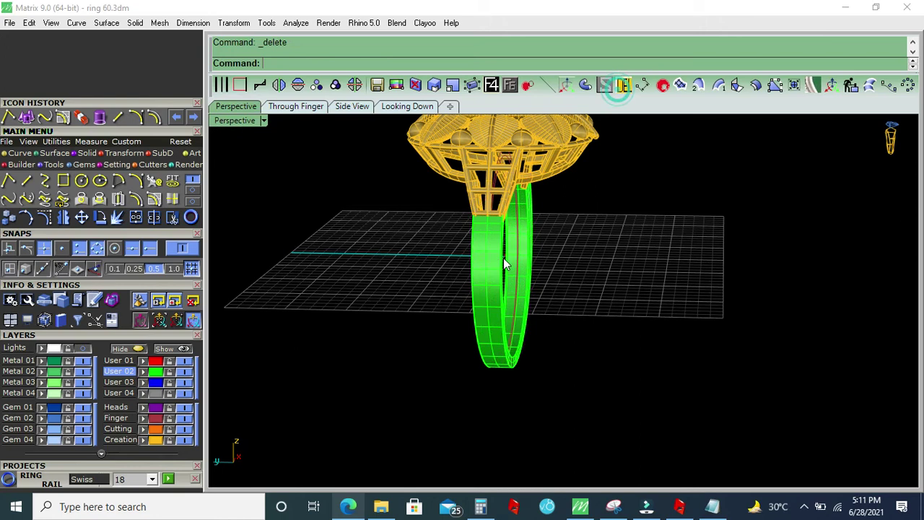
pyautogui.click(756, 86)
pyautogui.press('Return')
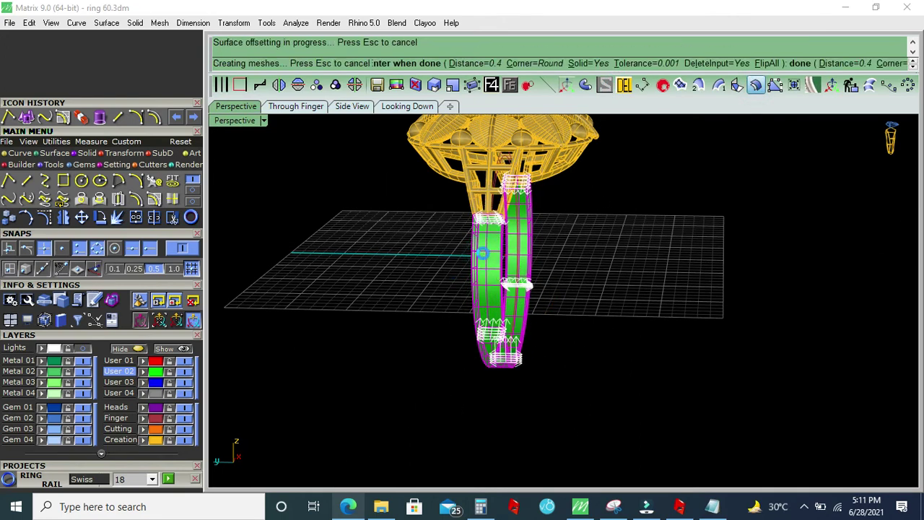
pyautogui.click(355, 415)
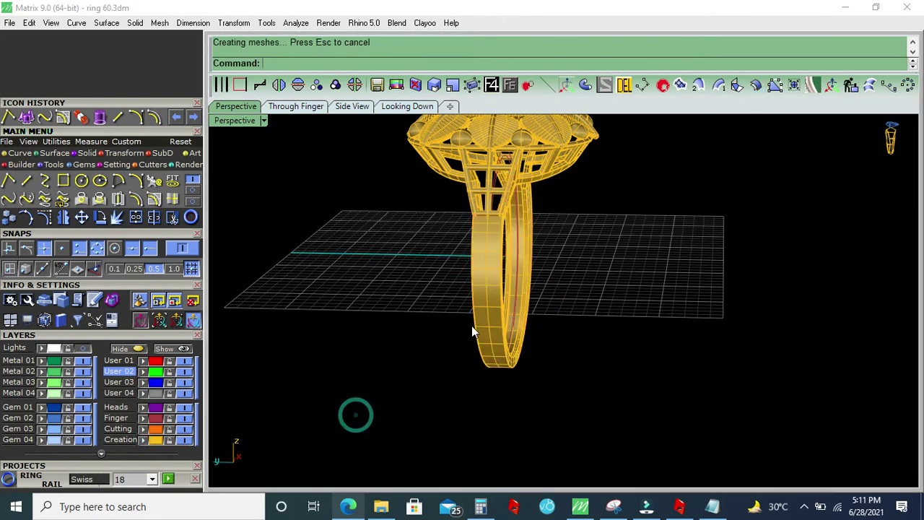
pyautogui.moveTo(471, 330); pyautogui.dragTo(422, 132, button='right')
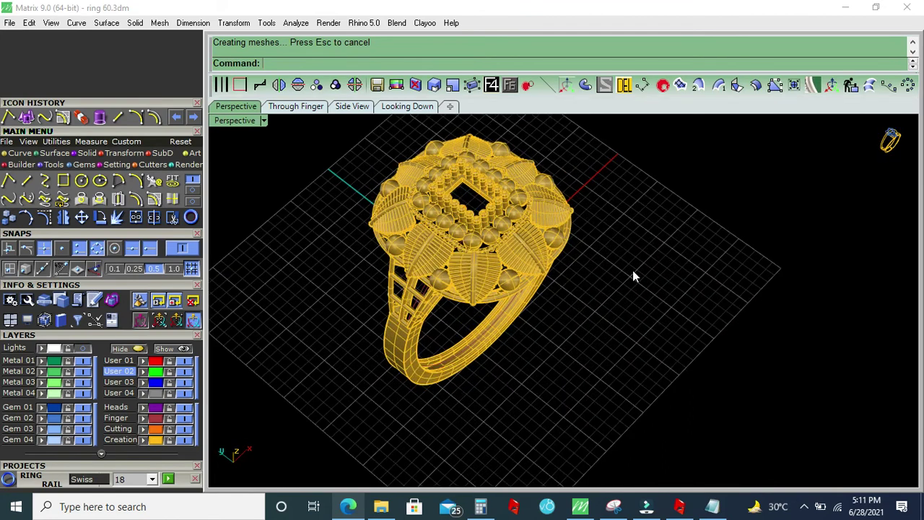
pyautogui.click(804, 505)
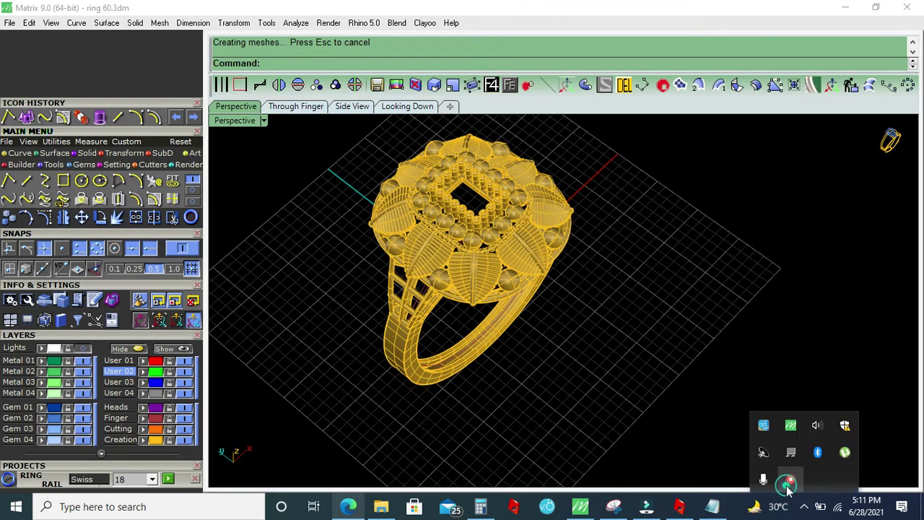